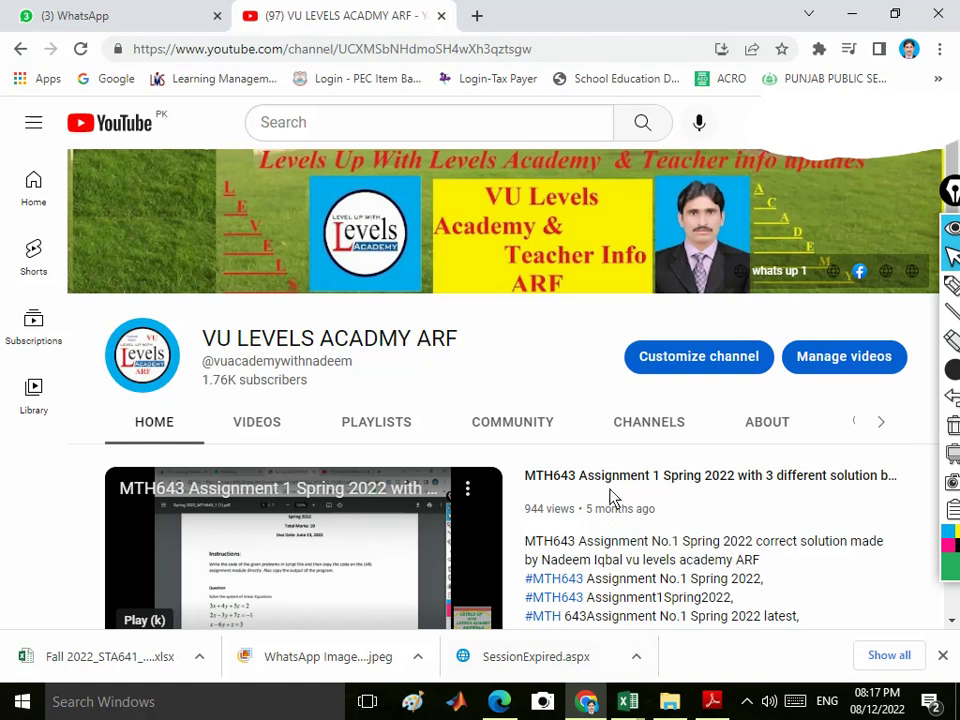
pyautogui.scroll(-3, 606, 489)
pyautogui.scroll(3, 606, 489)
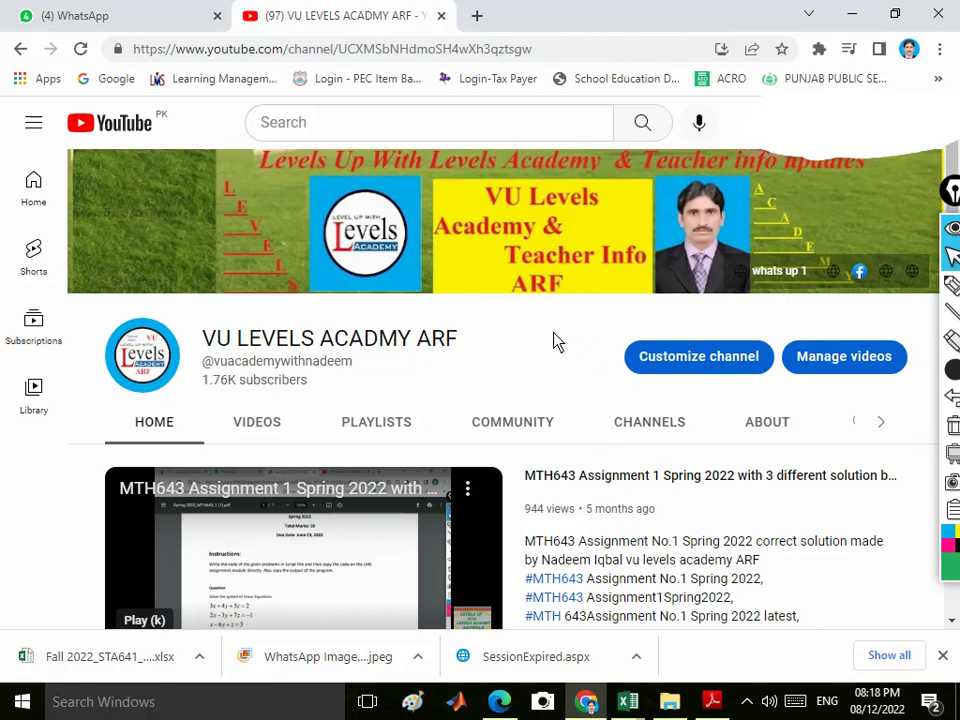
pyautogui.scroll(-2, 523, 358)
pyautogui.scroll(2, 523, 358)
pyautogui.scroll(-2, 522, 353)
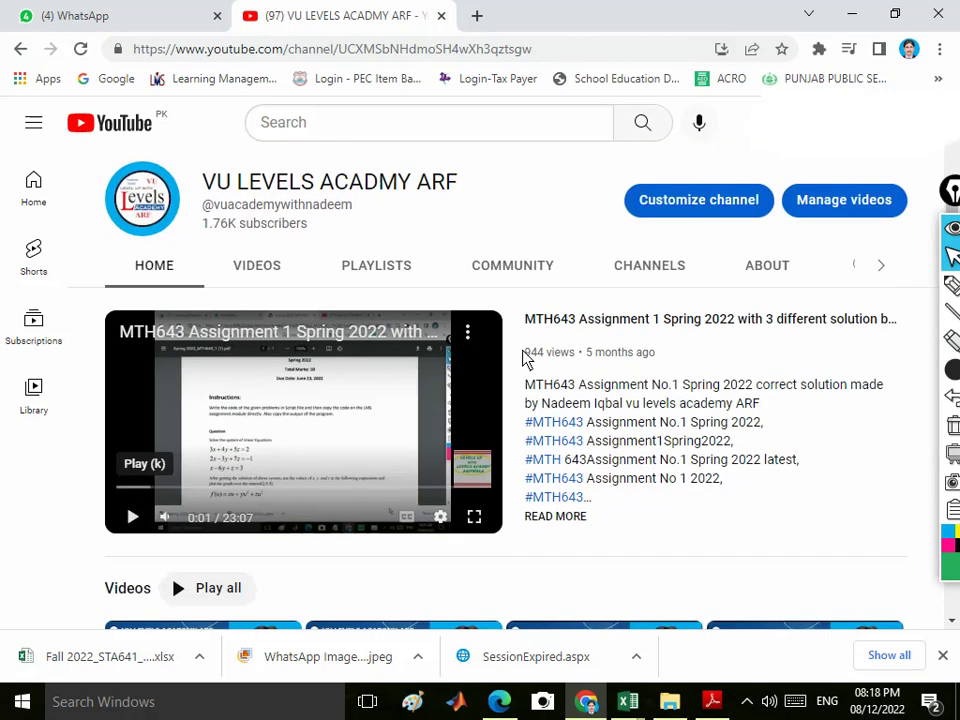
pyautogui.scroll(2, 527, 358)
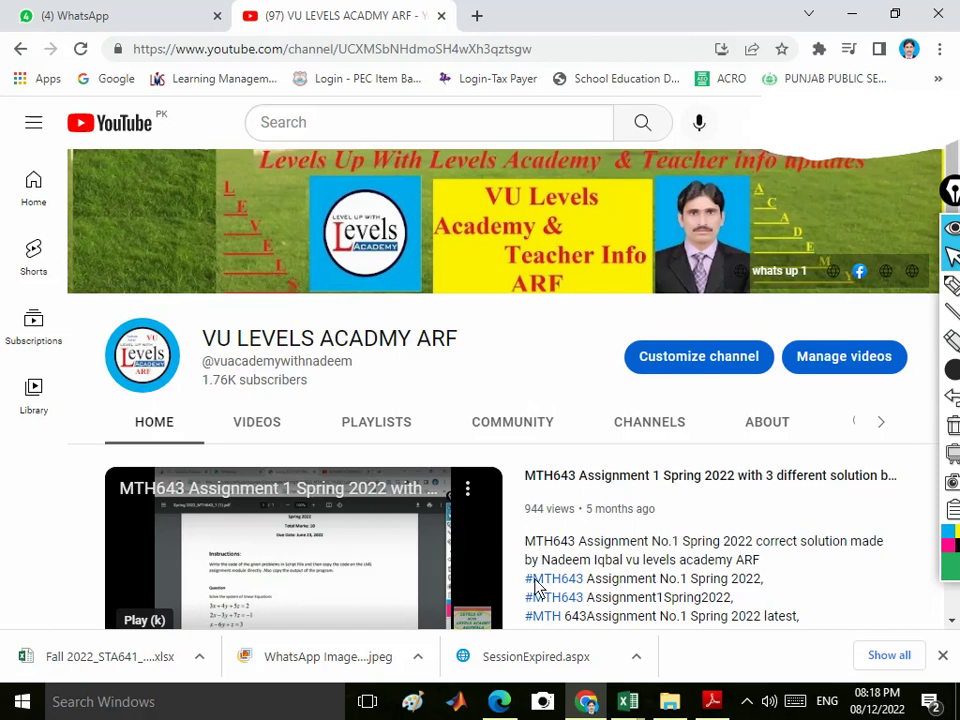
# - Switch to the Learning Management System in Edge and draw a green annotation rectangle over the STA641 course title
pyautogui.moveTo(584, 711)
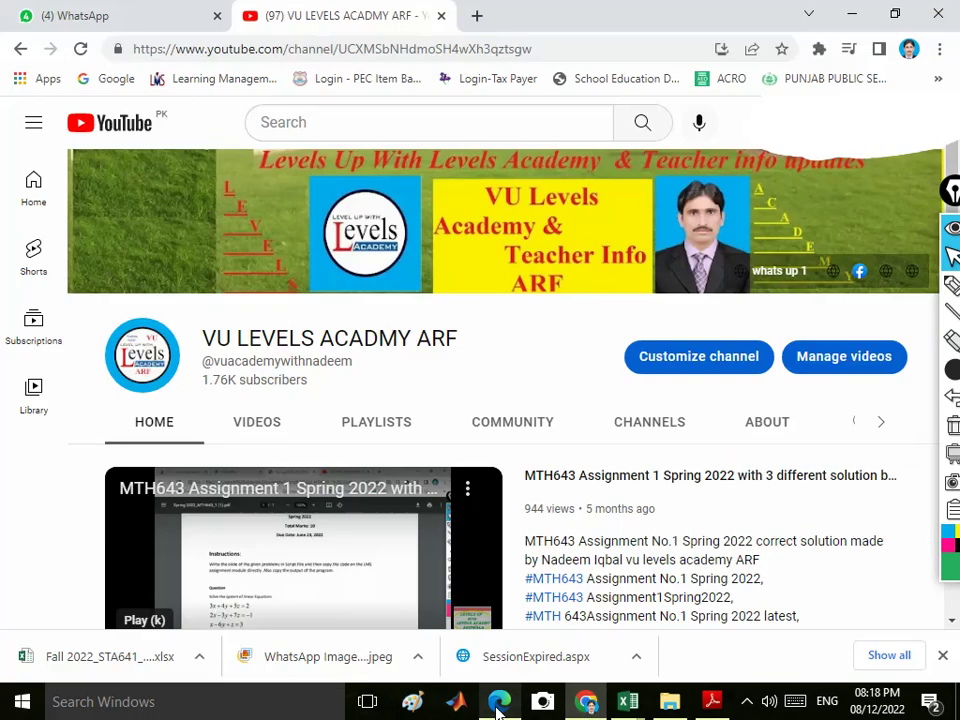
pyautogui.click(497, 704)
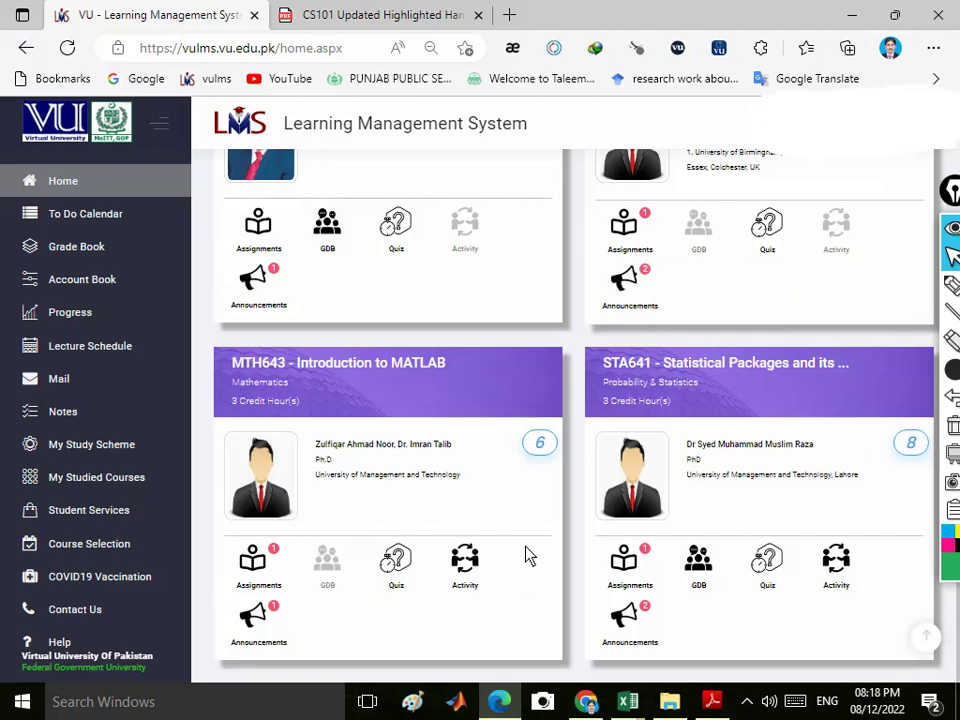
pyautogui.click(952, 312)
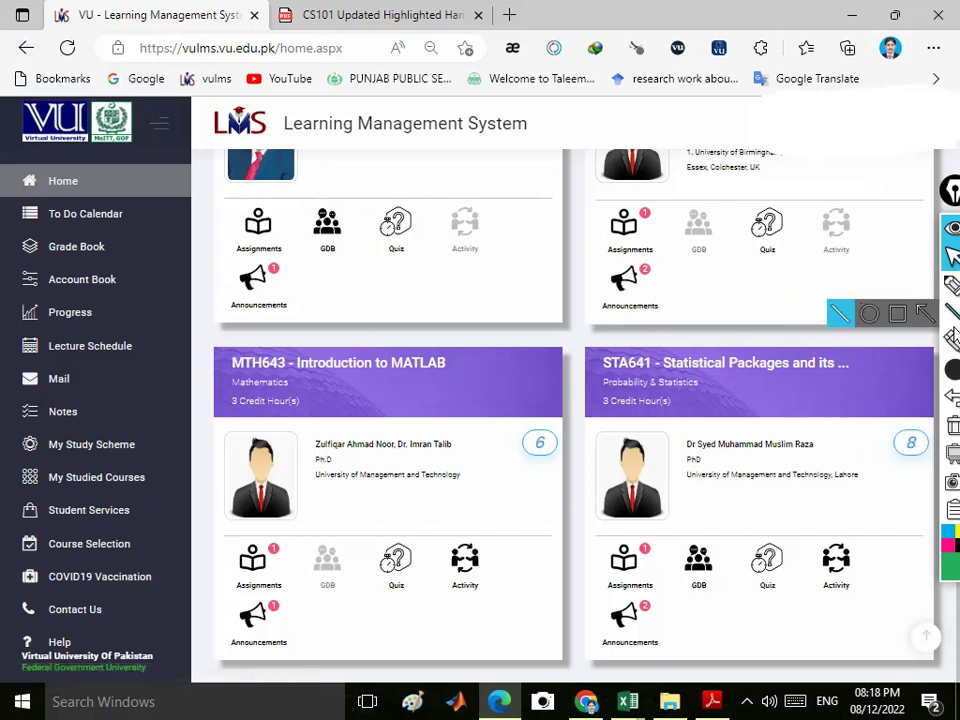
pyautogui.click(898, 316)
pyautogui.moveTo(552, 316); pyautogui.dragTo(783, 405)
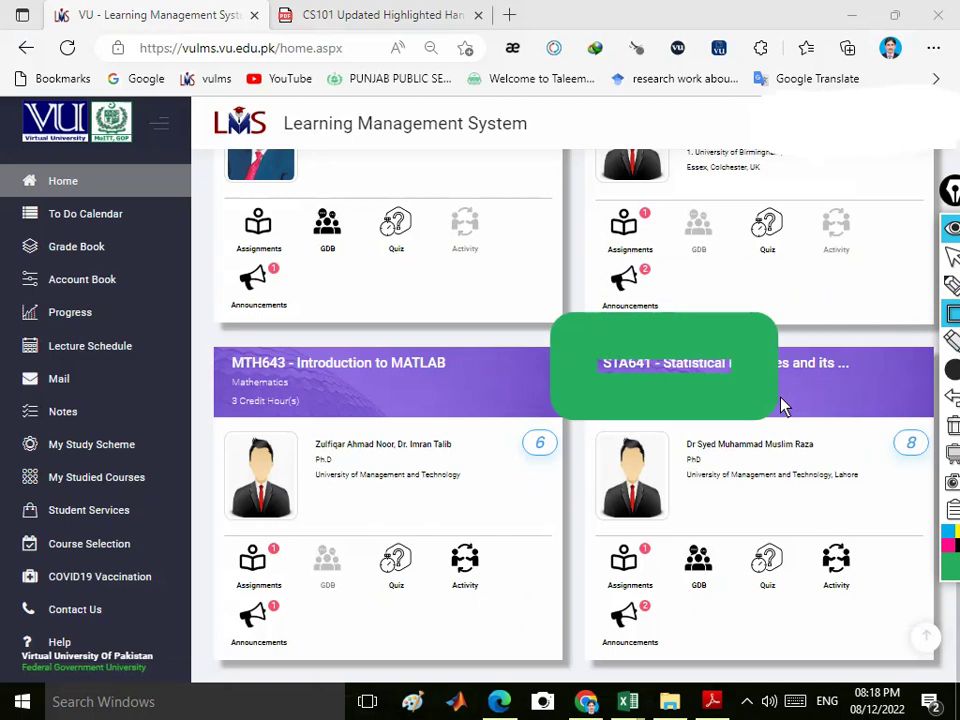
# - Set the annotation pen to the second-smallest size, clear the thick drawing, and outline the STA641 course heading with a green rectangle
pyautogui.click(952, 370)
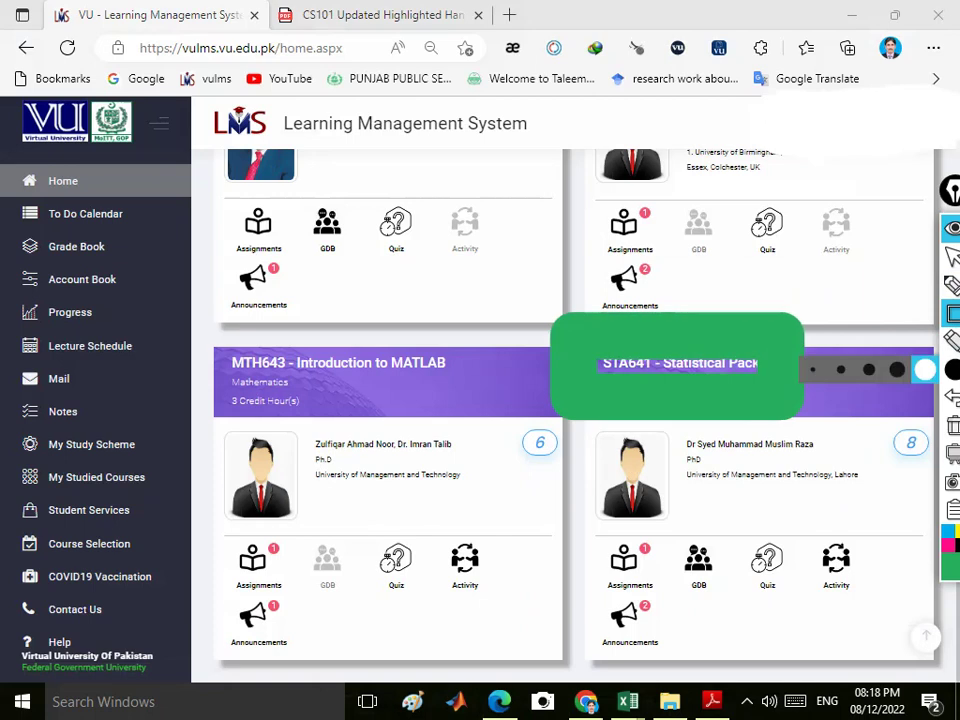
pyautogui.click(841, 369)
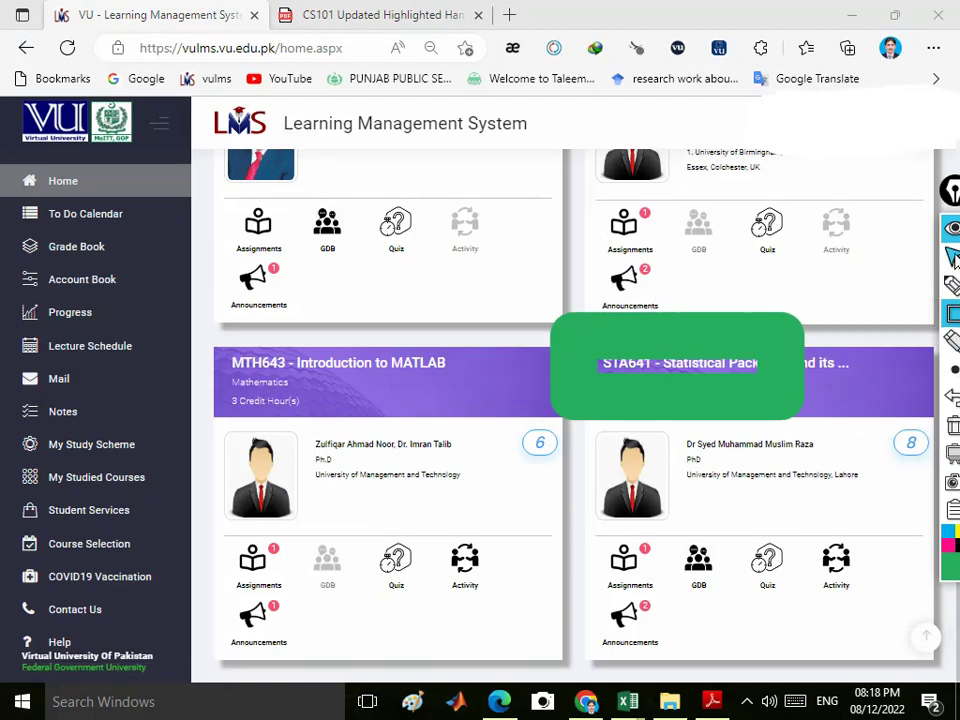
pyautogui.click(953, 368)
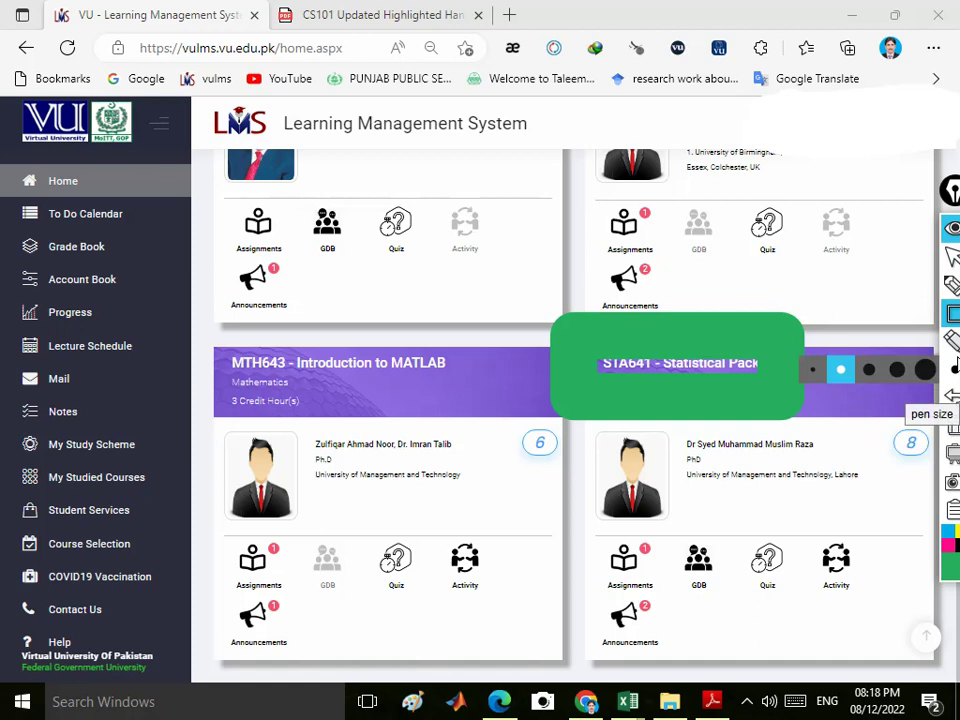
pyautogui.click(953, 426)
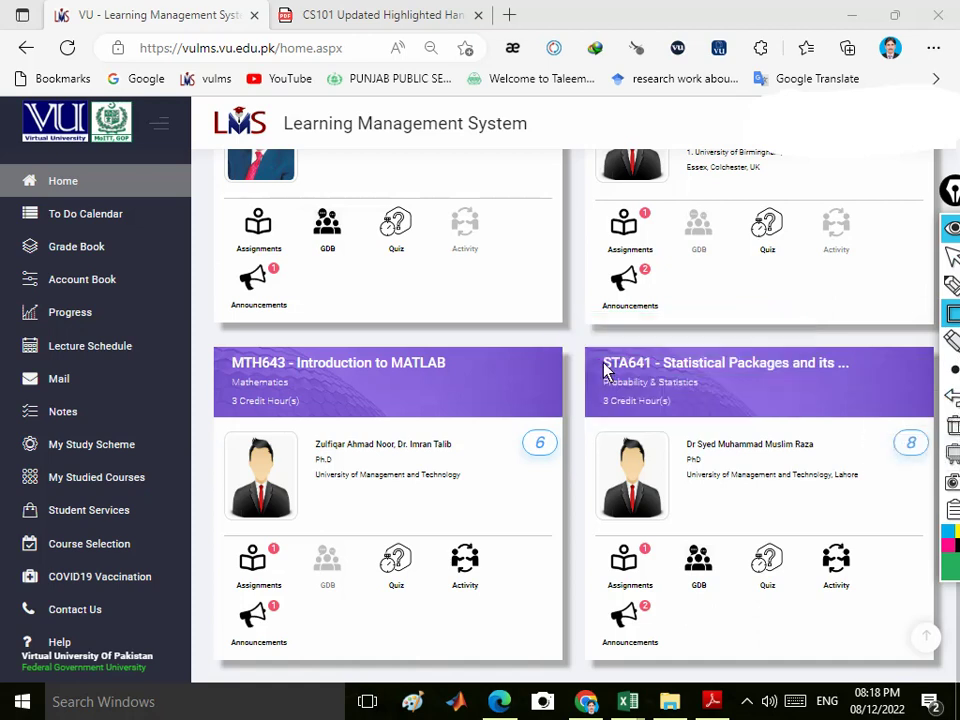
pyautogui.moveTo(579, 336)
pyautogui.mouseDown()
pyautogui.moveTo(830, 410)
pyautogui.moveTo(887, 412)
pyautogui.mouseUp()
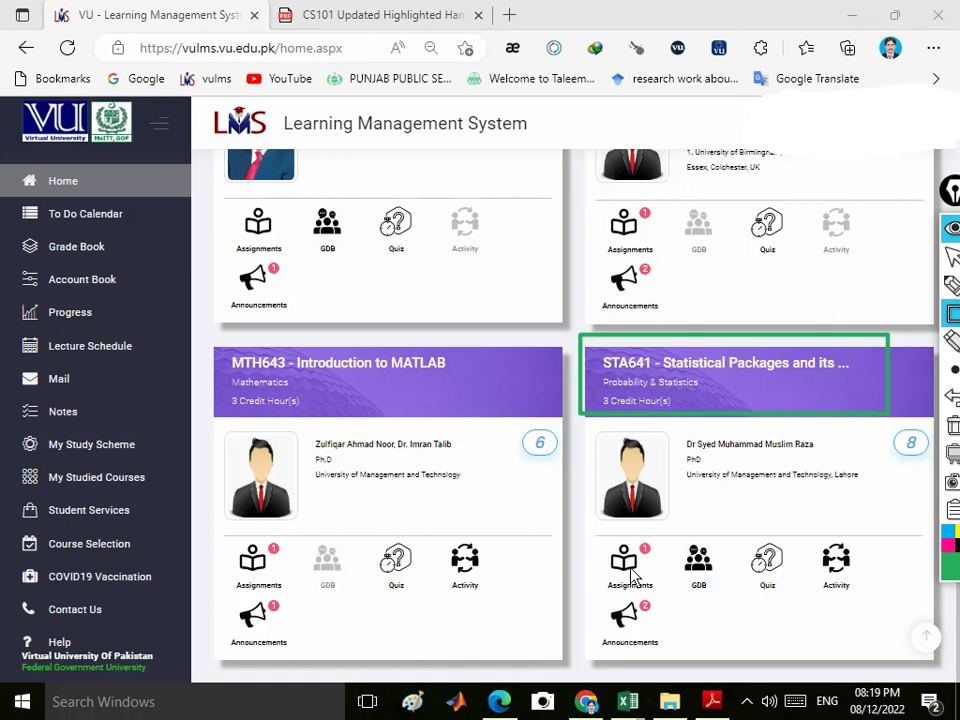
# - Remove the rectangle around the STA641 heading and open that course's assignments page
pyautogui.click(953, 257)
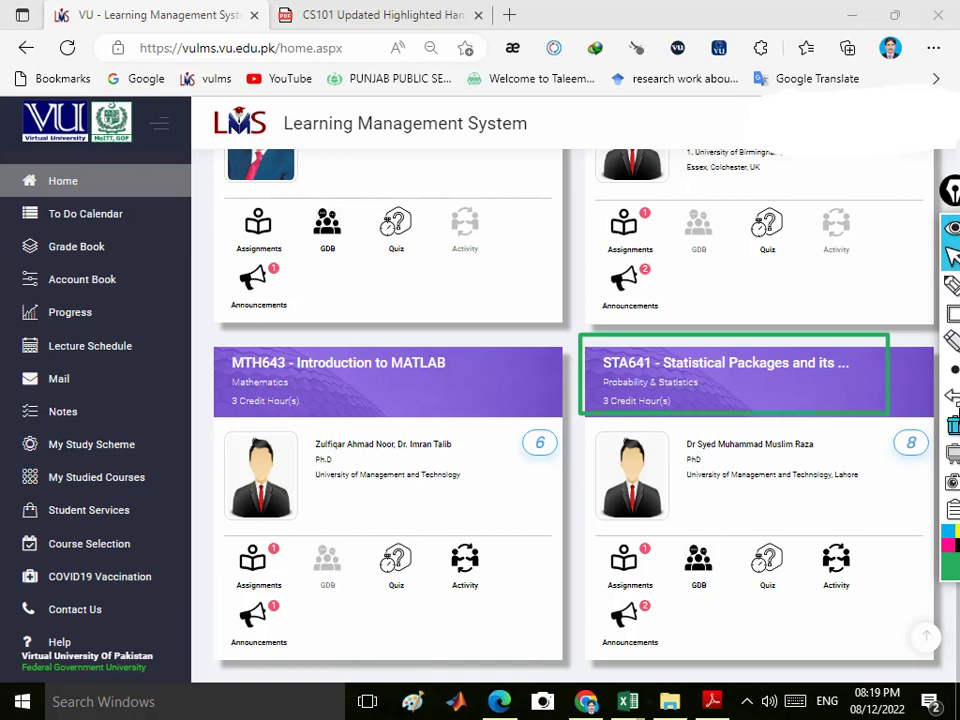
pyautogui.click(954, 397)
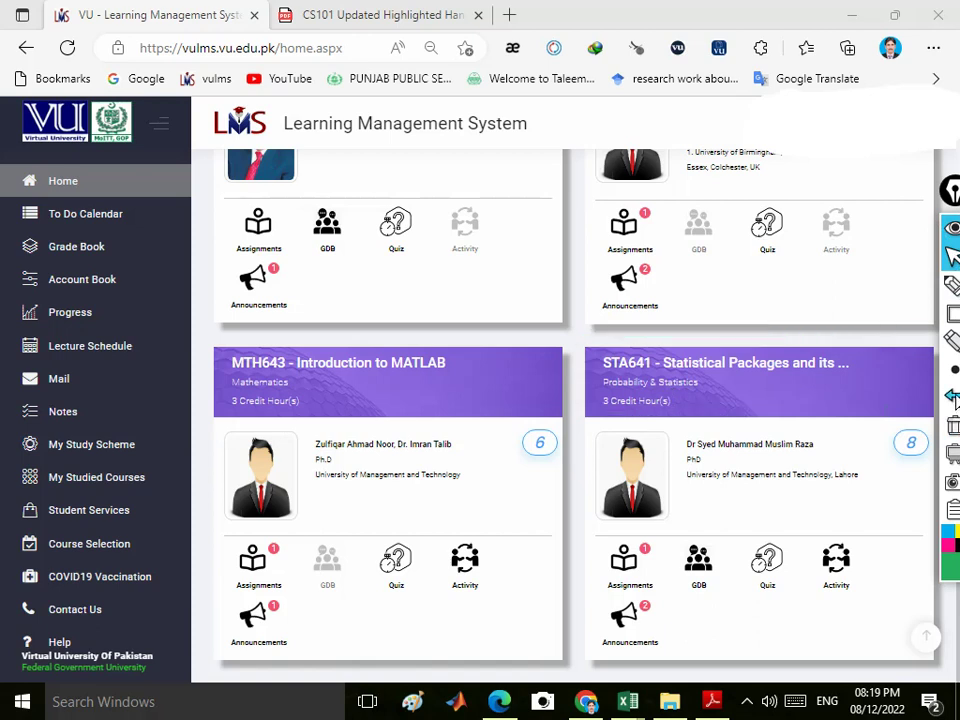
pyautogui.click(626, 571)
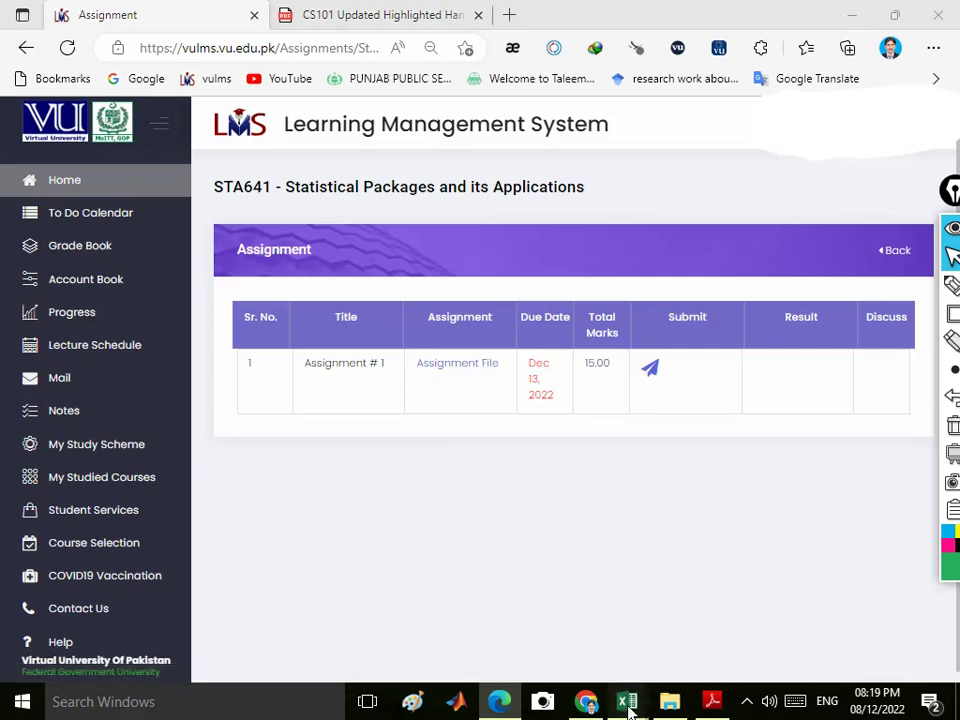
# - Switch to the Fall 2022_STA641_1 (1) workbook in Excel and bring its first worksheet tabs into view
pyautogui.moveTo(628, 706)
pyautogui.click(683, 638)
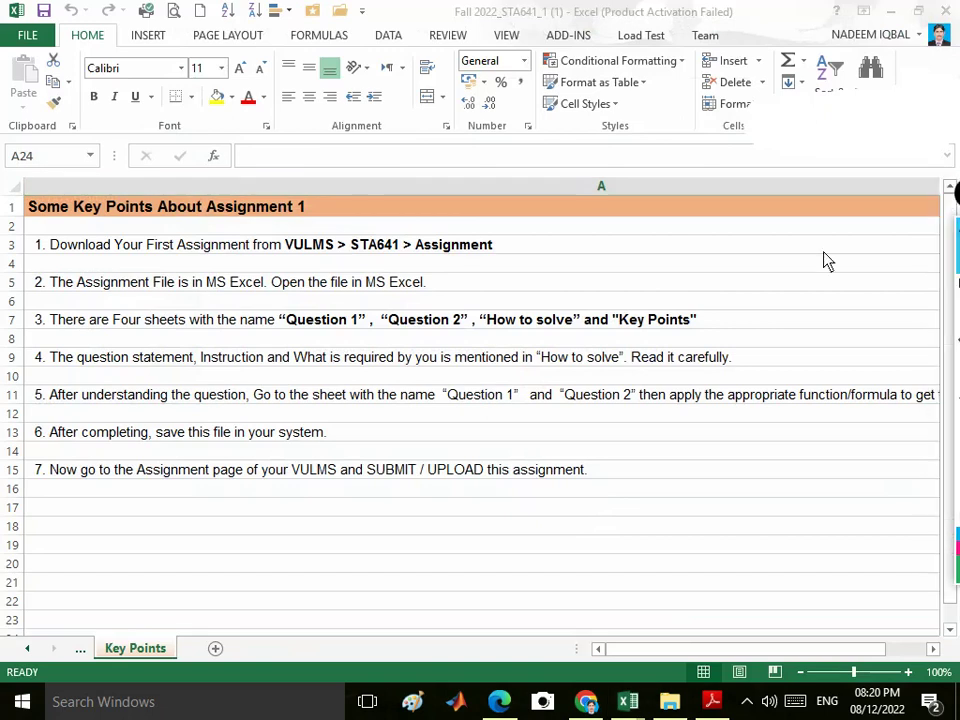
pyautogui.click(27, 649)
pyautogui.click(27, 649)
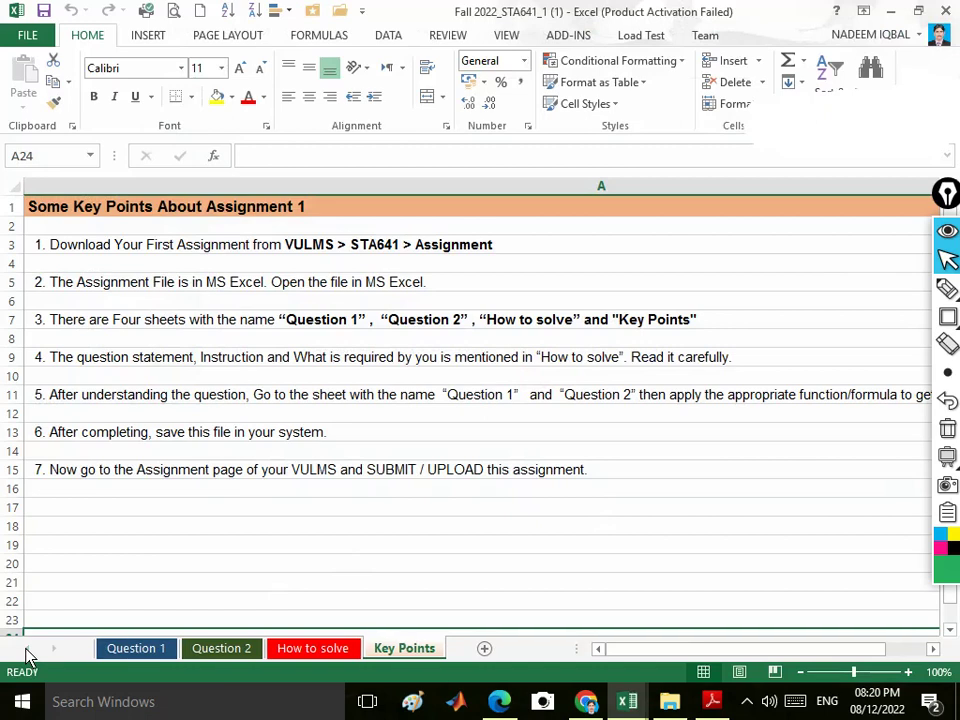
# - Look through the Question 1, Question 2, How to solve and Key Points sheets in turn
pyautogui.click(135, 648)
pyautogui.scroll(-3, 250, 440)
pyautogui.scroll(3, 250, 437)
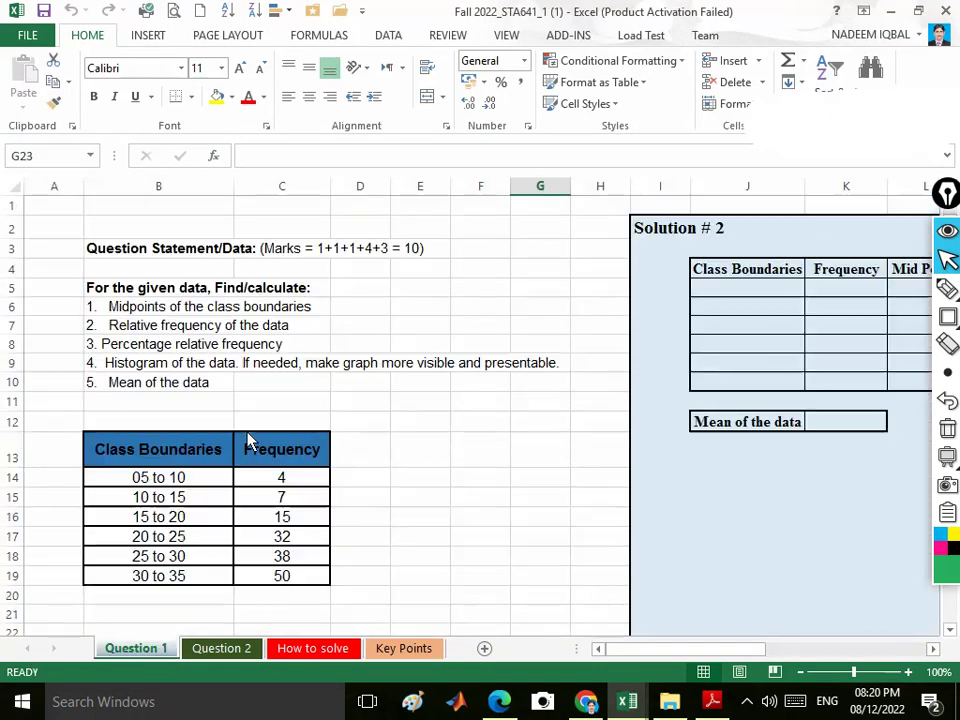
pyautogui.click(222, 650)
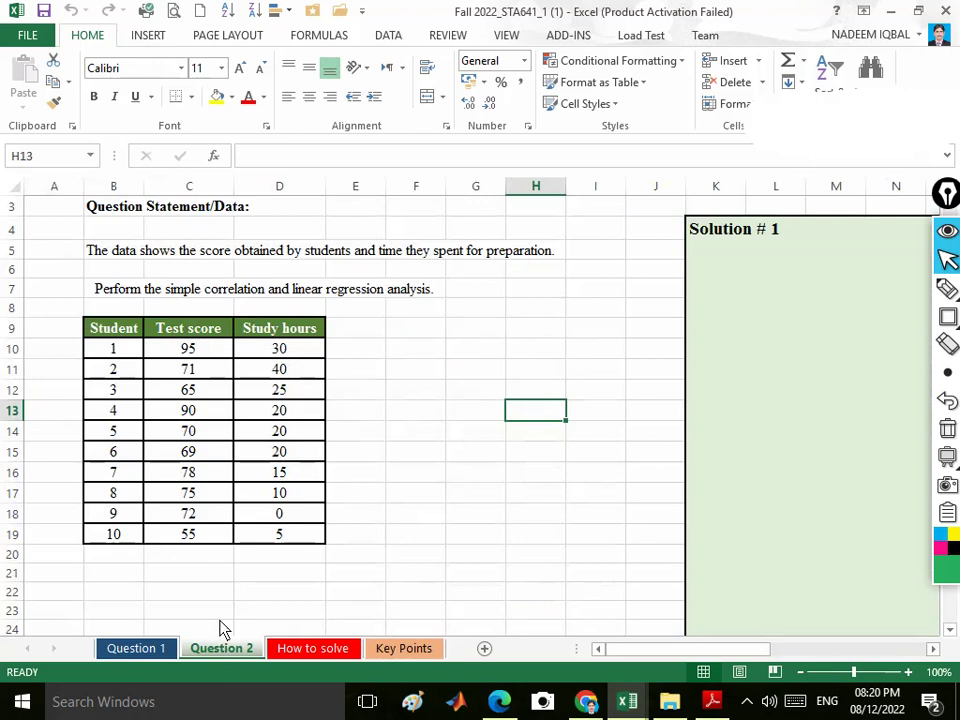
pyautogui.scroll(1, 204, 536)
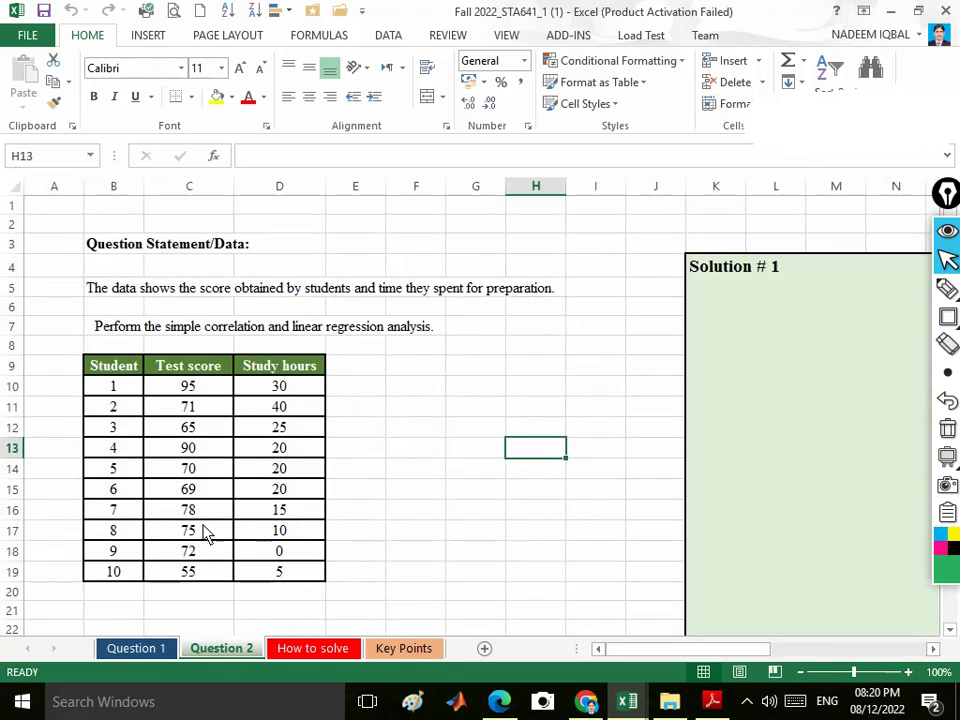
pyautogui.click(310, 650)
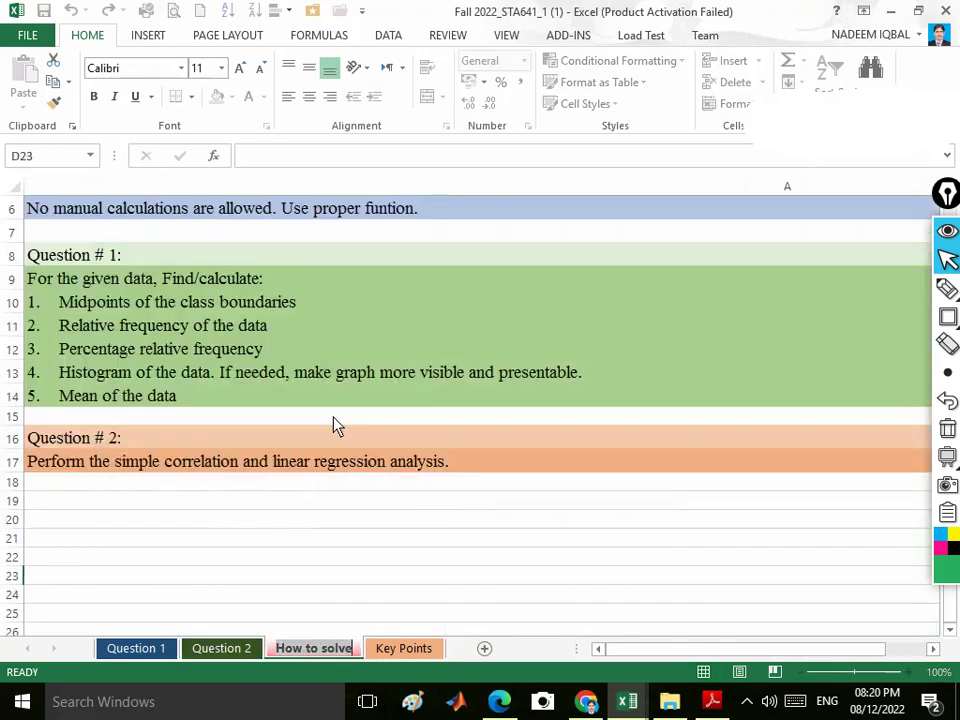
pyautogui.click(405, 650)
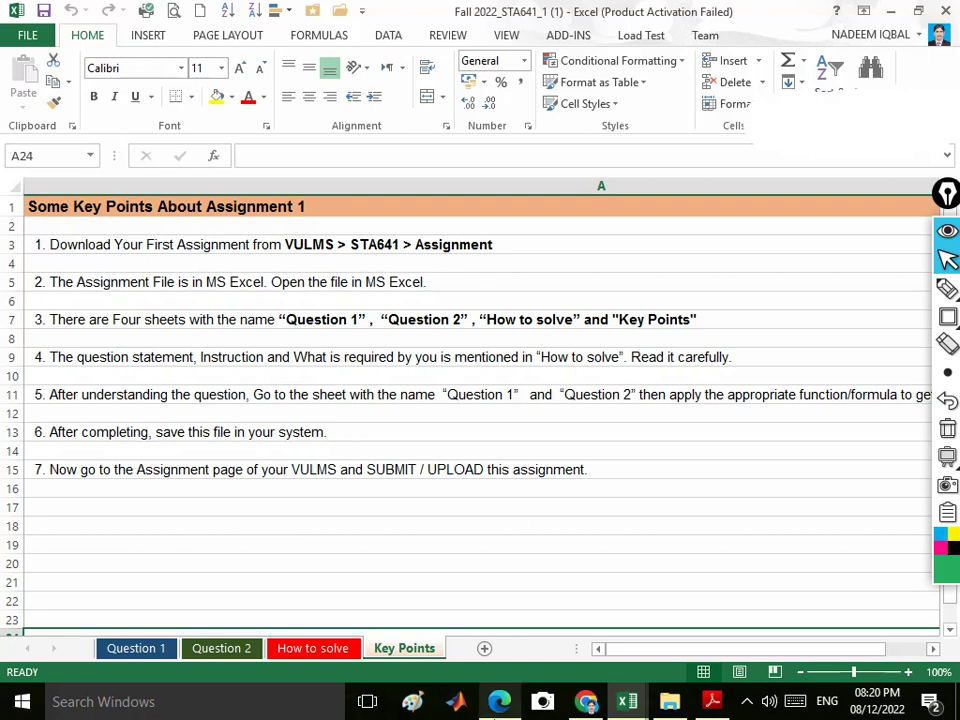
# - Switch to the STA641 assignment page in Edge, mark the Assignment File link with a rectangle, and clear the mark
pyautogui.hotkey('alt', 'Tab')
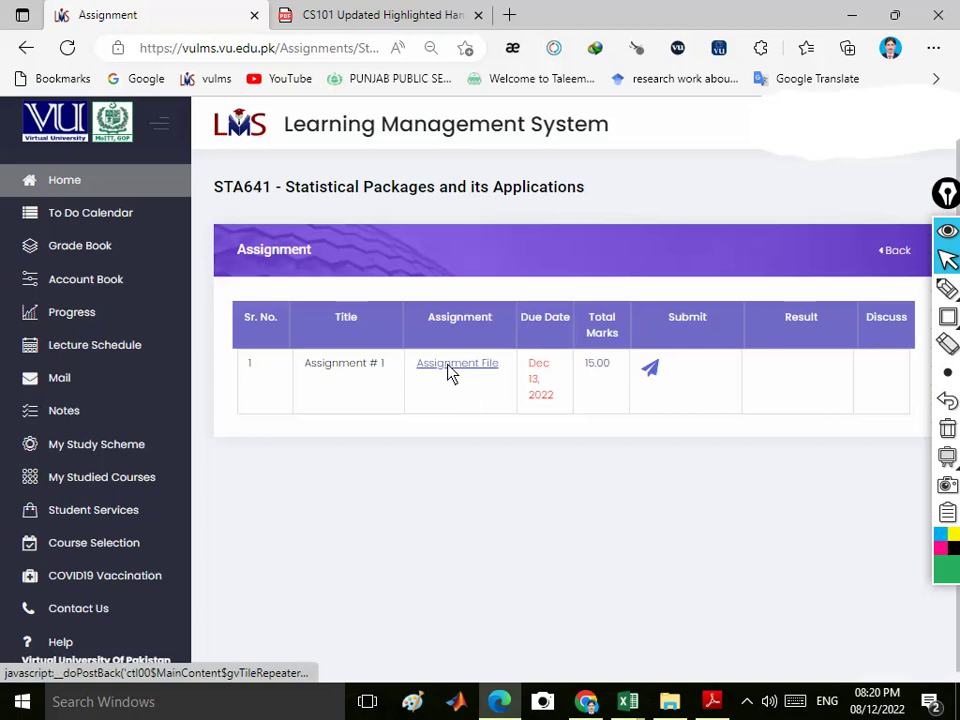
pyautogui.click(948, 317)
pyautogui.moveTo(400, 344)
pyautogui.mouseDown()
pyautogui.moveTo(493, 388)
pyautogui.moveTo(516, 386)
pyautogui.mouseUp()
pyautogui.click(952, 408)
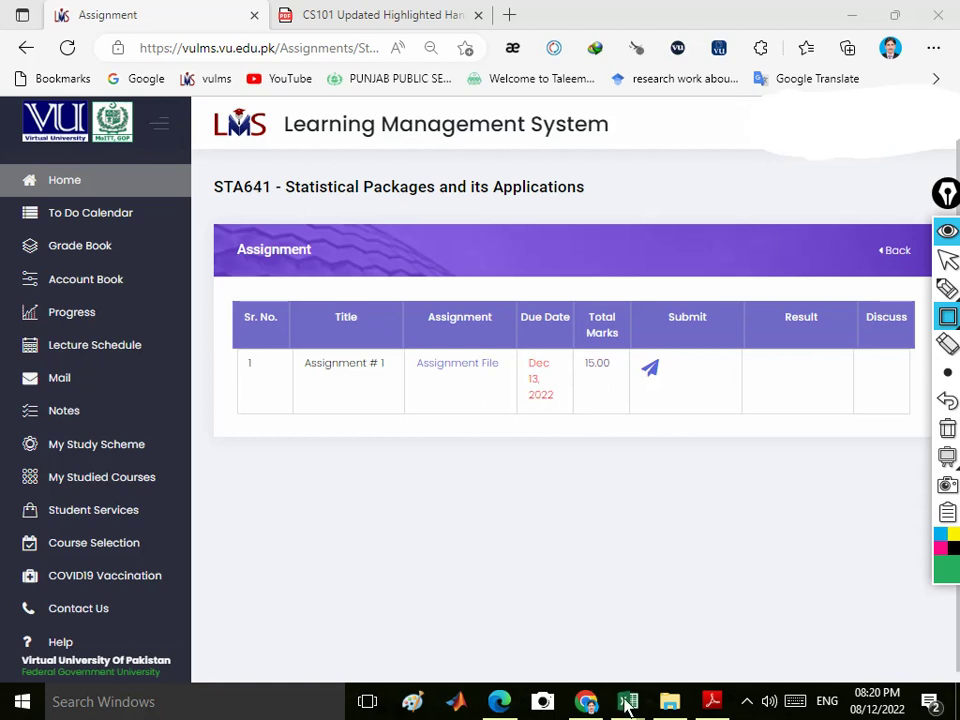
pyautogui.click(948, 261)
# - Return to the Fall 2022_STA641_1 (1) workbook in Excel, outline the four sheet tabs with a green rectangle, and clear it
pyautogui.moveTo(630, 705)
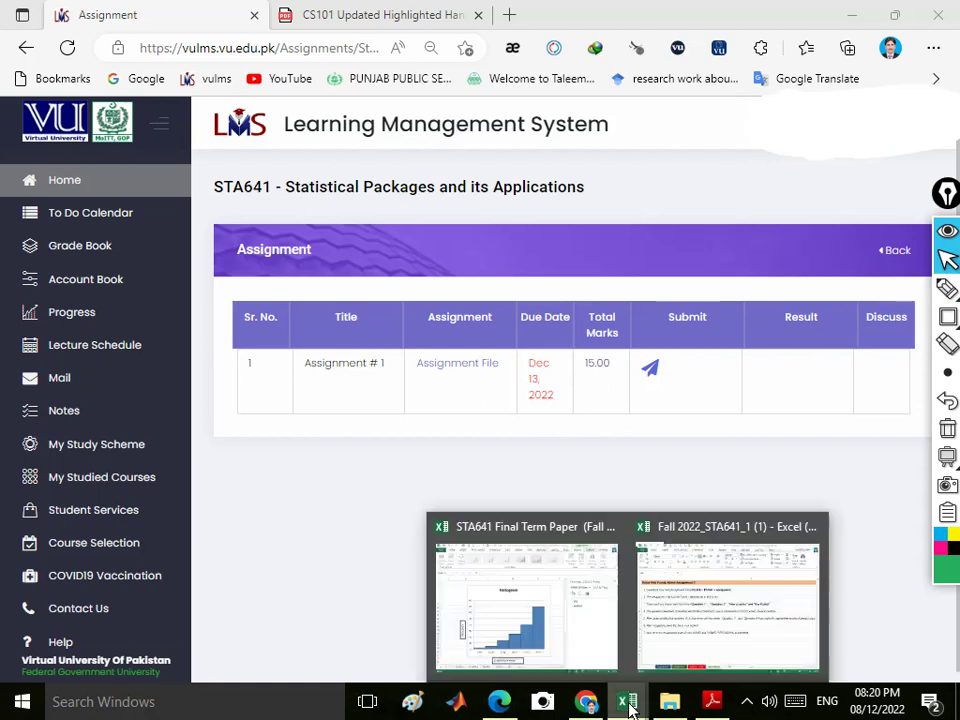
pyautogui.click(696, 634)
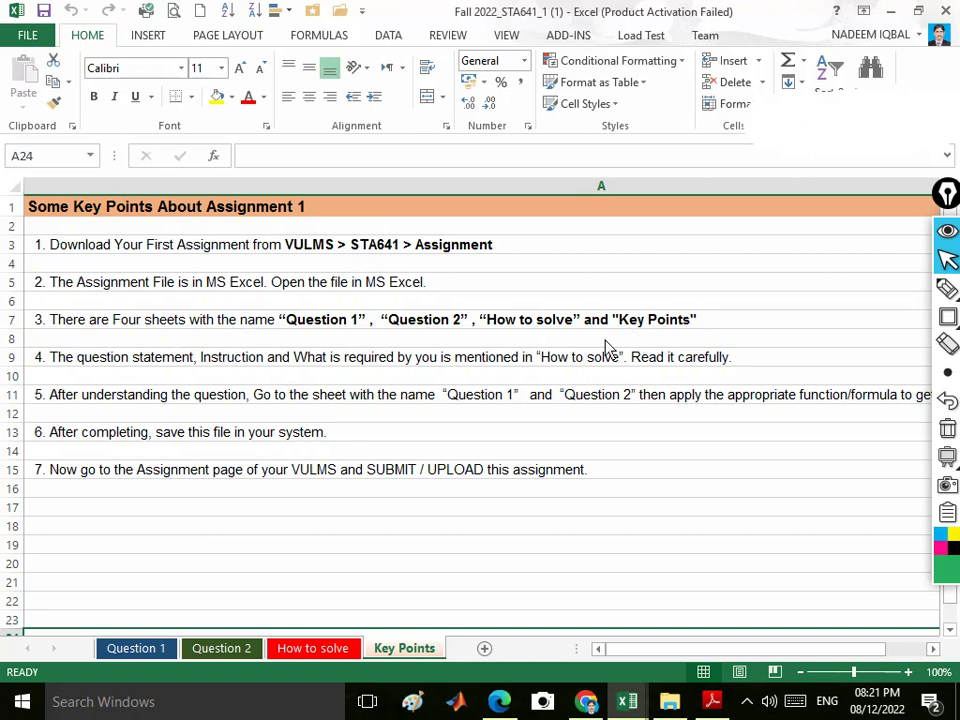
pyautogui.moveTo(948, 318)
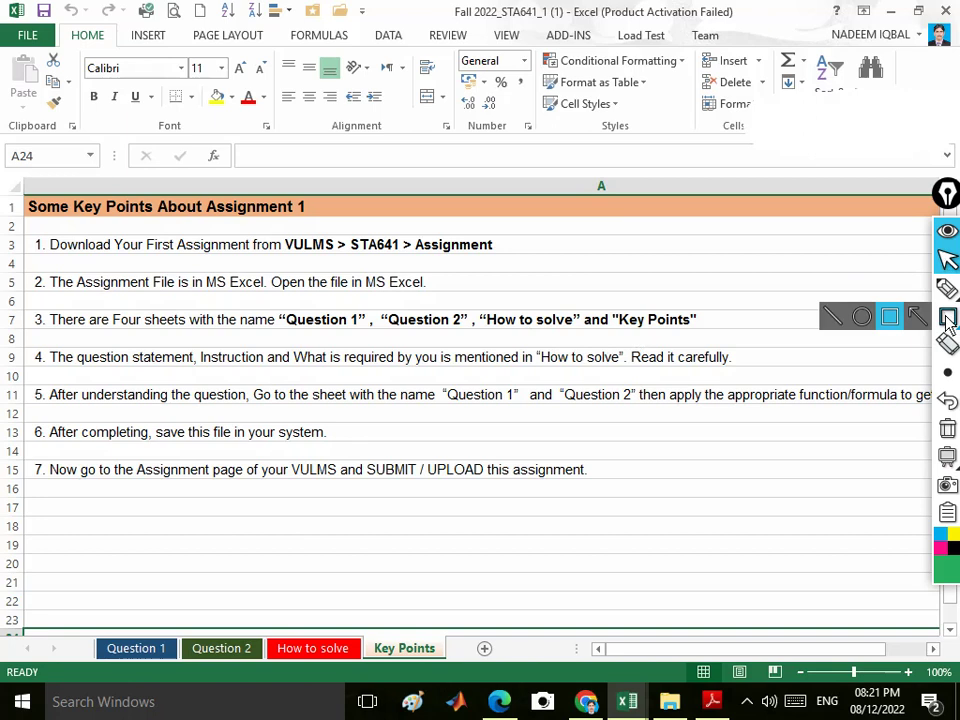
pyautogui.click(890, 317)
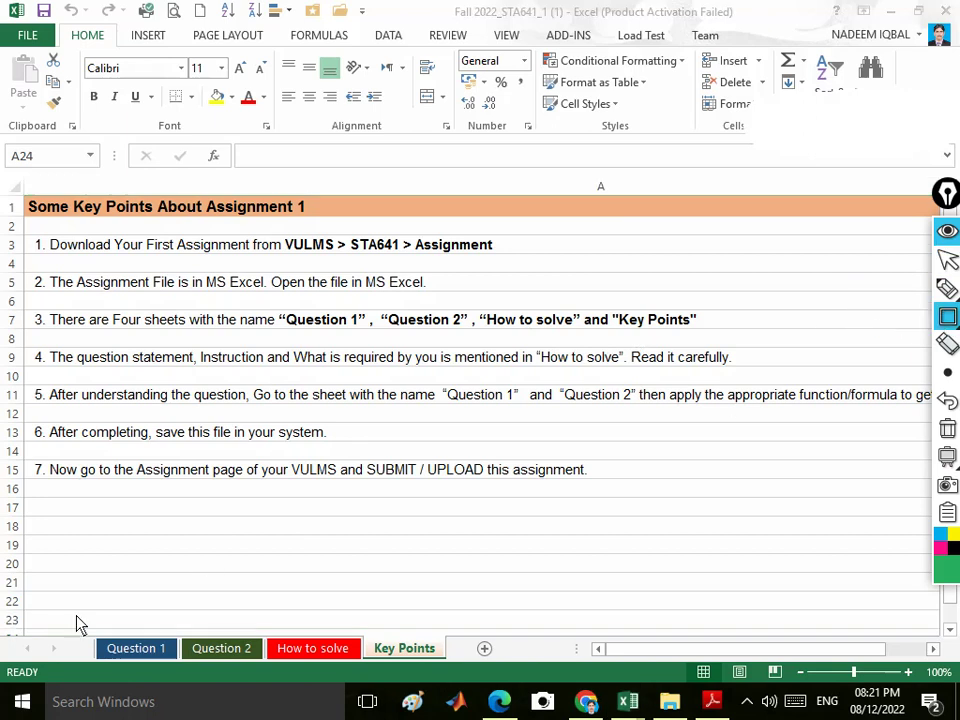
pyautogui.moveTo(76, 616)
pyautogui.mouseDown()
pyautogui.moveTo(160, 650)
pyautogui.moveTo(570, 664)
pyautogui.moveTo(508, 658)
pyautogui.moveTo(466, 676)
pyautogui.mouseUp()
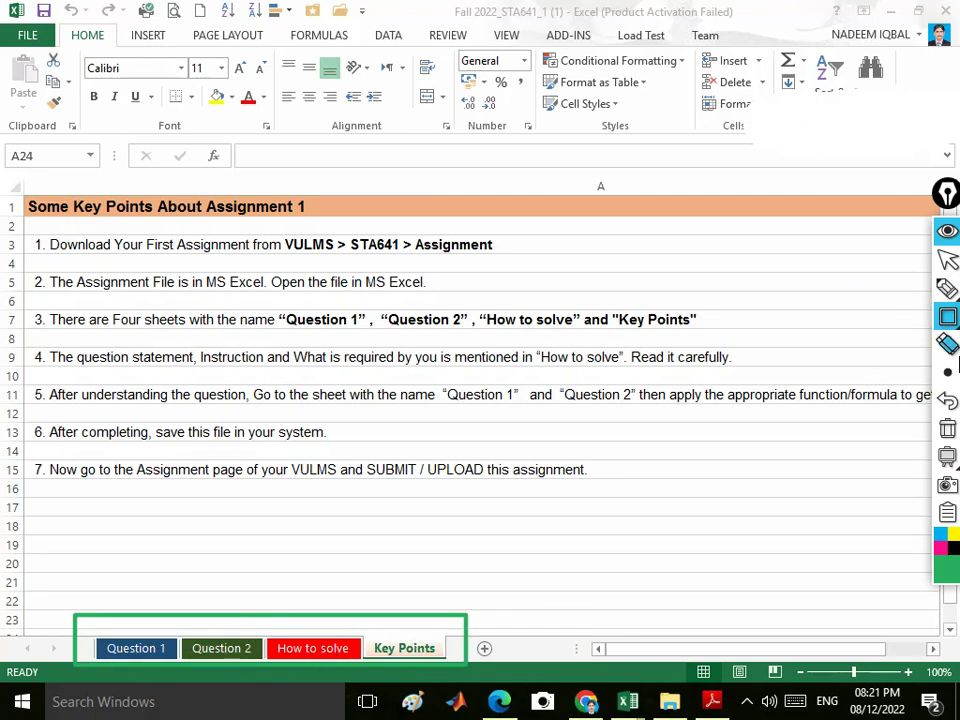
pyautogui.click(947, 428)
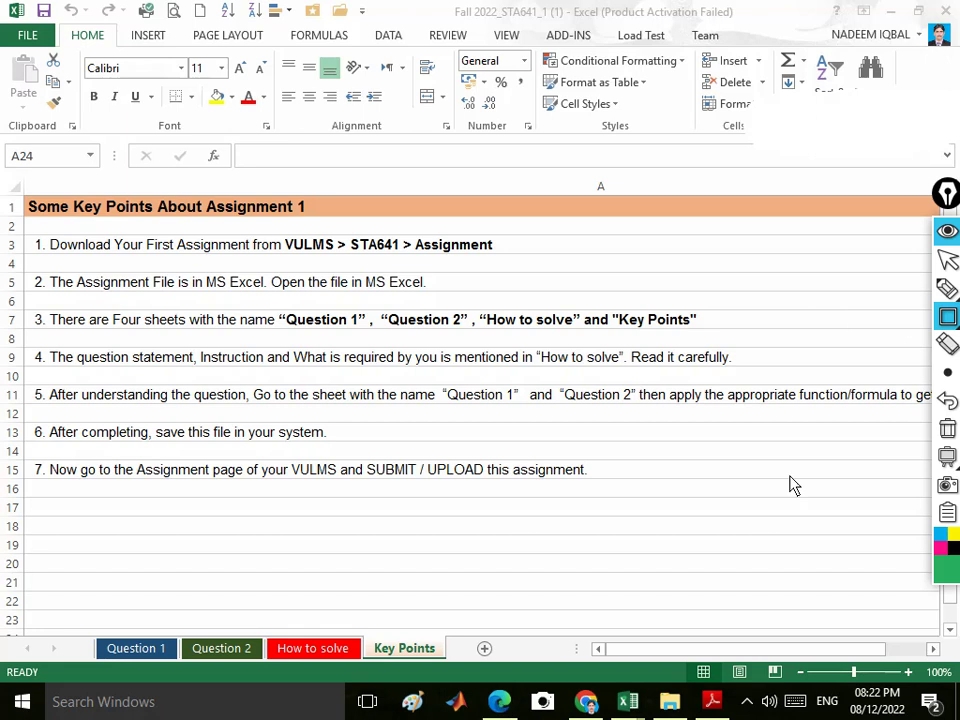
# - Check the assignment page in Edge, return to the STA641 workbook in Excel, and read the instructions on the How to solve sheet
pyautogui.click(500, 704)
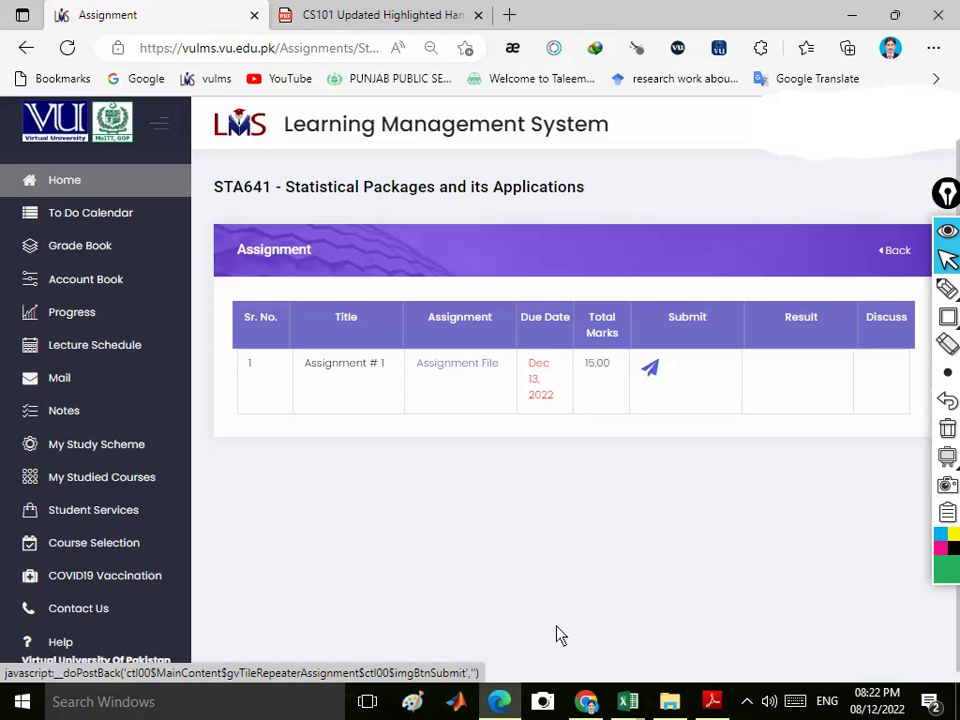
pyautogui.moveTo(628, 704)
pyautogui.click(701, 628)
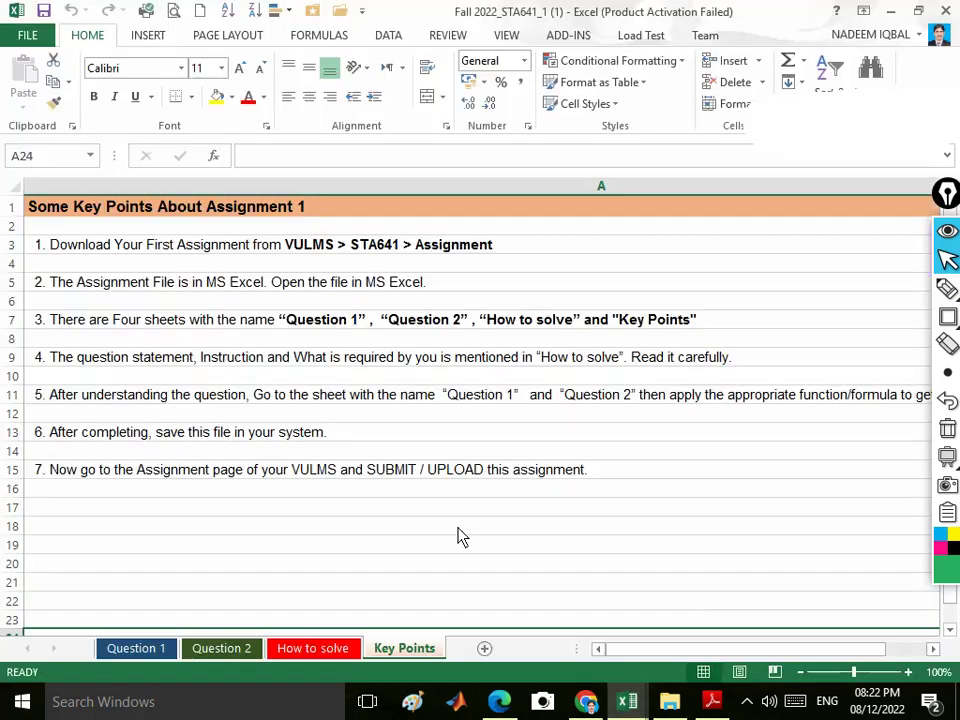
pyautogui.click(319, 651)
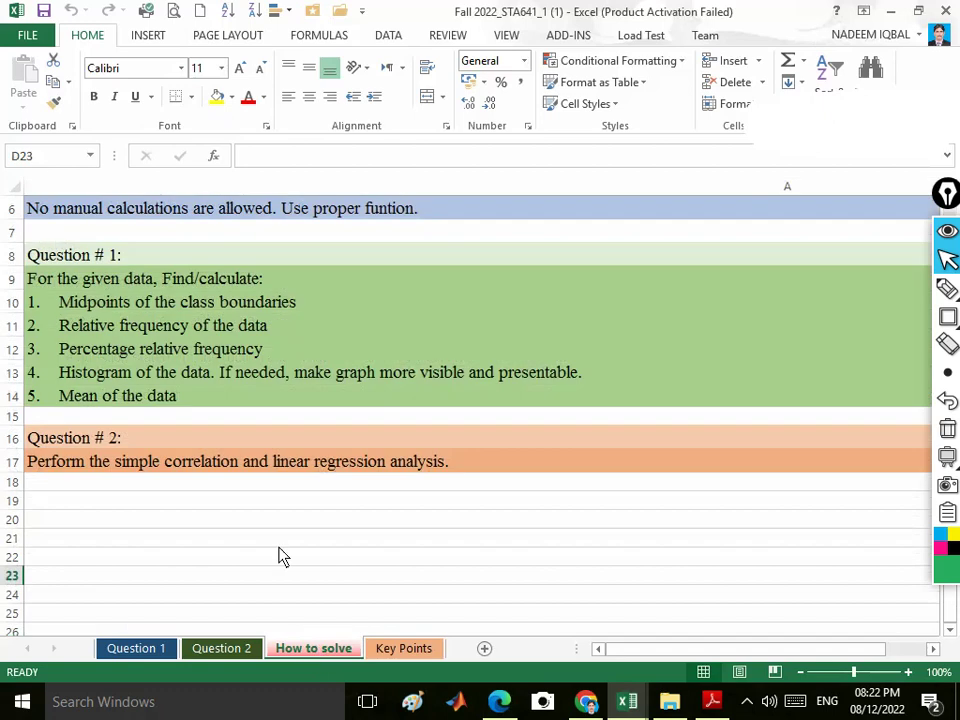
pyautogui.scroll(2, 198, 293)
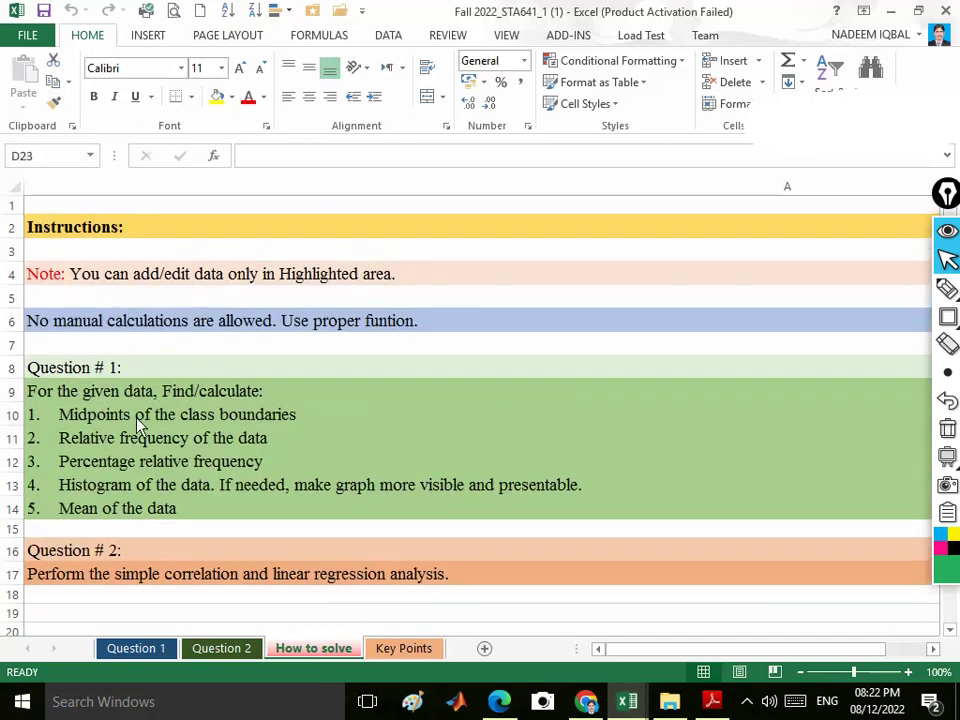
pyautogui.scroll(-2, 138, 425)
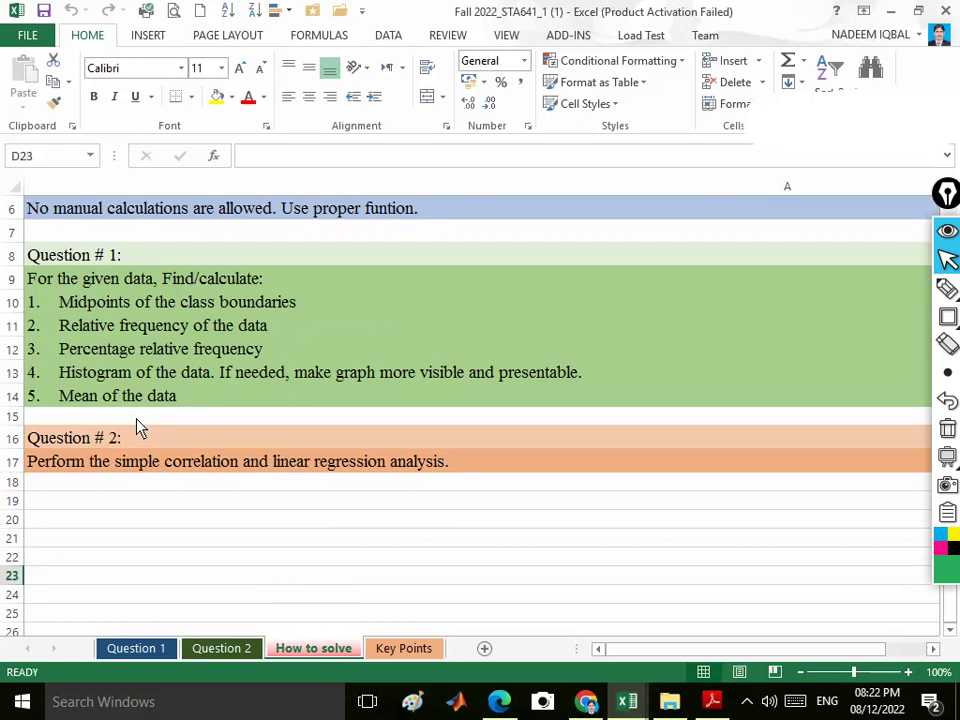
# - Reread the How to solve instructions, move the annotation toolbar aside, and look over the highlighted solution area on the Question 1 sheet
pyautogui.scroll(2, 138, 425)
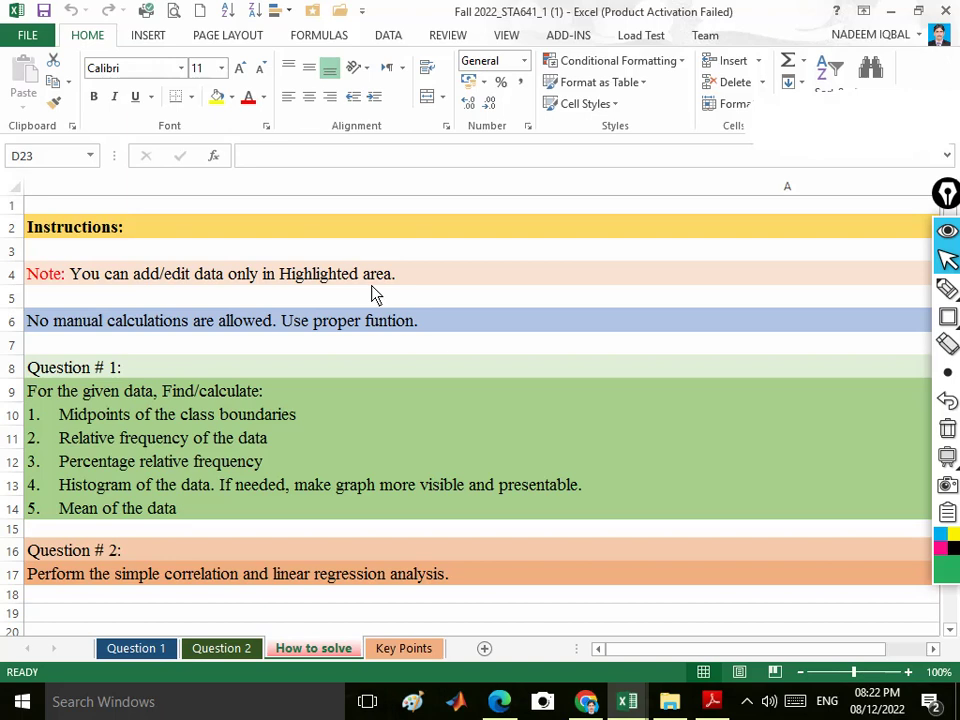
pyautogui.click(150, 647)
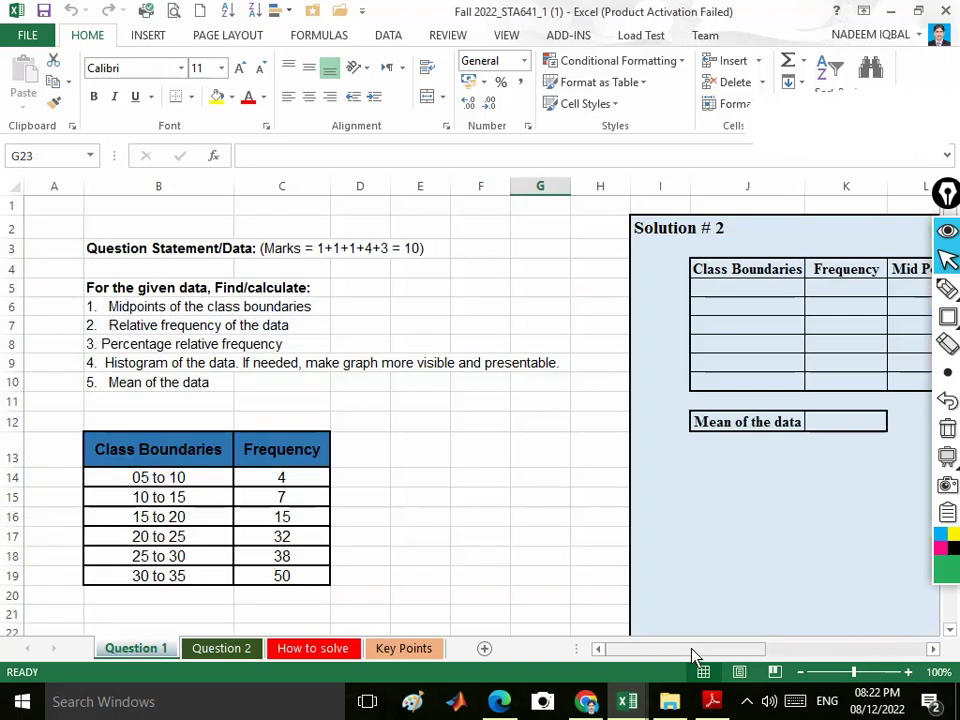
pyautogui.moveTo(949, 192); pyautogui.dragTo(958, 249)
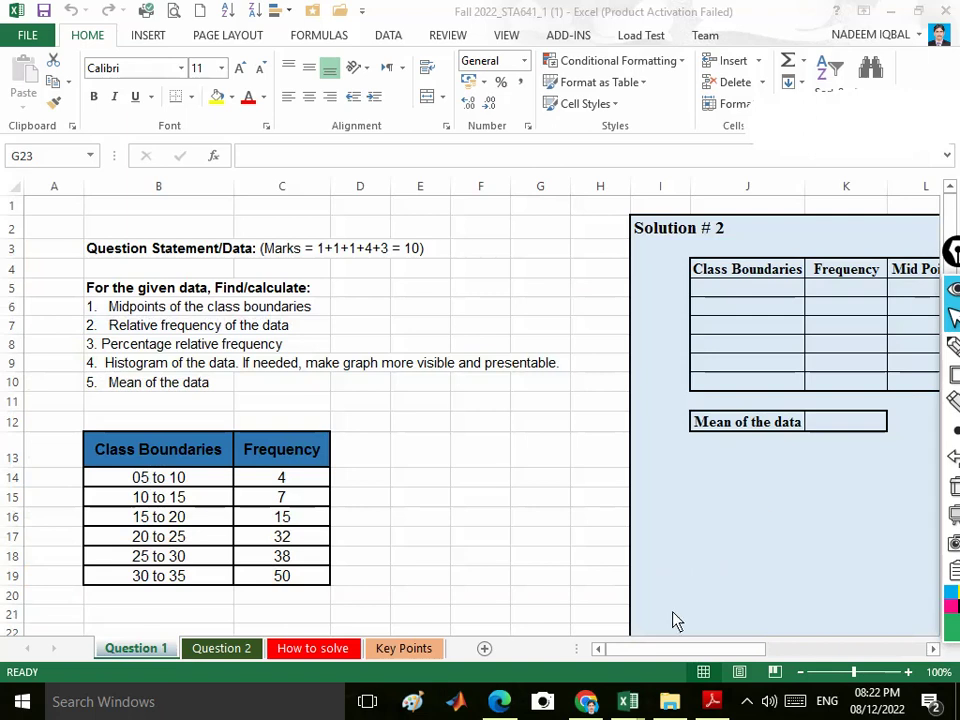
pyautogui.click(690, 650)
pyautogui.moveTo(672, 657); pyautogui.dragTo(786, 627)
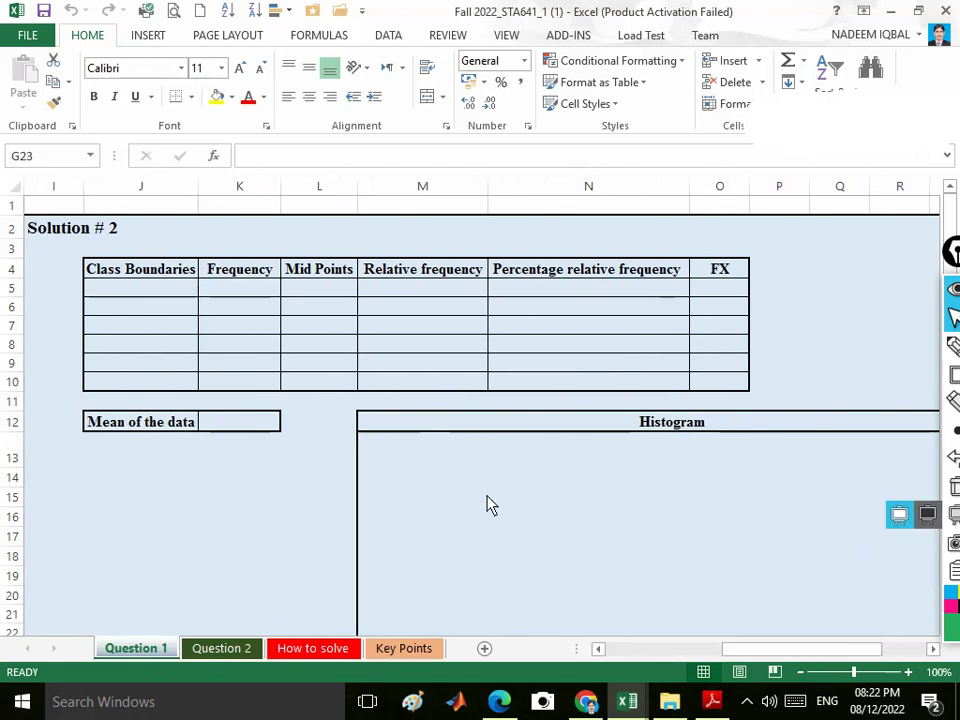
pyautogui.scroll(-2, 474, 504)
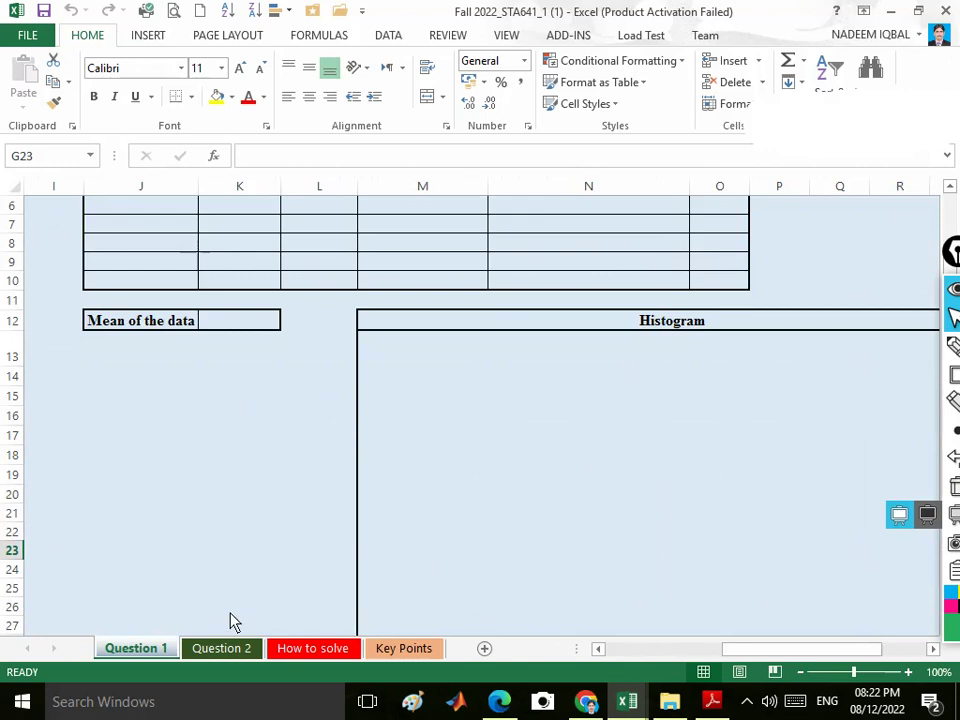
pyautogui.scroll(2, 231, 621)
# - Go through the Question # 1 requirements on the How to solve sheet one by one, from midpoints to mean of the data
pyautogui.click(307, 649)
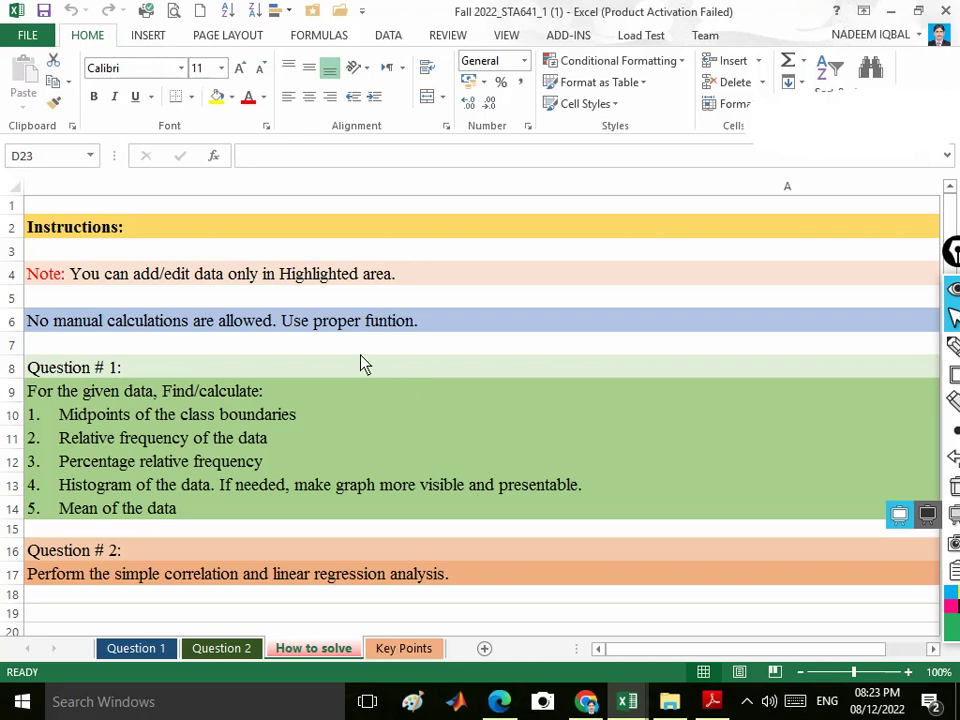
pyautogui.click(155, 376)
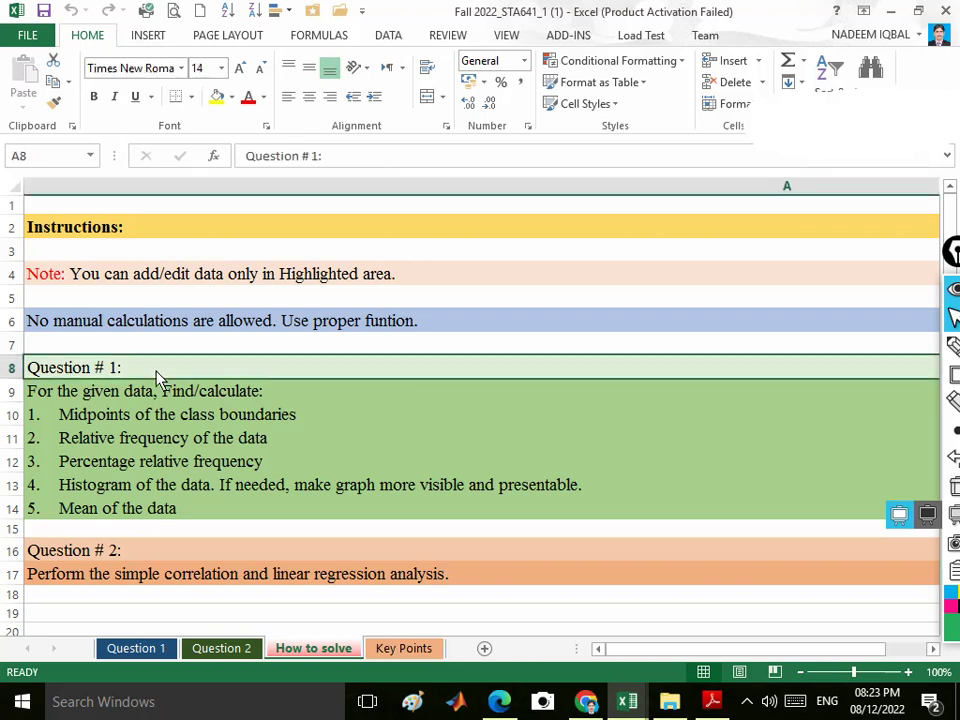
pyautogui.click(92, 400)
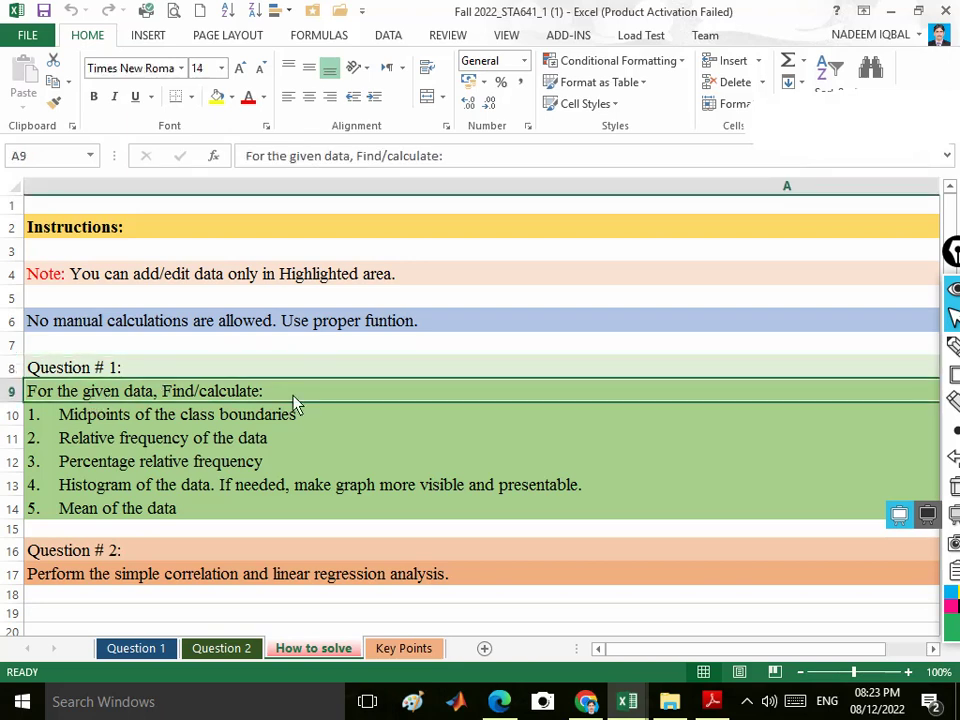
pyautogui.click(220, 446)
pyautogui.click(87, 468)
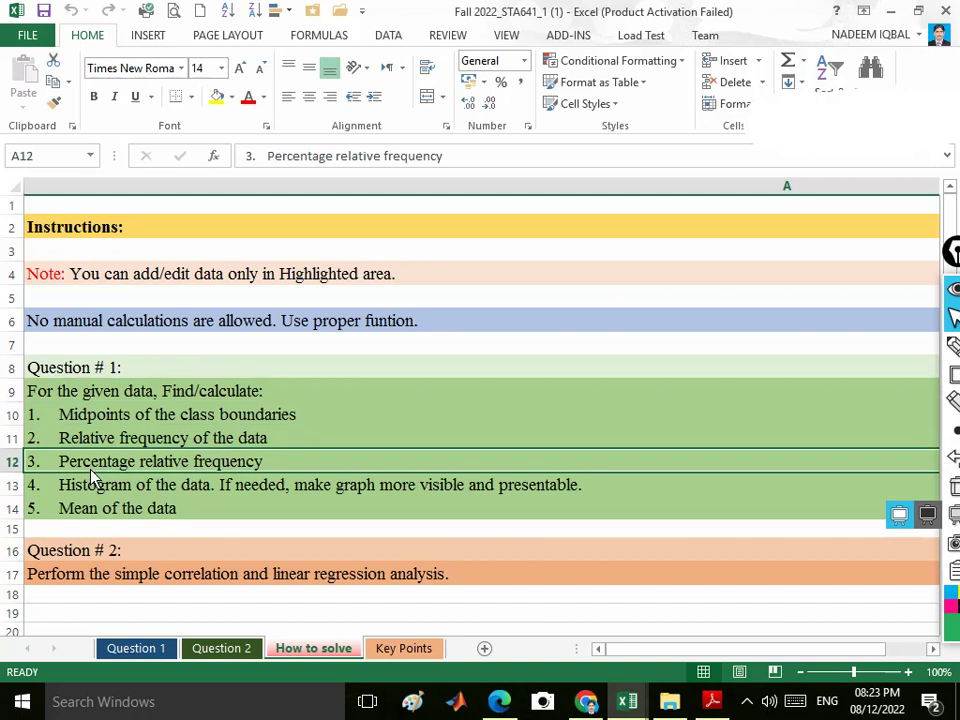
pyautogui.click(160, 490)
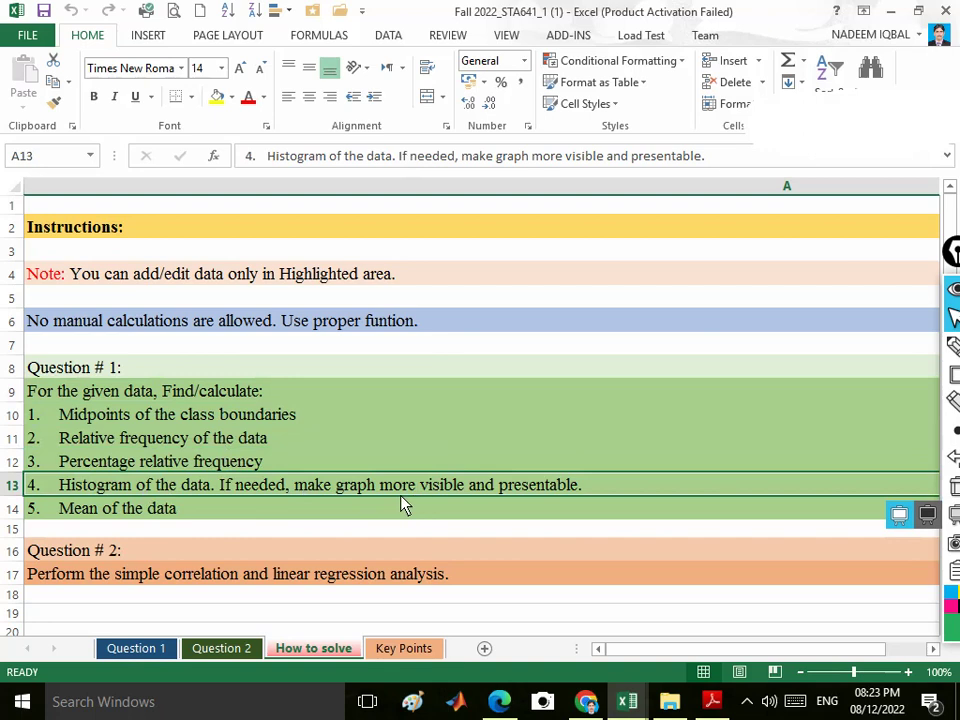
pyautogui.click(106, 515)
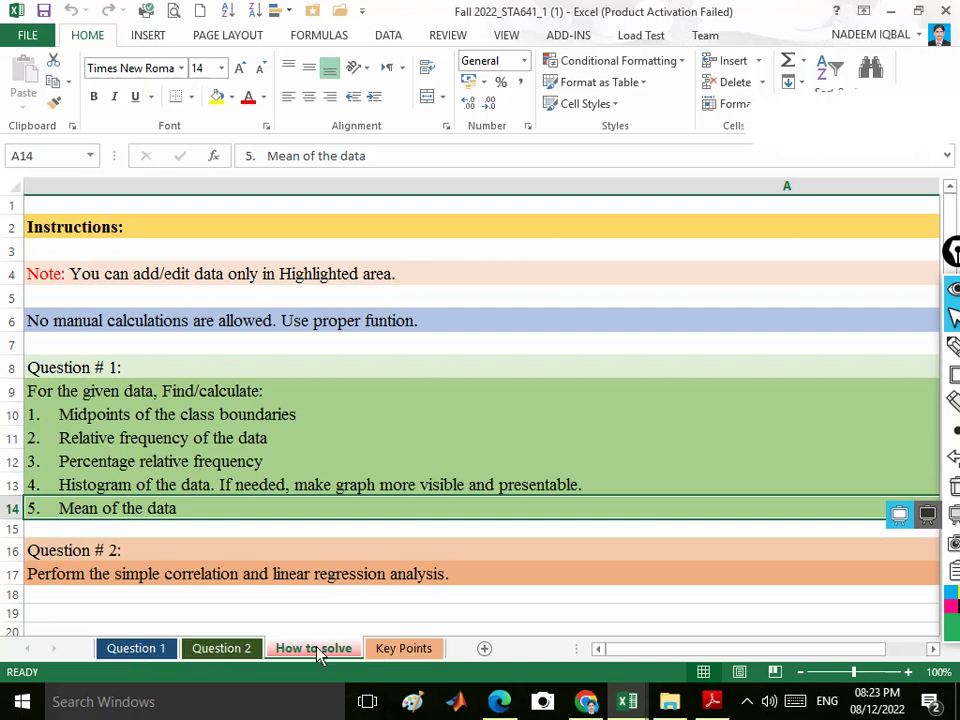
# - Review the question statement and the Class Boundaries and Frequency data table on the Question 1 sheet
pyautogui.click(136, 648)
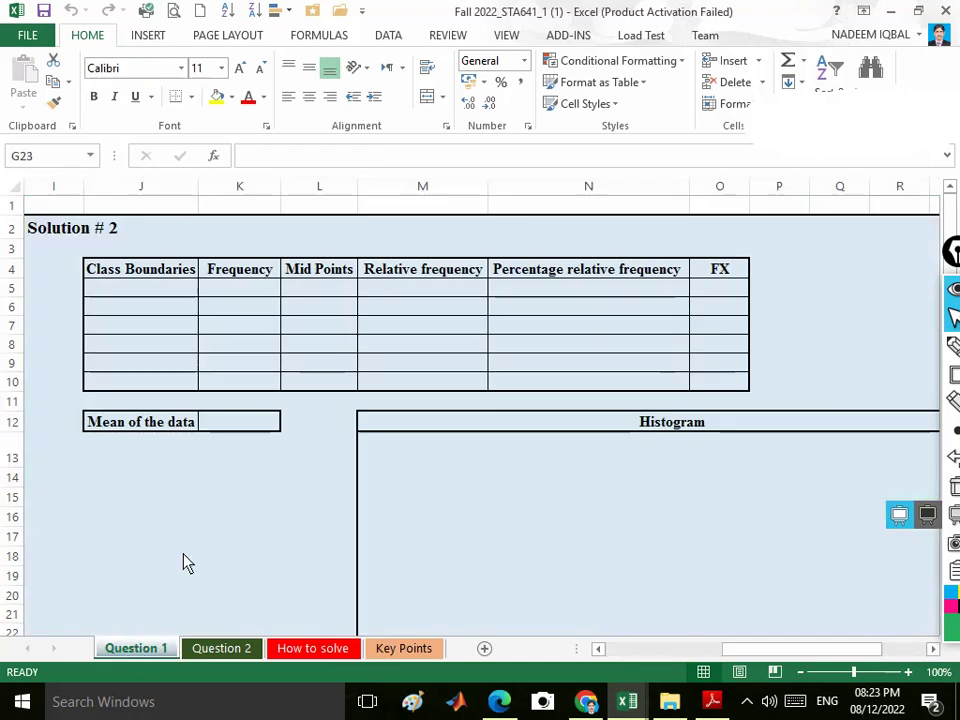
pyautogui.moveTo(760, 652); pyautogui.dragTo(638, 651)
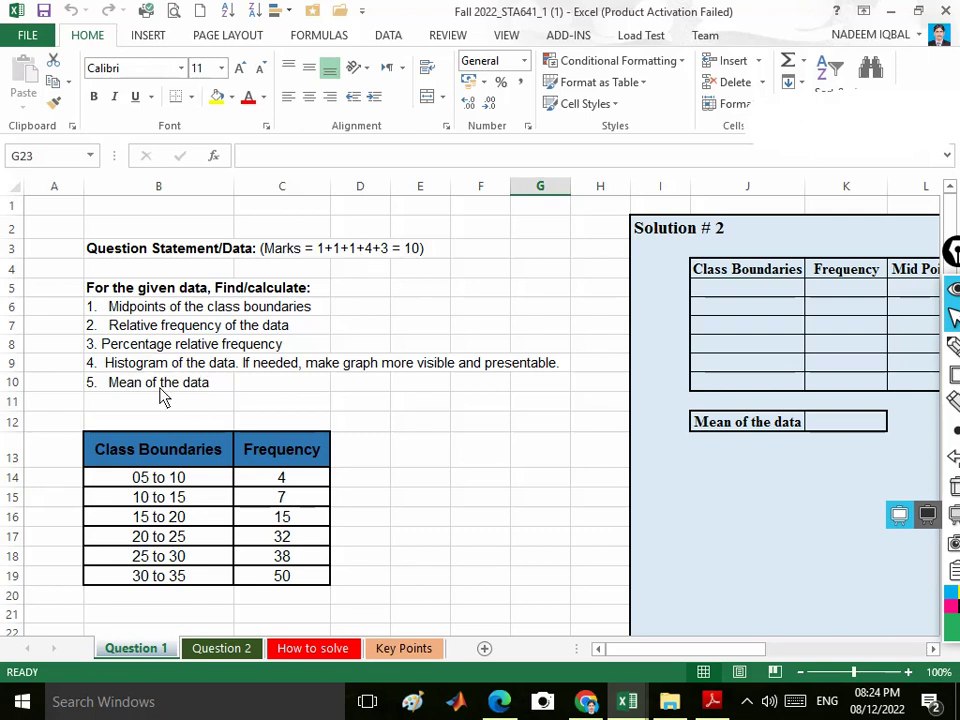
pyautogui.scroll(-2, 167, 398)
pyautogui.click(125, 352)
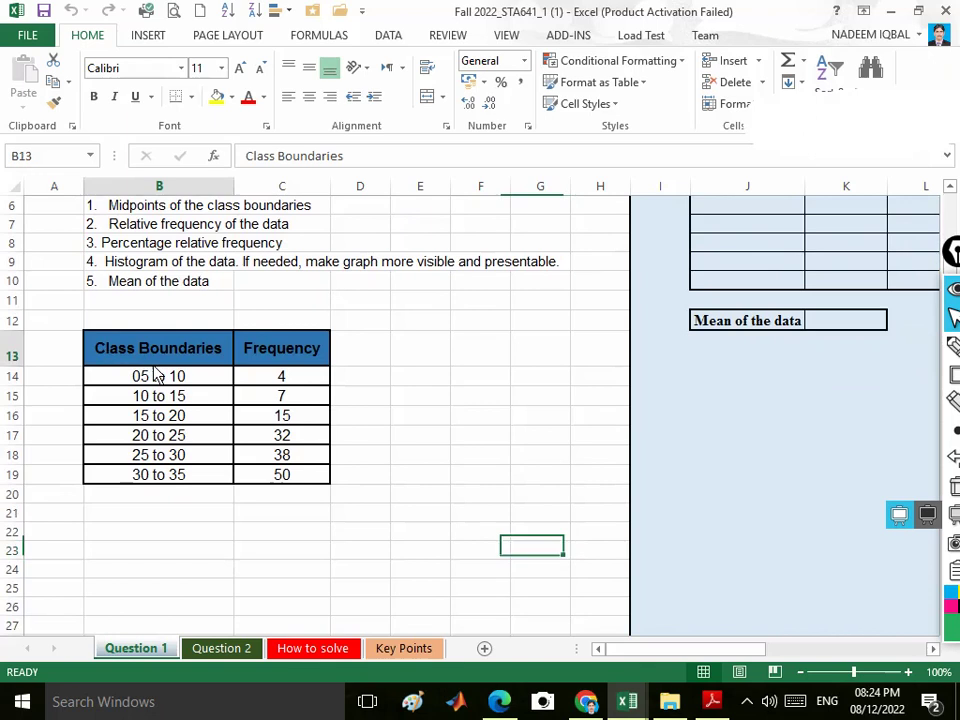
pyautogui.moveTo(155, 368); pyautogui.dragTo(320, 476)
pyautogui.click(428, 437)
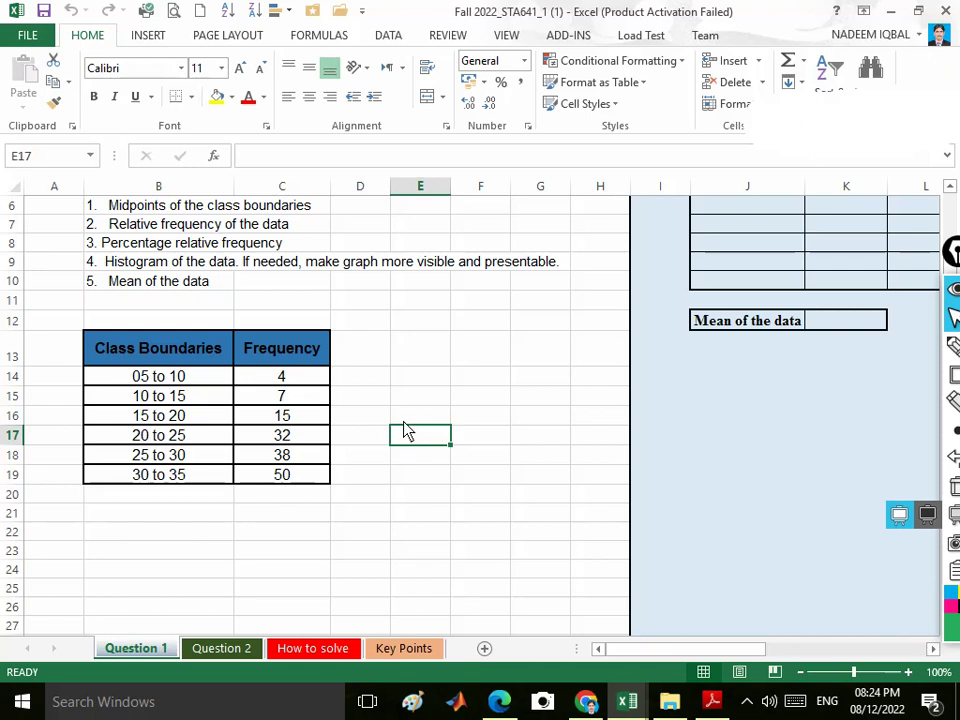
pyautogui.scroll(2, 232, 477)
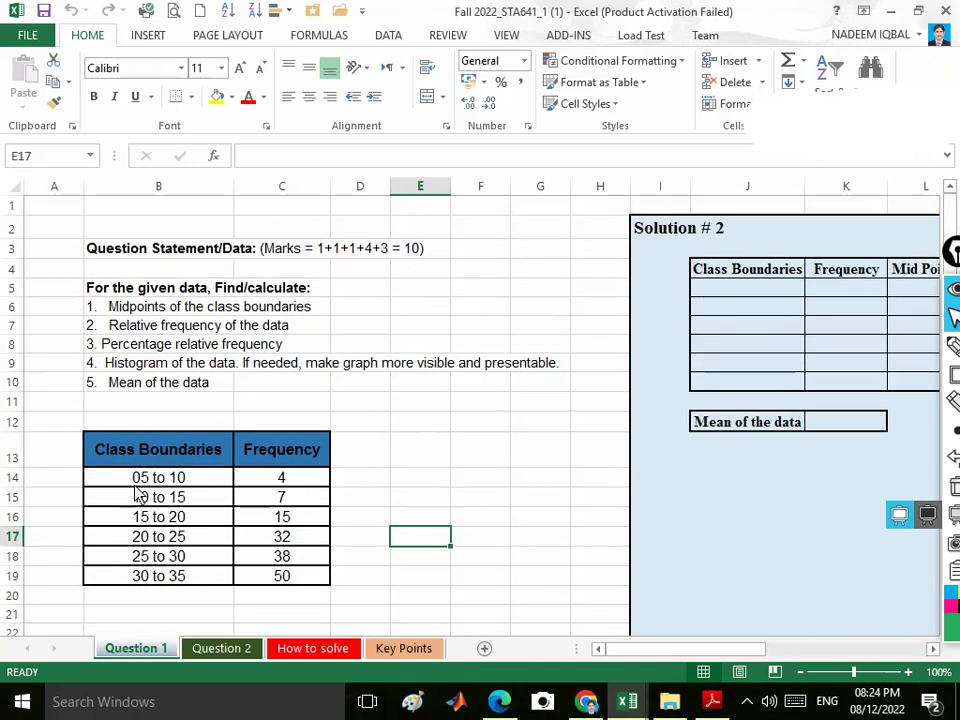
# - Copy the class boundaries and frequencies from B14:C19 into J5:K10 of the solution table
pyautogui.moveTo(138, 484); pyautogui.dragTo(279, 583)
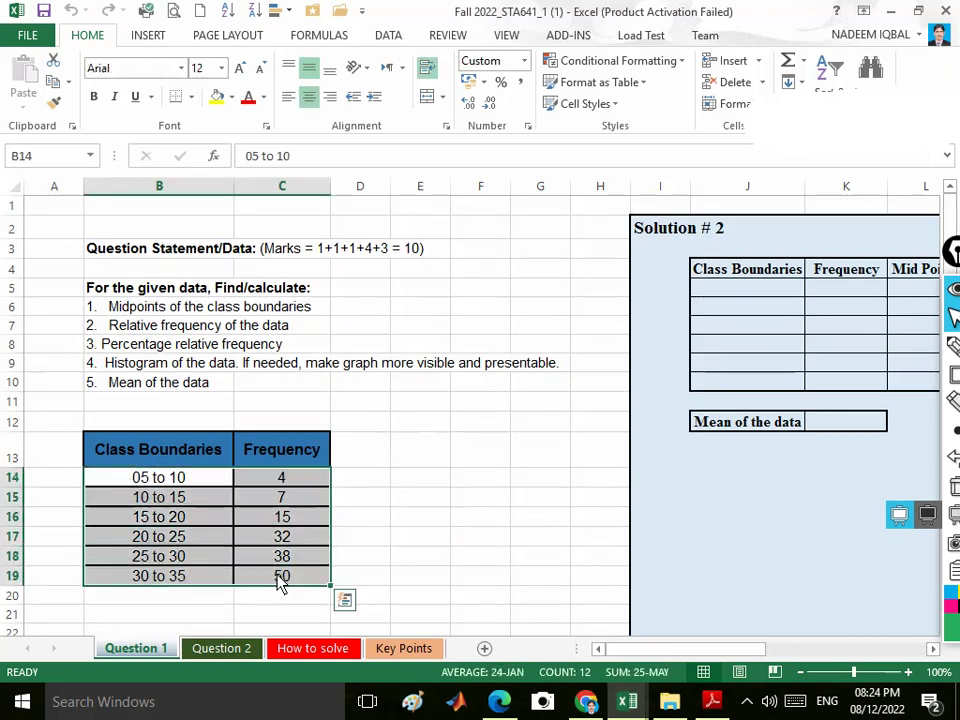
pyautogui.hotkey('ctrl', 'c')
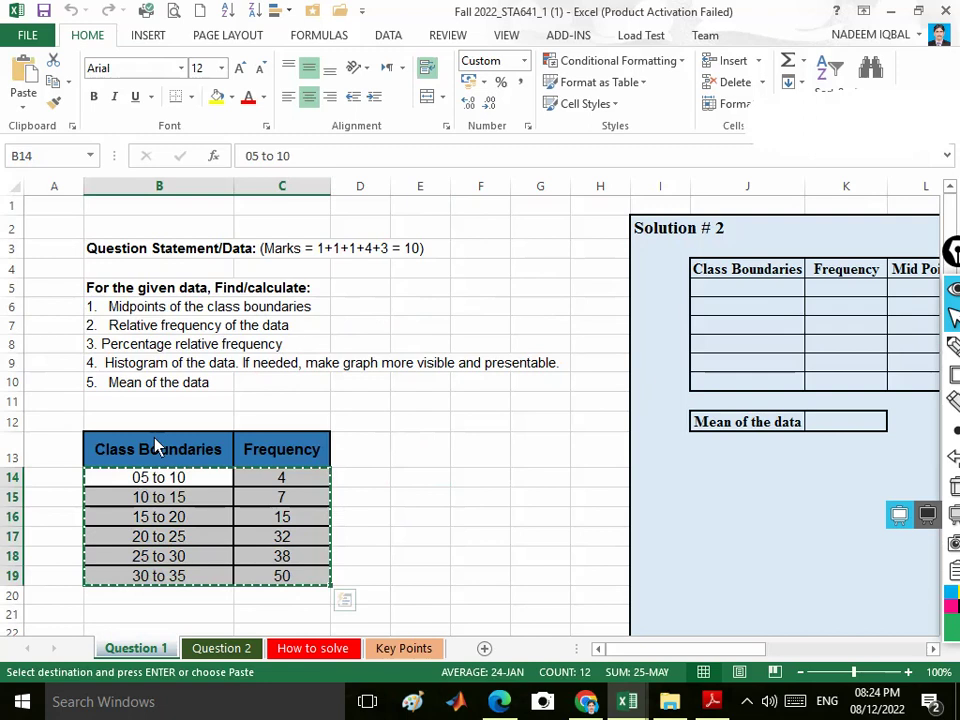
pyautogui.moveTo(730, 295); pyautogui.dragTo(830, 383)
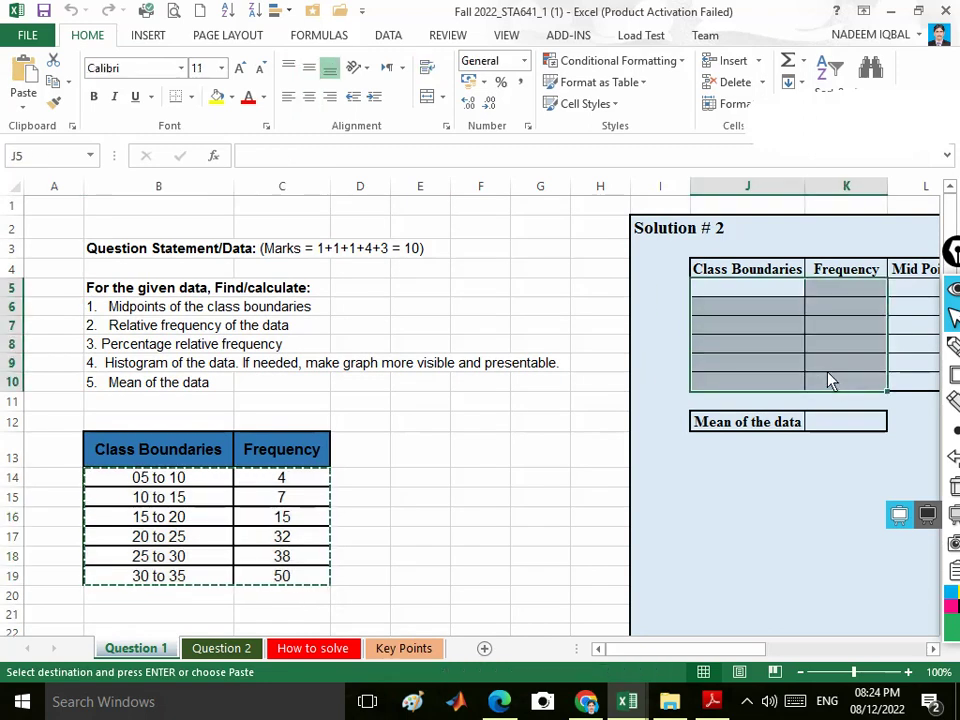
pyautogui.hotkey('ctrl', 'v')
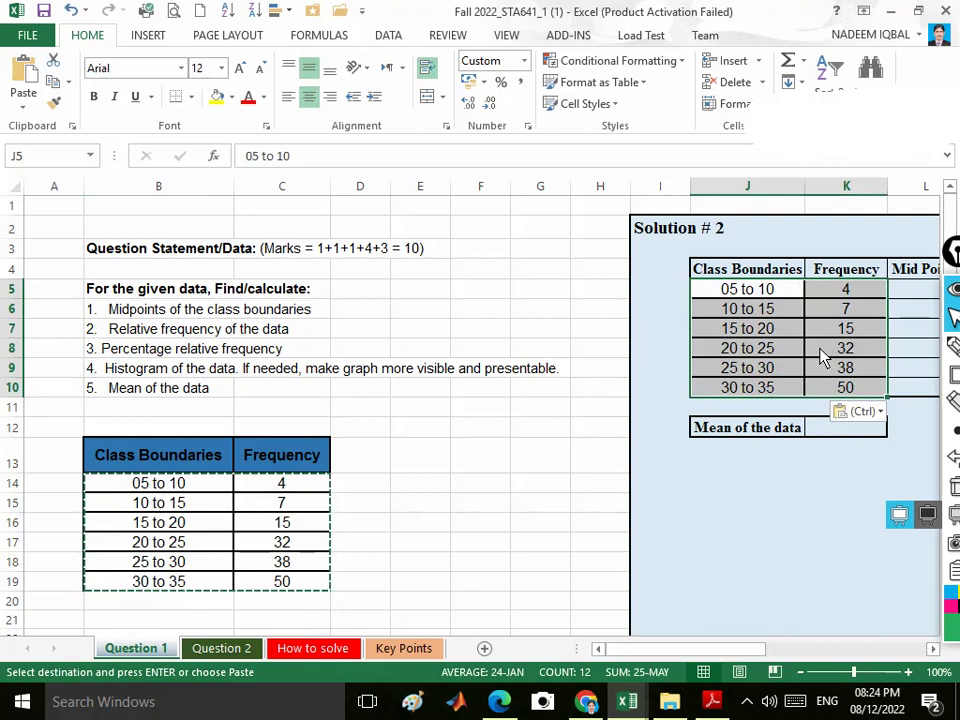
pyautogui.click(819, 349)
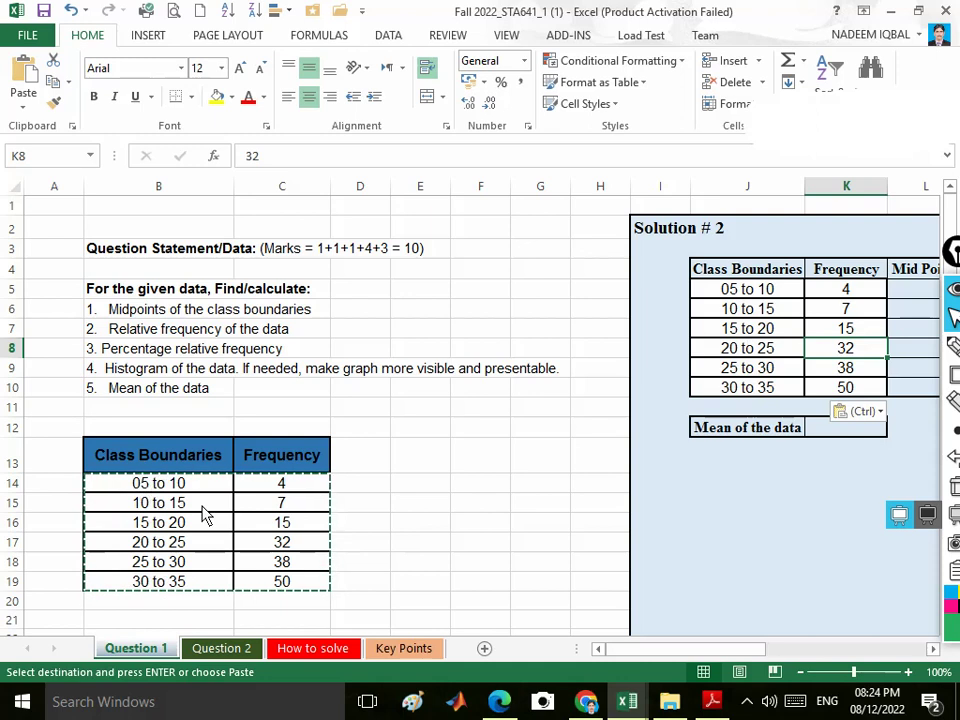
# - Compare the lower and upper limits of the first two class boundaries in B14 and B15
pyautogui.click(180, 484)
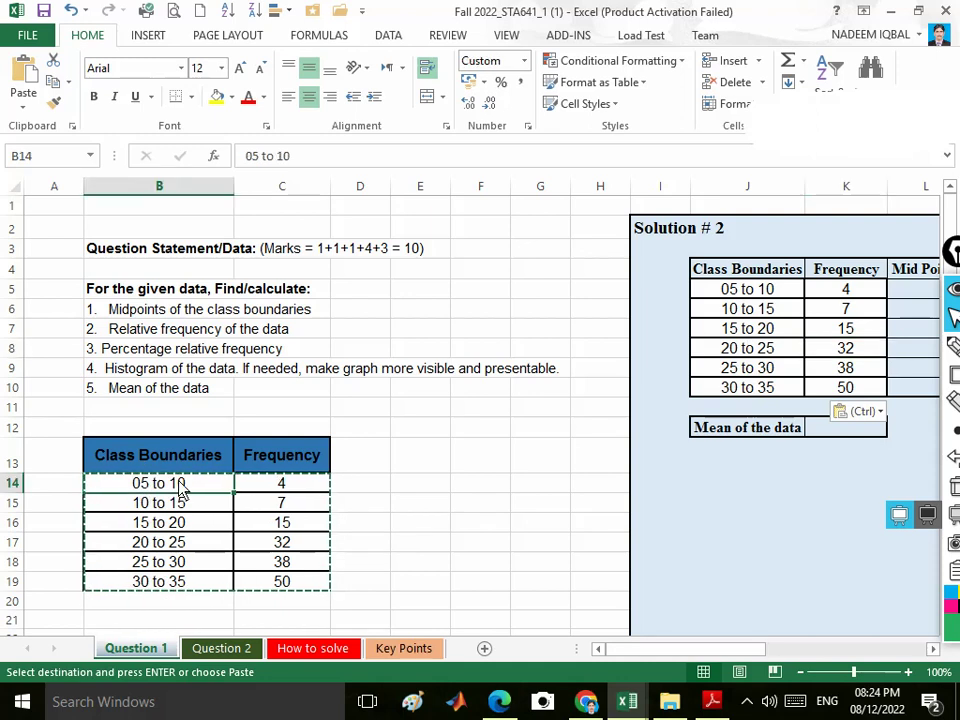
pyautogui.click(148, 508)
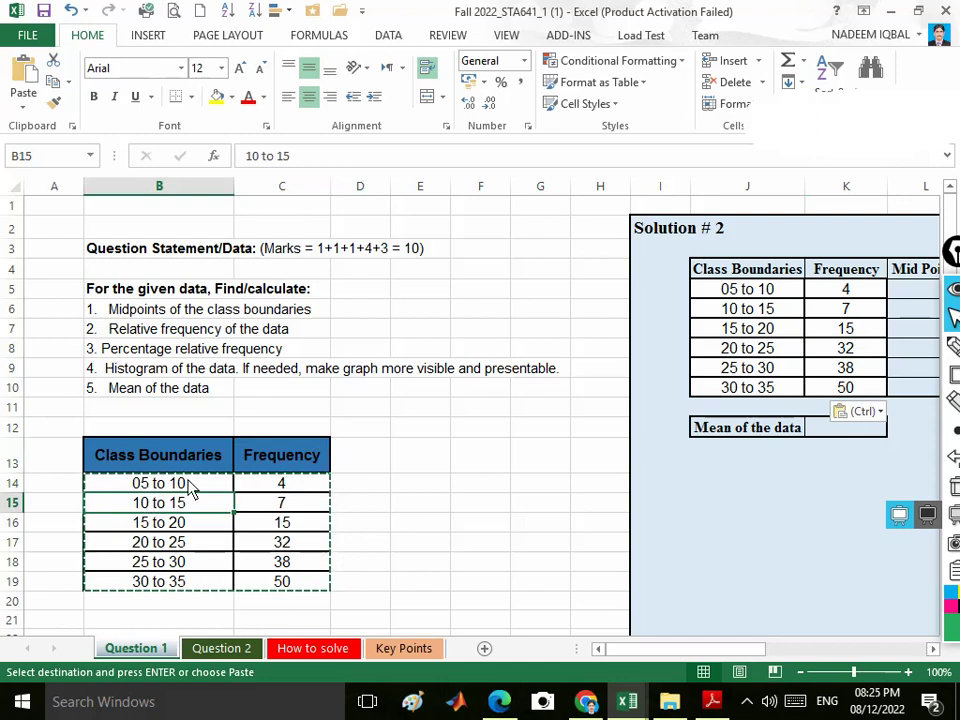
pyautogui.click(184, 486)
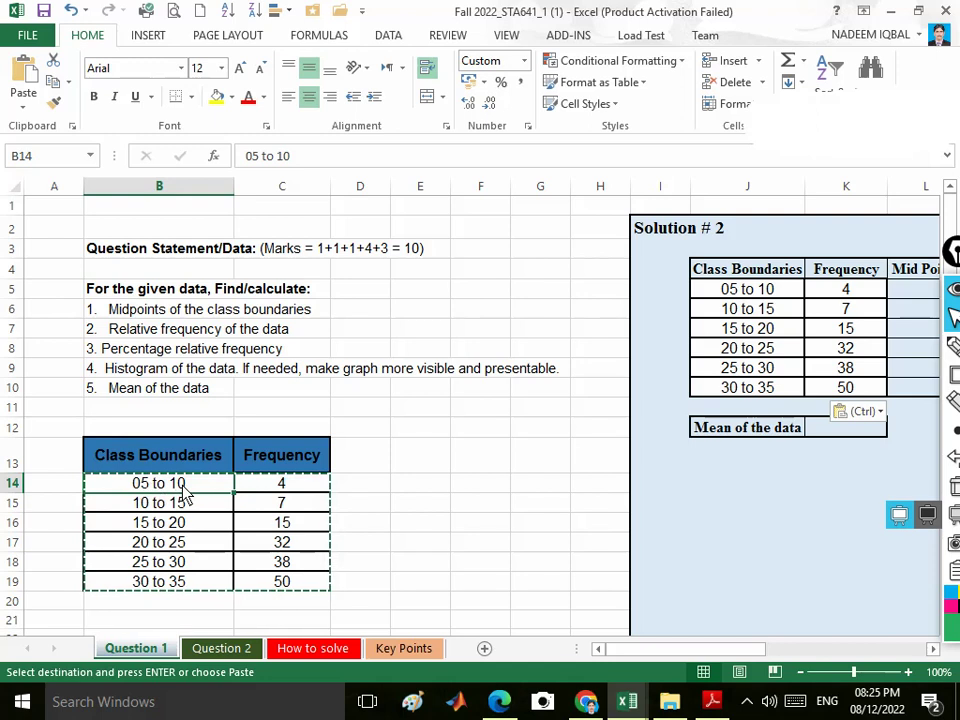
pyautogui.click(137, 509)
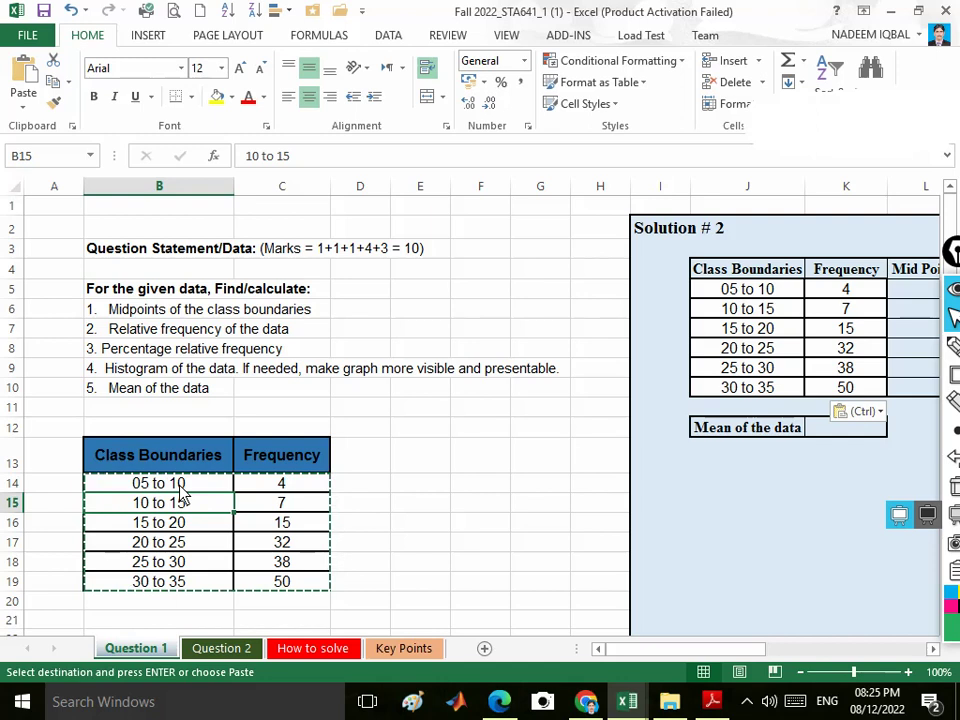
pyautogui.click(181, 488)
pyautogui.click(142, 508)
pyautogui.click(141, 490)
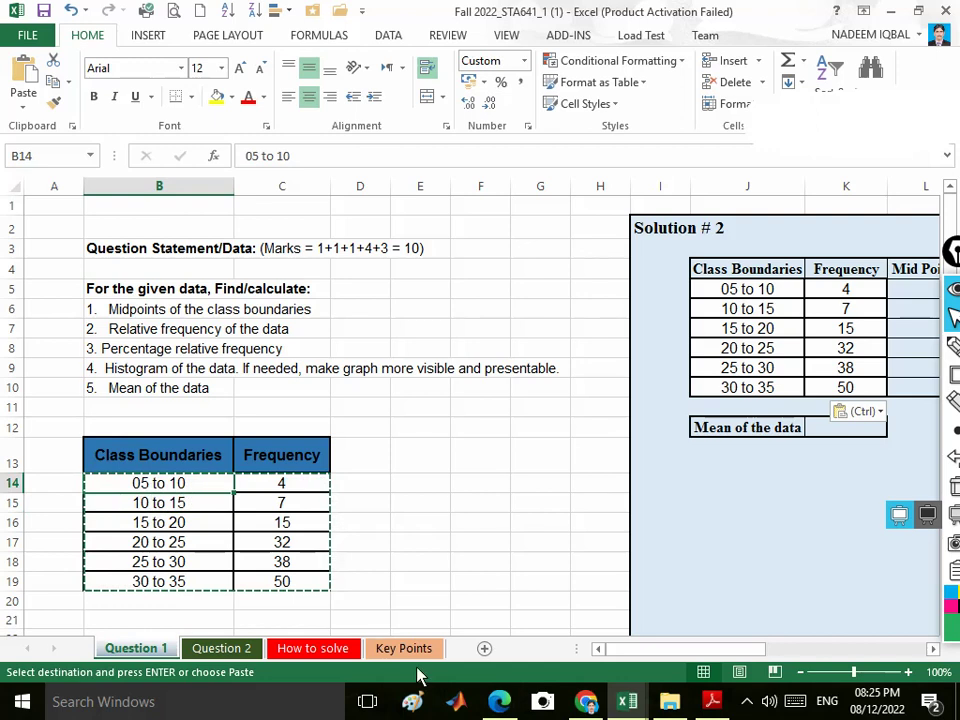
# - Enter =(5+10)/2 in L5 as the first class's midpoint and fill the formula down to L10
pyautogui.moveTo(655, 660); pyautogui.dragTo(728, 652)
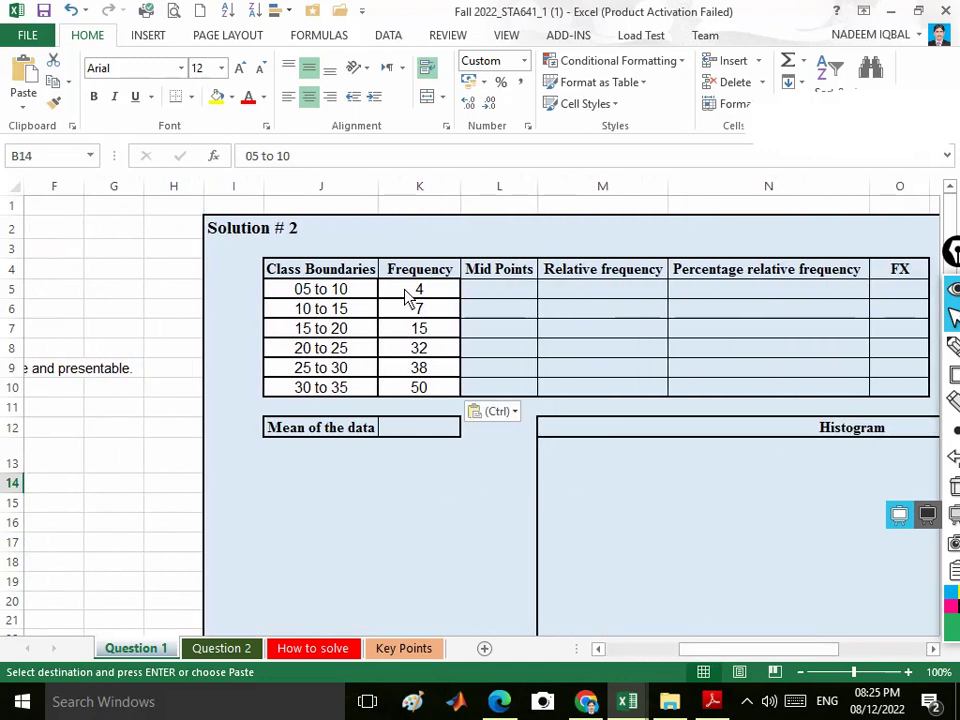
pyautogui.click(505, 298)
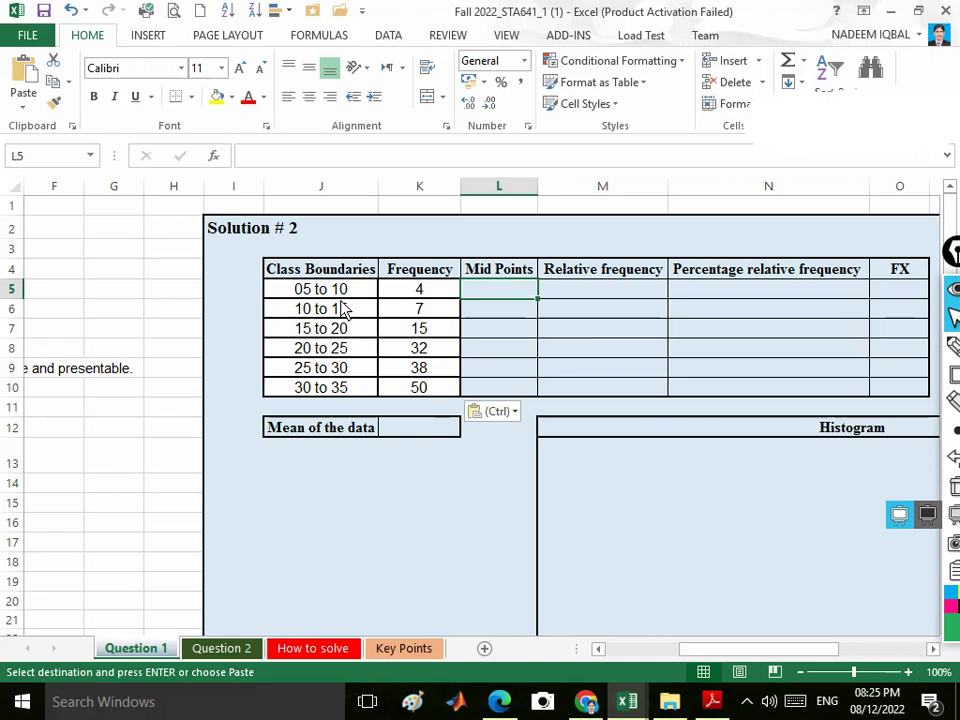
pyautogui.write('=')
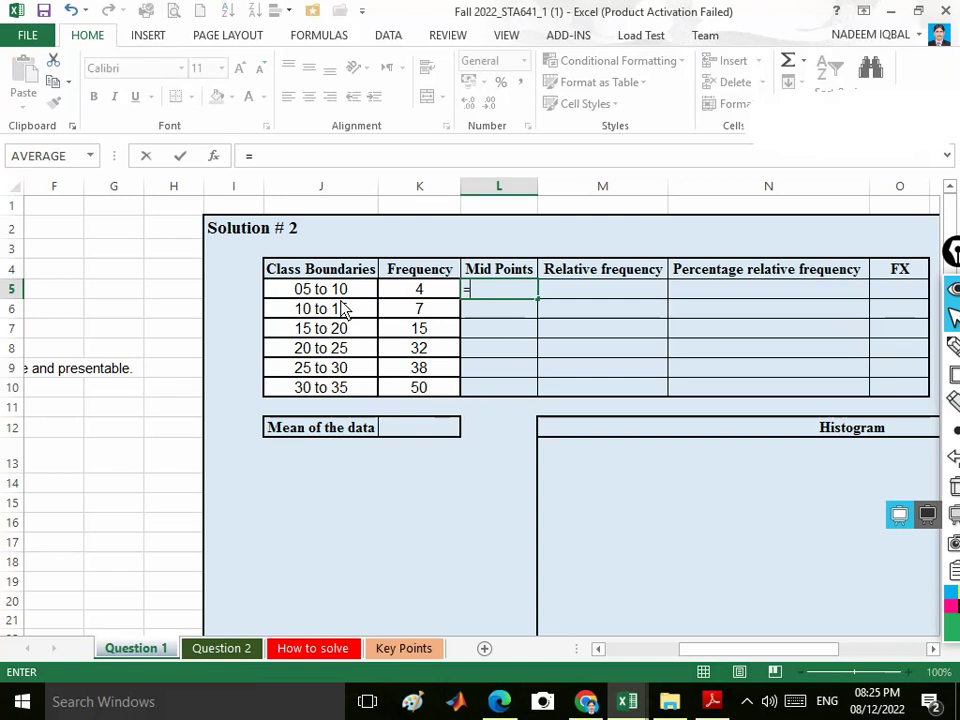
pyautogui.write('(5+10)')
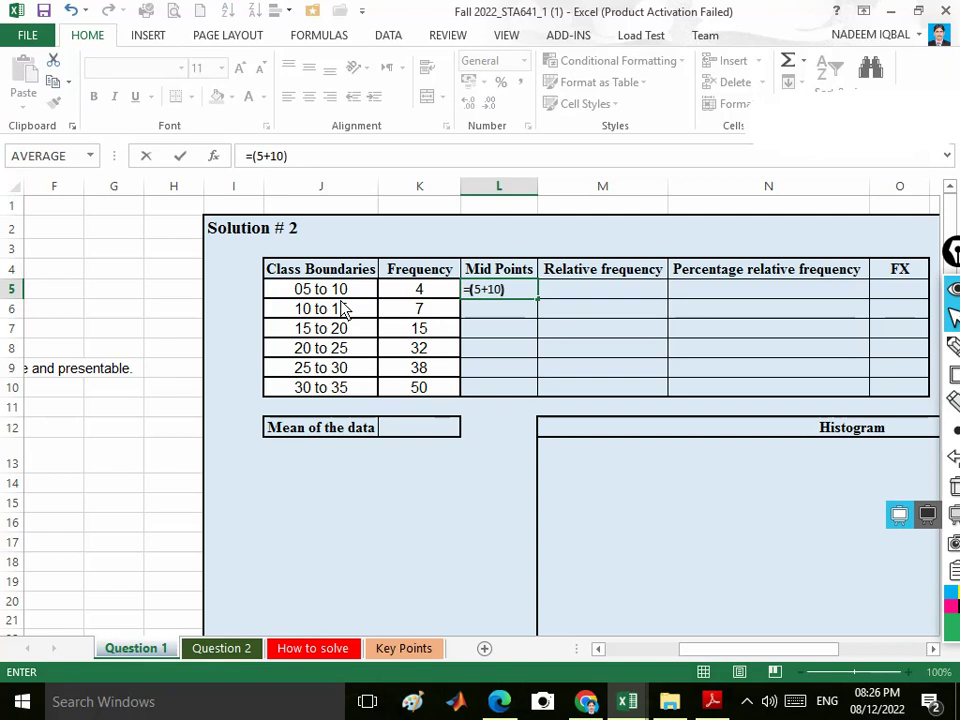
pyautogui.write('/2')
pyautogui.press('Return')
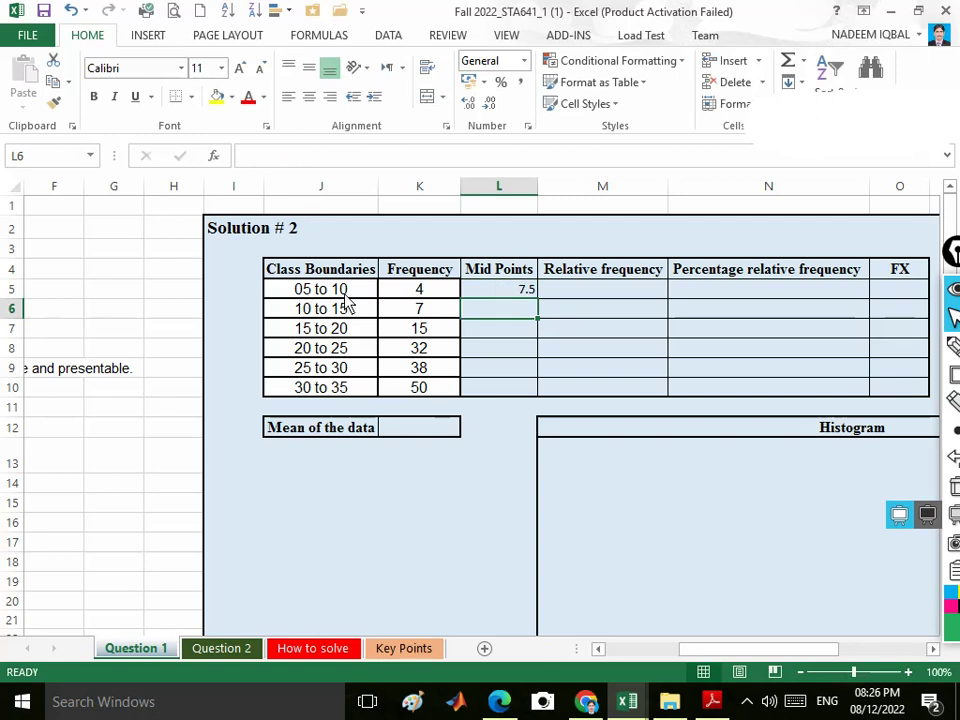
pyautogui.click(528, 295)
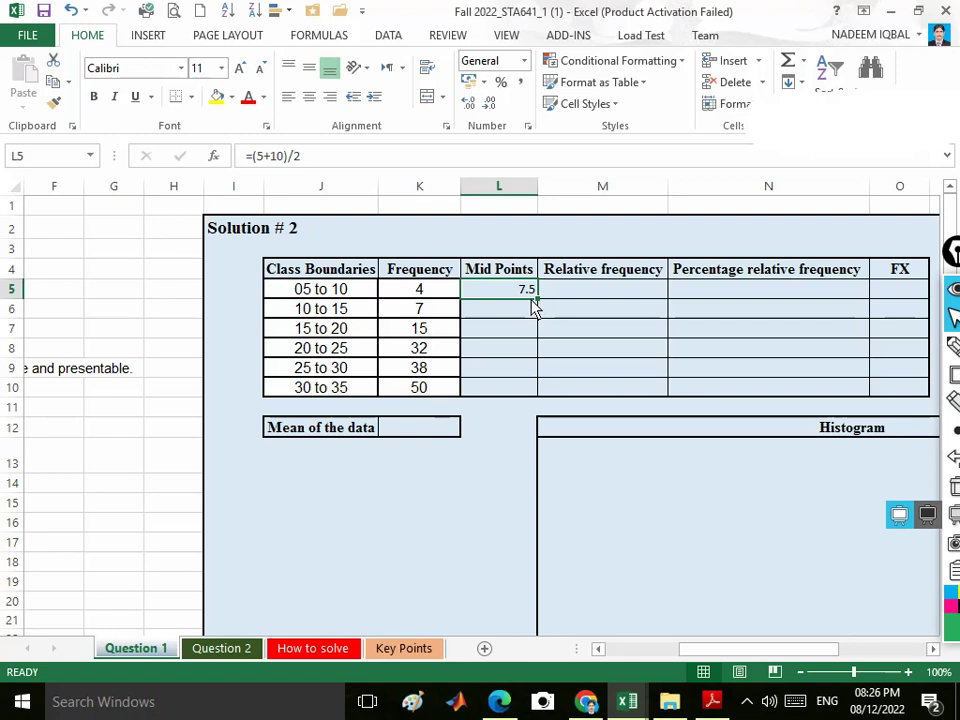
pyautogui.moveTo(539, 303); pyautogui.dragTo(538, 401)
# - Change the midpoint formula in L6 to =(15+10)/2 for the 10 to 15 class
pyautogui.click(515, 314)
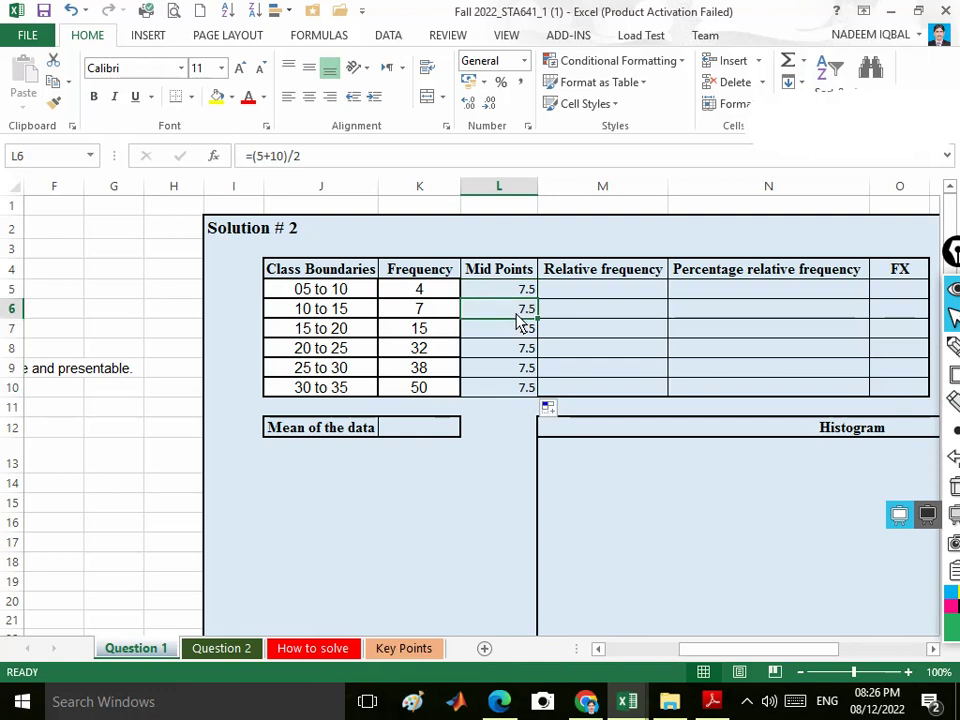
pyautogui.doubleClick(515, 314)
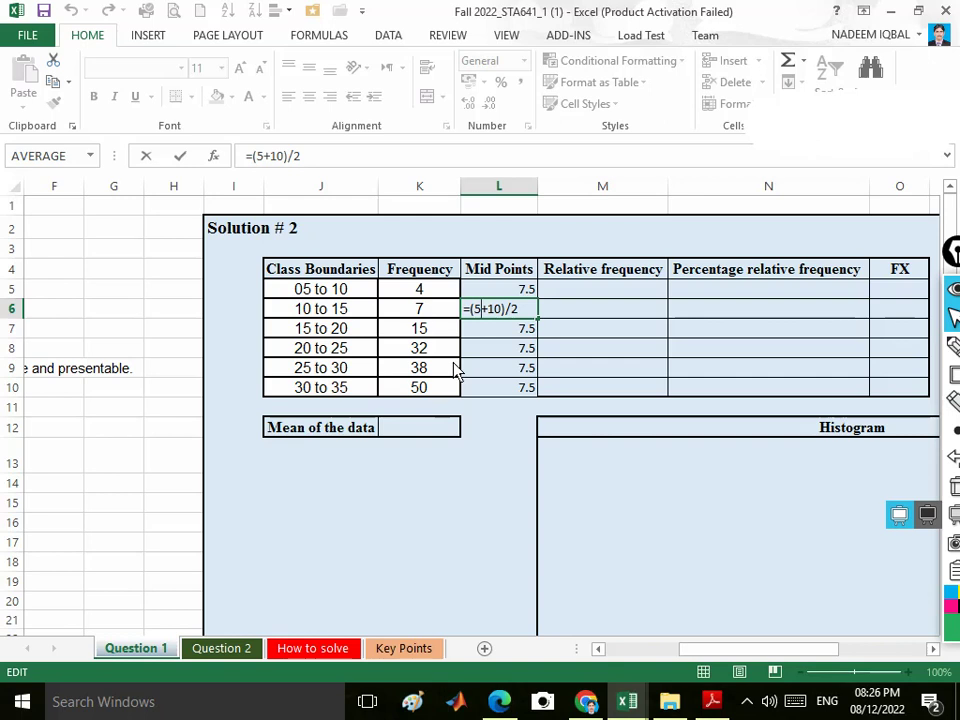
pyautogui.write('1')
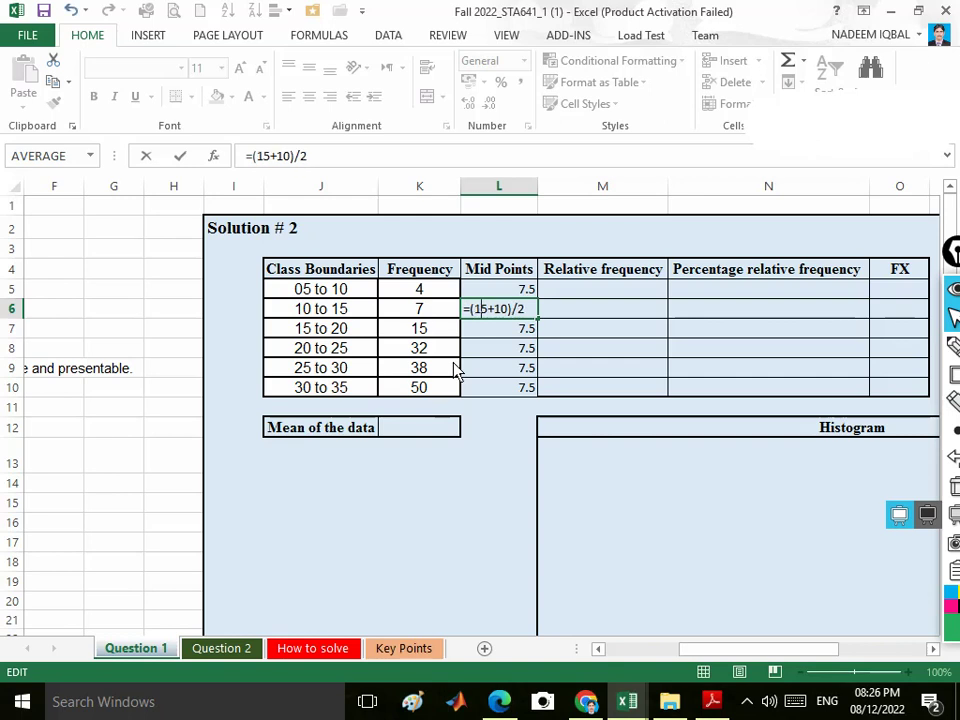
pyautogui.press('Return')
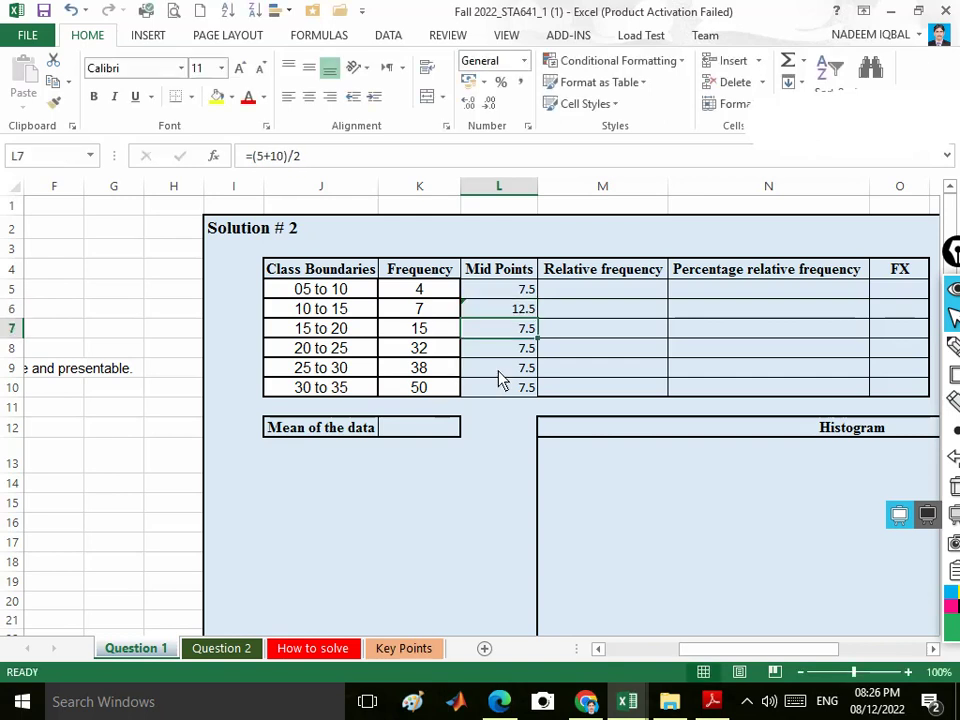
# - Change the midpoint formula in L7 to =(15+20)/2 for the 15 to 20 class
pyautogui.doubleClick(525, 333)
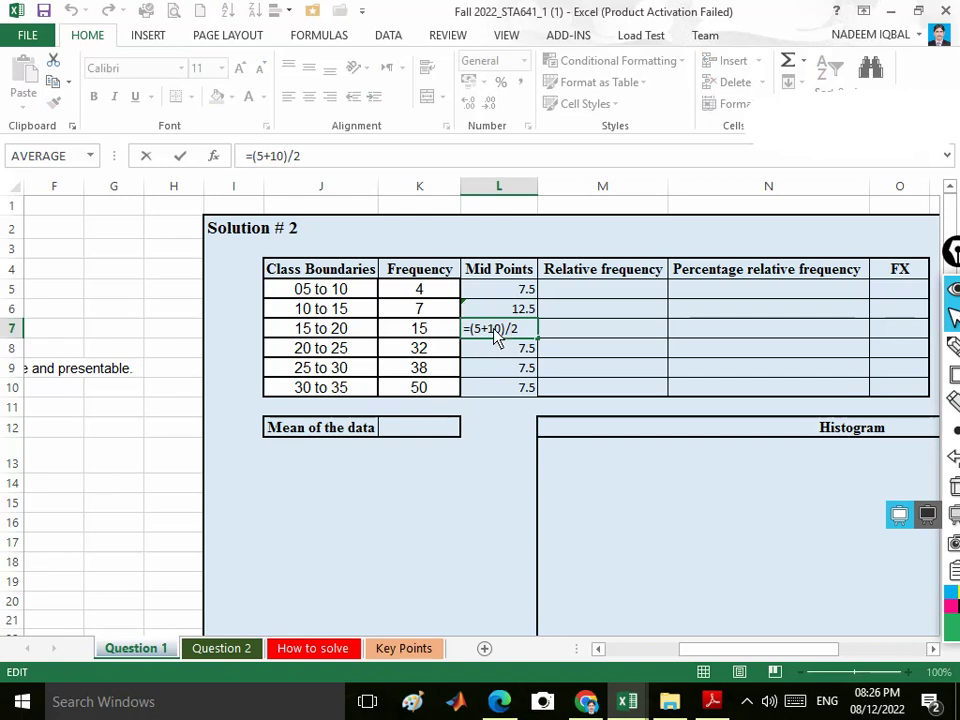
pyautogui.click(474, 329)
pyautogui.write('1')
pyautogui.press('Right')
pyautogui.press('Right')
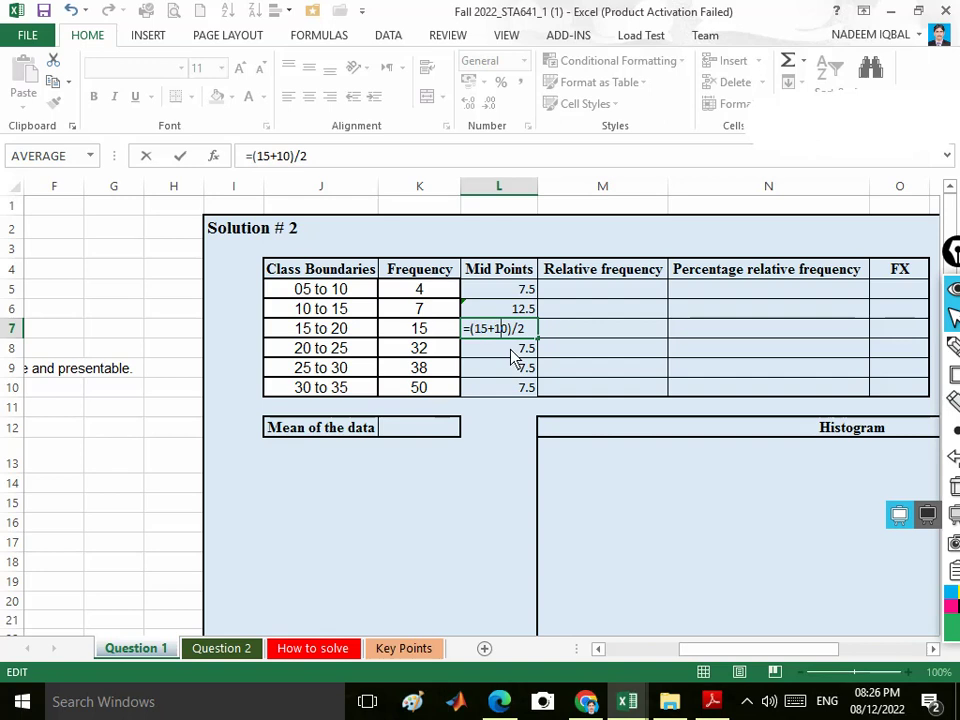
pyautogui.press('BackSpace')
pyautogui.write('0')
pyautogui.press('BackSpace')
pyautogui.write('2')
pyautogui.press('Return')
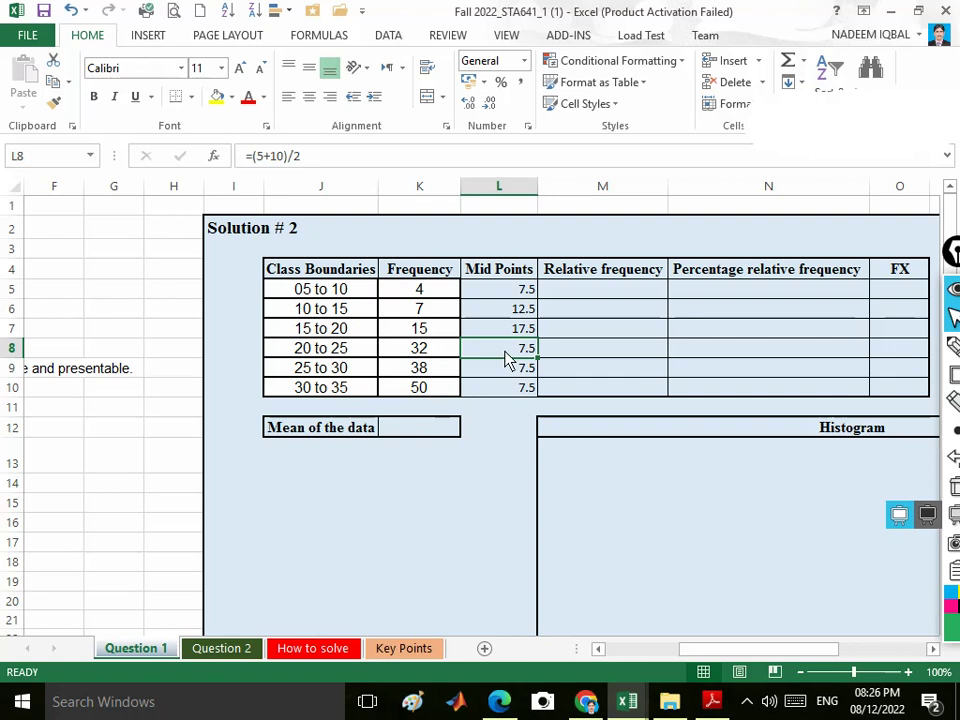
# - Change the midpoint formula in L8 to =(20+25)/2 for the 20 to 25 class
pyautogui.doubleClick(507, 358)
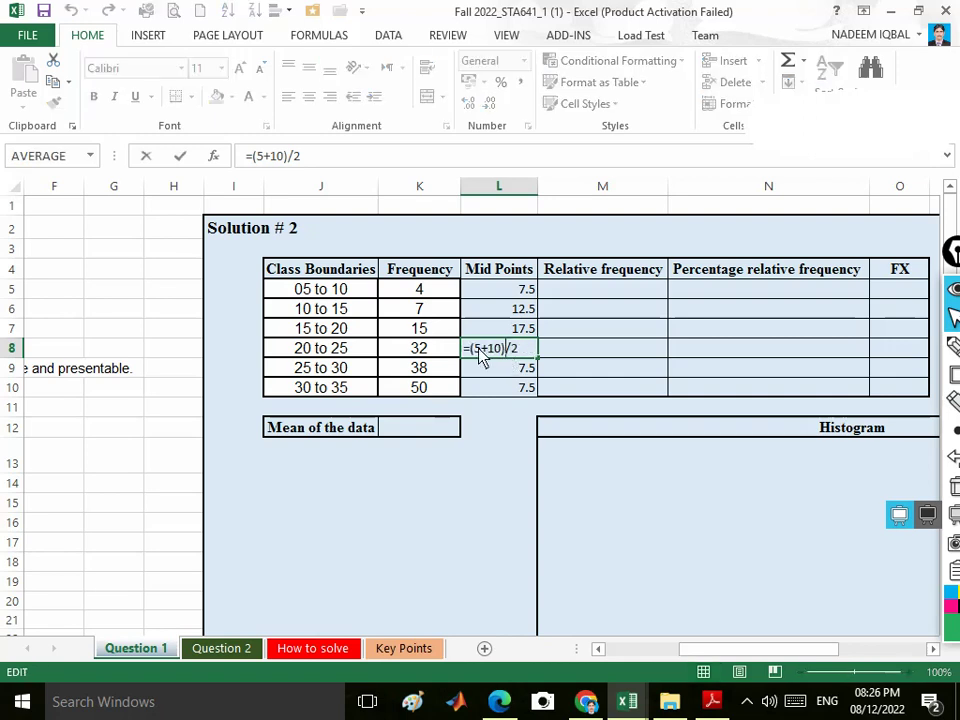
pyautogui.press('BackSpace')
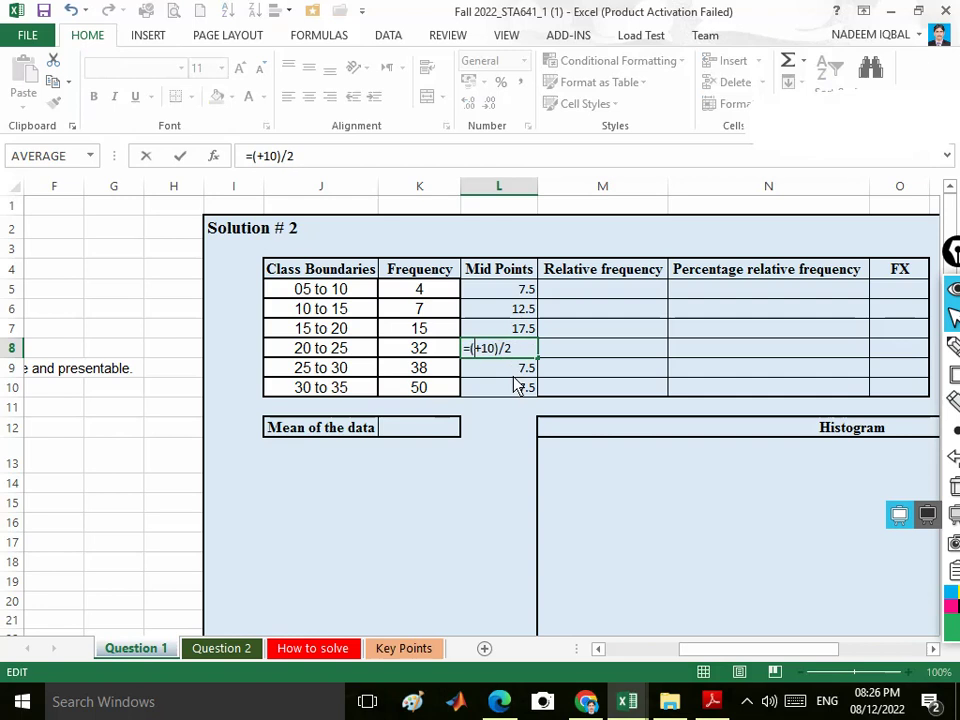
pyautogui.write('0')
pyautogui.press('BackSpace')
pyautogui.write('20')
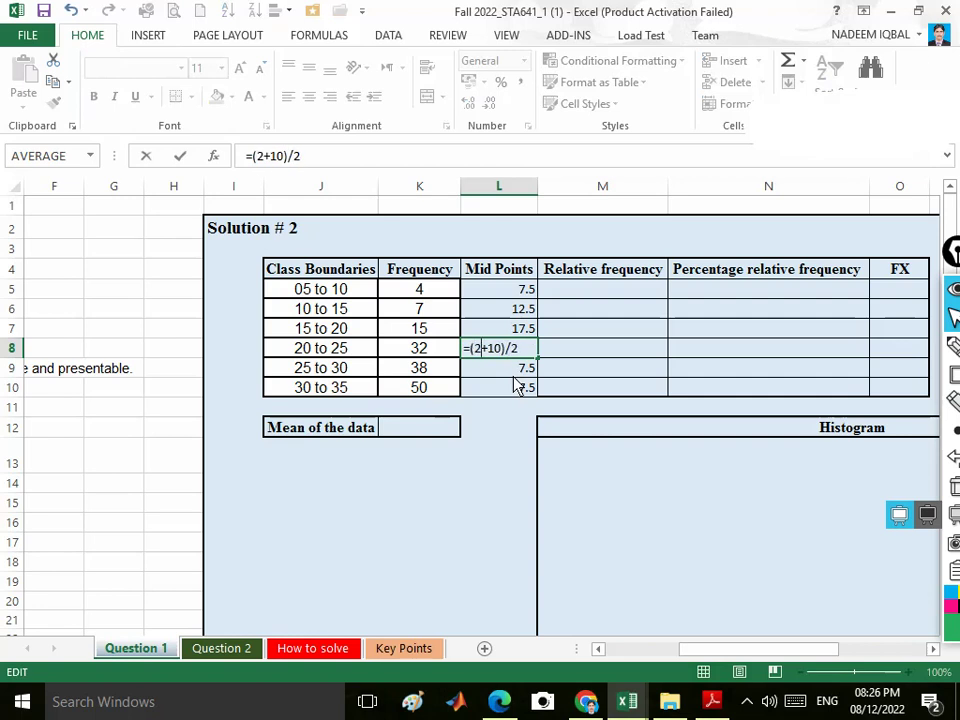
pyautogui.press('BackSpace')
pyautogui.press('BackSpace')
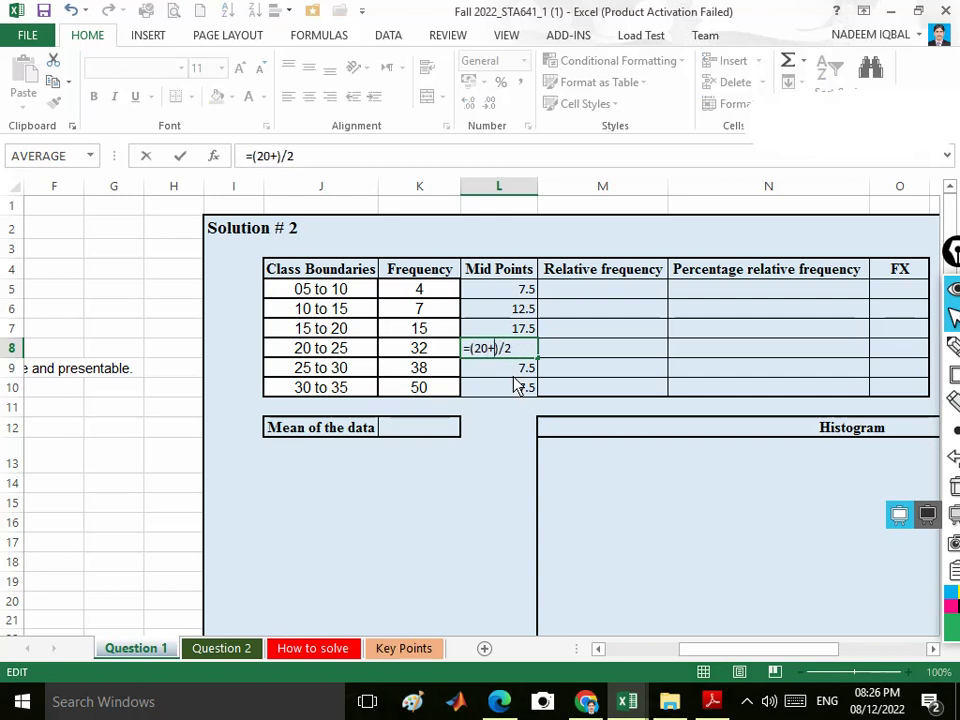
pyautogui.write('25')
pyautogui.press('Return')
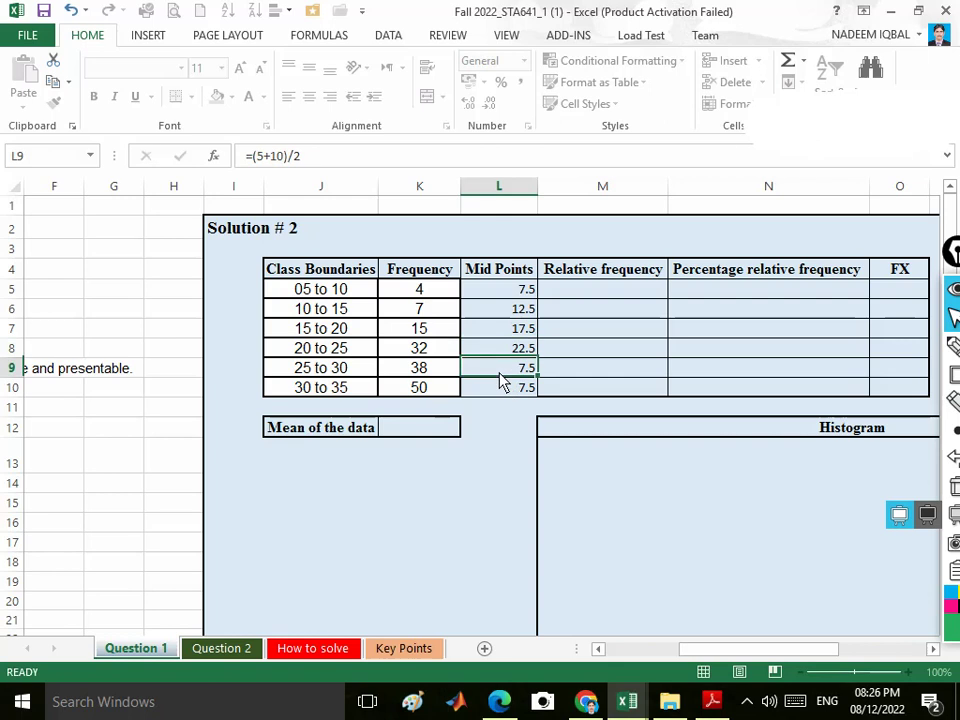
# - Change the midpoint formula in L9 to =(25+30)/2 for the 25 to 30 class
pyautogui.doubleClick(506, 372)
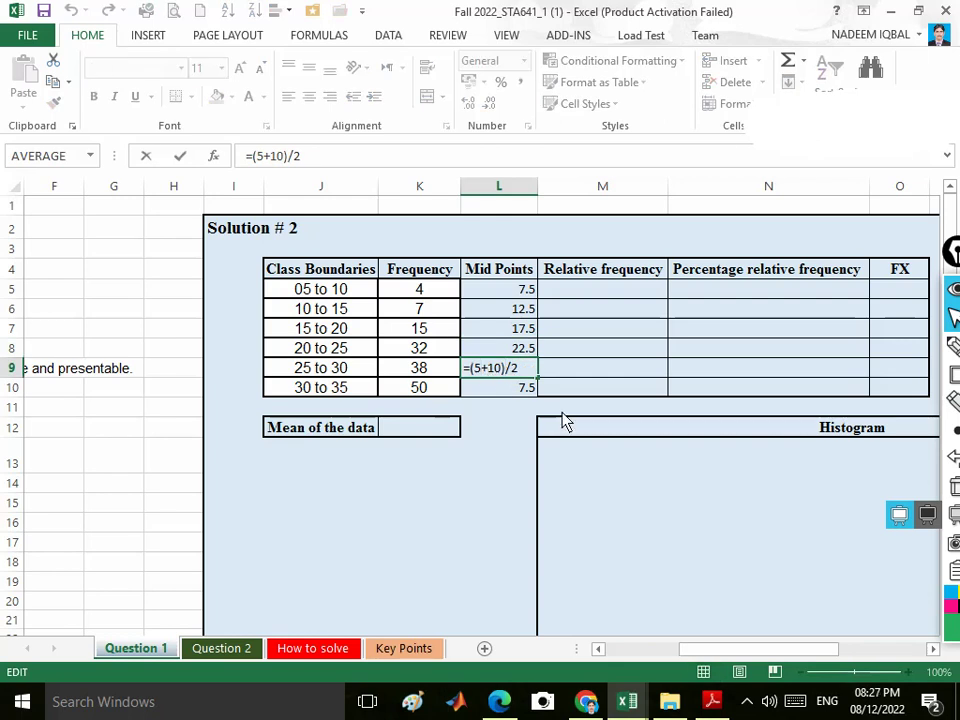
pyautogui.press('BackSpace')
pyautogui.write('25')
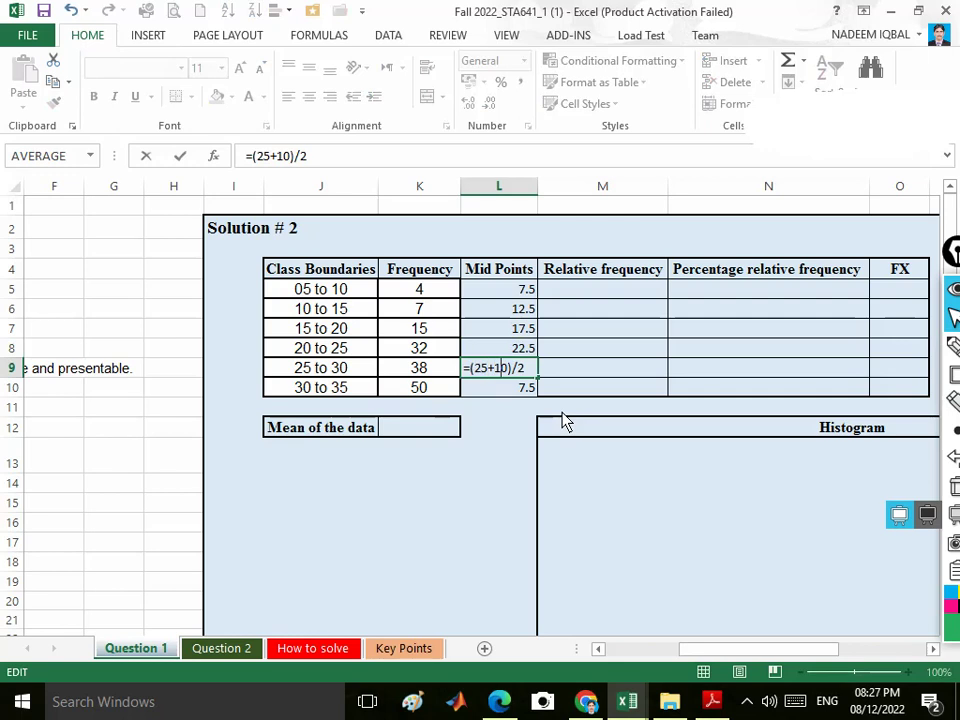
pyautogui.press('Right')
pyautogui.press('BackSpace')
pyautogui.press('BackSpace')
pyautogui.write('30')
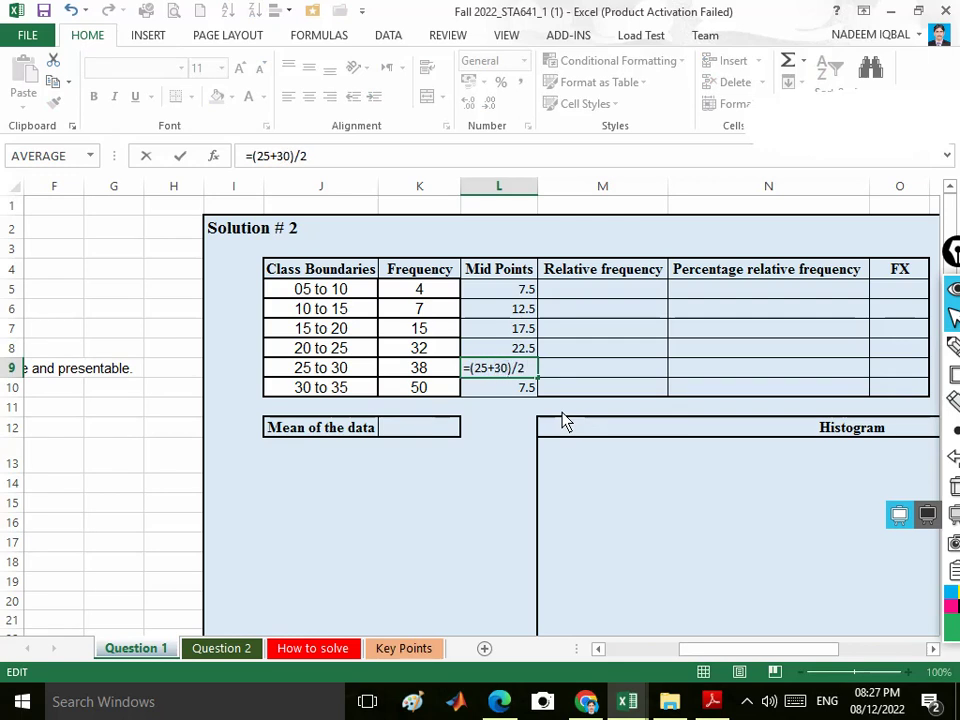
pyautogui.click(510, 390)
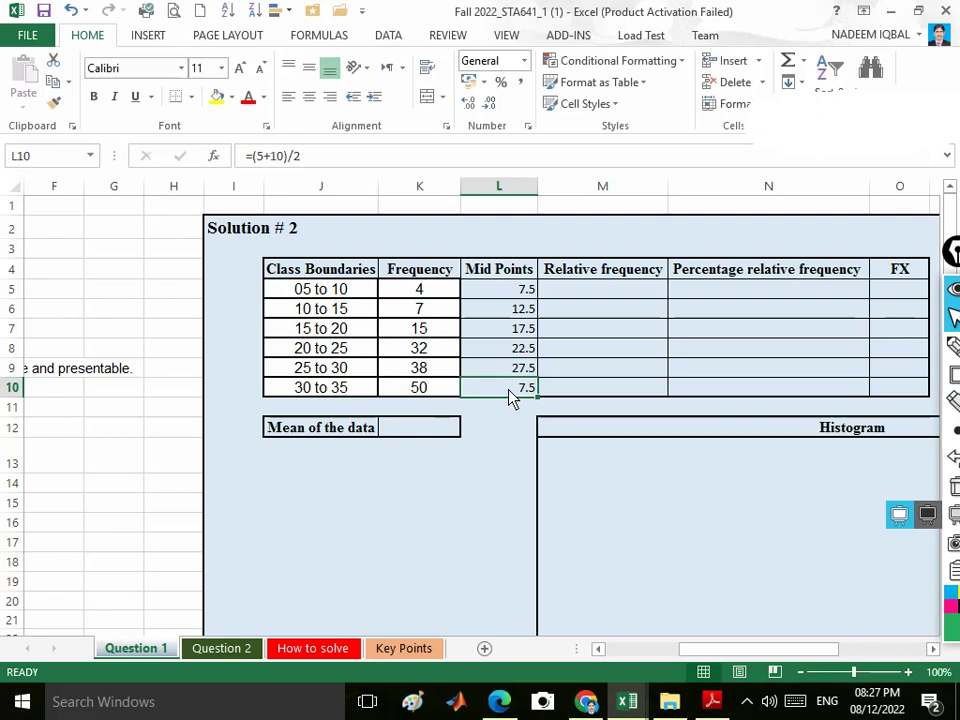
# - Change the midpoint formula in L10 to =(30+35)/2 for the 30 to 35 class
pyautogui.doubleClick(510, 393)
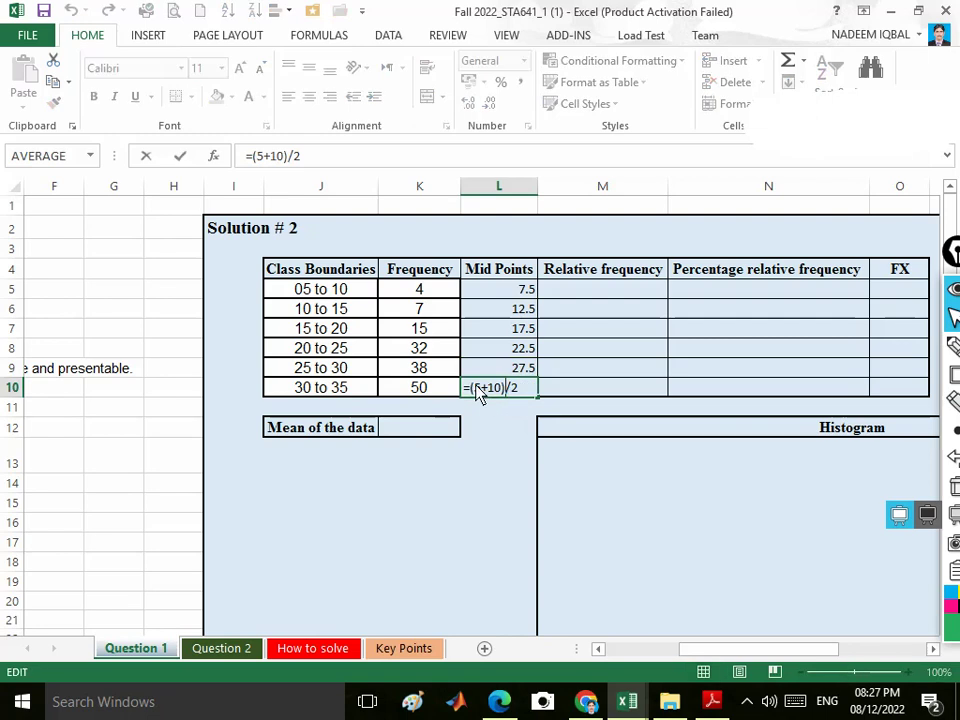
pyautogui.click(481, 391)
pyautogui.press('BackSpace')
pyautogui.write('30')
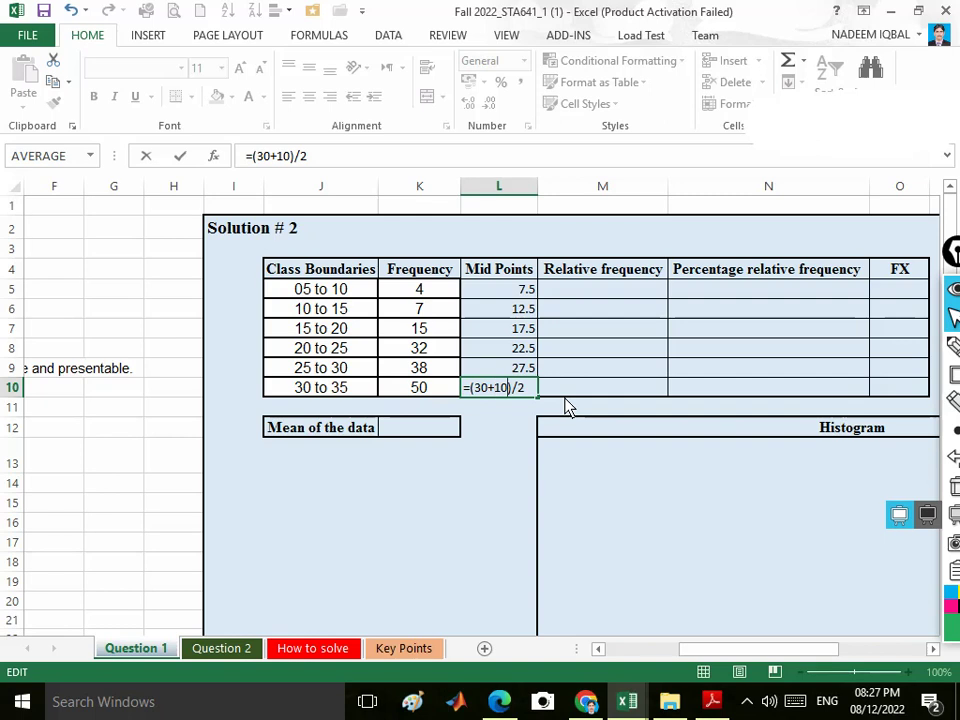
pyautogui.press('Right')
pyautogui.press('Delete')
pyautogui.press('Delete')
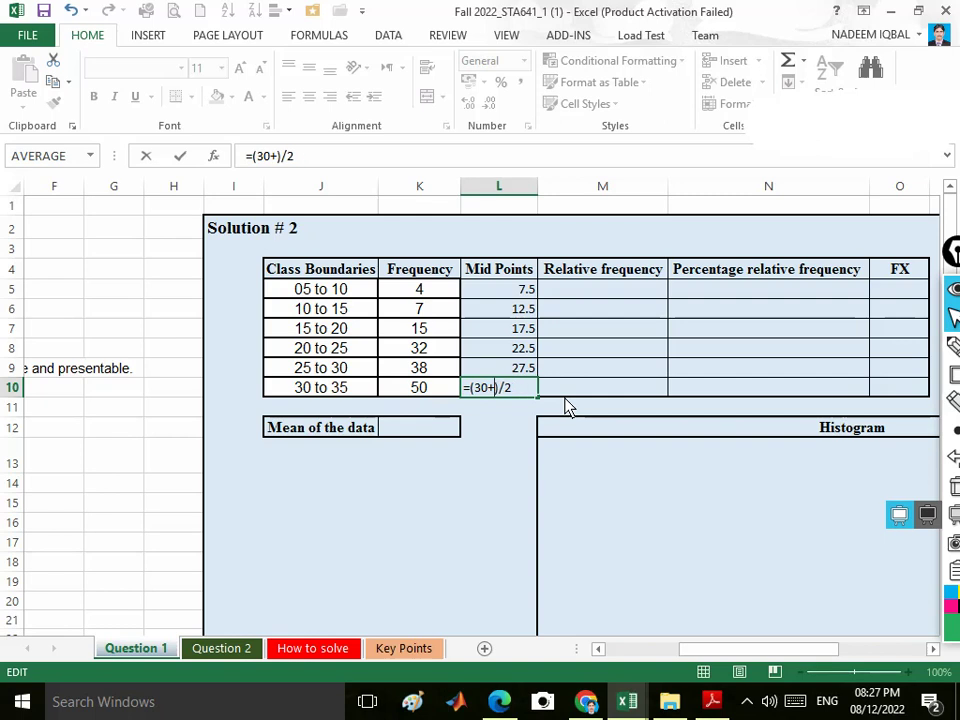
pyautogui.write('35')
pyautogui.click(508, 366)
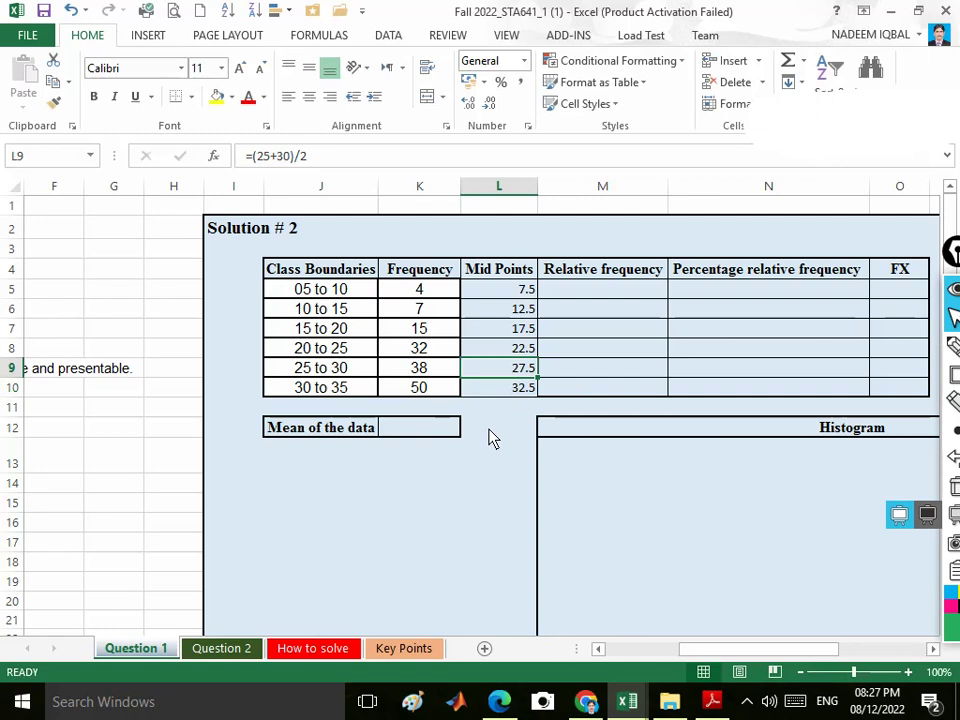
# - Center the midpoints in L5:L10 both vertically and horizontally
pyautogui.moveTo(510, 296); pyautogui.dragTo(510, 390)
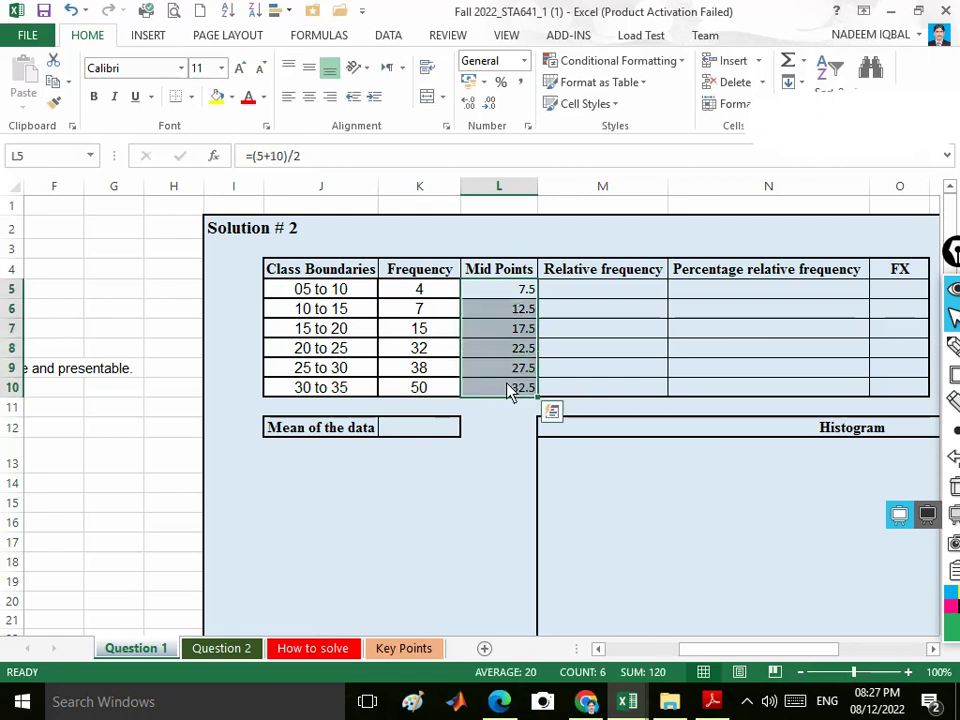
pyautogui.click(309, 67)
pyautogui.click(310, 99)
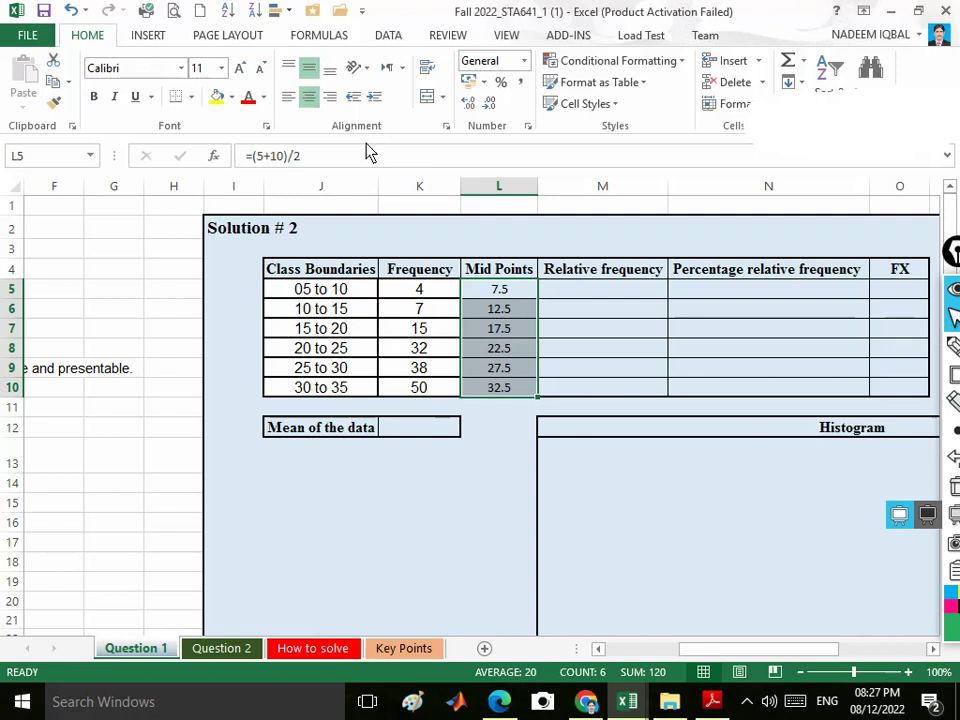
# - Total the Frequency column K5:K10 with AutoSum in K11
pyautogui.click(594, 297)
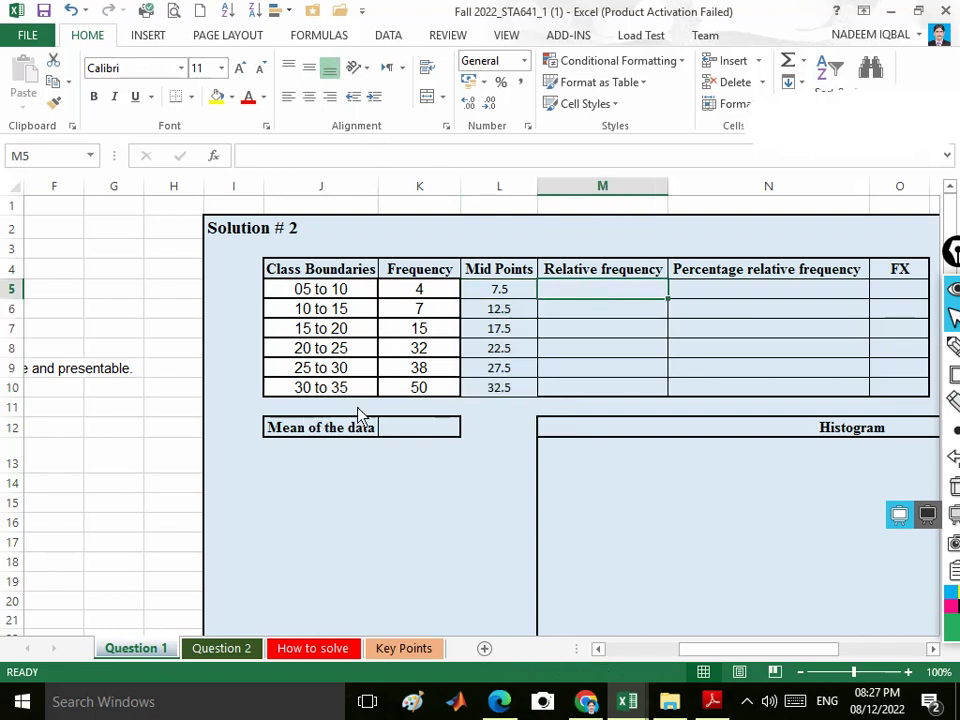
pyautogui.click(424, 412)
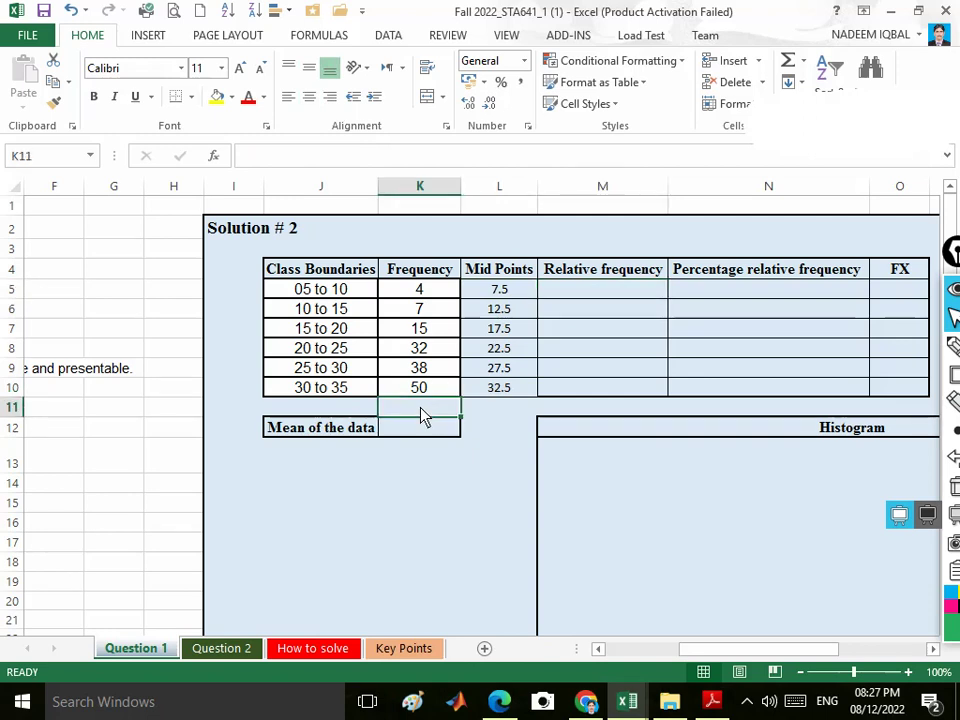
pyautogui.moveTo(421, 296); pyautogui.dragTo(423, 408)
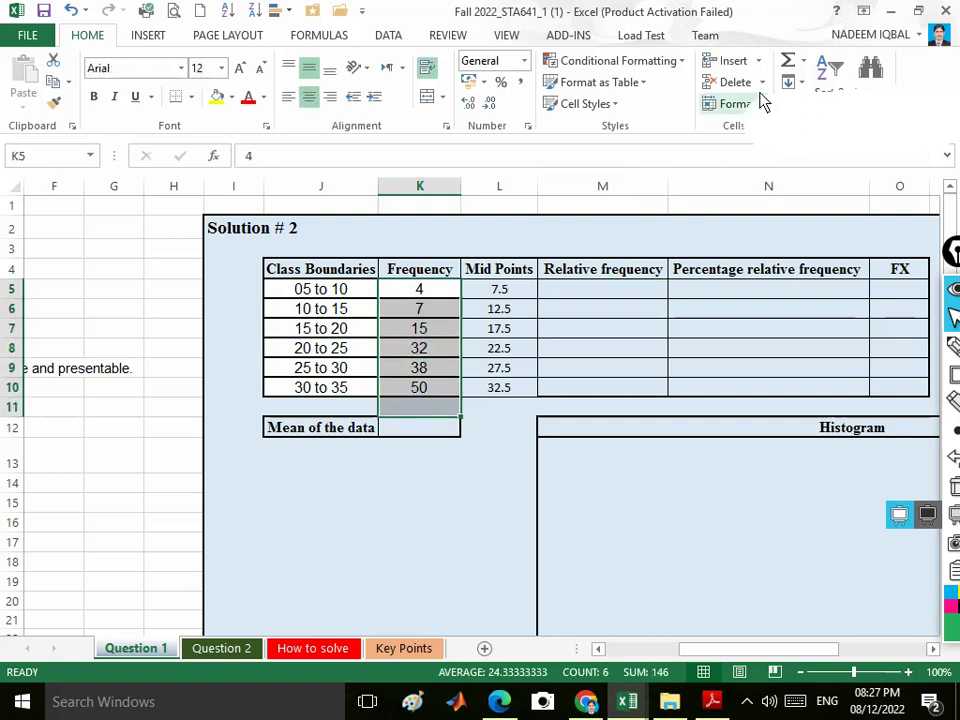
pyautogui.click(788, 63)
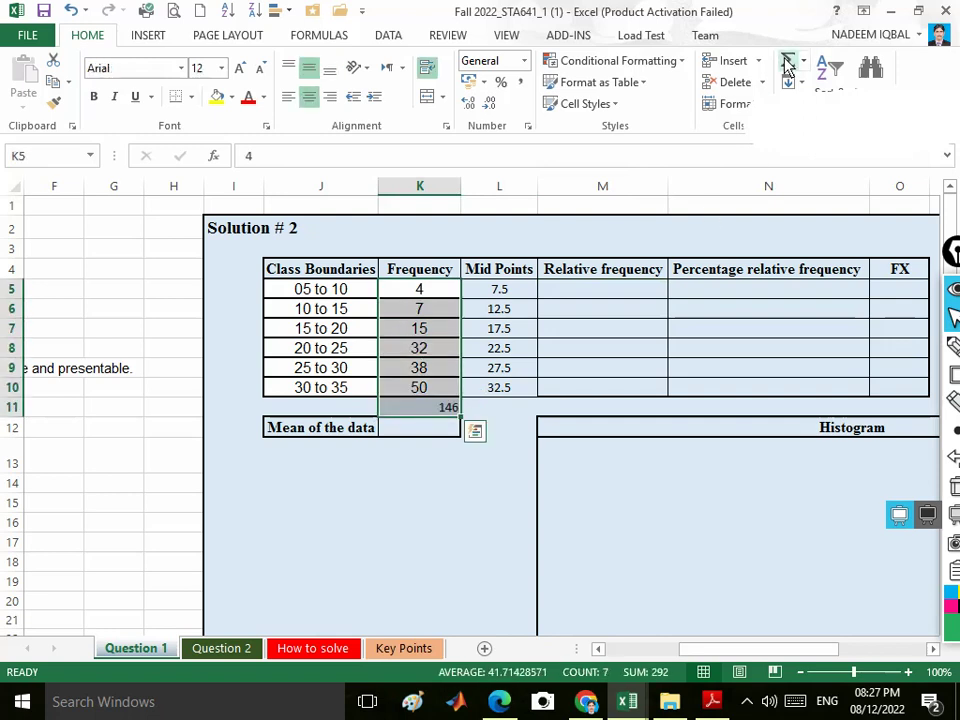
# - Center the frequency total in K11 vertically and horizontally and give the cell a yellow fill
pyautogui.click(437, 415)
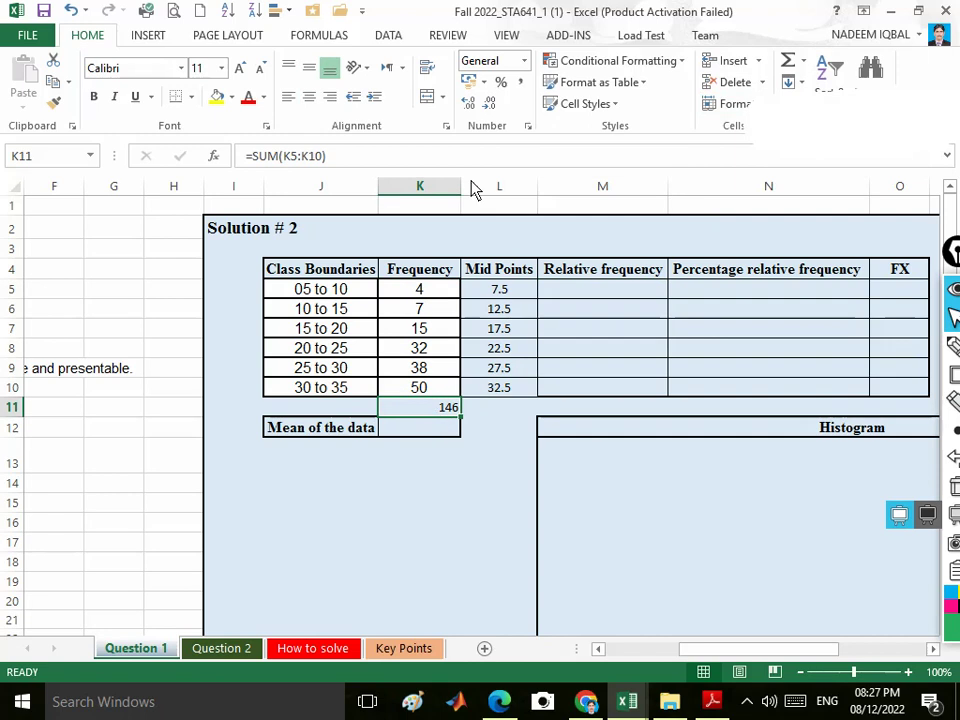
pyautogui.click(311, 68)
pyautogui.click(309, 98)
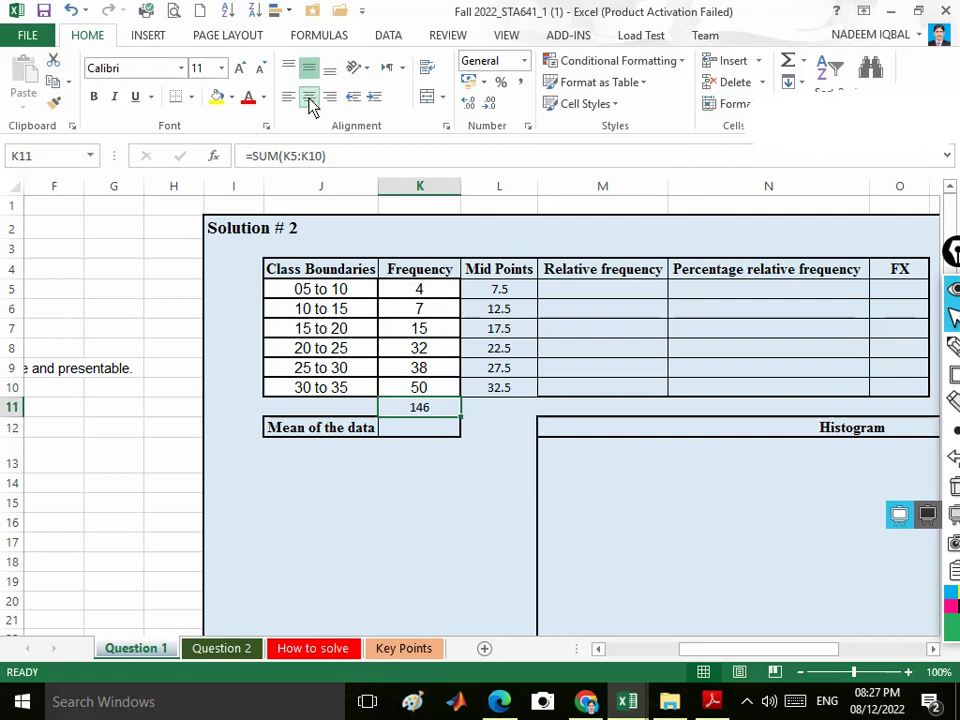
pyautogui.click(264, 100)
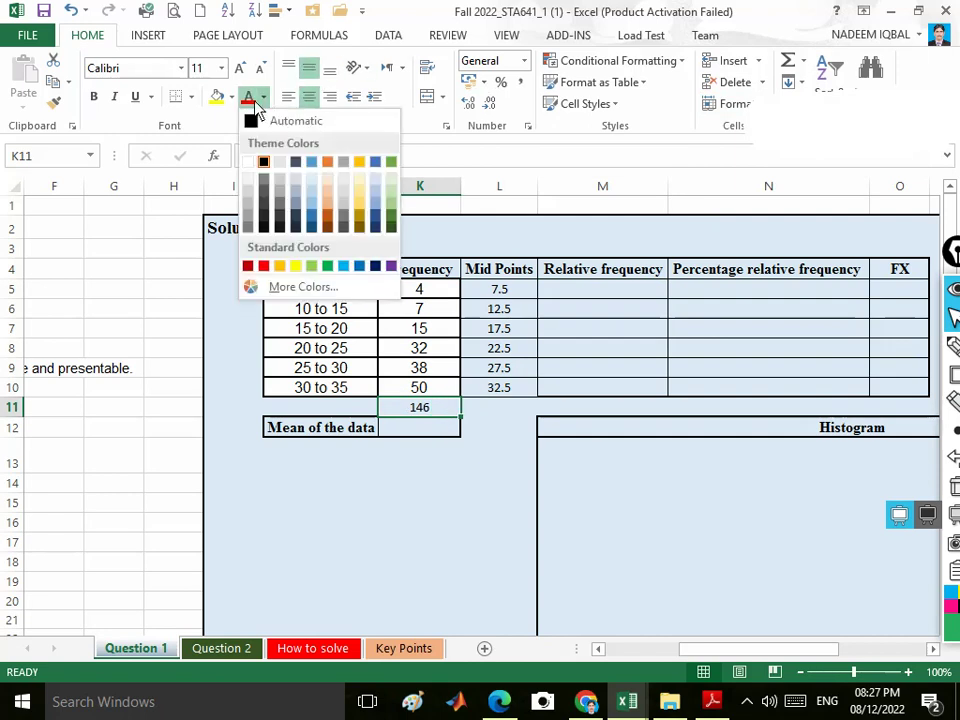
pyautogui.click(218, 98)
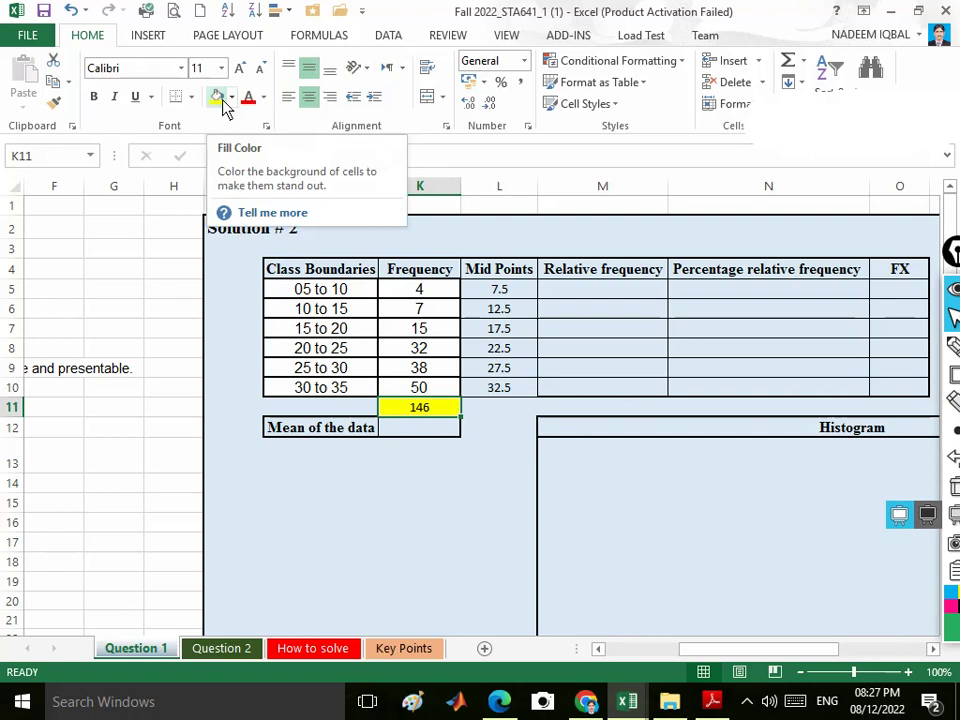
pyautogui.click(501, 456)
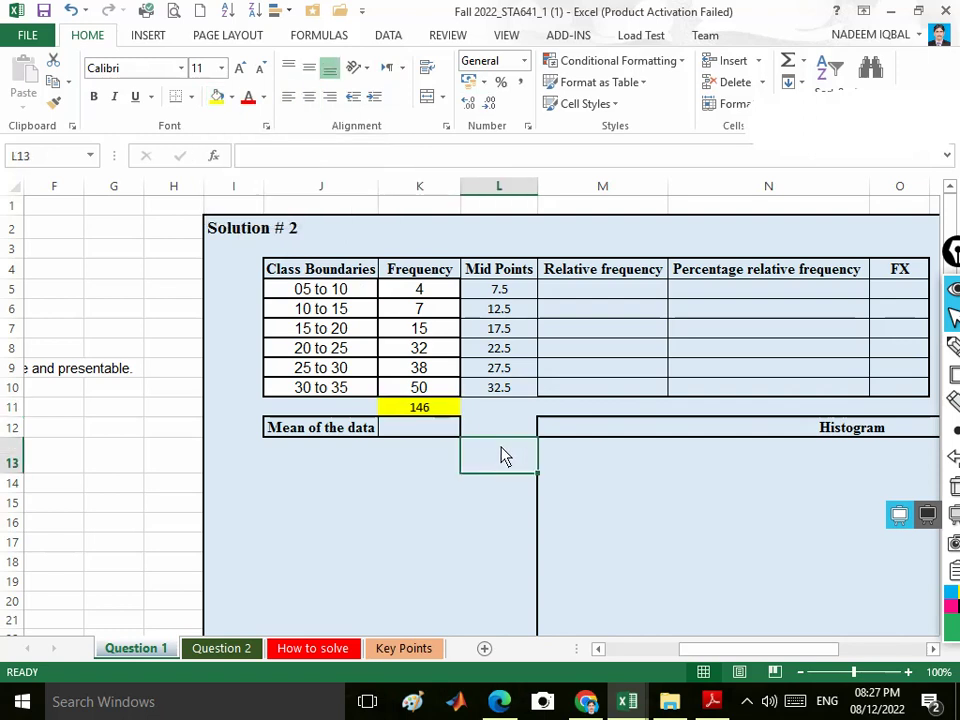
# - Enter the relative frequency formula =K5/K11 in M5 for the 05 to 10 class
pyautogui.click(603, 295)
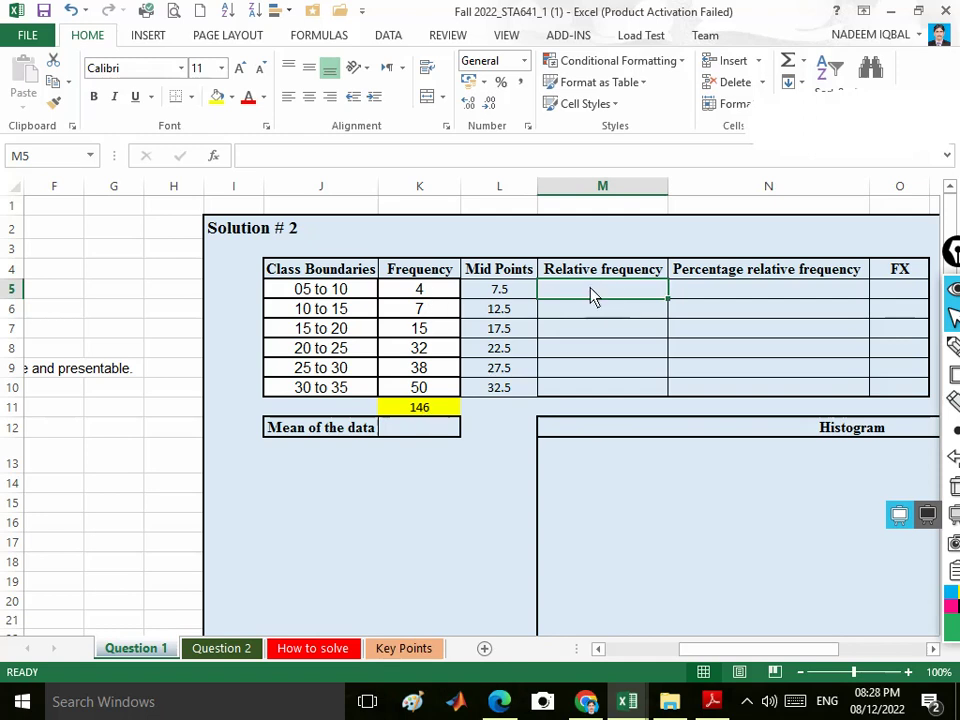
pyautogui.write('=')
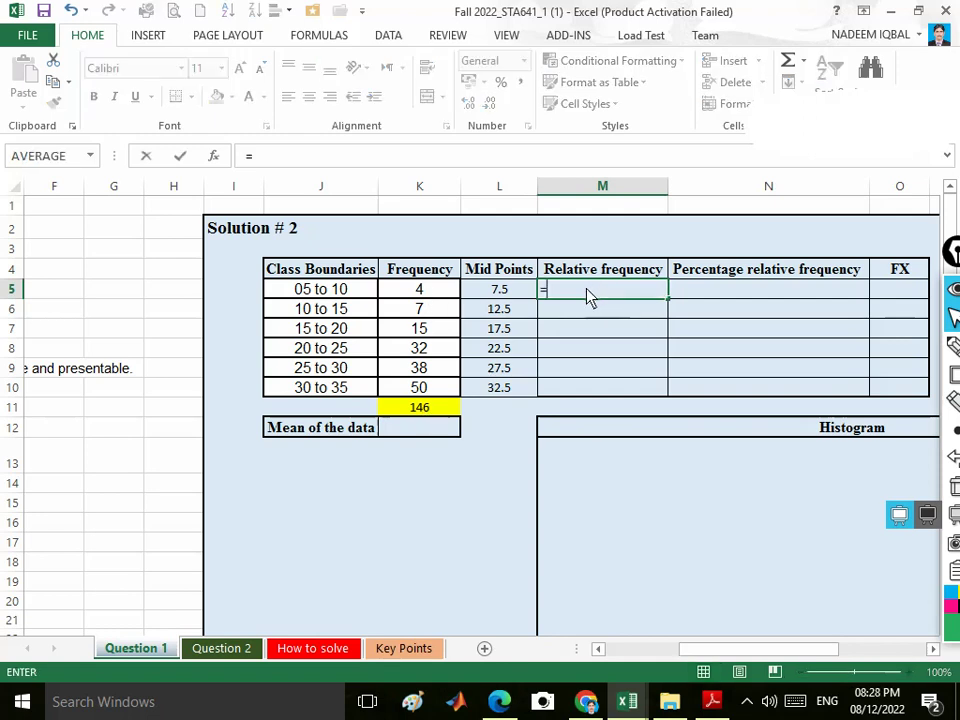
pyautogui.click(422, 297)
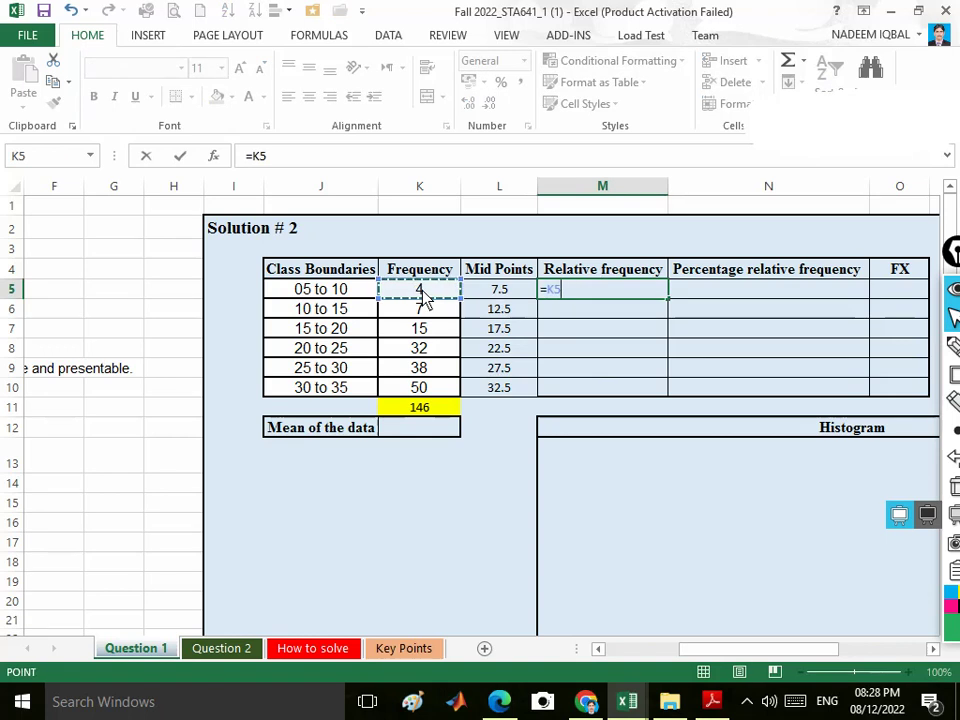
pyautogui.write('/')
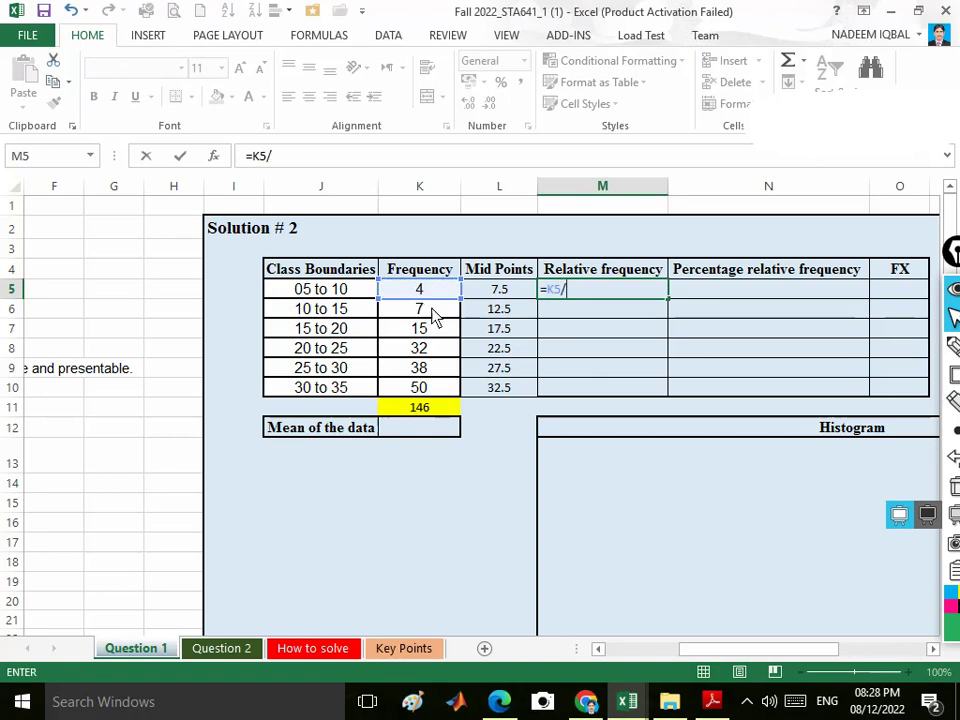
pyautogui.click(426, 416)
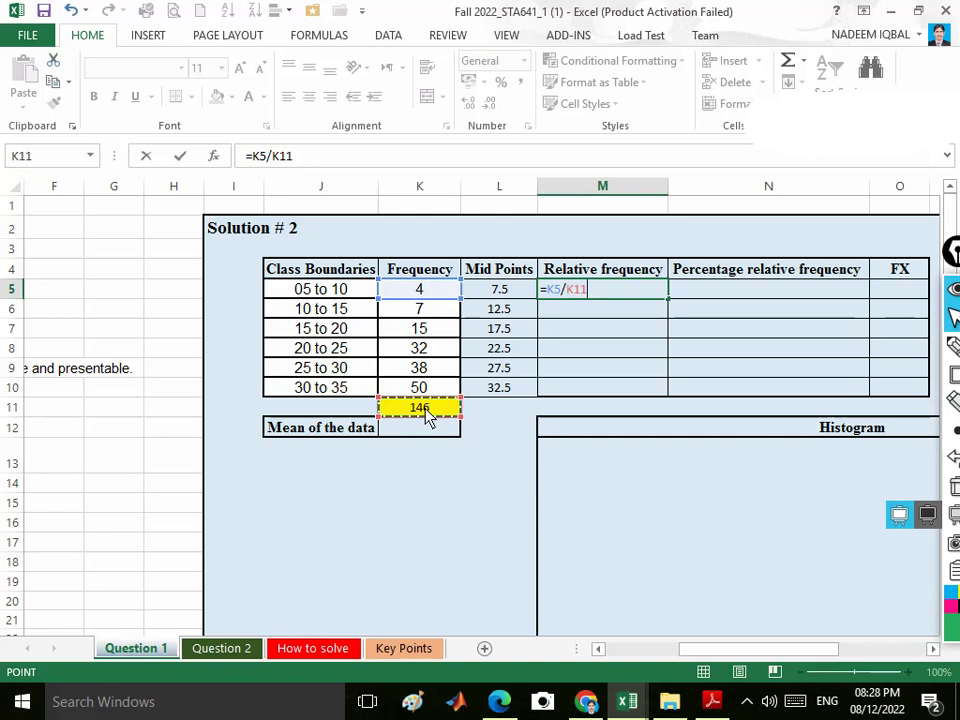
pyautogui.press('Return')
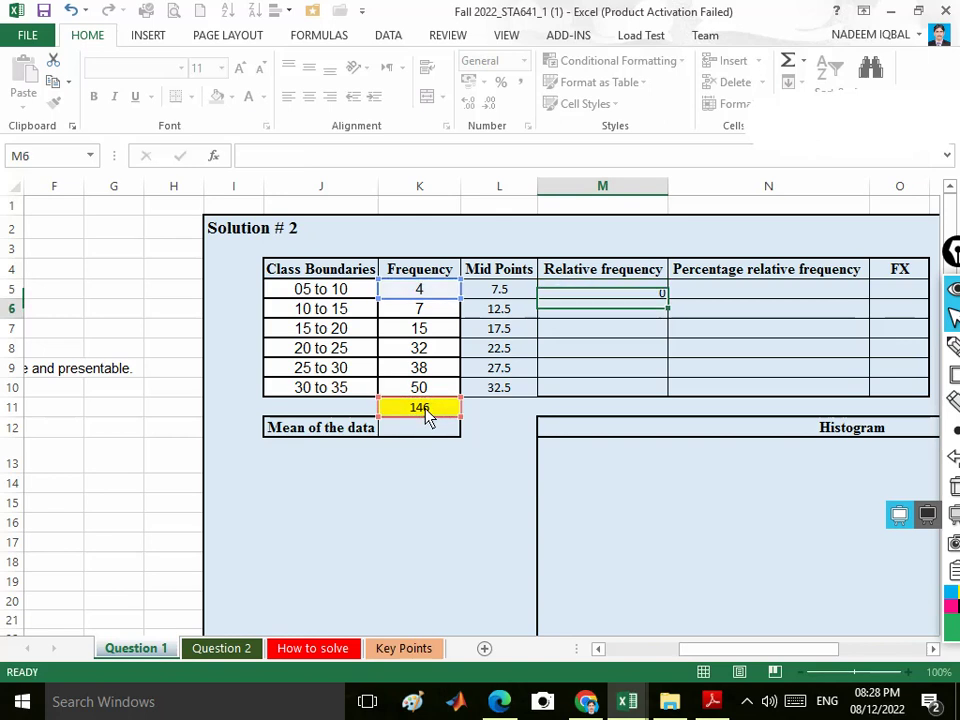
# - Try to fill the M5 relative frequency formula down to M10 and inspect the references in M5 and M6
pyautogui.click(633, 291)
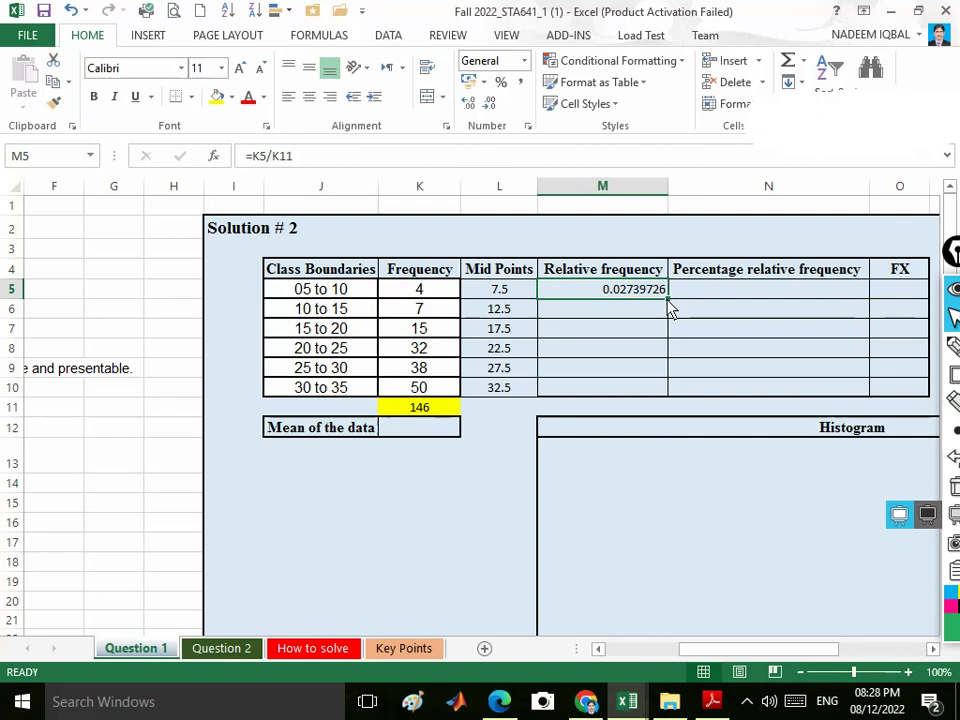
pyautogui.moveTo(668, 300); pyautogui.dragTo(673, 400)
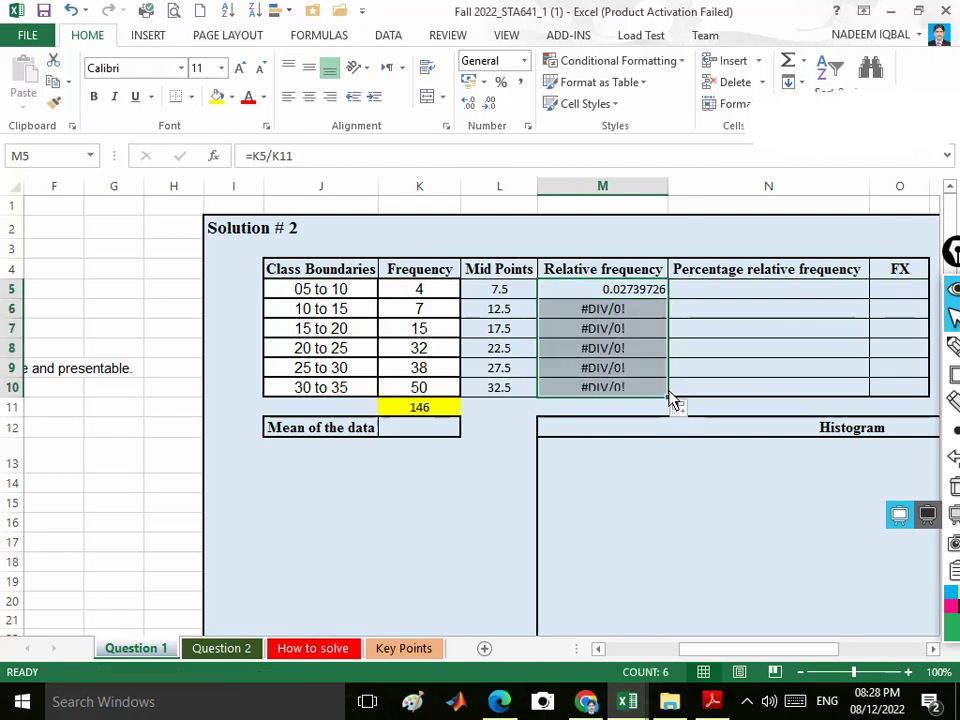
pyautogui.doubleClick(634, 292)
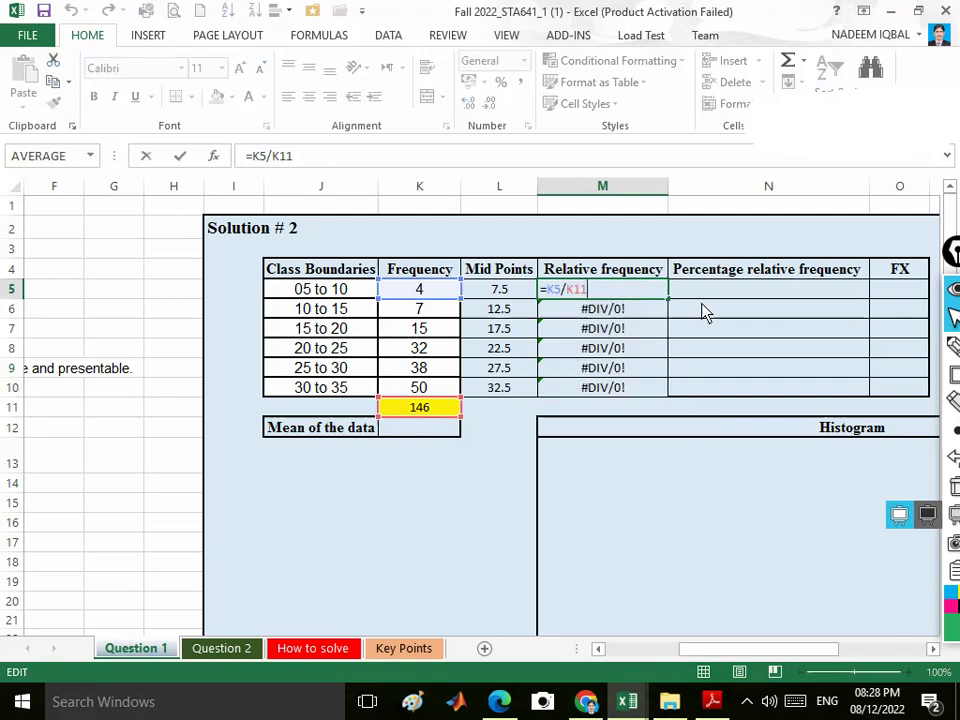
pyautogui.press('Return')
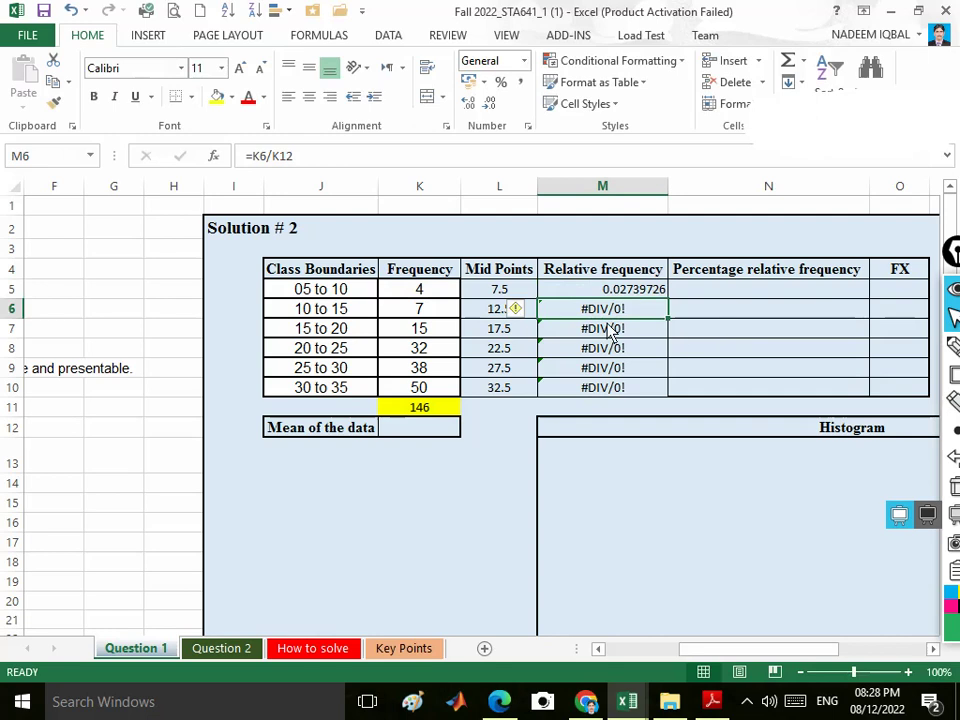
pyautogui.doubleClick(631, 312)
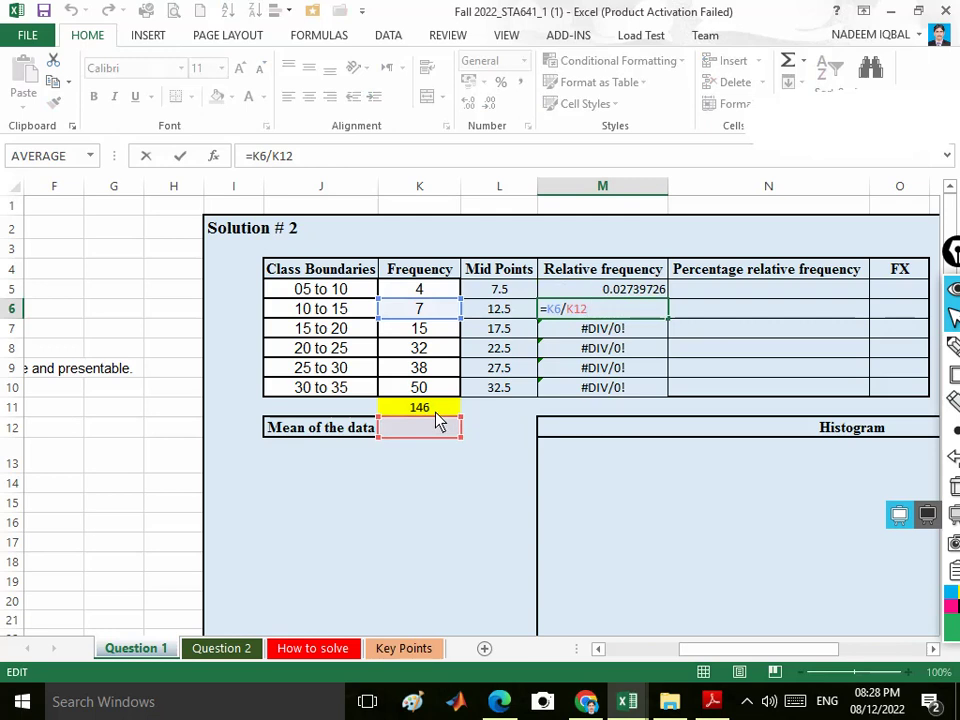
# - Change the relative frequency formula in M5 to =K5/146 and fill it down through M10
pyautogui.click(592, 297)
pyautogui.doubleClick(596, 293)
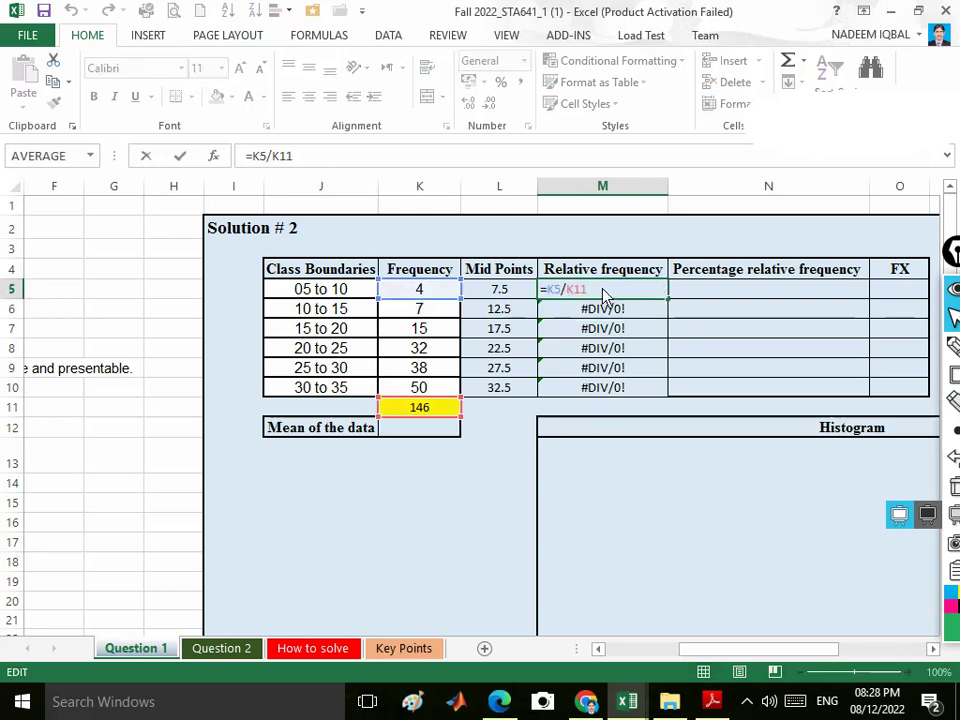
pyautogui.press('BackSpace')
pyautogui.press('BackSpace')
pyautogui.press('BackSpace')
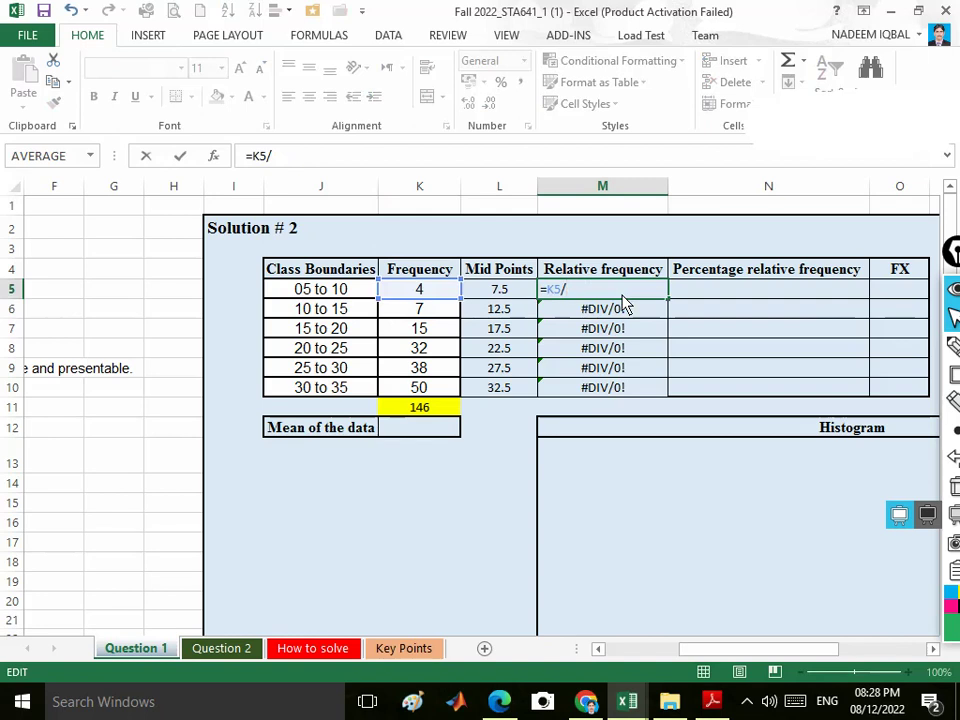
pyautogui.write('146')
pyautogui.press('Return')
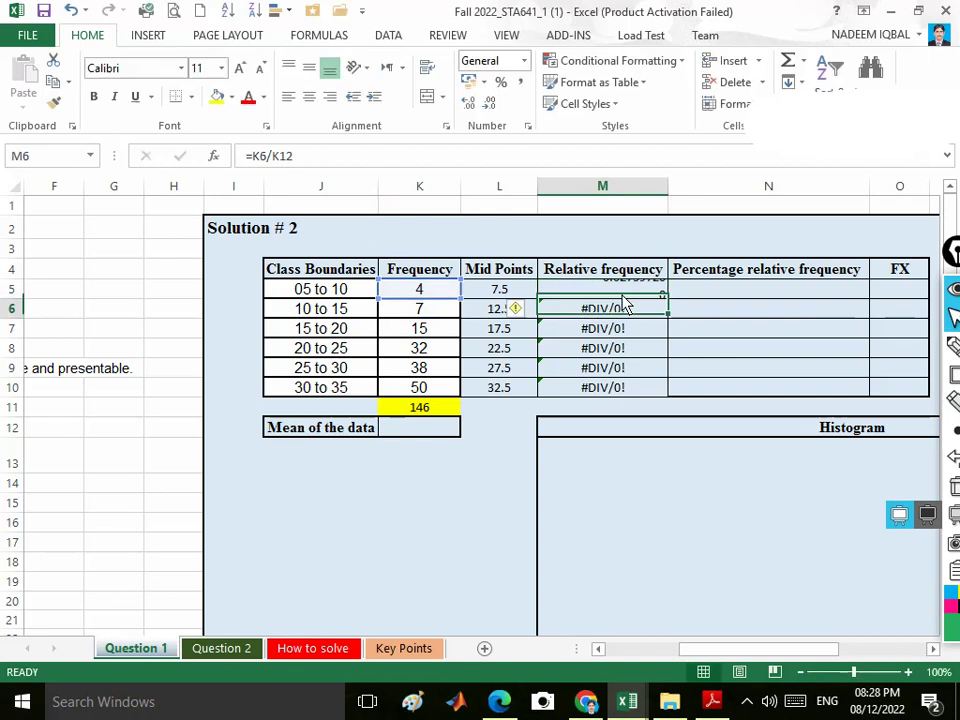
pyautogui.click(640, 294)
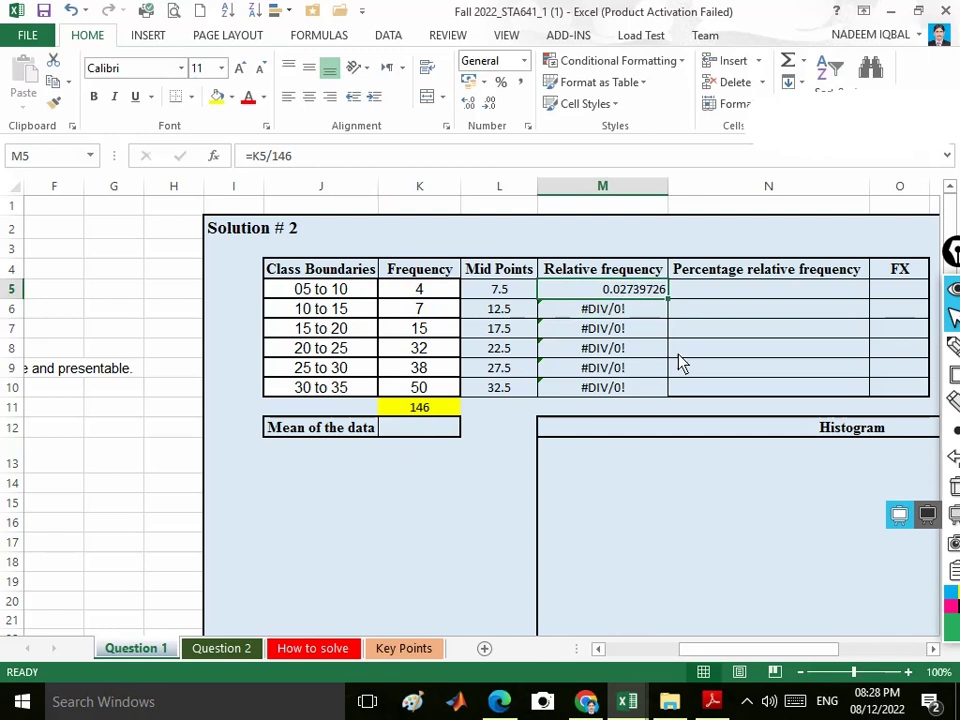
pyautogui.moveTo(669, 300); pyautogui.dragTo(662, 401)
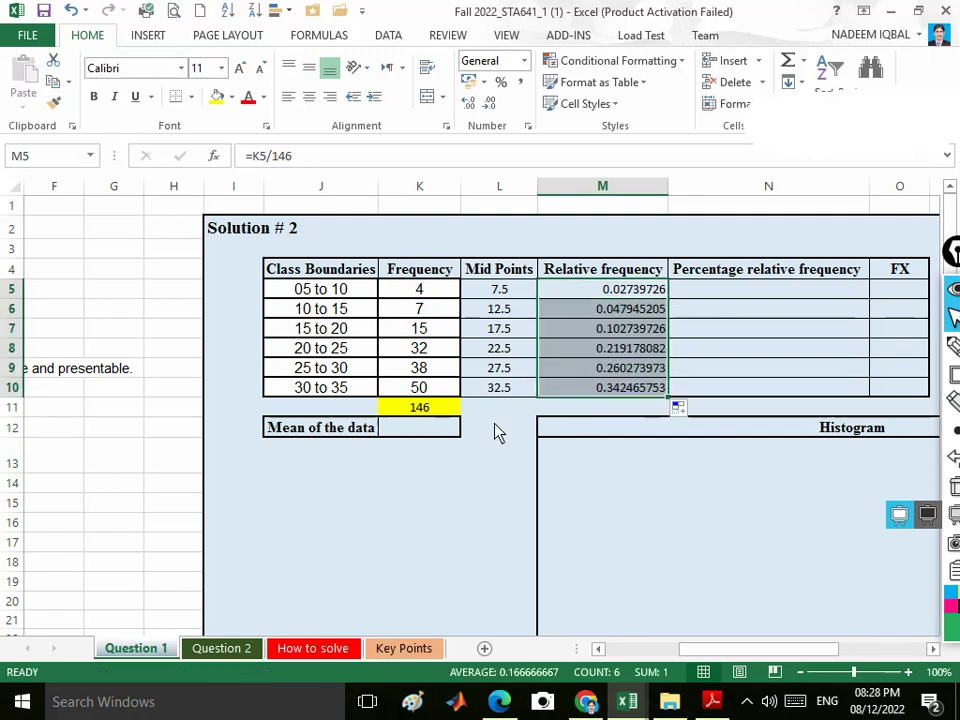
# - Review the frequency total formula in K11 and the relative frequency formula in M5
pyautogui.click(430, 410)
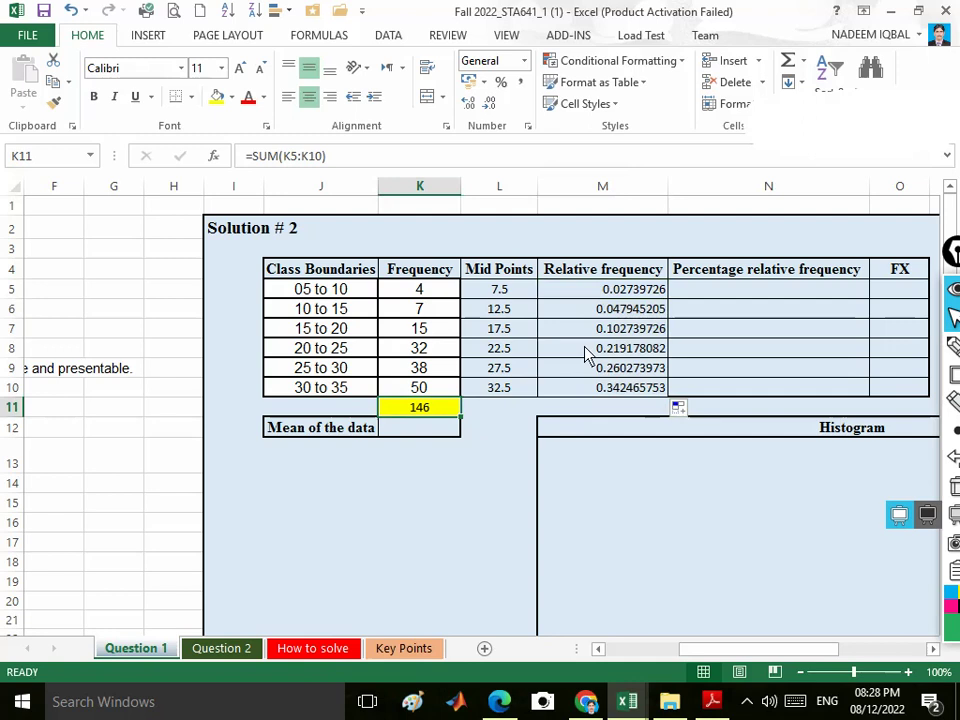
pyautogui.doubleClick(583, 292)
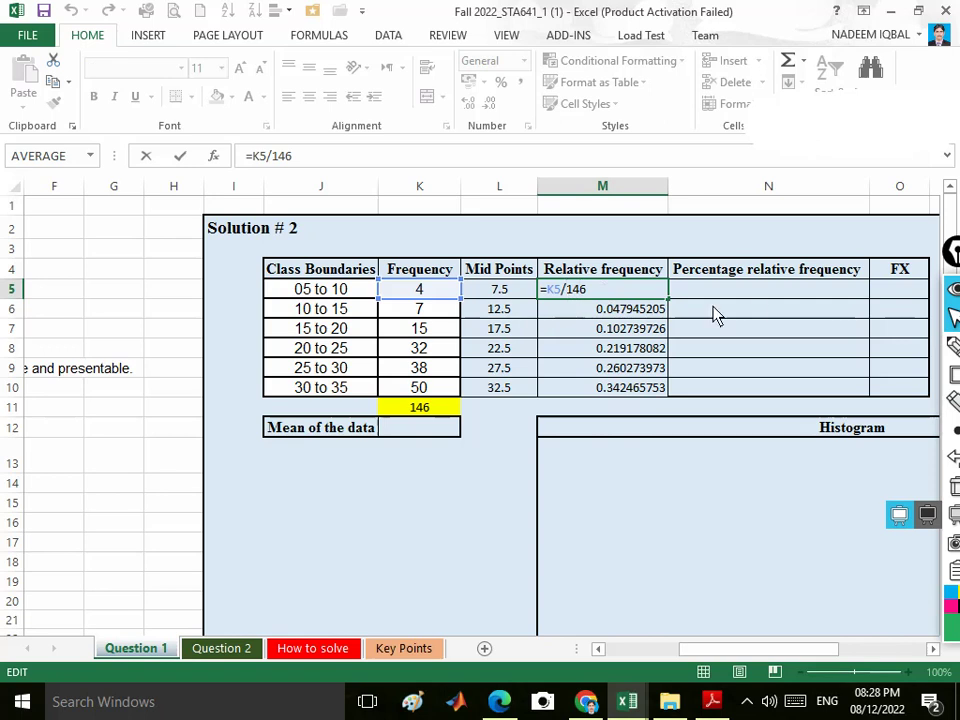
pyautogui.click(757, 298)
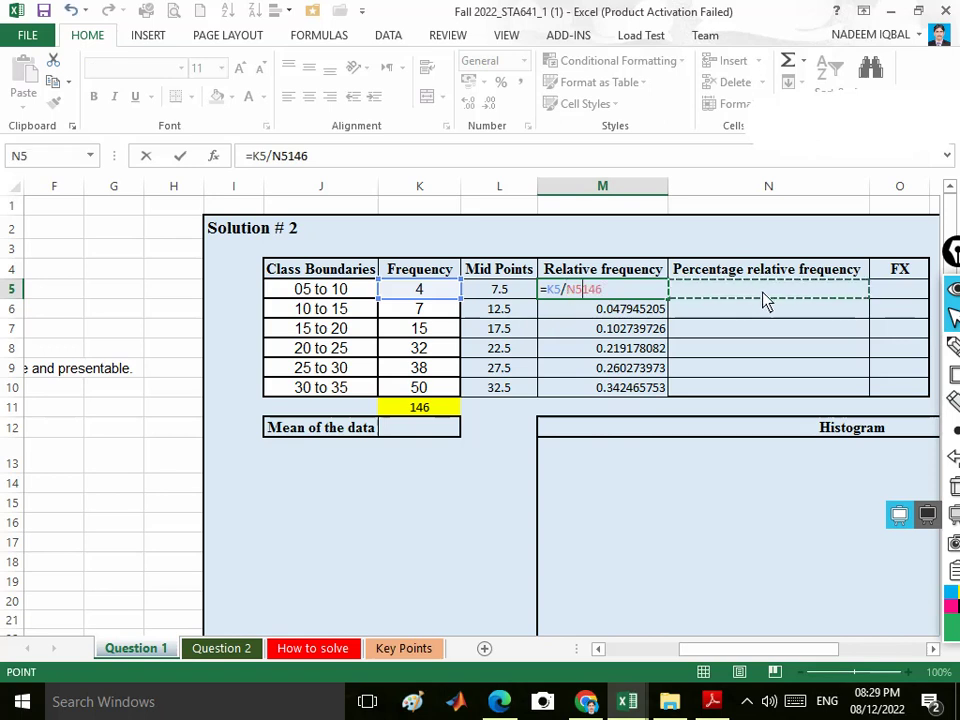
pyautogui.press('BackSpace')
pyautogui.press('BackSpace')
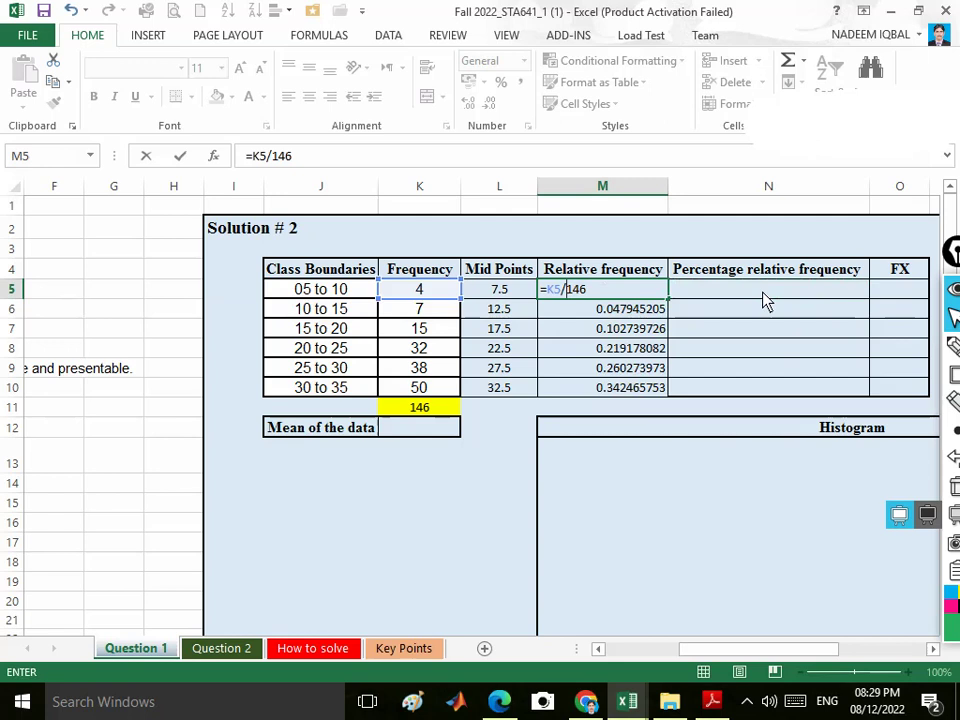
pyautogui.press('Return')
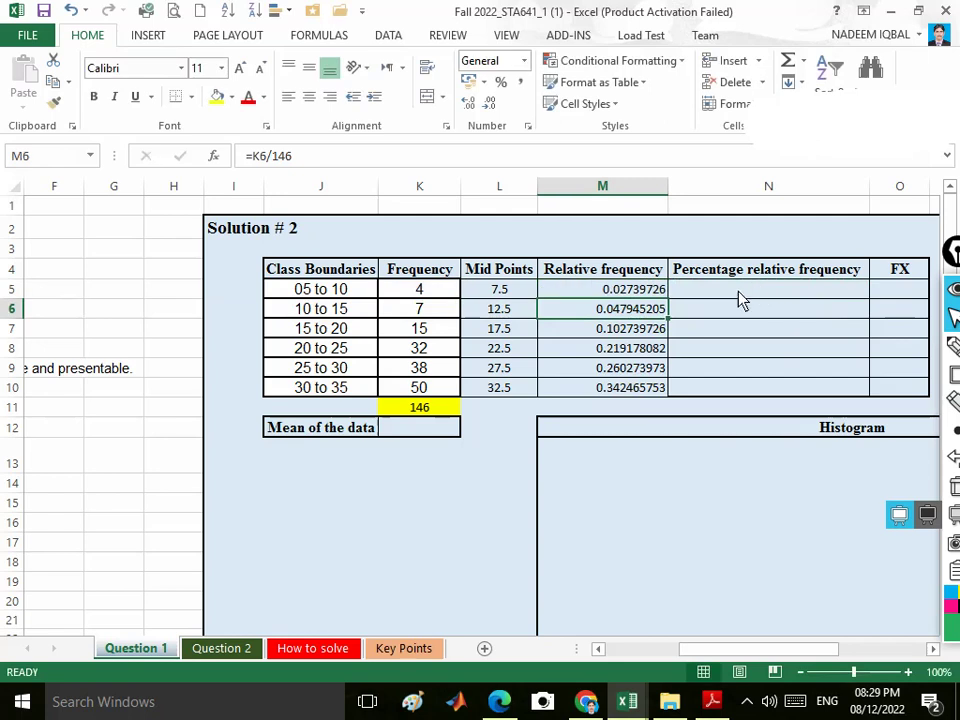
# - Correct the solution heading in I2 to "Solution # 1"
pyautogui.click(738, 292)
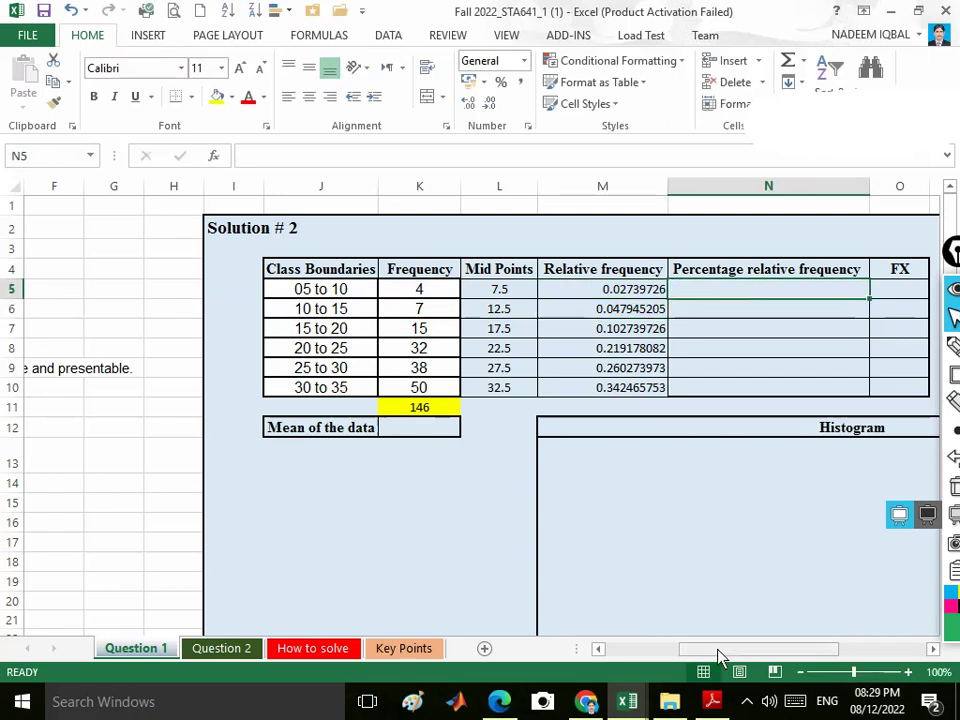
pyautogui.moveTo(718, 656); pyautogui.dragTo(701, 611)
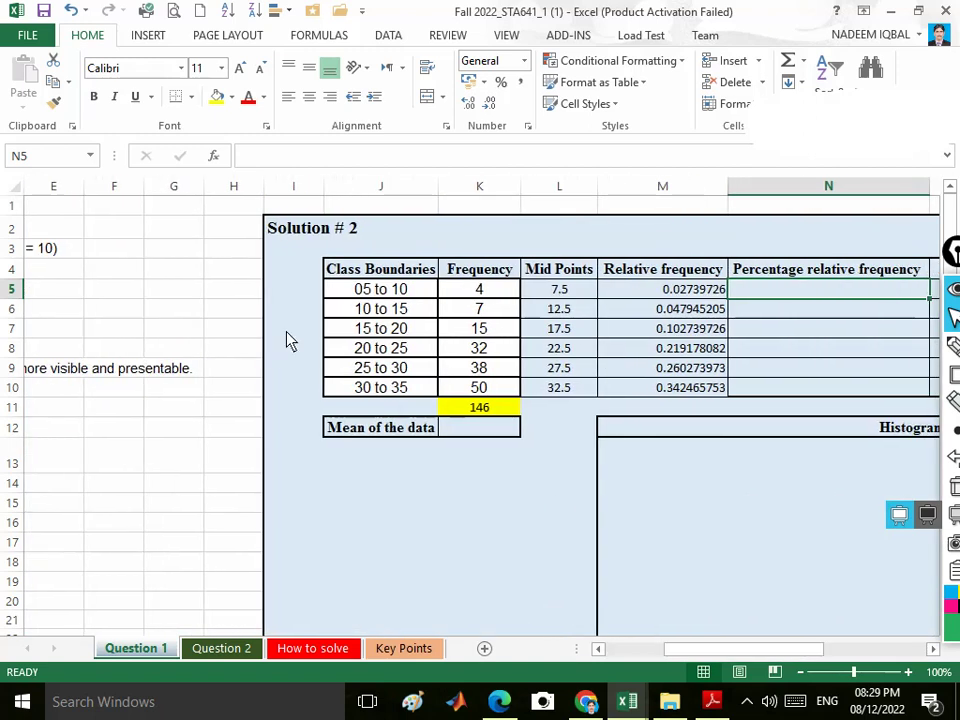
pyautogui.click(364, 229)
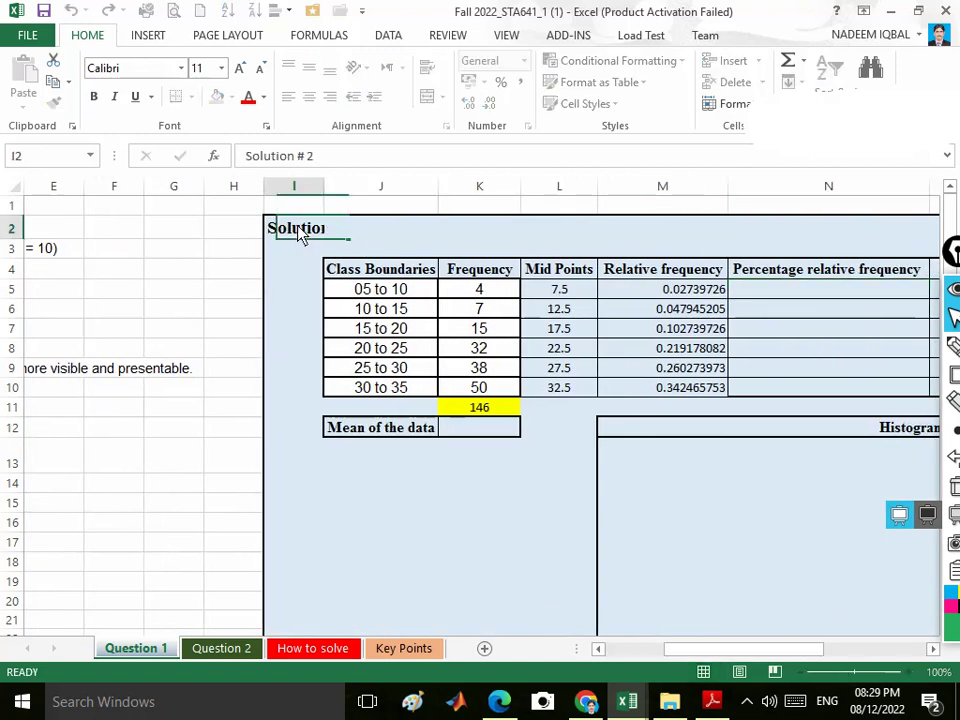
pyautogui.doubleClick(300, 228)
pyautogui.click(362, 229)
pyautogui.press('BackSpace')
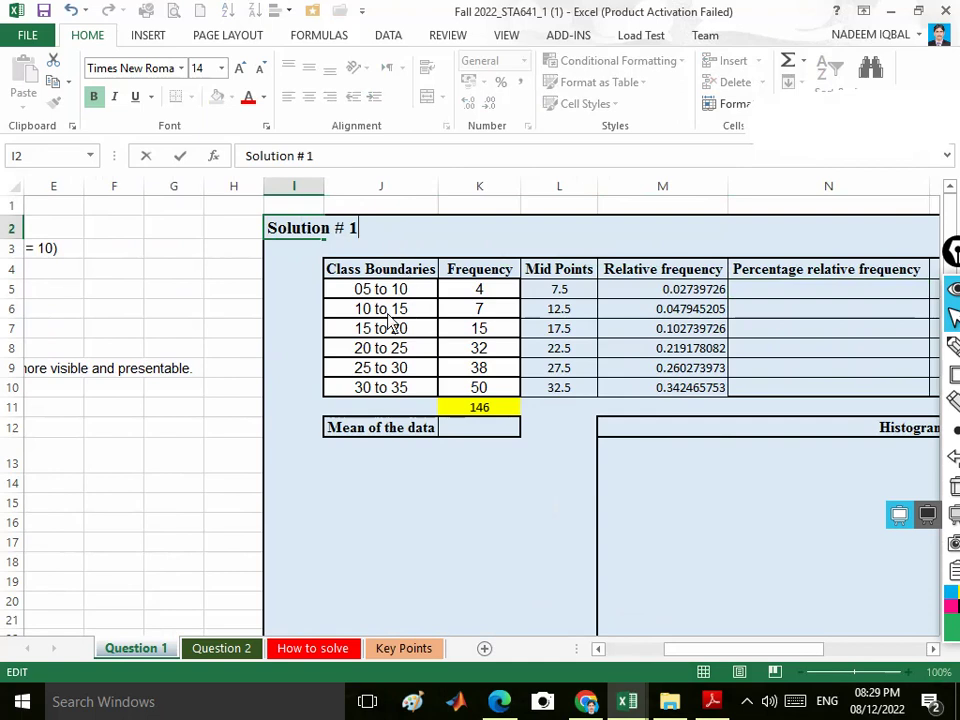
pyautogui.write('1')
pyautogui.click(283, 295)
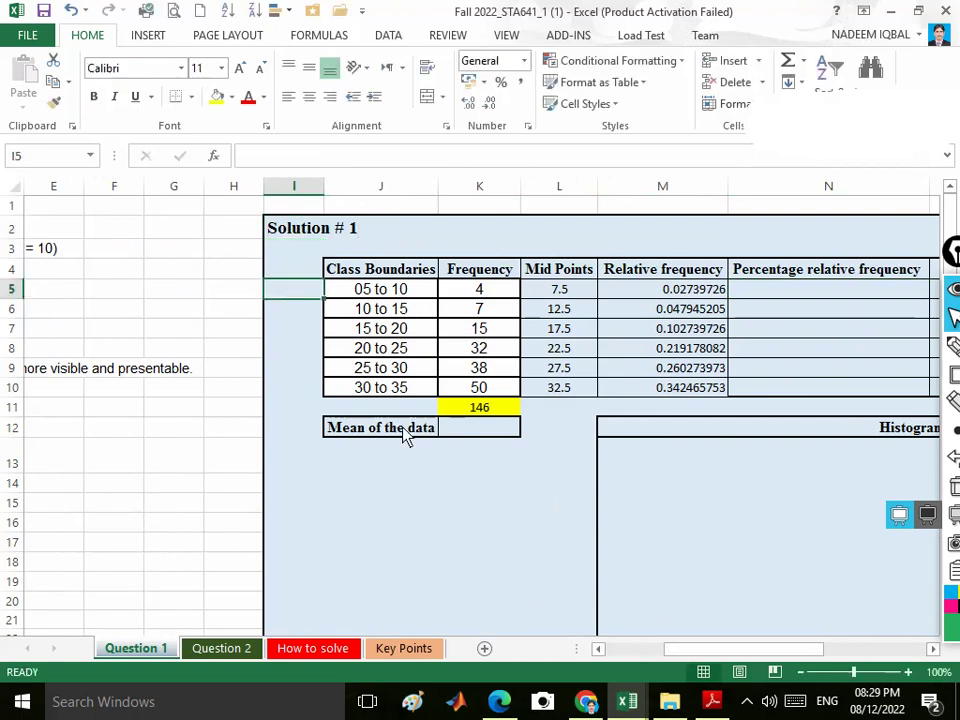
# - Enter the percentage relative frequency formula =M5*100 in N5
pyautogui.moveTo(726, 650); pyautogui.dragTo(789, 645)
pyautogui.click(490, 291)
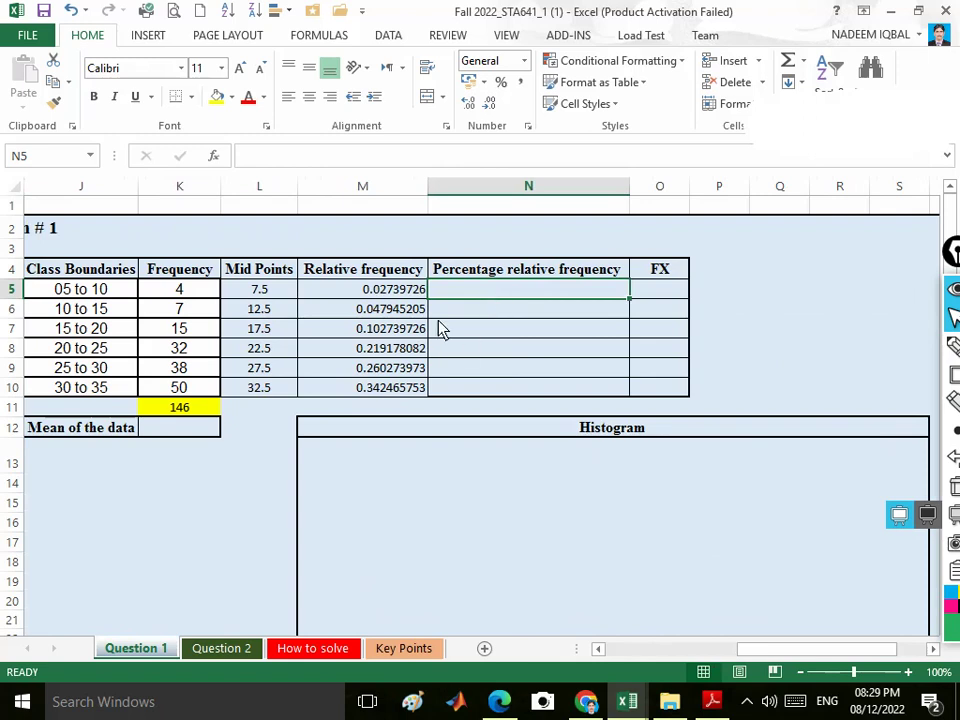
pyautogui.write('=')
pyautogui.click(400, 293)
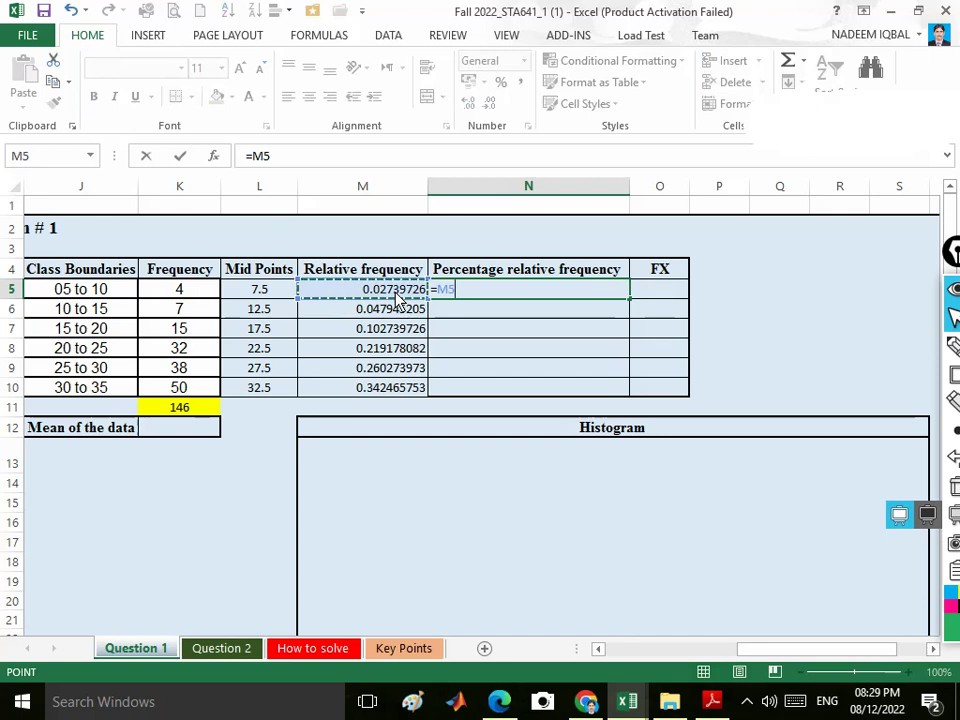
pyautogui.write('*')
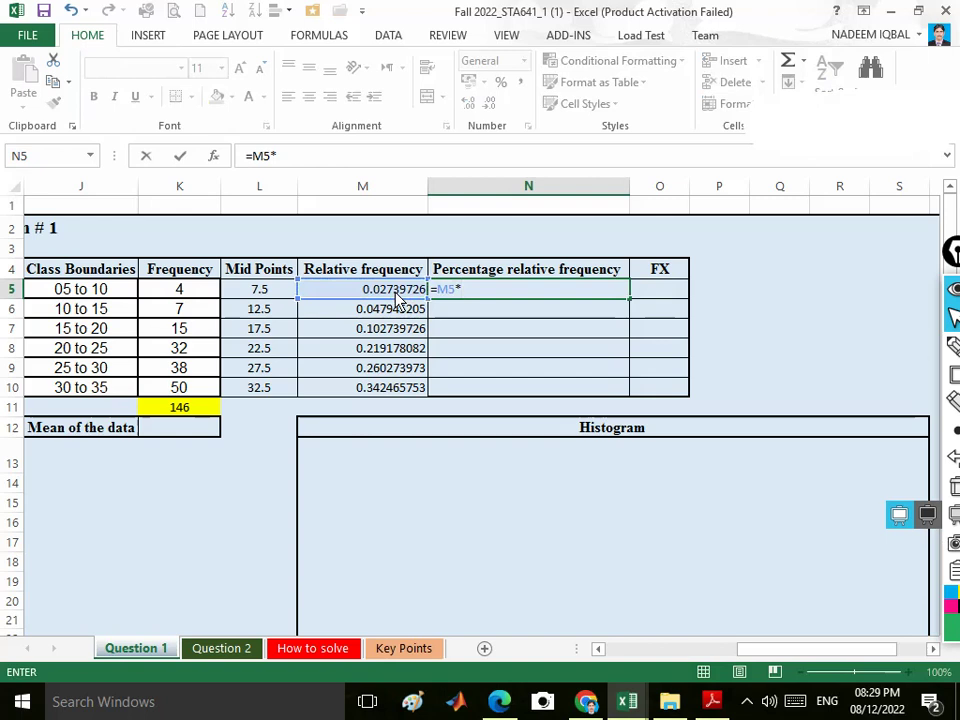
pyautogui.write('100')
pyautogui.press('Return')
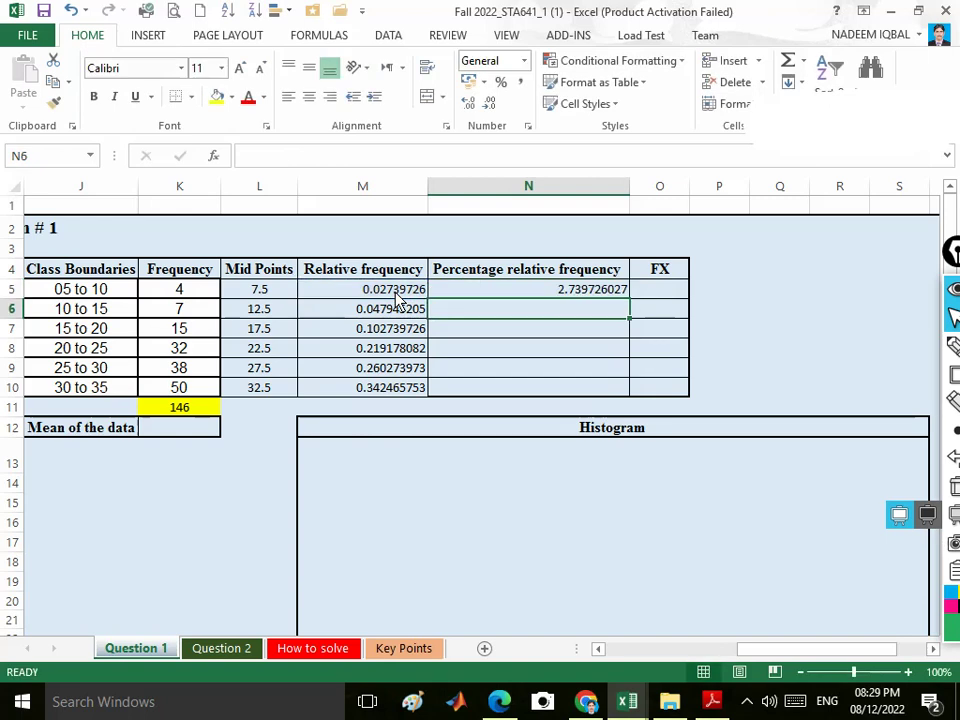
# - Clear N5 and enter =M5 there as a direct reference to the relative frequency
pyautogui.click(567, 293)
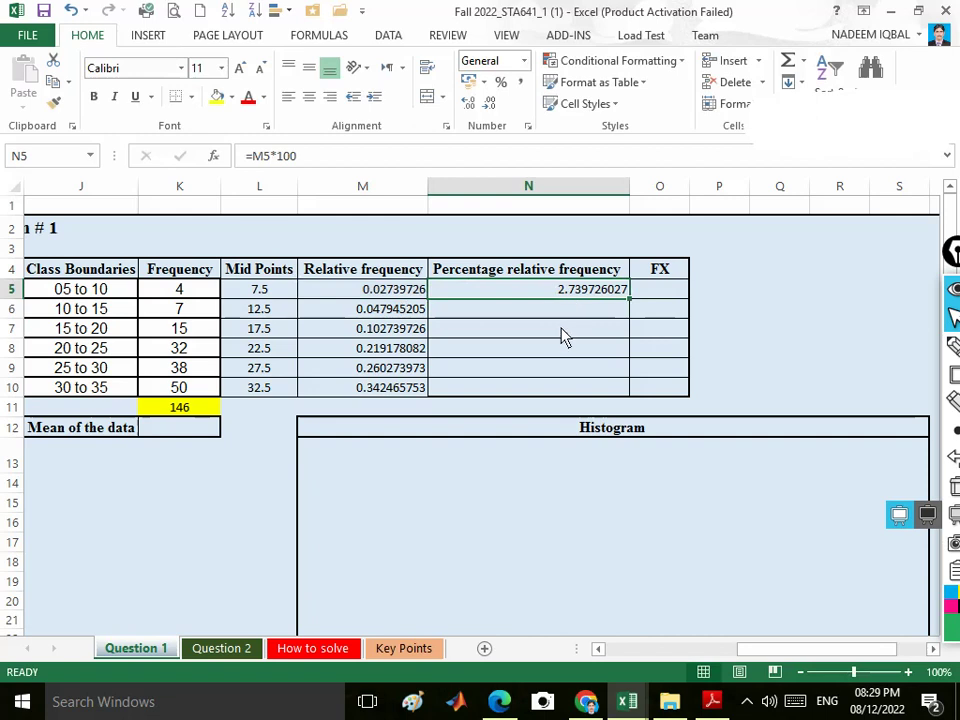
pyautogui.press('Delete')
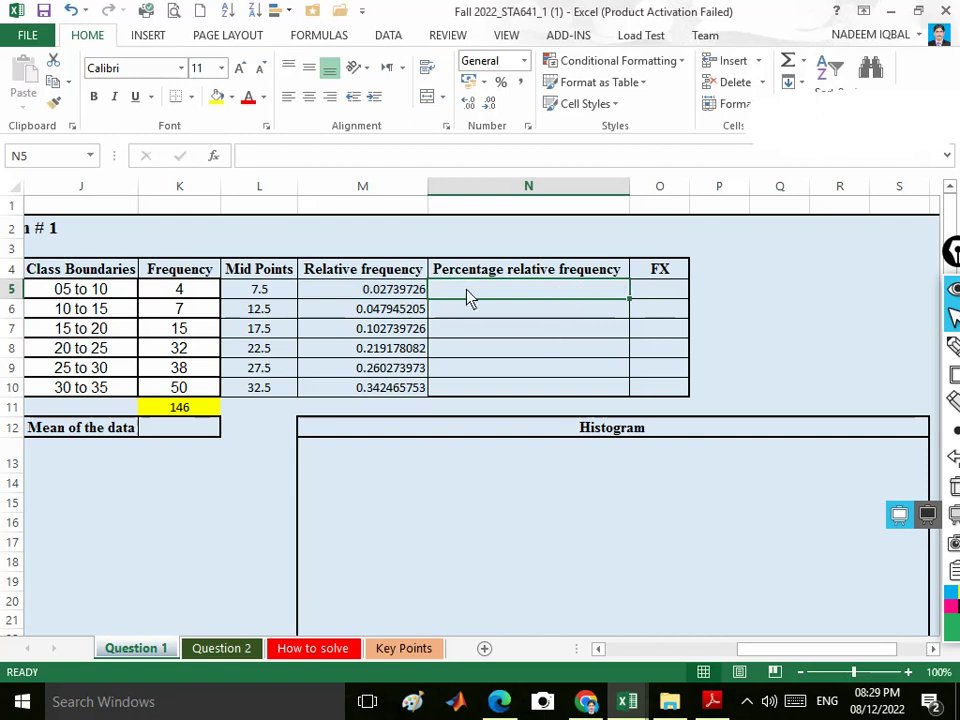
pyautogui.write('=')
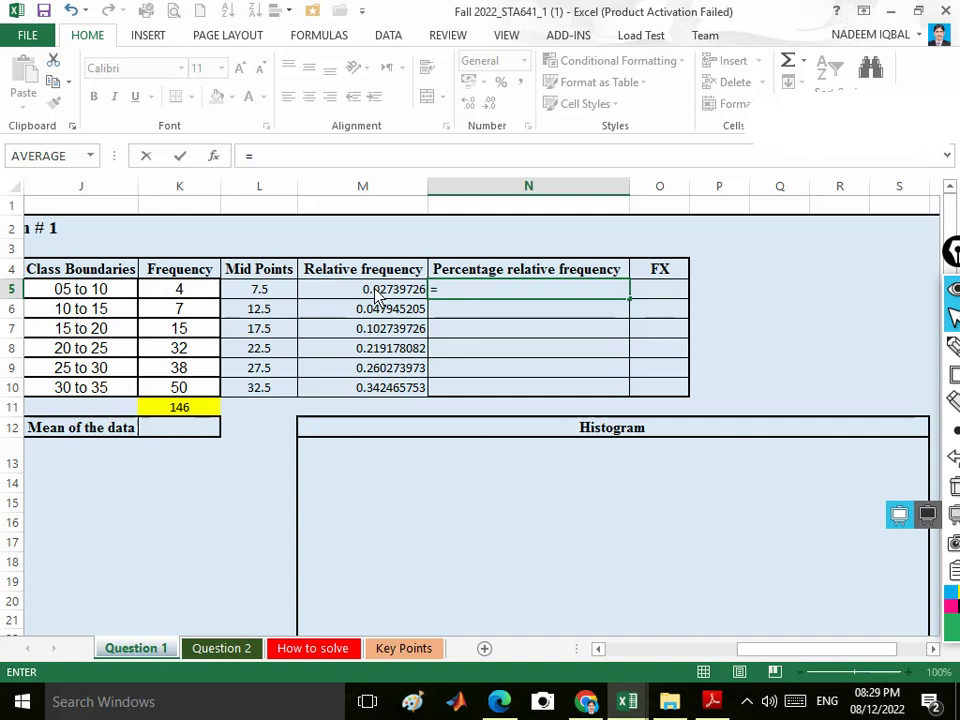
pyautogui.click(375, 291)
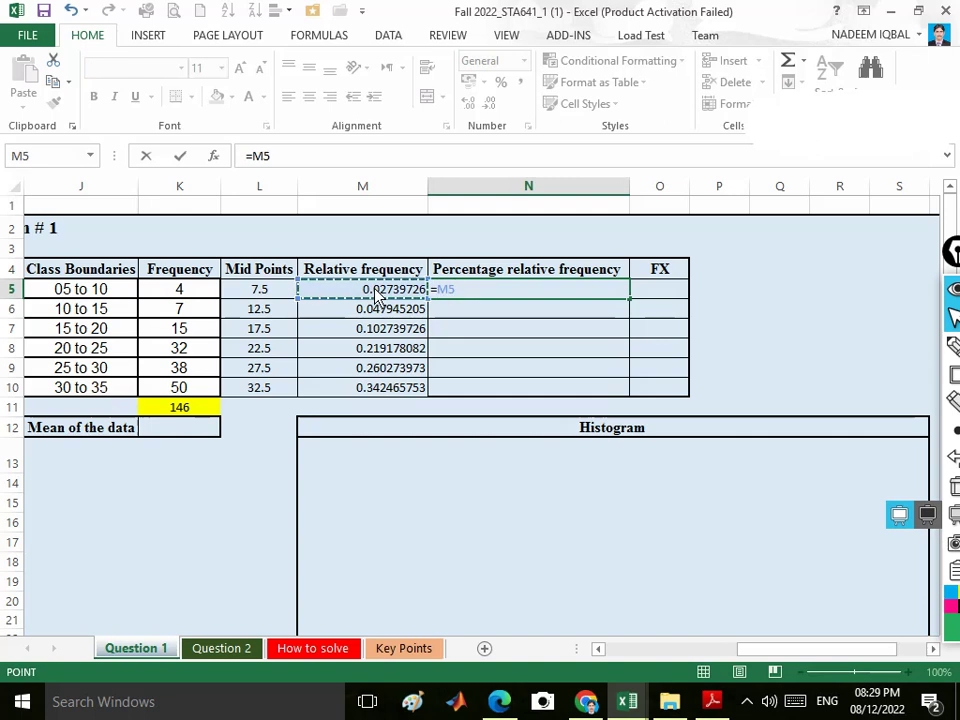
pyautogui.press('Return')
pyautogui.click(574, 292)
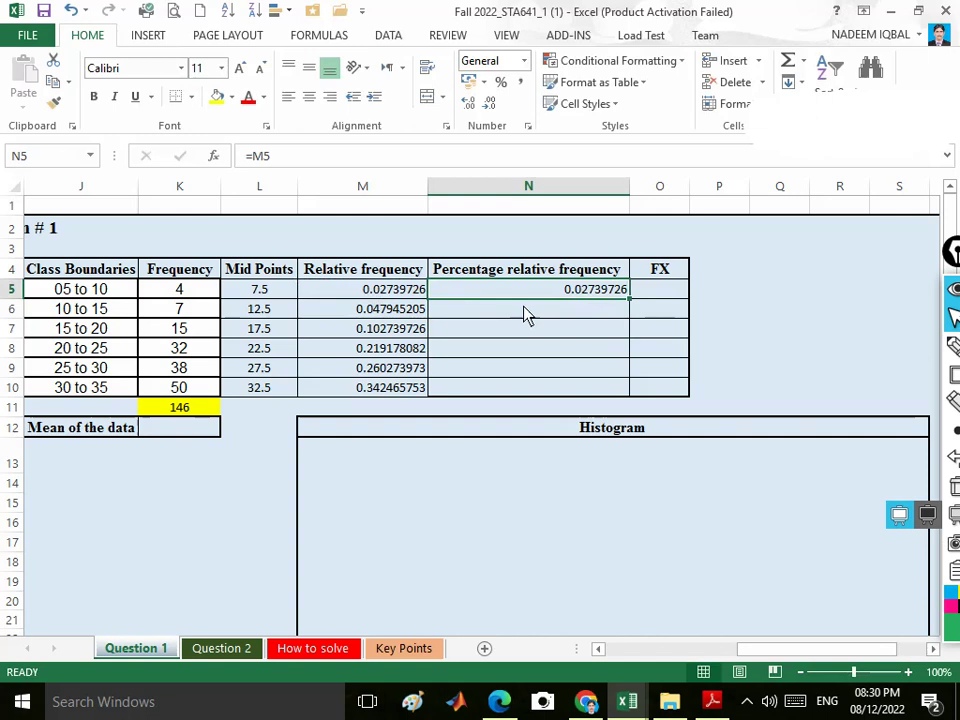
# - Clear N5 and re-enter the formula =M5 so it references the first relative frequency
pyautogui.press('Delete')
pyautogui.write('=')
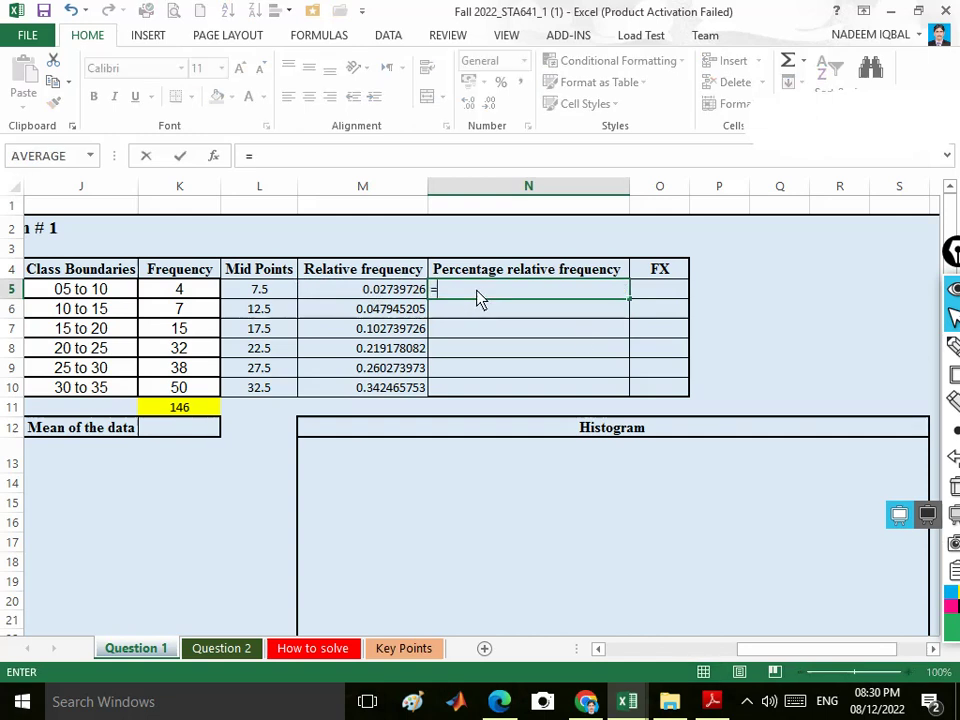
pyautogui.click(380, 294)
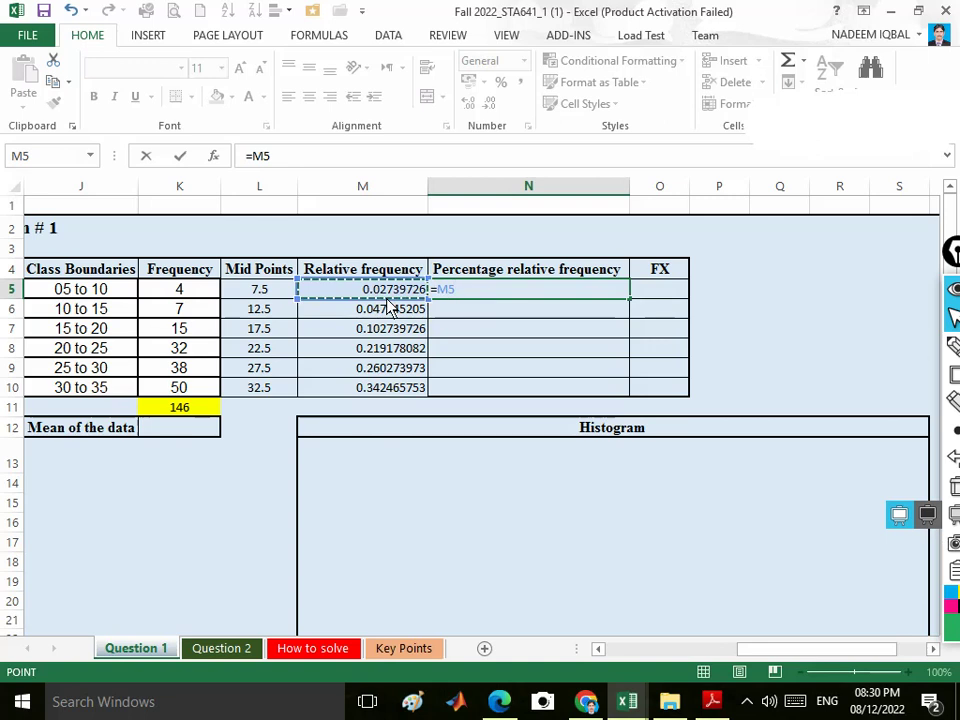
pyautogui.press('Return')
pyautogui.click(533, 293)
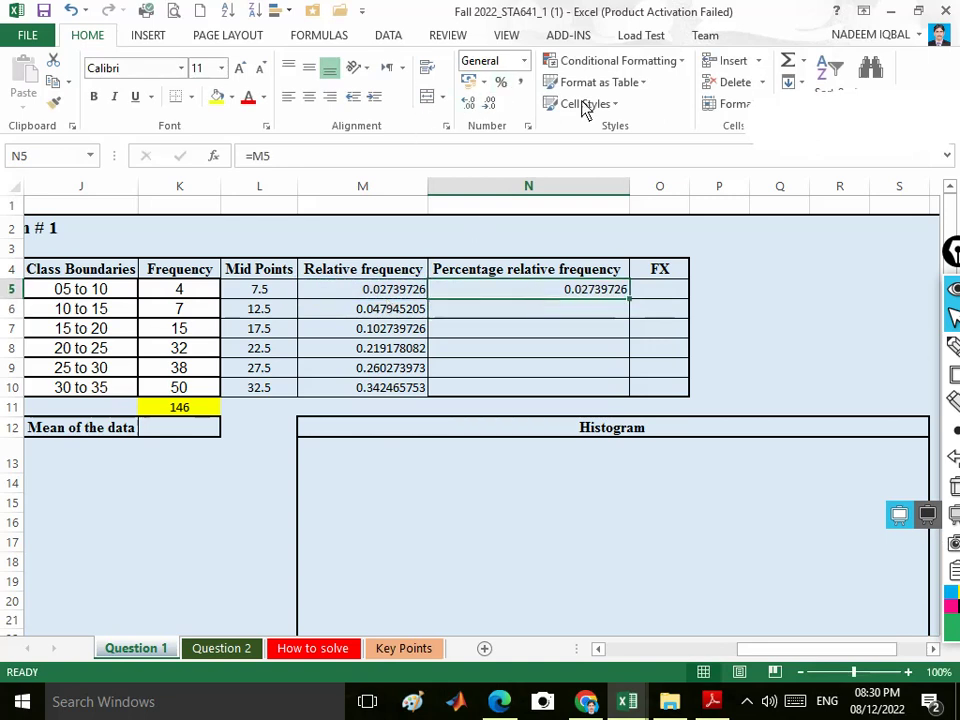
# - Outline the number format options and the percent style with on-screen rectangles, and remove both outlines
pyautogui.click(954, 376)
pyautogui.click(924, 374)
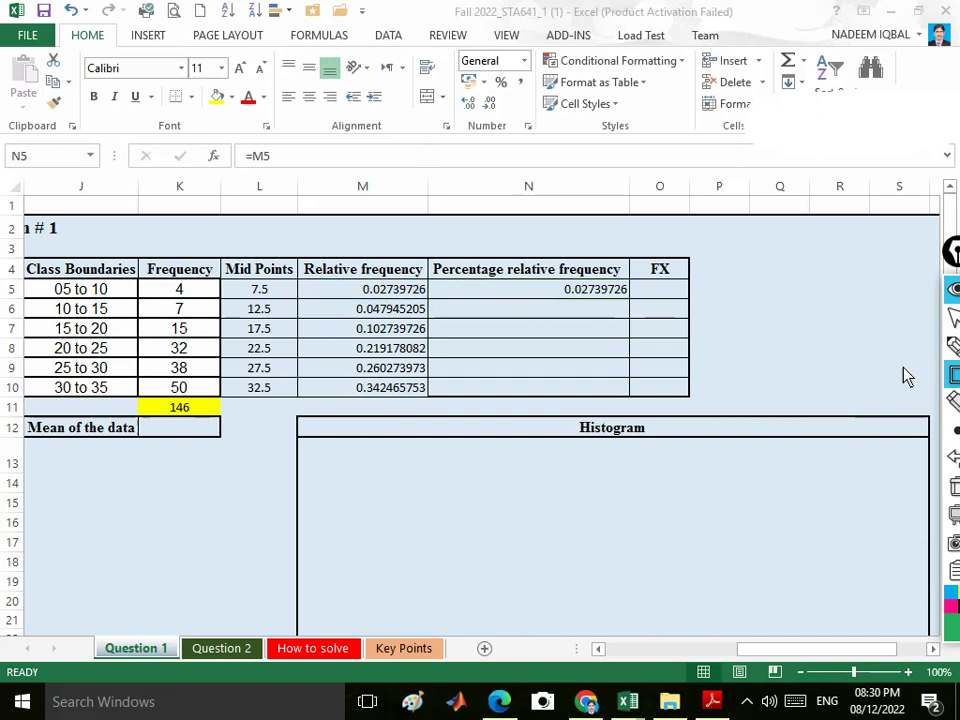
pyautogui.moveTo(451, 48); pyautogui.dragTo(537, 131)
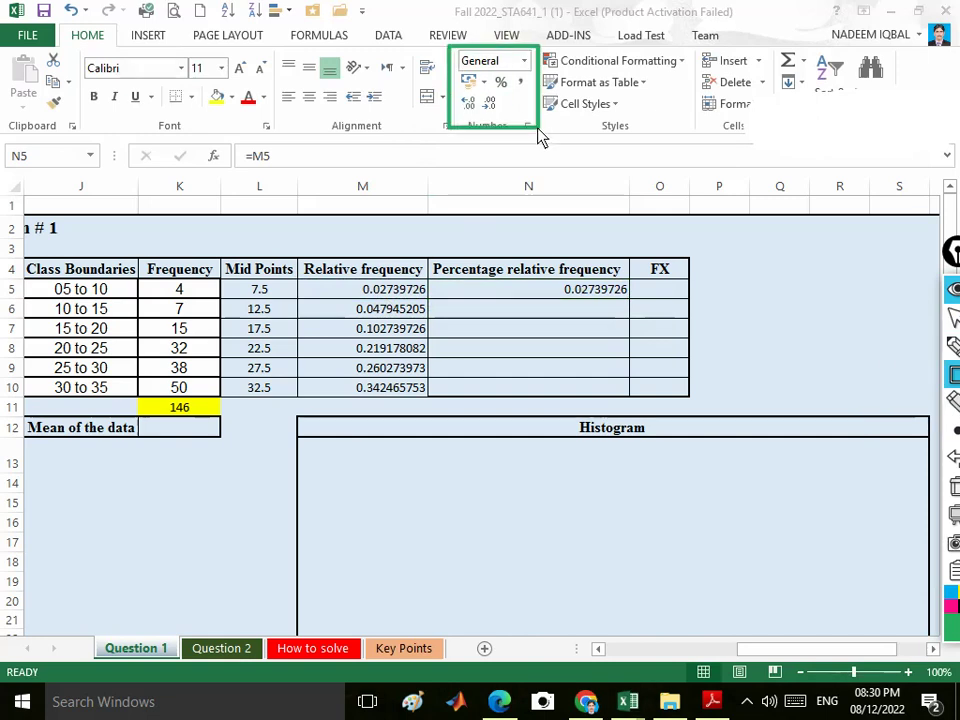
pyautogui.moveTo(490, 72); pyautogui.dragTo(512, 93)
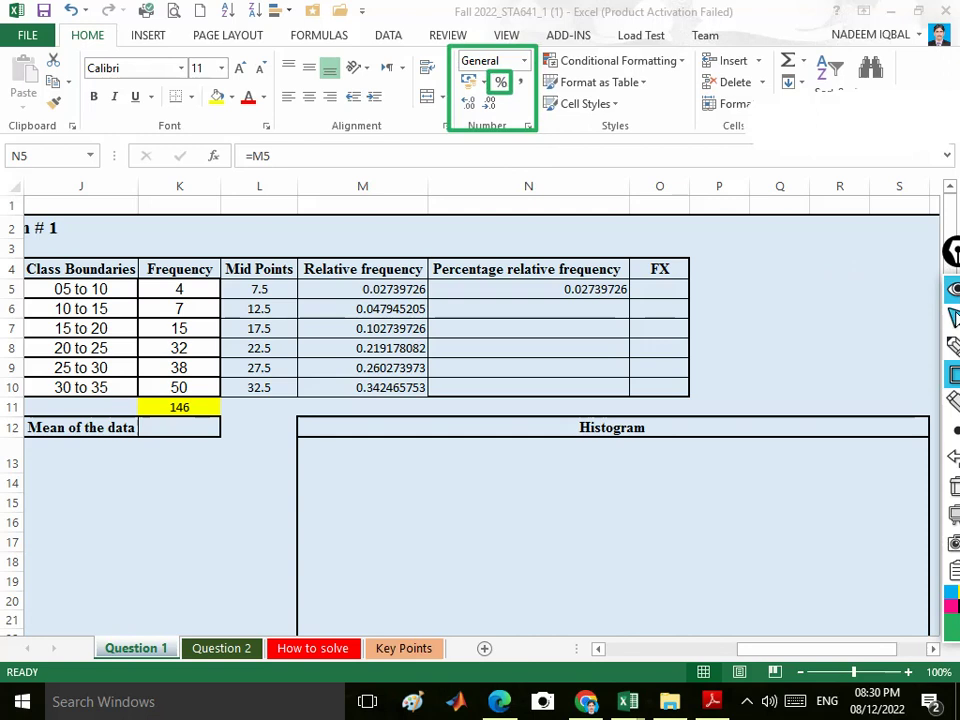
pyautogui.click(953, 457)
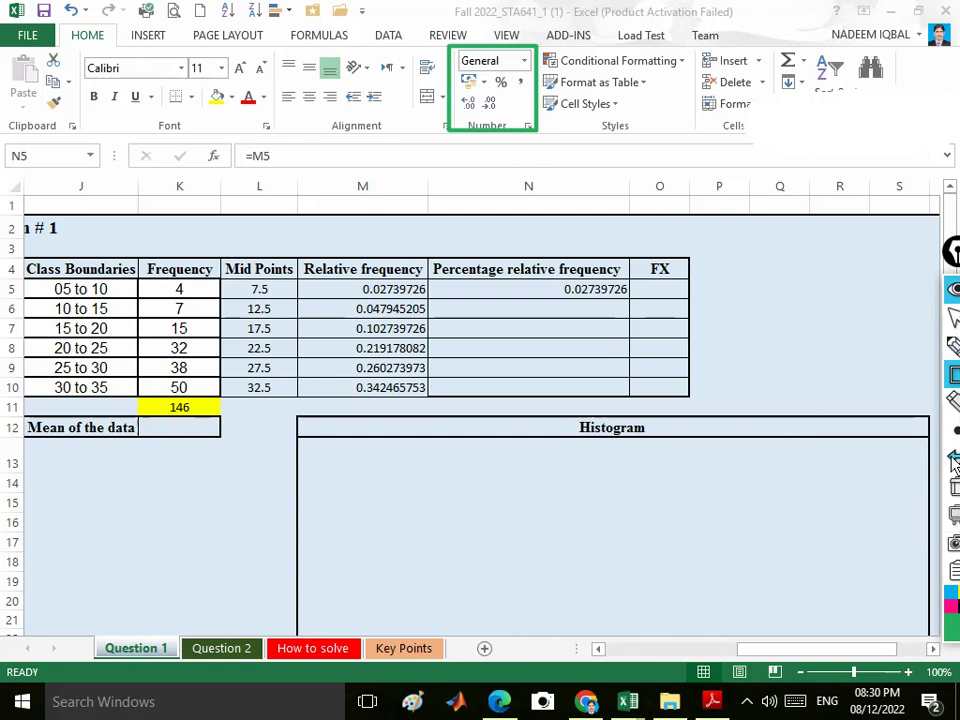
pyautogui.click(953, 457)
pyautogui.click(953, 316)
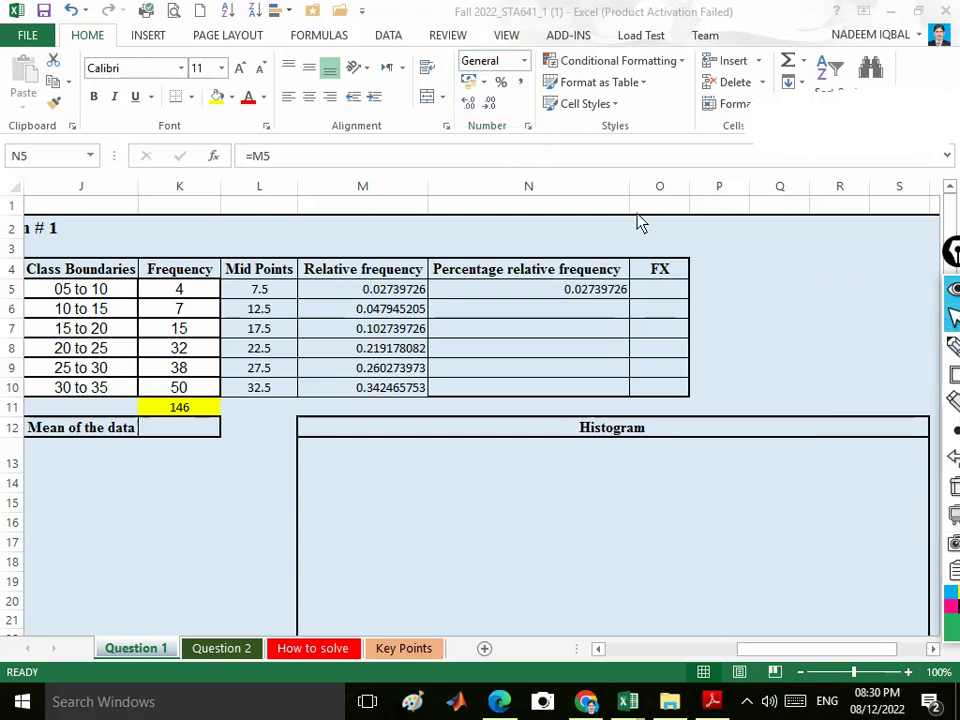
# - Apply the percent format to N5 and fill its formula down through N10
pyautogui.click(494, 82)
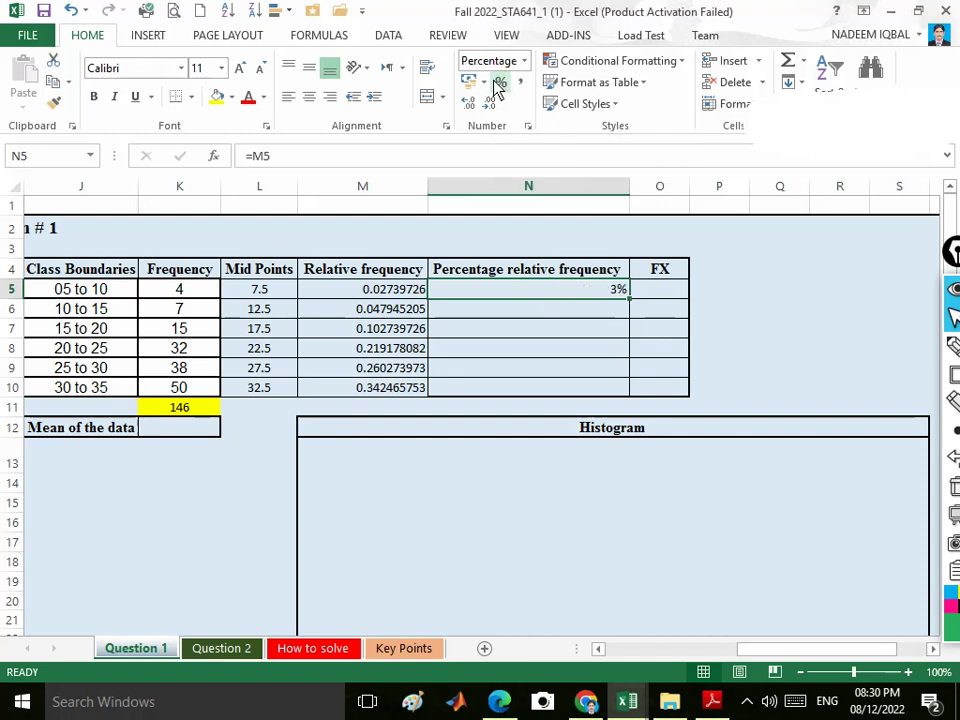
pyautogui.click(617, 306)
pyautogui.press('Up')
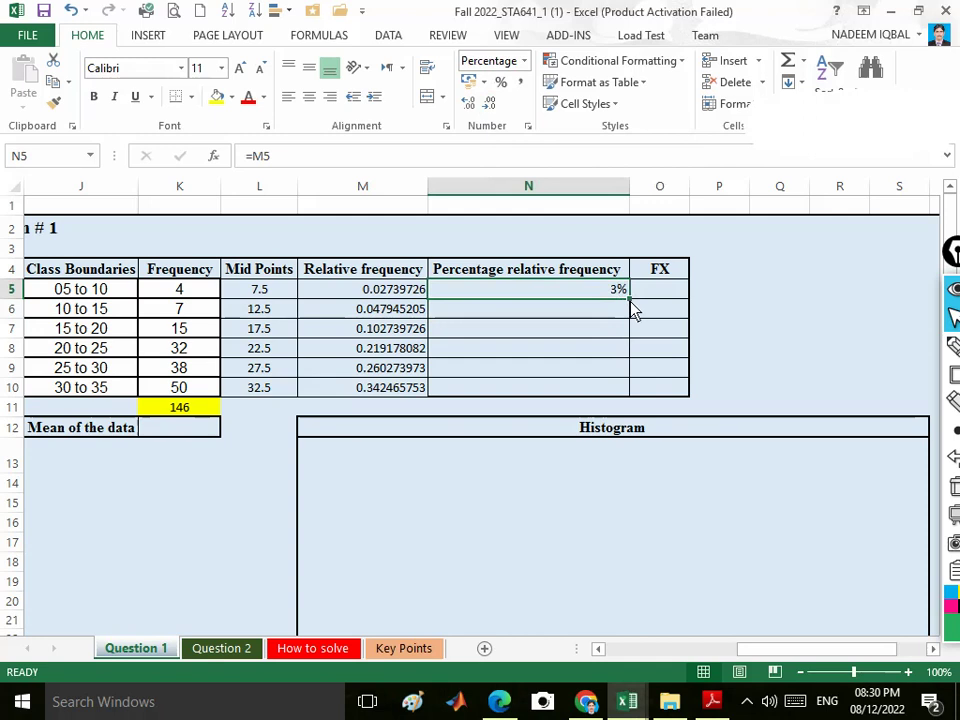
pyautogui.moveTo(630, 300); pyautogui.dragTo(628, 401)
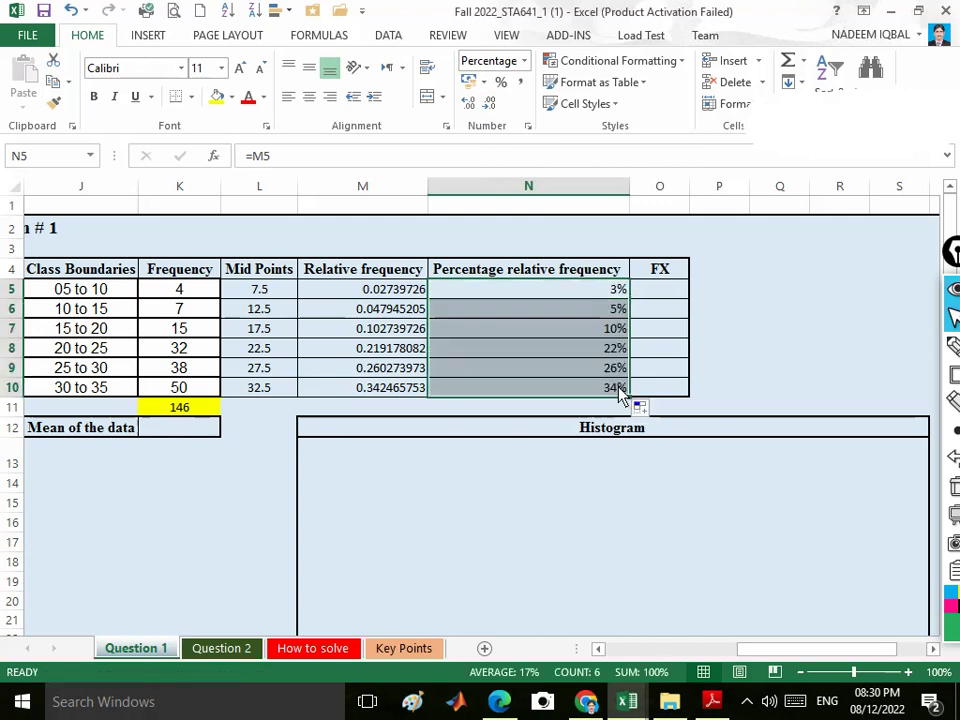
# - Center the relative frequency and percentage relative frequency values in M5:N10
pyautogui.moveTo(340, 291); pyautogui.dragTo(565, 393)
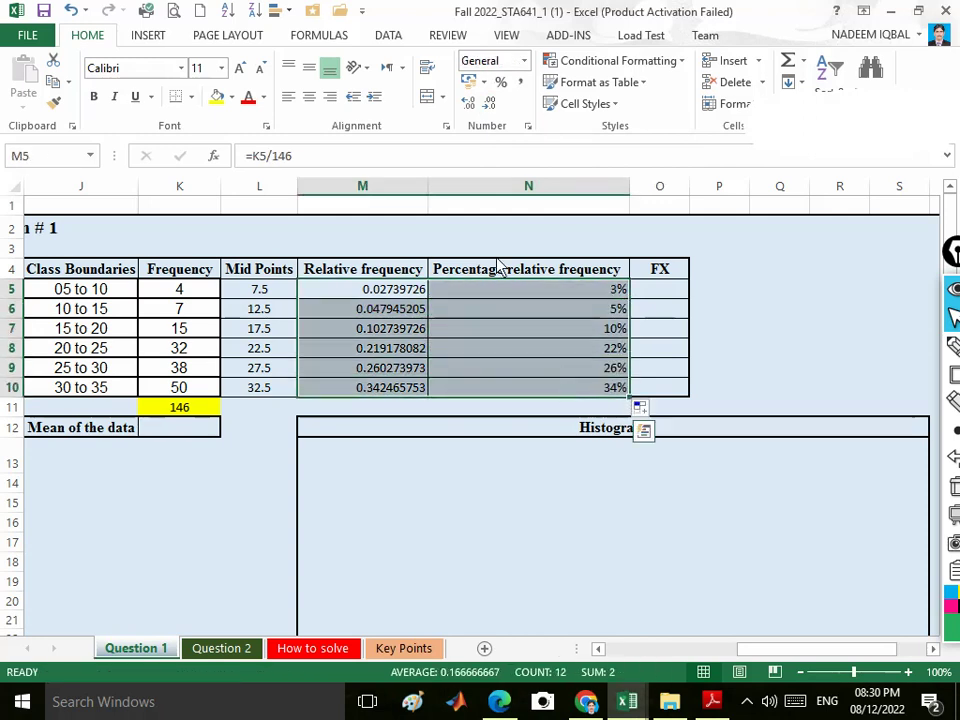
pyautogui.click(310, 99)
pyautogui.click(656, 297)
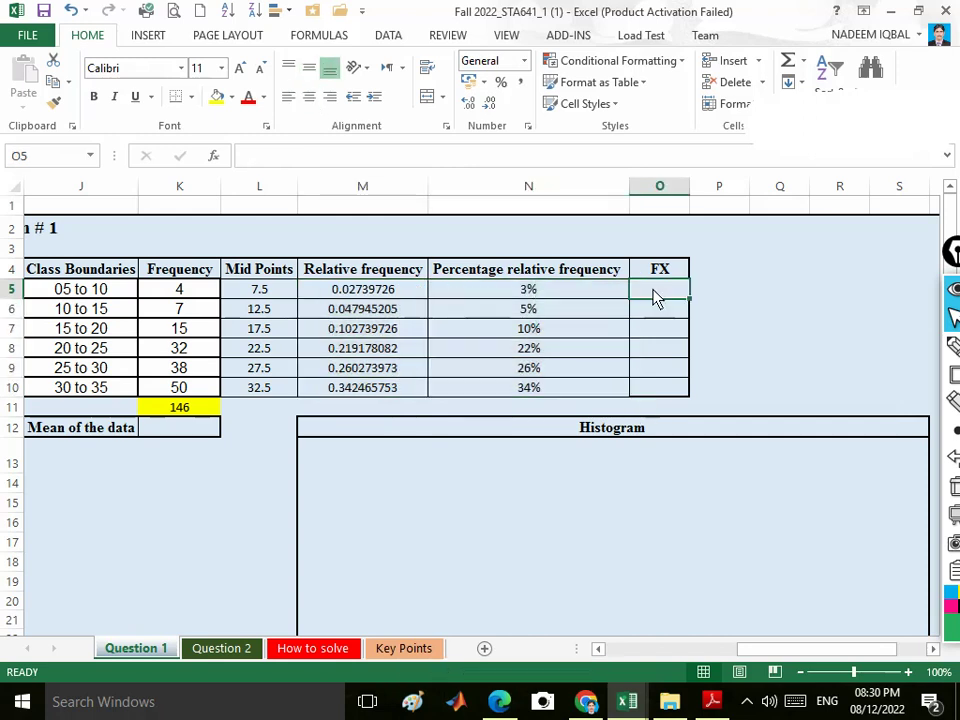
# - Handwrite the mean formula x̄ = ΣfX / Σf with the annotation pen below the "Mean of the data" row
pyautogui.scroll(-2, 172, 447)
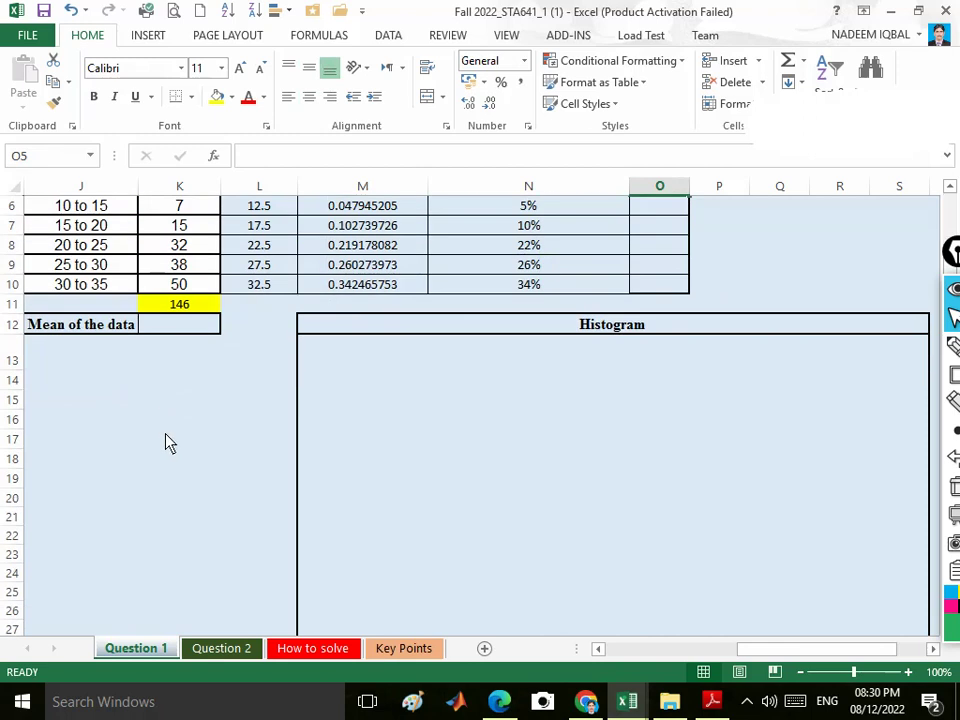
pyautogui.scroll(2, 161, 440)
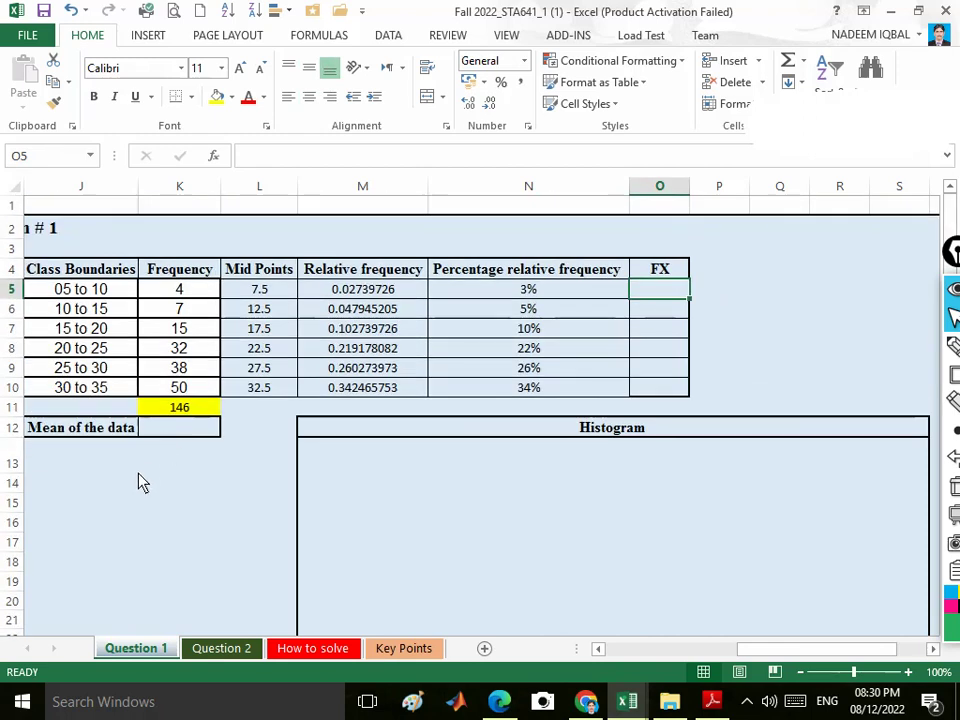
pyautogui.click(953, 345)
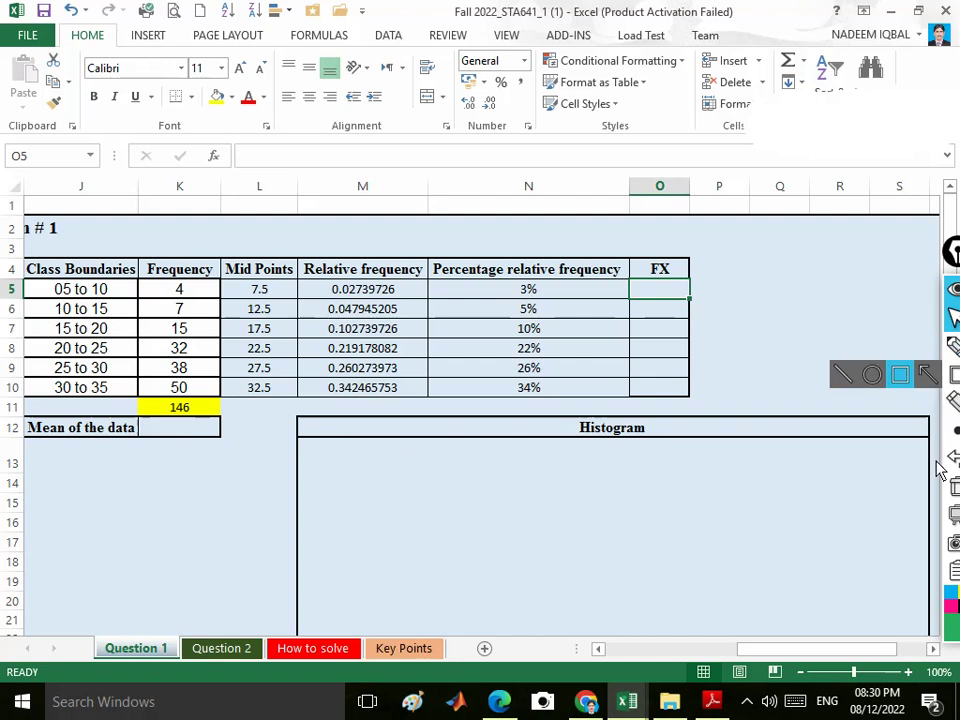
pyautogui.click(870, 346)
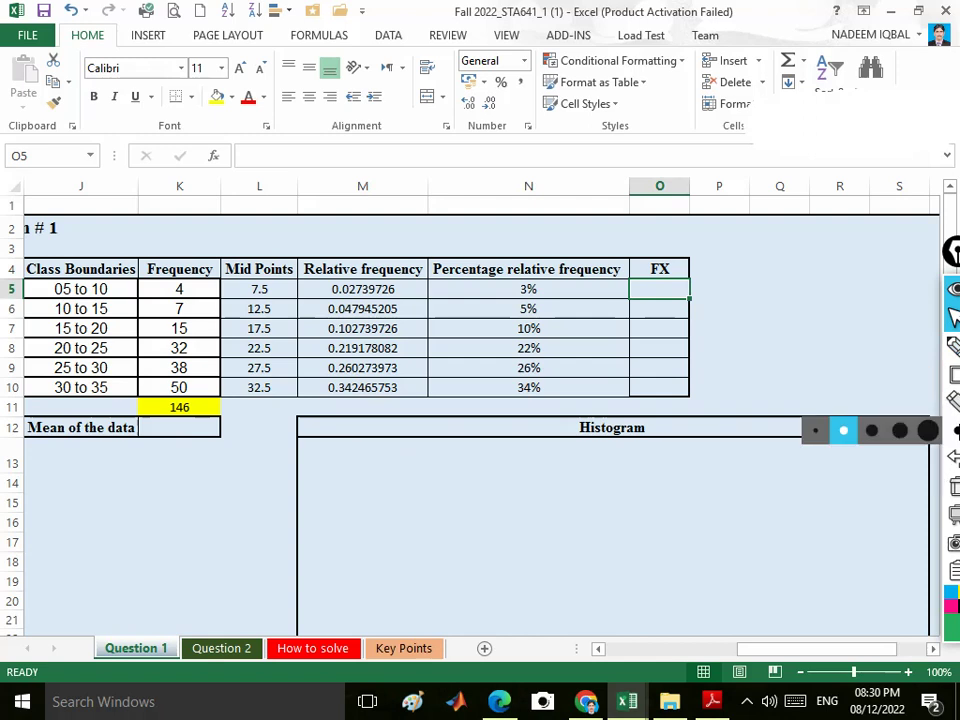
pyautogui.click(853, 430)
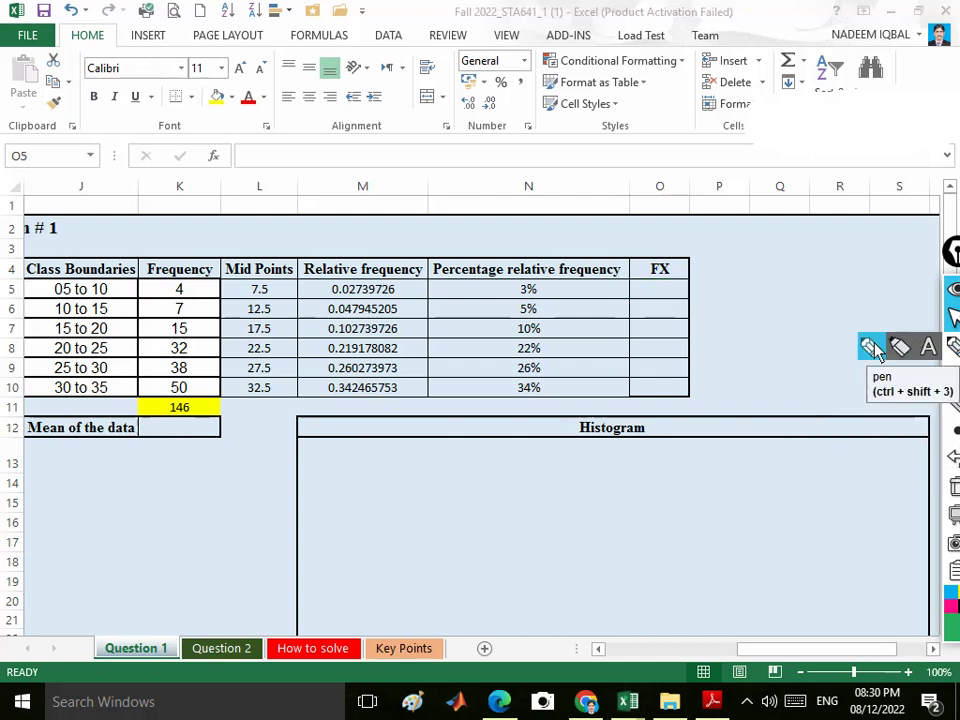
pyautogui.click(872, 347)
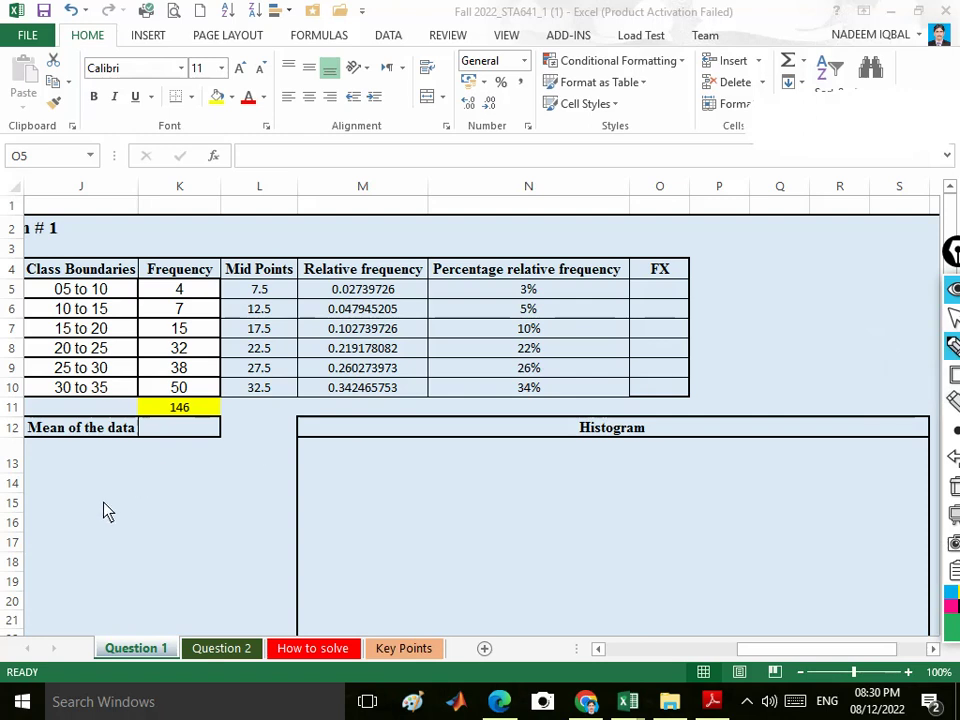
pyautogui.moveTo(74, 500); pyautogui.dragTo(97, 526)
pyautogui.click(79, 492)
pyautogui.moveTo(126, 517); pyautogui.dragTo(172, 515)
pyautogui.moveTo(190, 466)
pyautogui.mouseDown()
pyautogui.moveTo(183, 485)
pyautogui.moveTo(236, 489)
pyautogui.moveTo(240, 470)
pyautogui.moveTo(264, 466)
pyautogui.mouseUp()
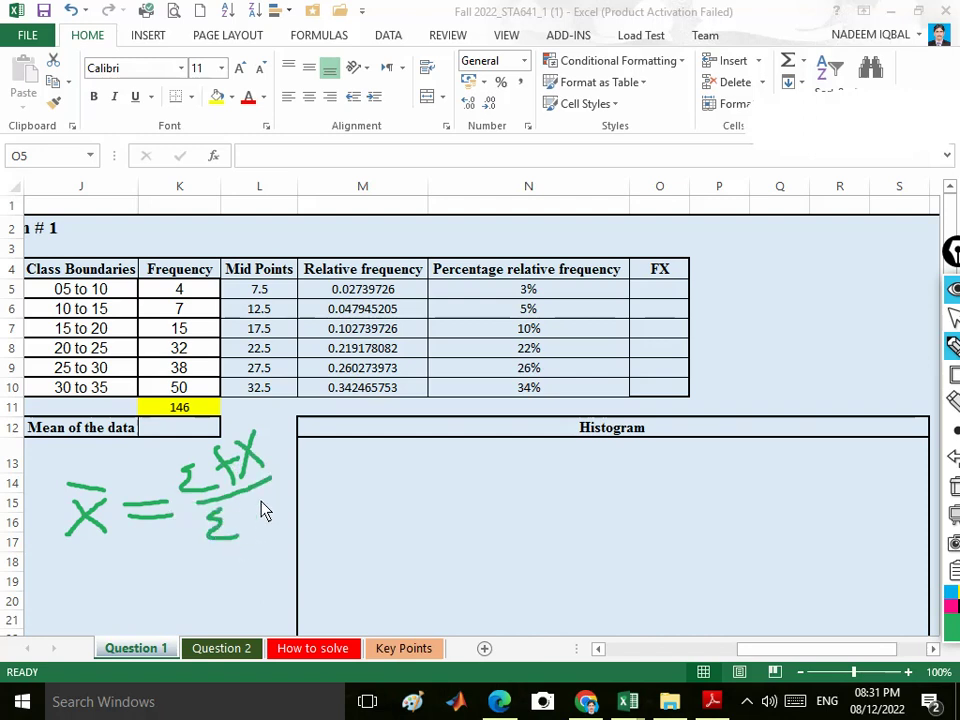
pyautogui.moveTo(250, 515)
pyautogui.mouseDown()
pyautogui.moveTo(270, 549)
pyautogui.moveTo(236, 537)
pyautogui.mouseUp()
# - Label the Frequency column f and the Mid Points column x in pen, and tick the ΣfX term and the frequency total
pyautogui.moveTo(176, 240)
pyautogui.mouseDown()
pyautogui.moveTo(178, 256)
pyautogui.moveTo(185, 240)
pyautogui.mouseUp()
pyautogui.moveTo(268, 224)
pyautogui.mouseDown()
pyautogui.moveTo(248, 251)
pyautogui.moveTo(257, 238)
pyautogui.moveTo(270, 252)
pyautogui.mouseUp()
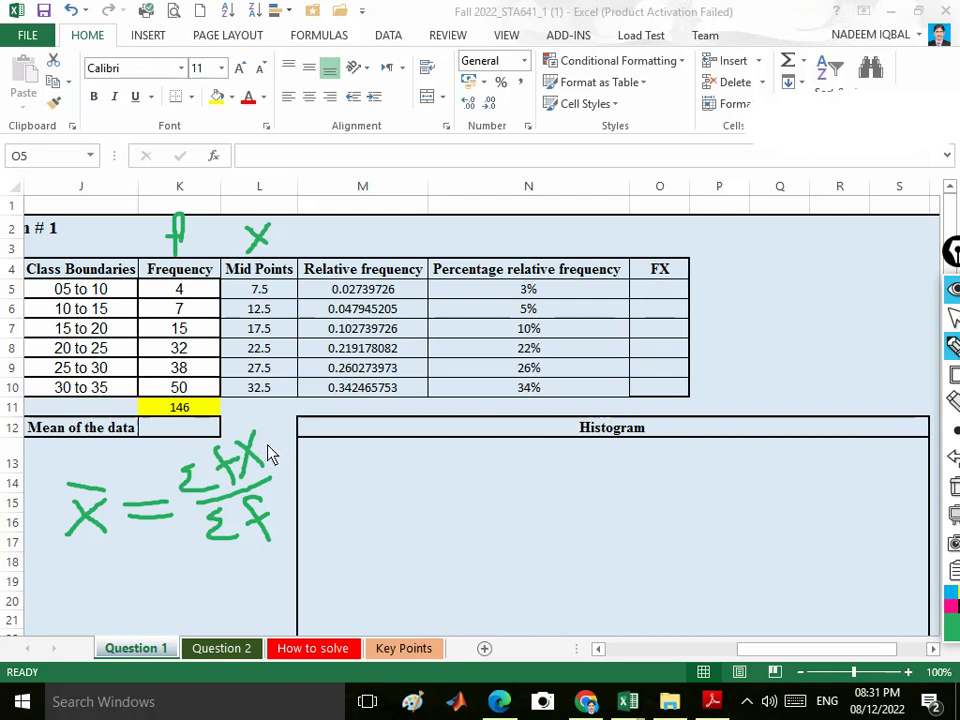
pyautogui.moveTo(266, 437); pyautogui.dragTo(293, 425)
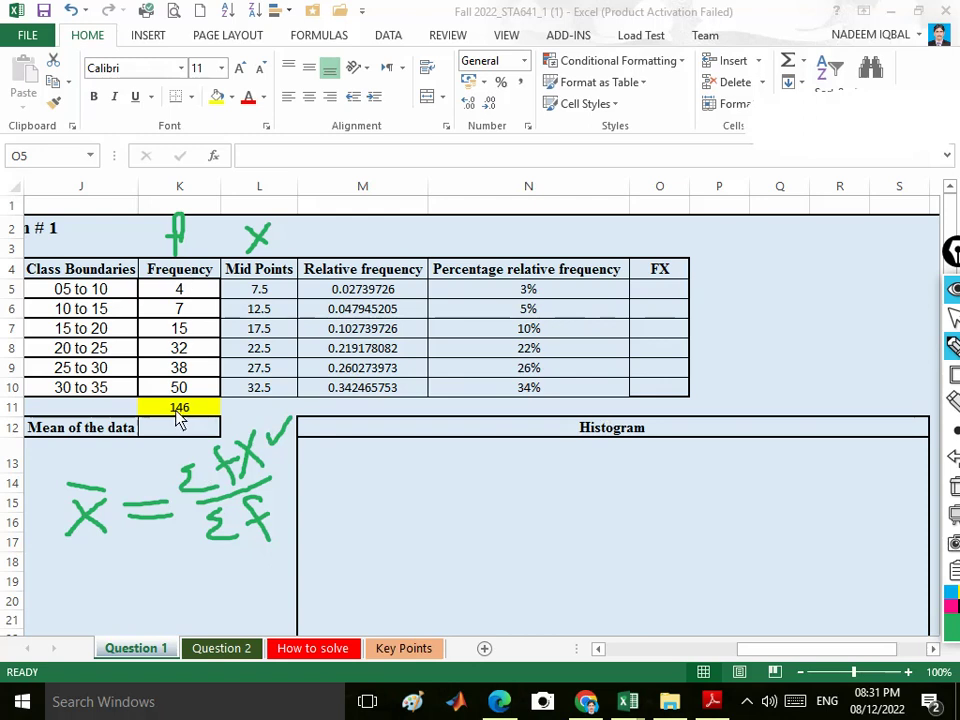
pyautogui.moveTo(116, 403); pyautogui.dragTo(147, 381)
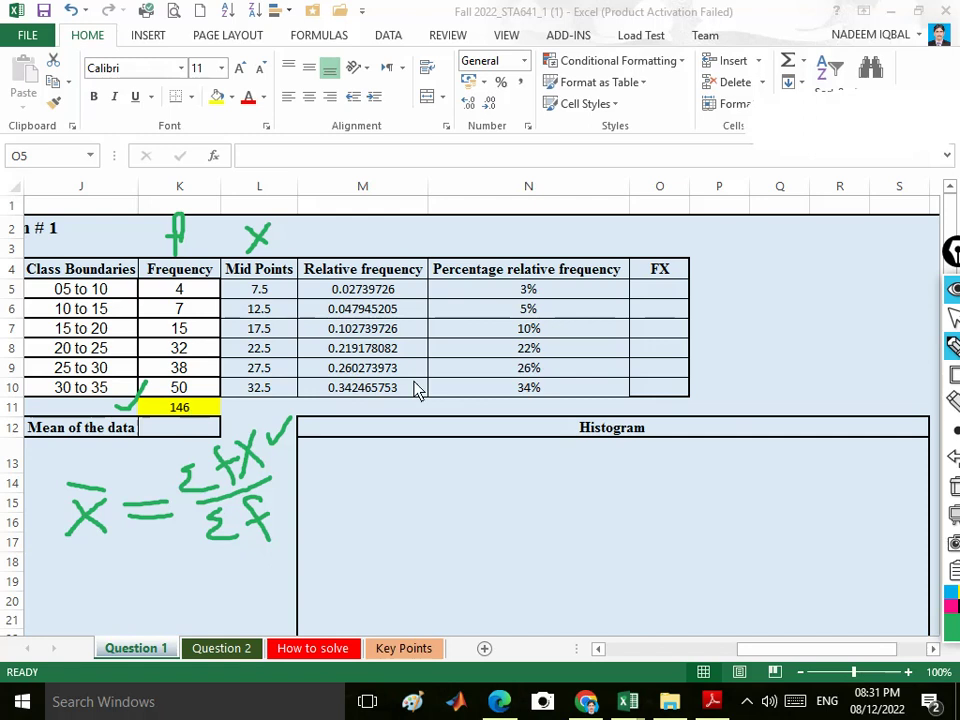
# - Erase all pen annotations from the sheet and return to the normal pointer
pyautogui.moveTo(957, 426)
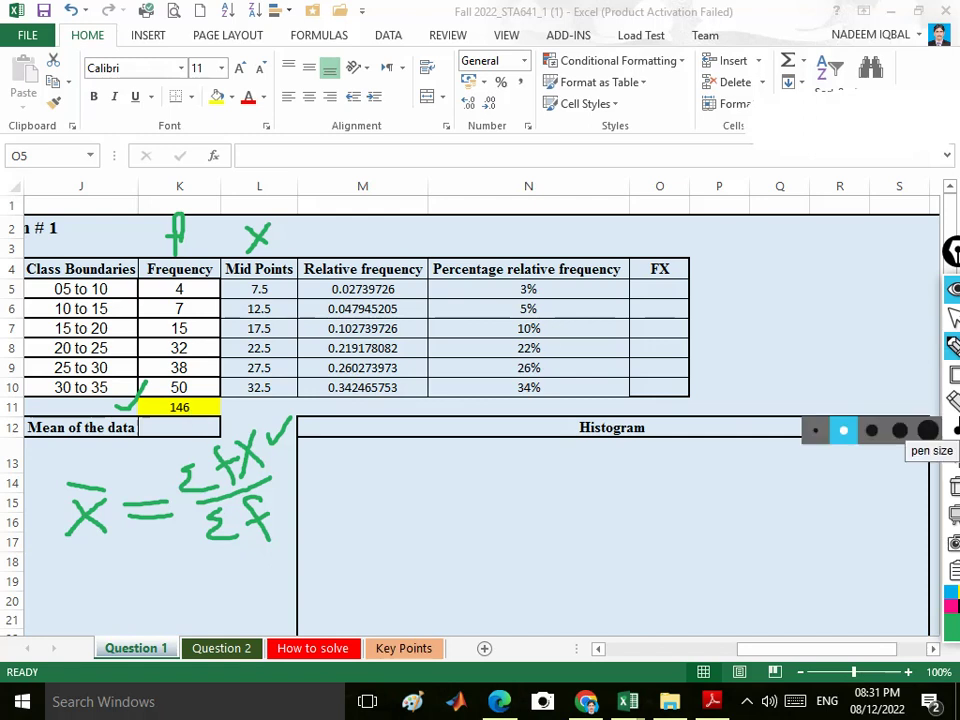
pyautogui.click(953, 487)
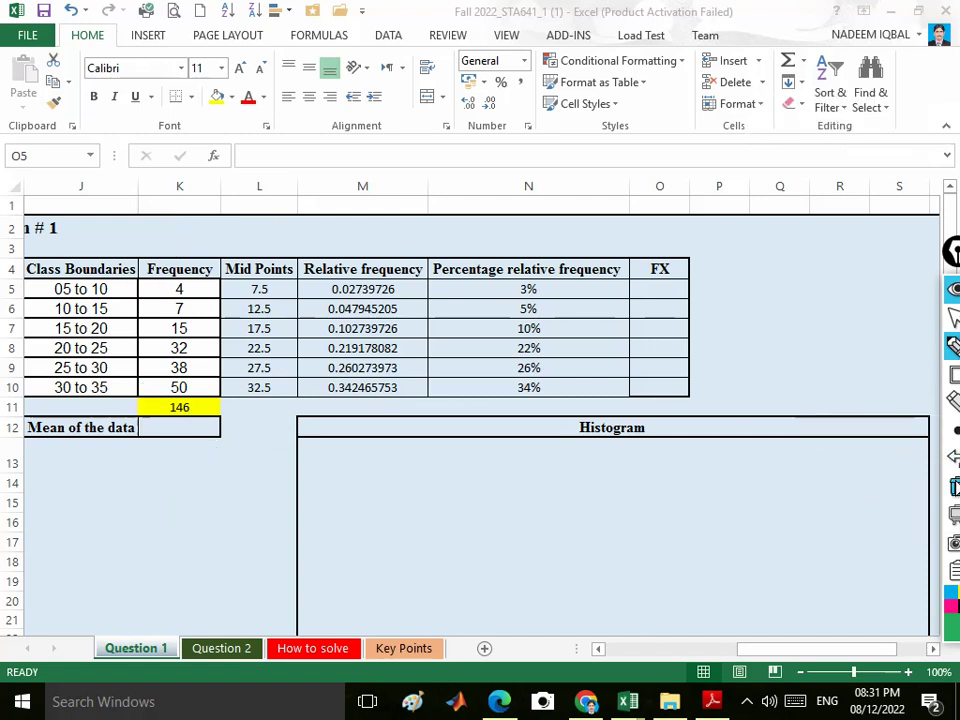
pyautogui.click(953, 316)
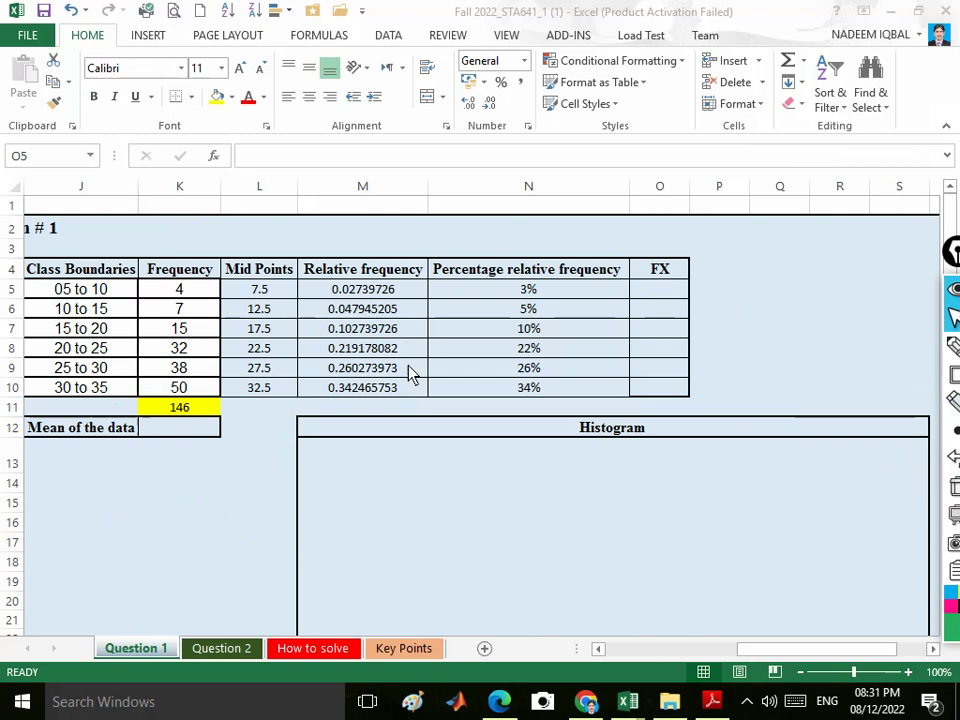
# - Enter the formula =K5*L5 in O5 to multiply the first class's frequency by its midpoint
pyautogui.click(656, 292)
pyautogui.write('=')
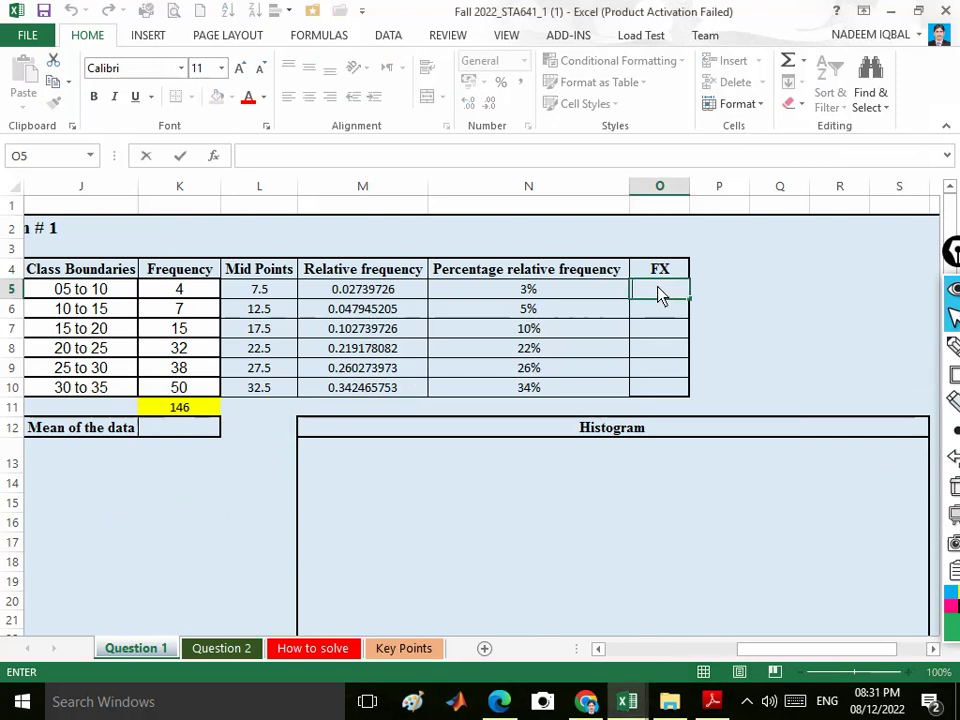
pyautogui.click(180, 292)
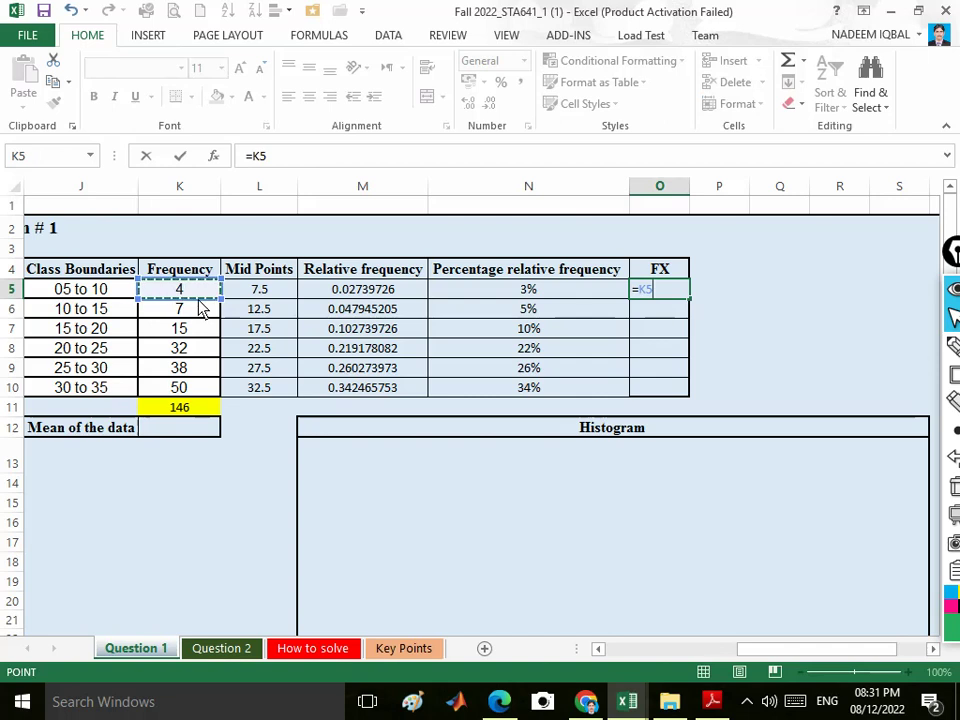
pyautogui.write('*')
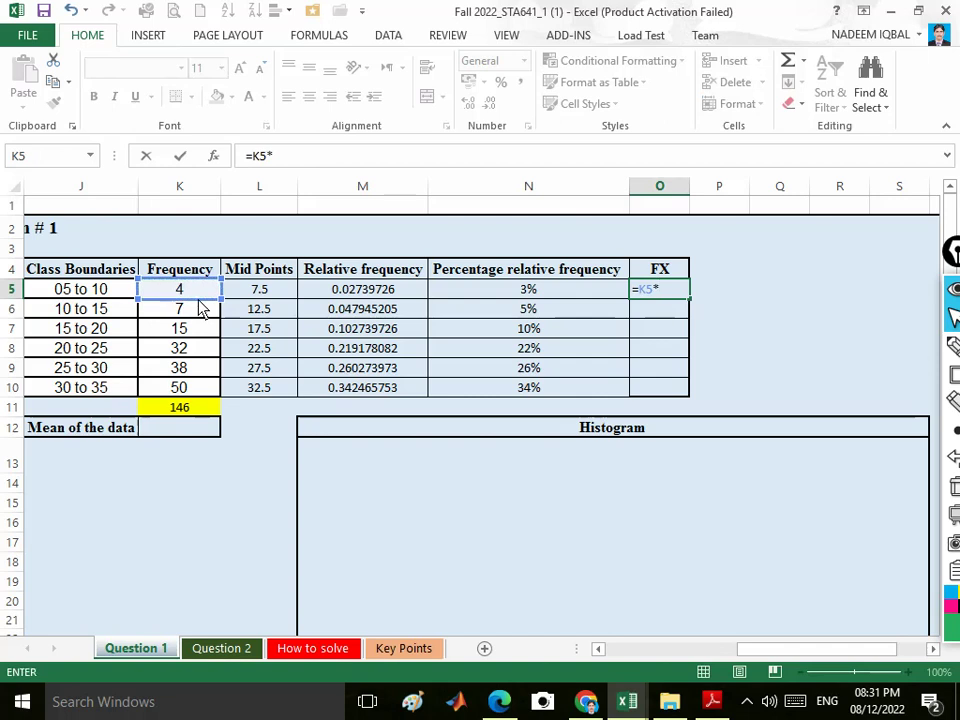
pyautogui.click(268, 292)
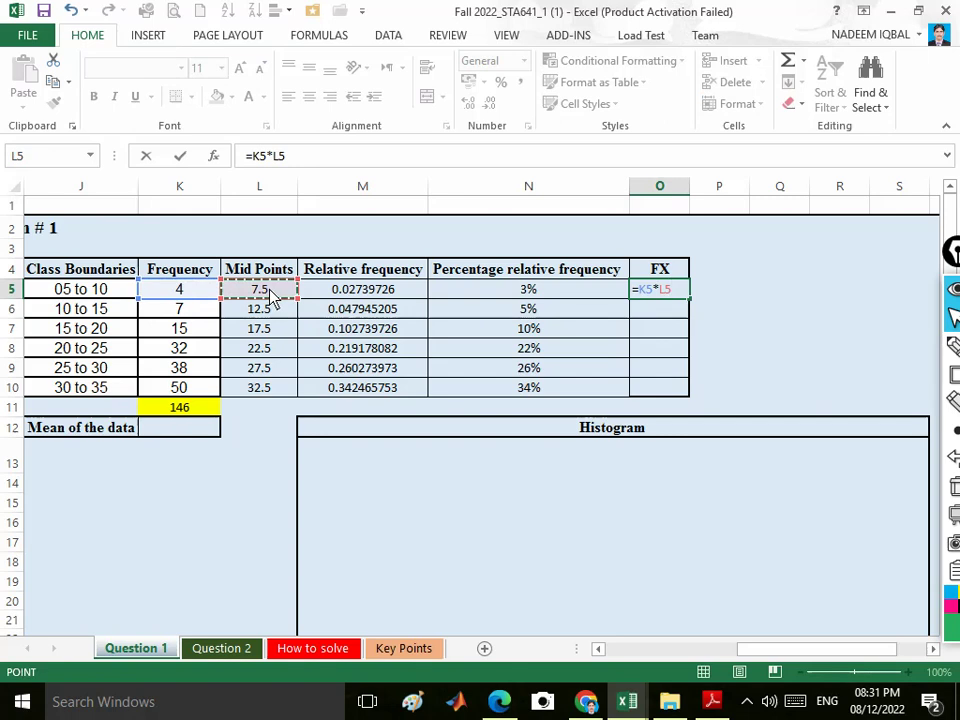
pyautogui.press('Return')
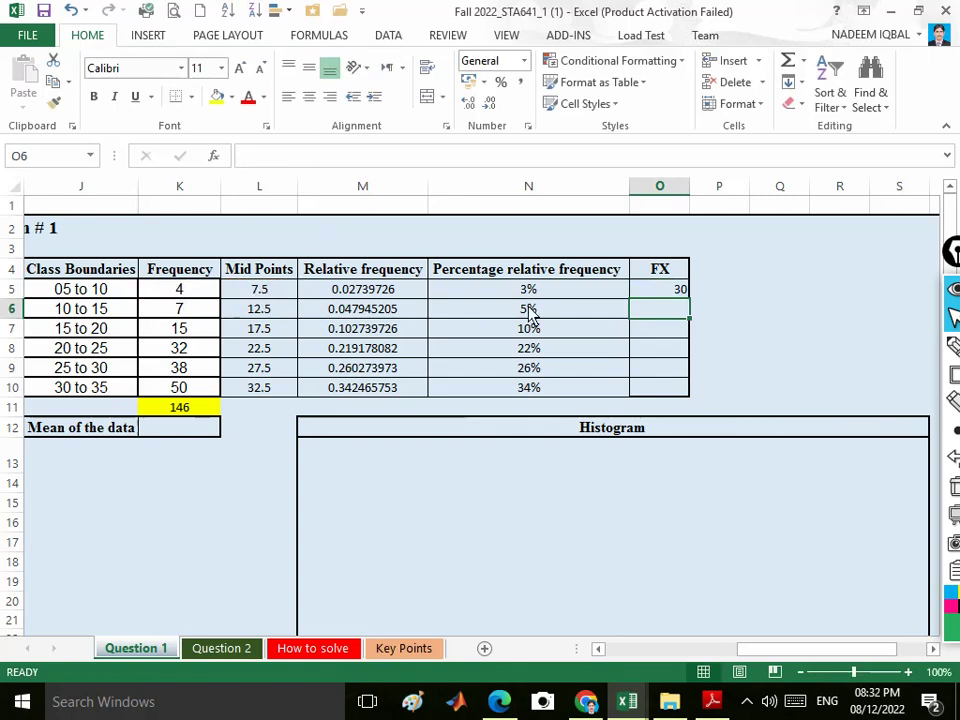
# - Fill the FX formula from O5 down through O10 for the remaining classes
pyautogui.click(667, 291)
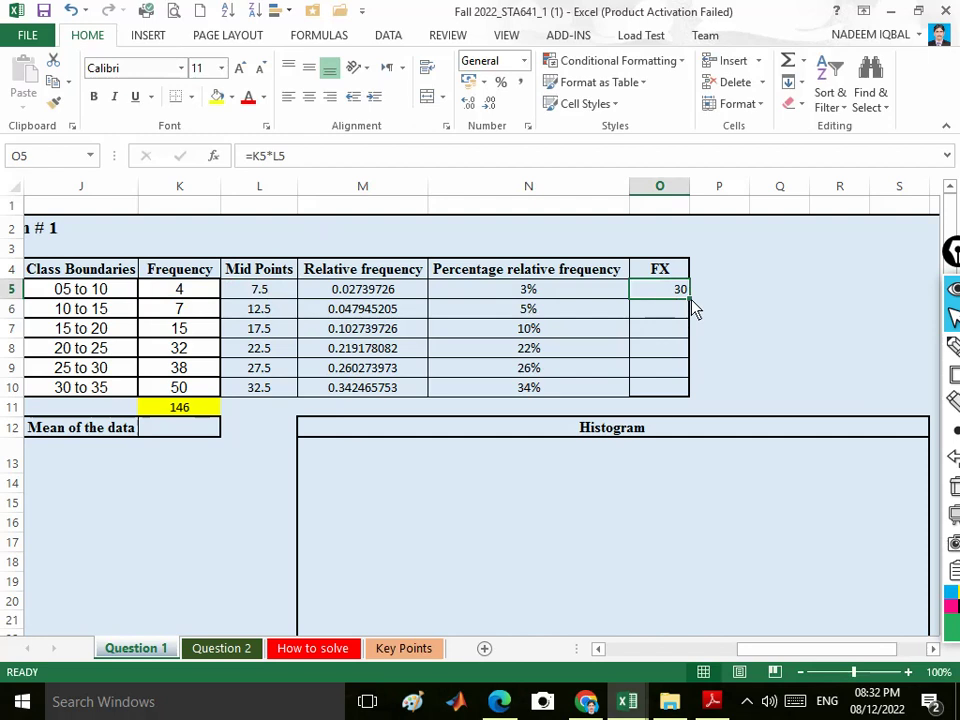
pyautogui.moveTo(690, 300); pyautogui.dragTo(692, 405)
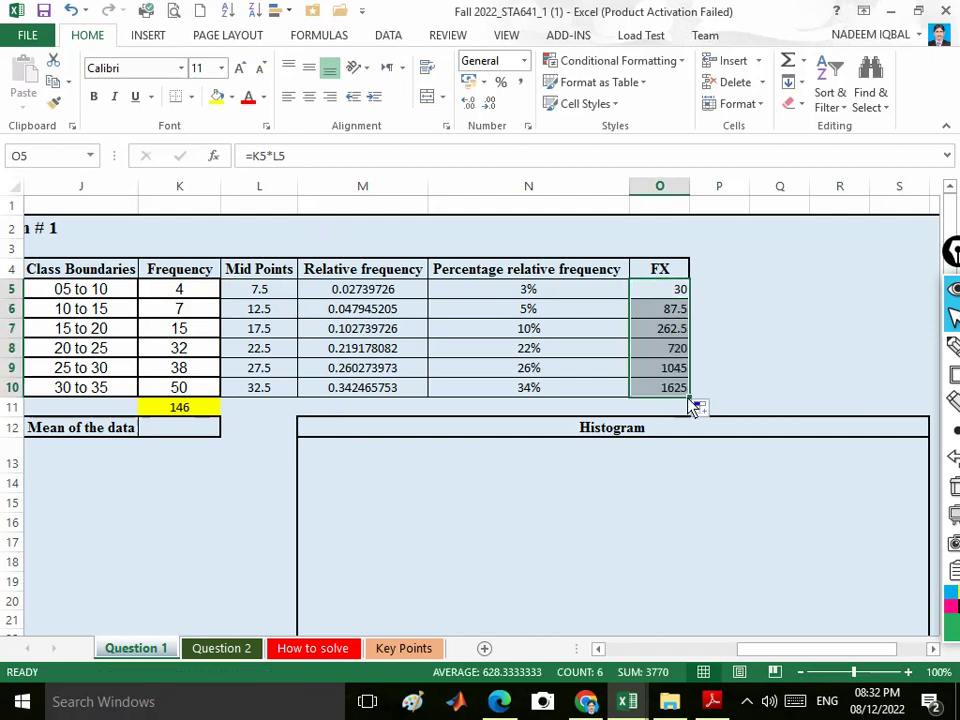
pyautogui.click(681, 290)
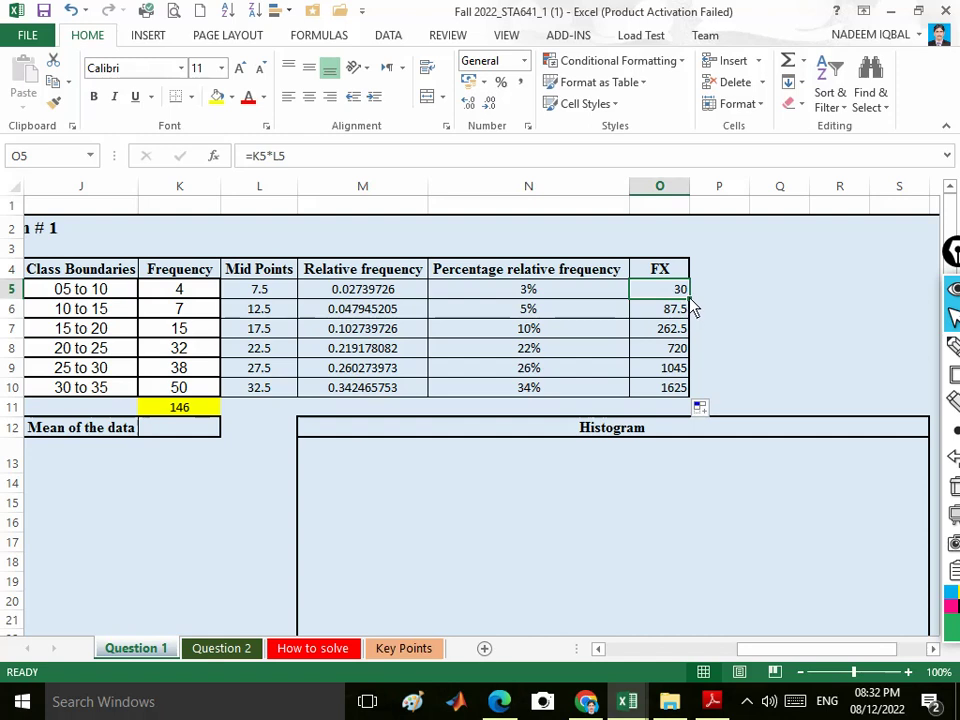
pyautogui.moveTo(690, 299); pyautogui.dragTo(707, 385)
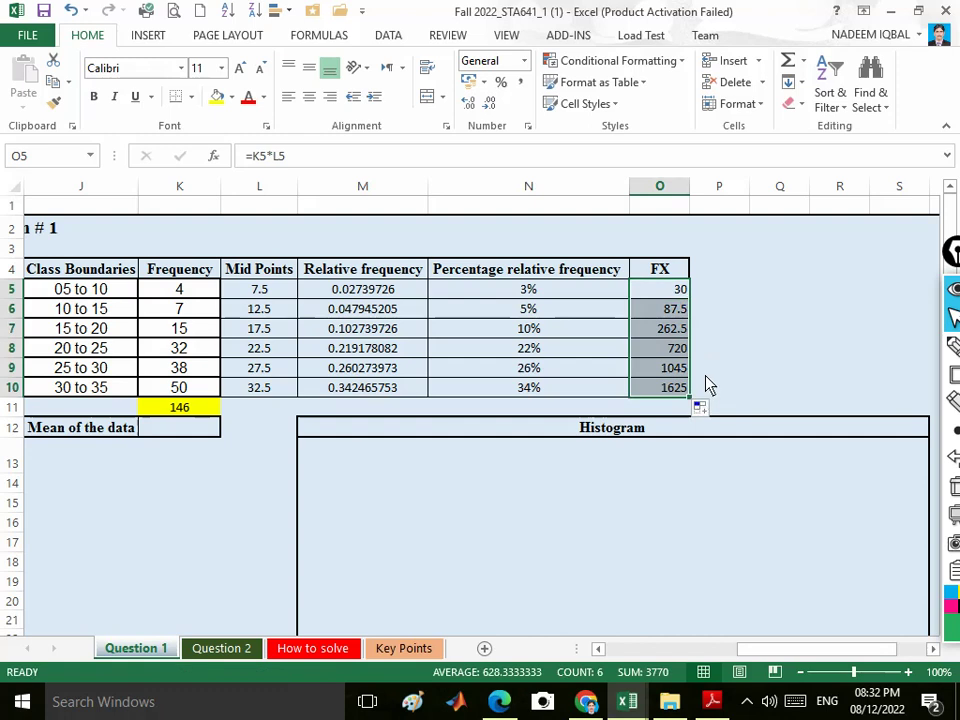
# - Centre the FX values in O5:O10 horizontally and vertically
pyautogui.click(311, 99)
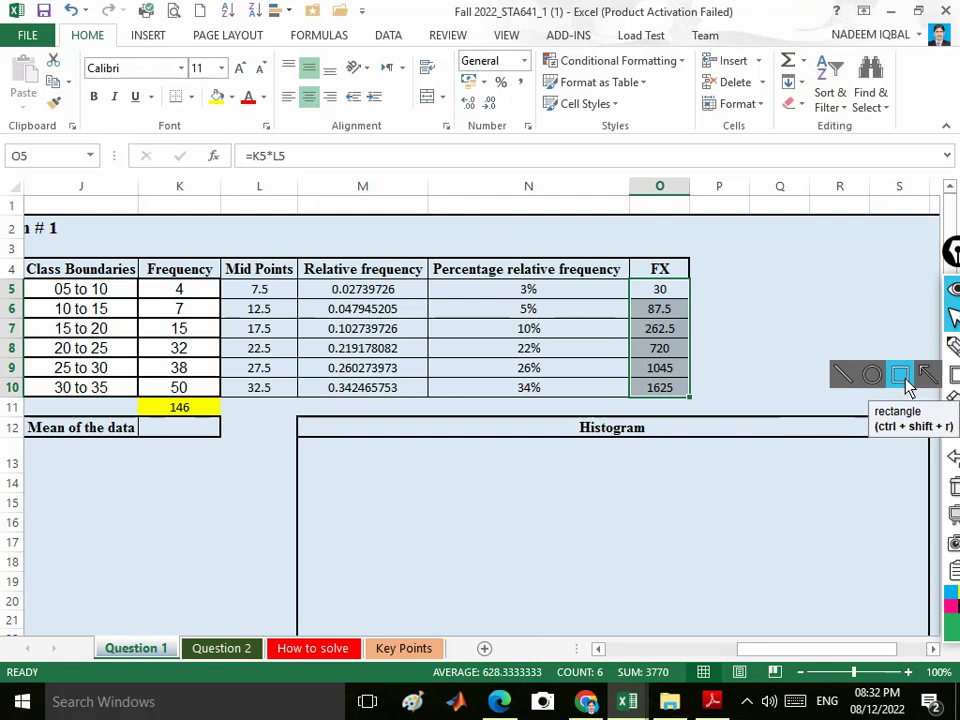
# - Outline the AutoSum command with a rectangle annotation, erase the annotation and return to the normal pointer
pyautogui.click(905, 383)
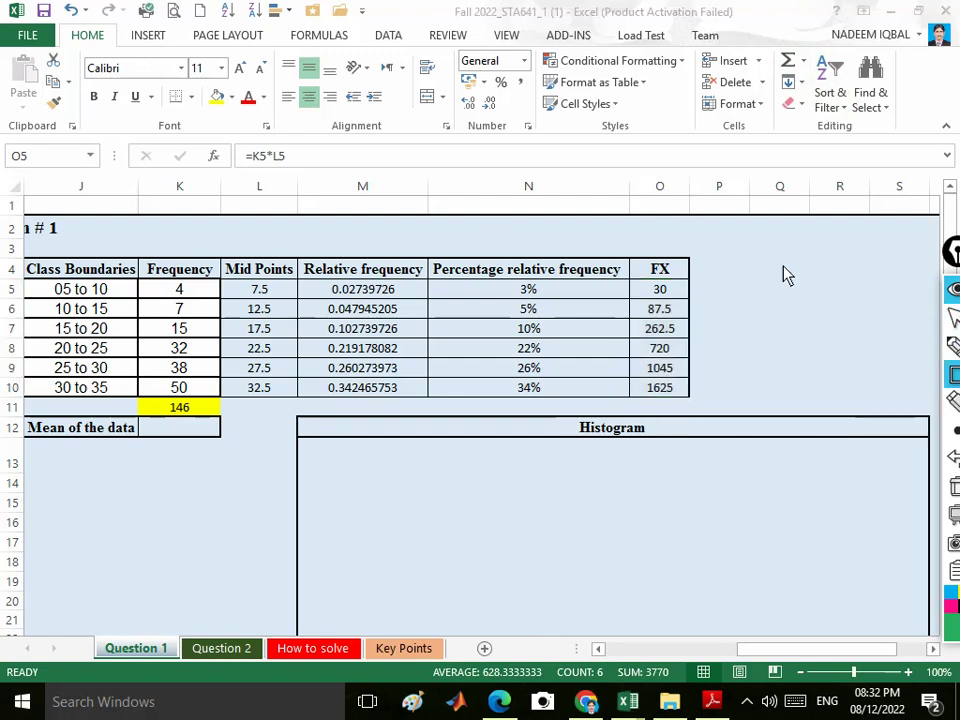
pyautogui.moveTo(768, 40); pyautogui.dragTo(810, 78)
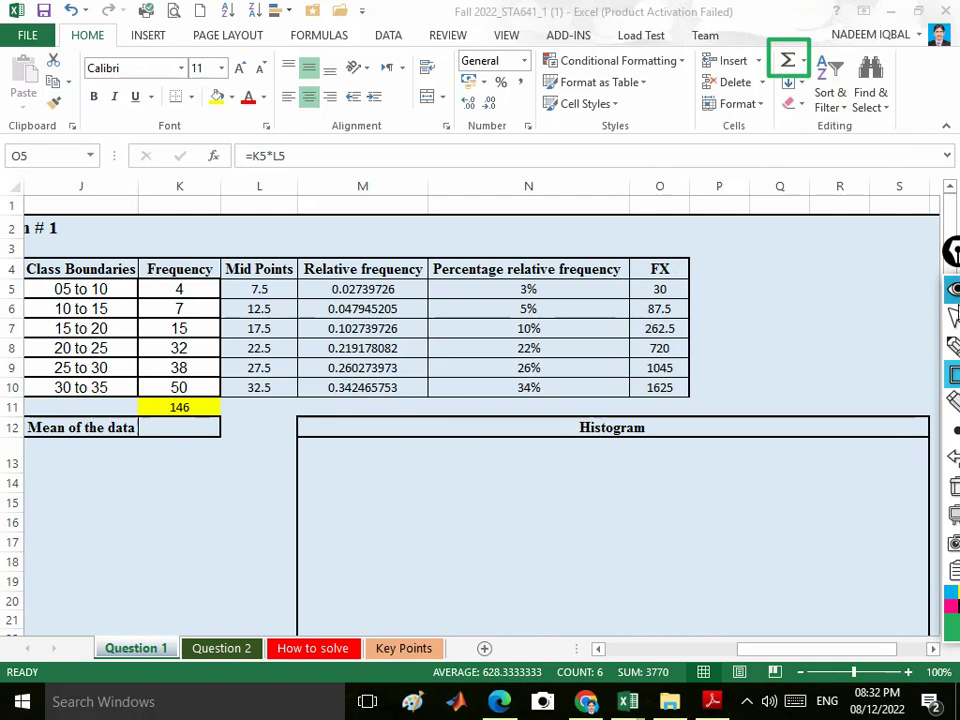
pyautogui.click(956, 487)
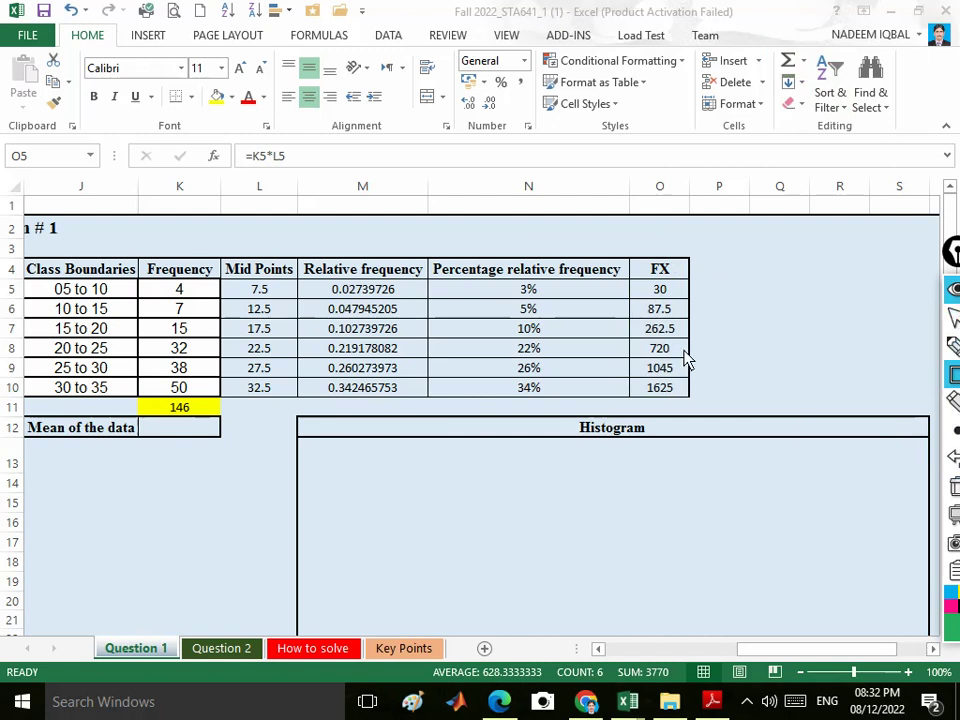
pyautogui.click(642, 289)
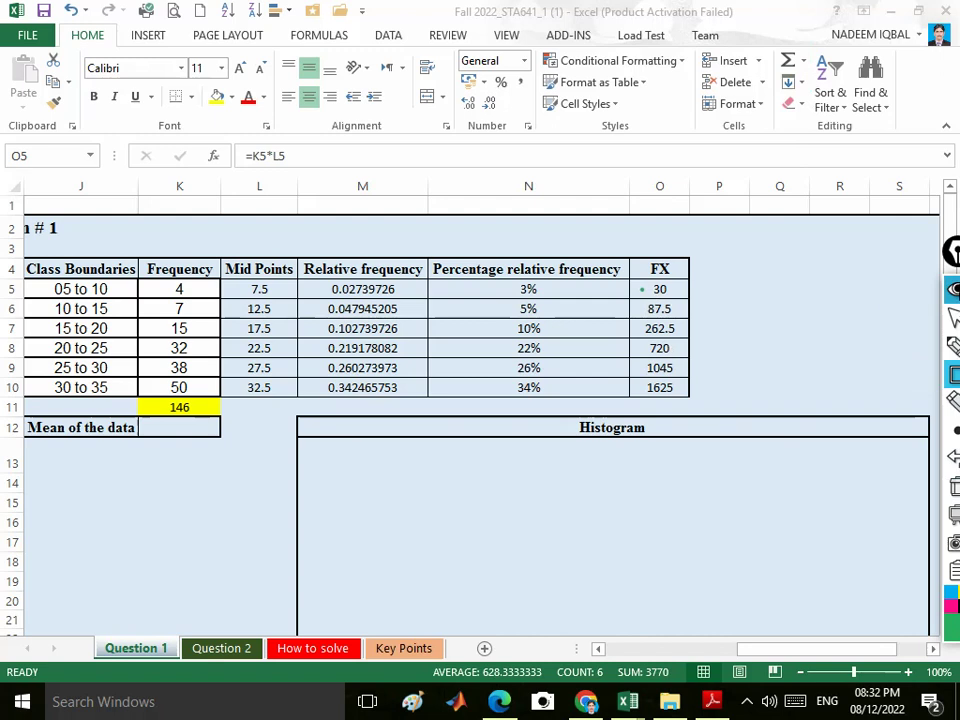
pyautogui.click(955, 317)
pyautogui.click(955, 459)
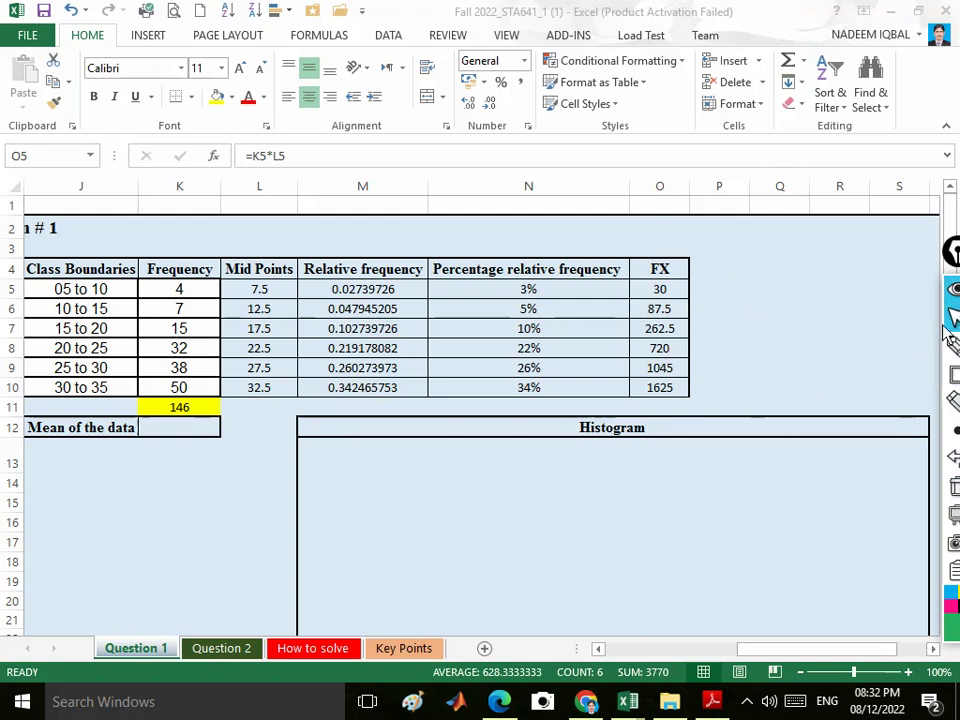
# - Total the FX values O5:O10 in O11 with AutoSum and highlight the total cell in yellow
pyautogui.click(648, 296)
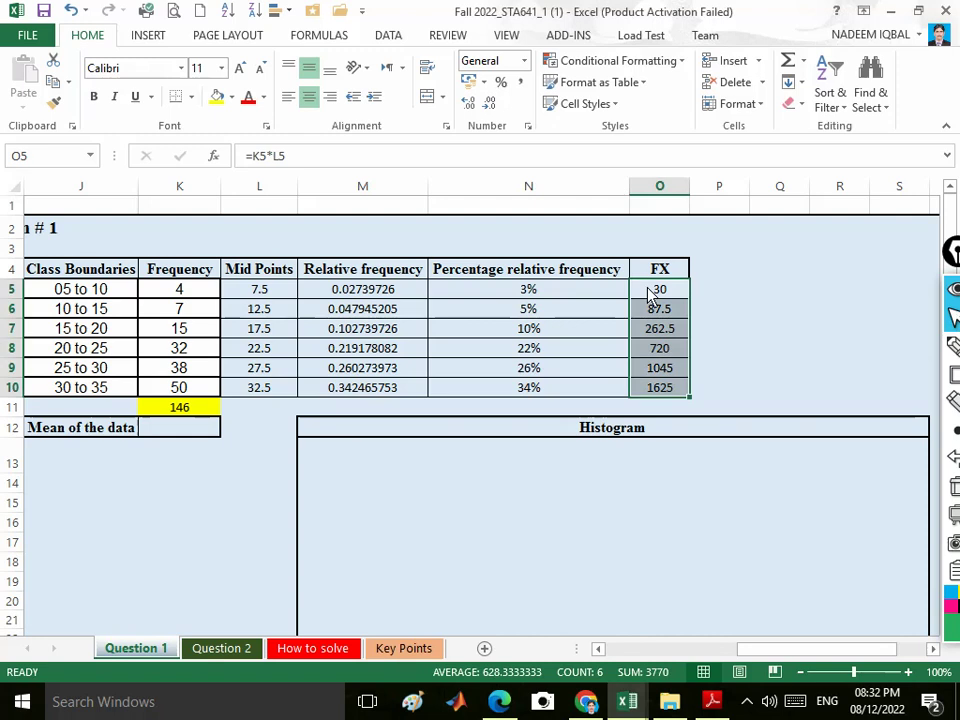
pyautogui.click(789, 64)
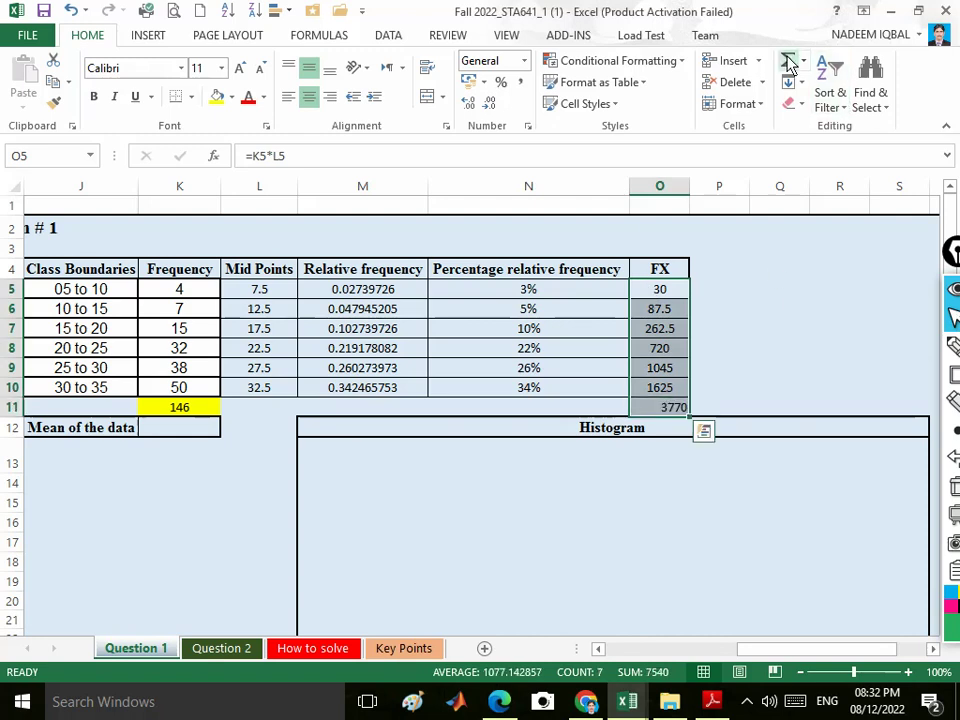
pyautogui.click(662, 410)
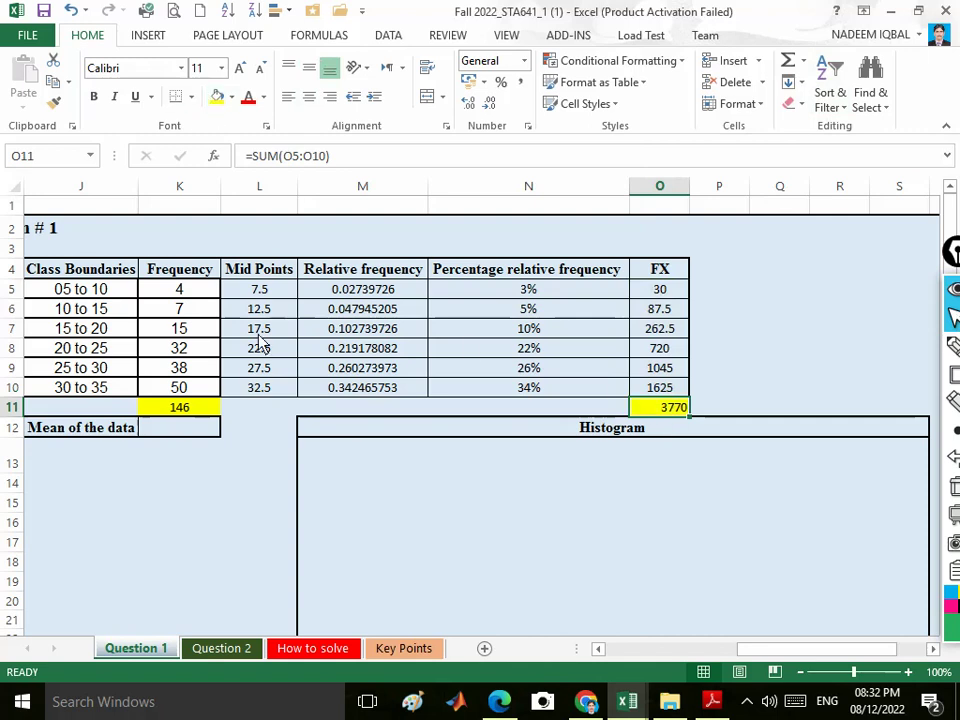
# - Enter the formula =O11/K11 in K12 to calculate the mean of the data
pyautogui.click(172, 437)
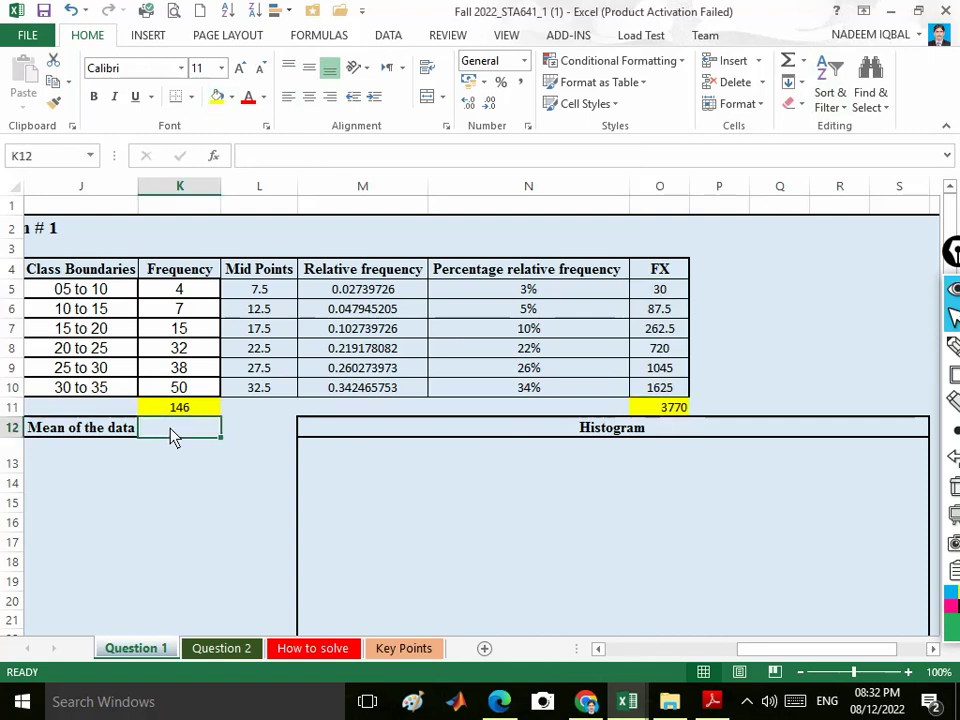
pyautogui.moveTo(763, 658); pyautogui.dragTo(729, 651)
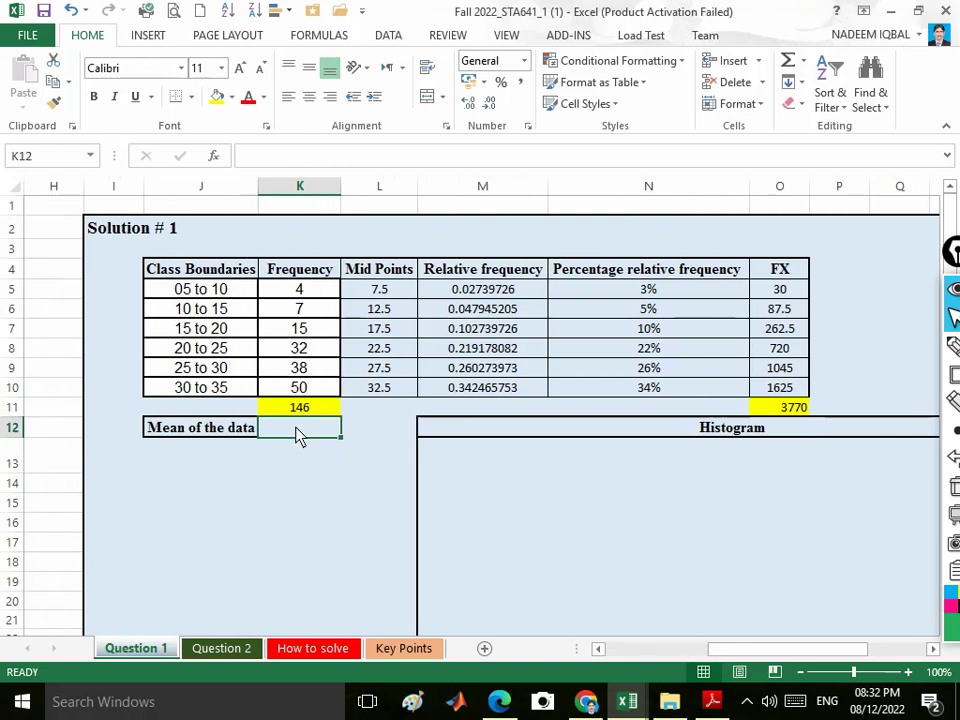
pyautogui.write('=')
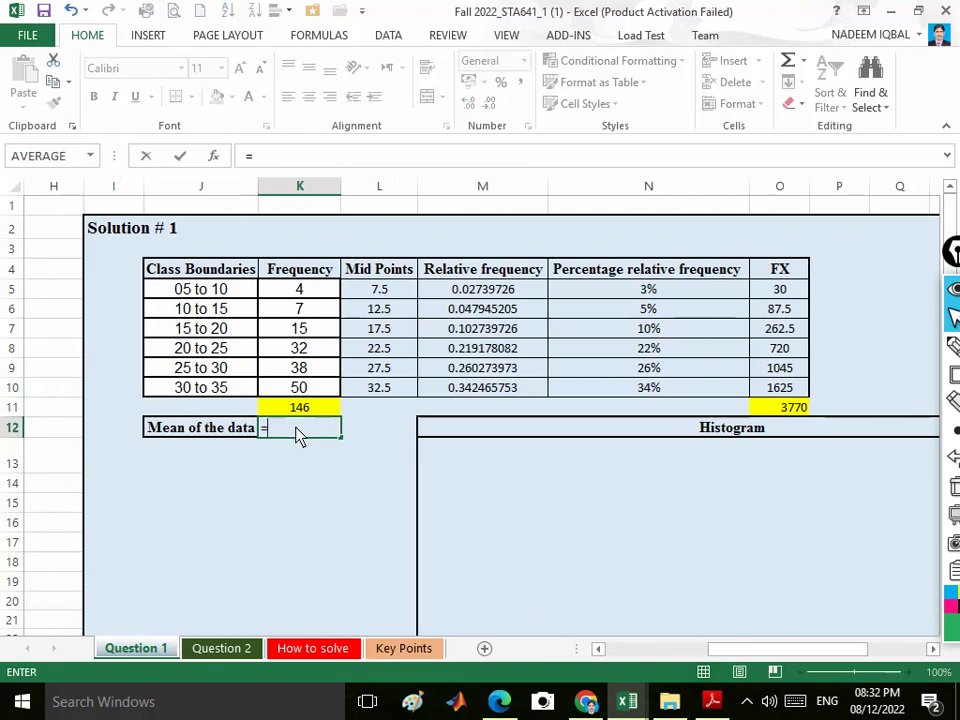
pyautogui.click(797, 417)
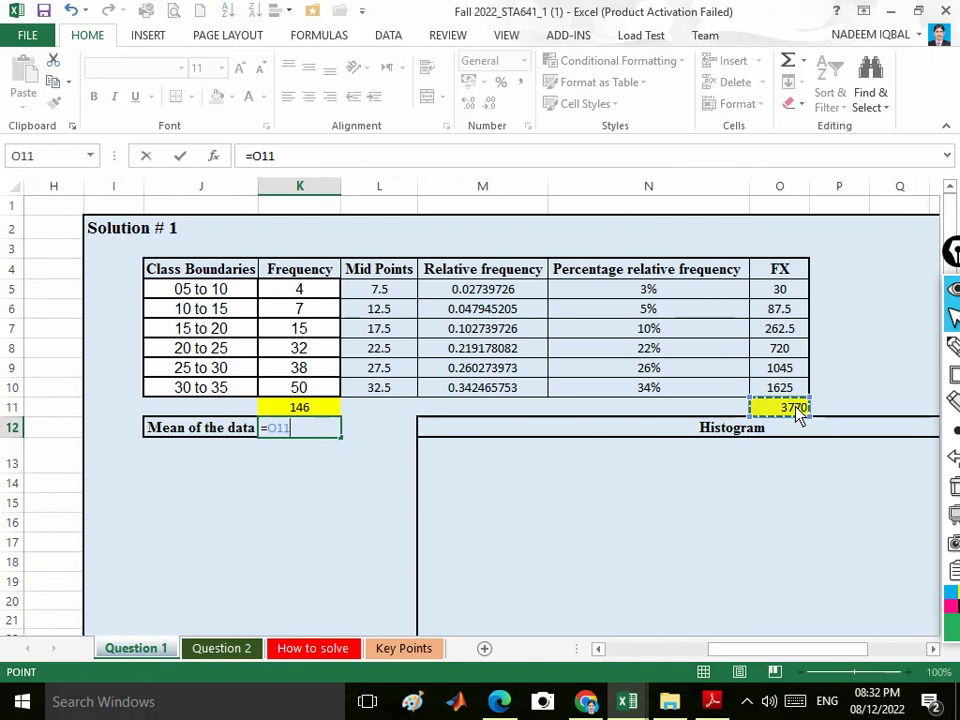
pyautogui.write('/')
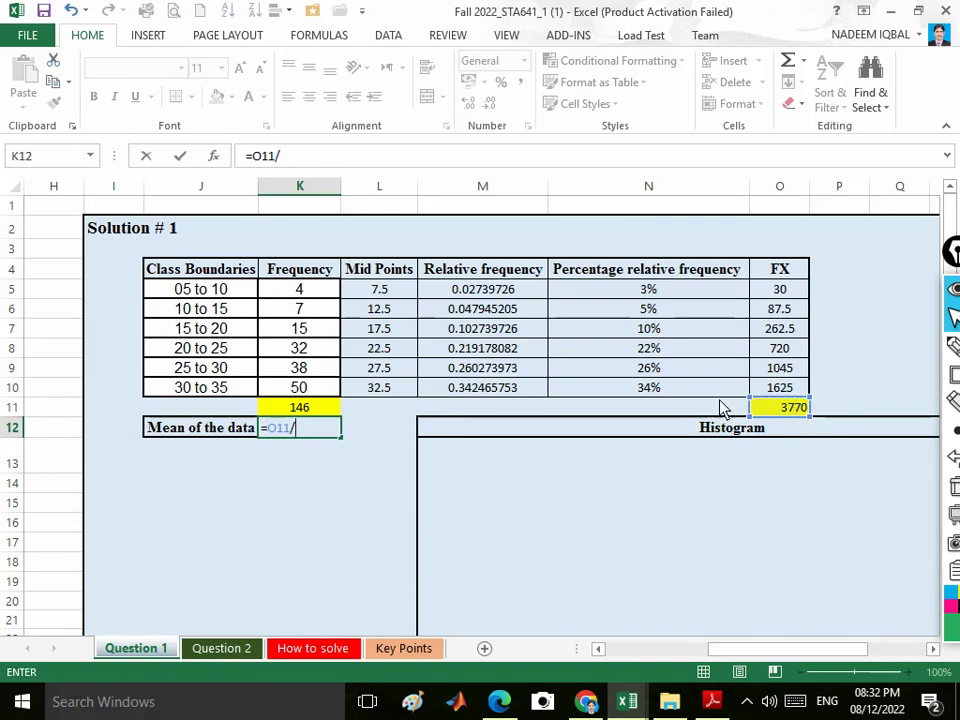
pyautogui.click(310, 412)
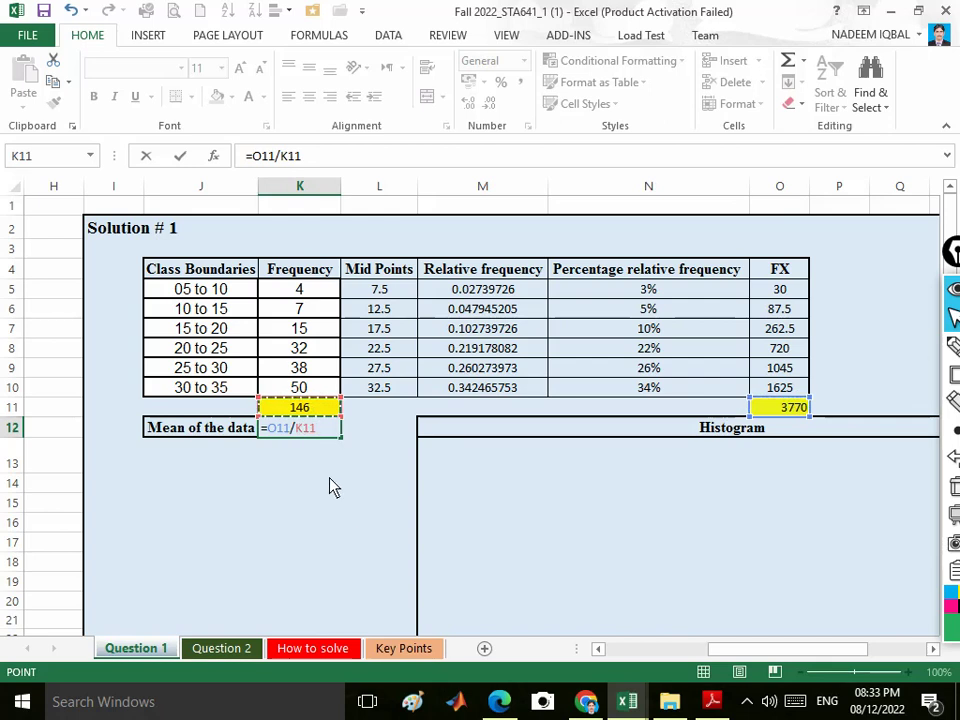
pyautogui.press('Return')
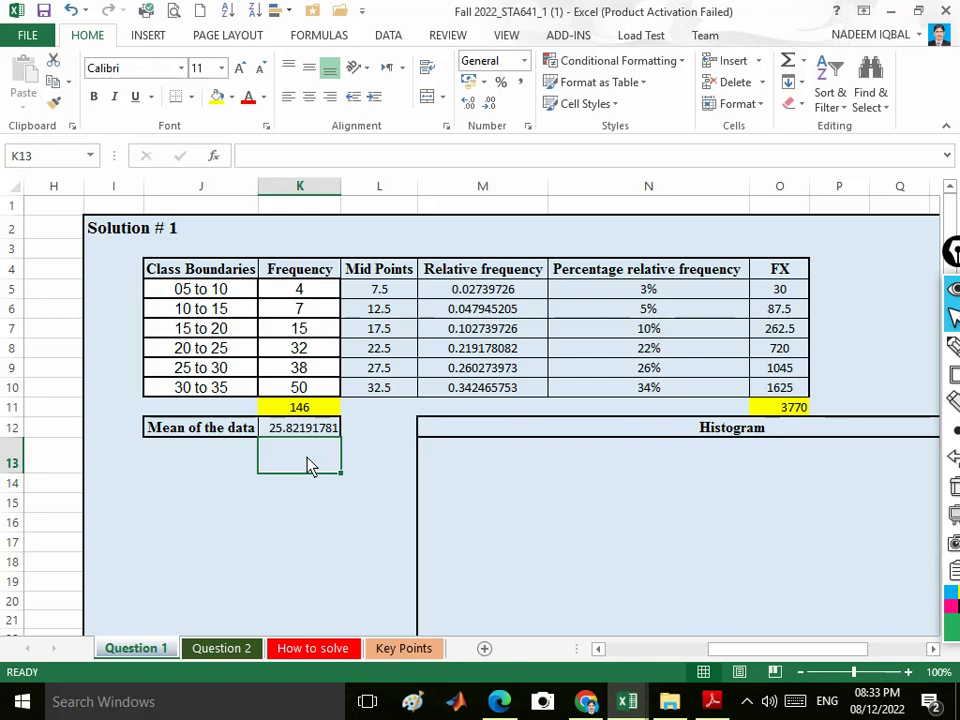
# - Insert the recommended column chart from the Frequency and Mid Points data in K4:L10
pyautogui.scroll(-2, 500, 530)
pyautogui.moveTo(765, 667)
pyautogui.mouseDown()
pyautogui.moveTo(812, 651)
pyautogui.moveTo(776, 658)
pyautogui.mouseUp()
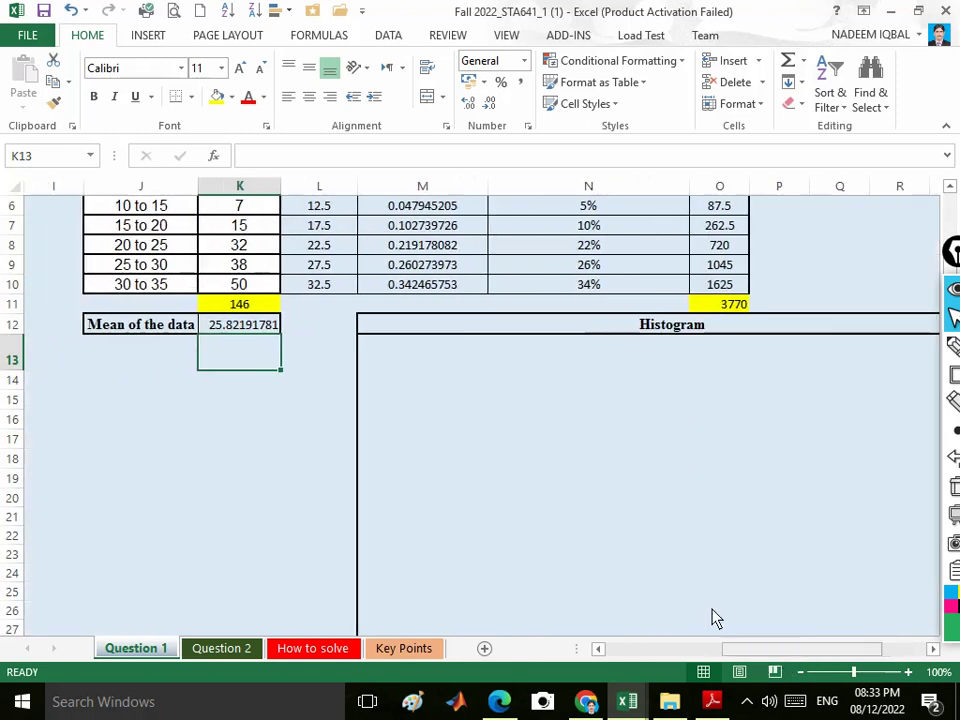
pyautogui.doubleClick(399, 376)
pyautogui.scroll(2, 236, 477)
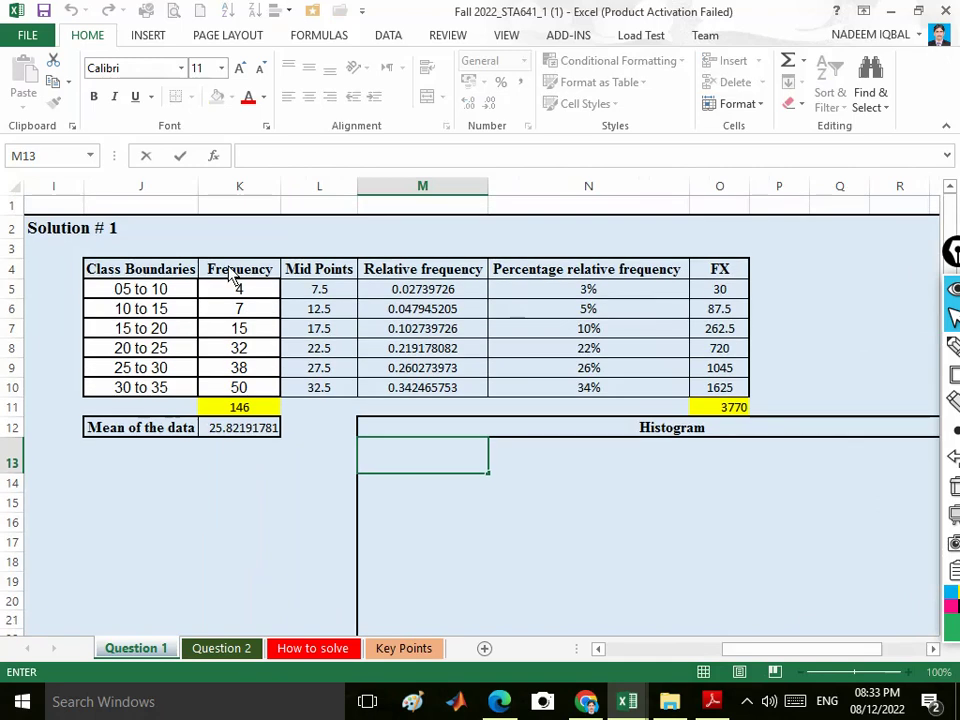
pyautogui.moveTo(233, 278); pyautogui.dragTo(310, 395)
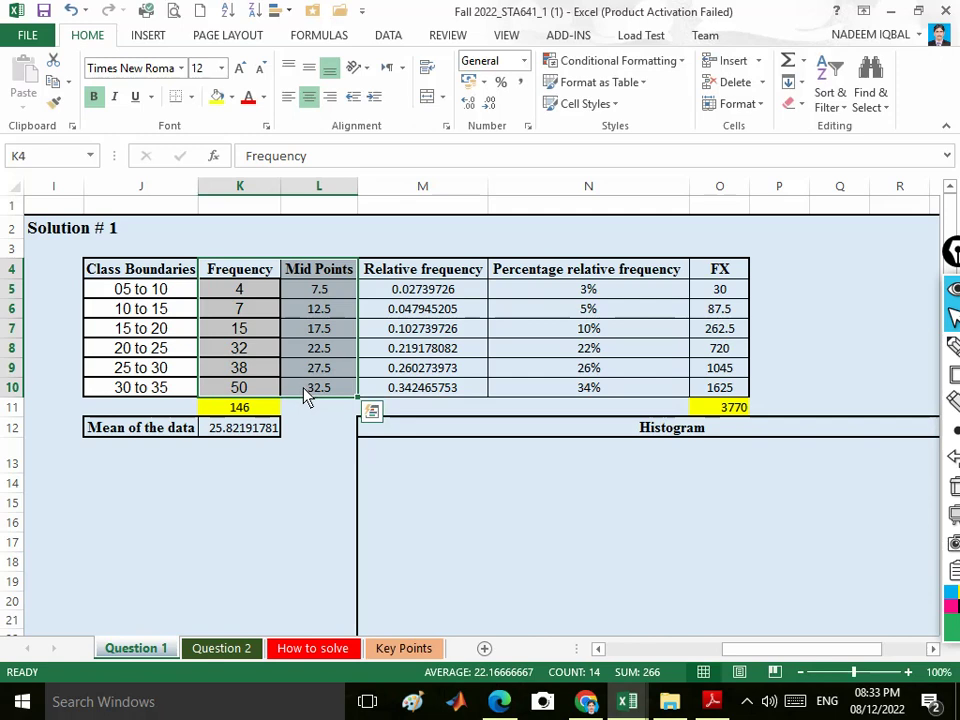
pyautogui.click(147, 36)
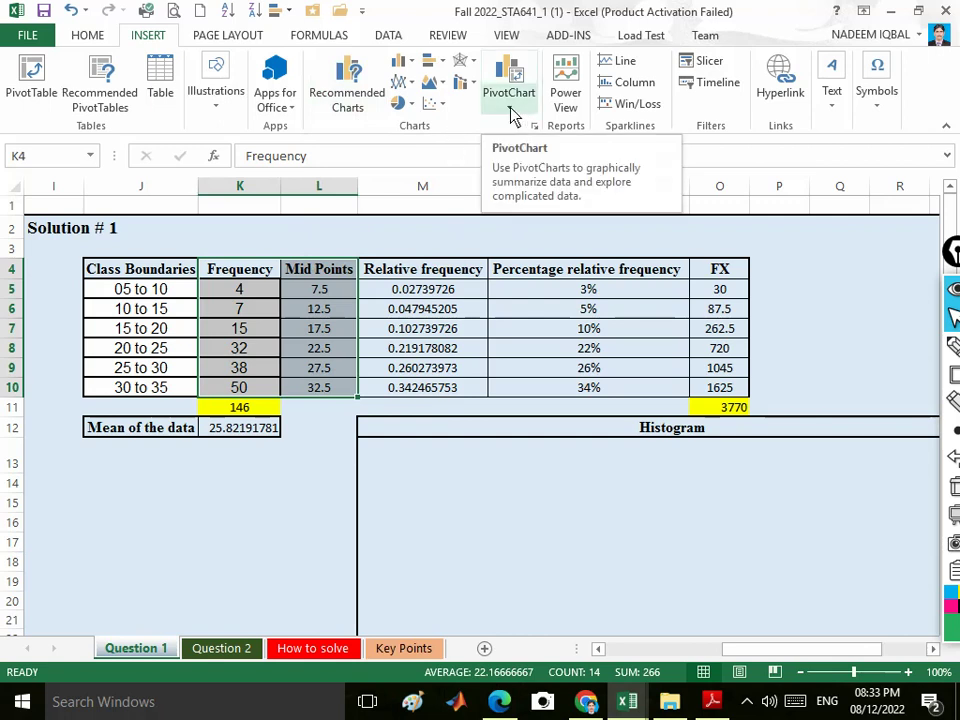
pyautogui.click(343, 108)
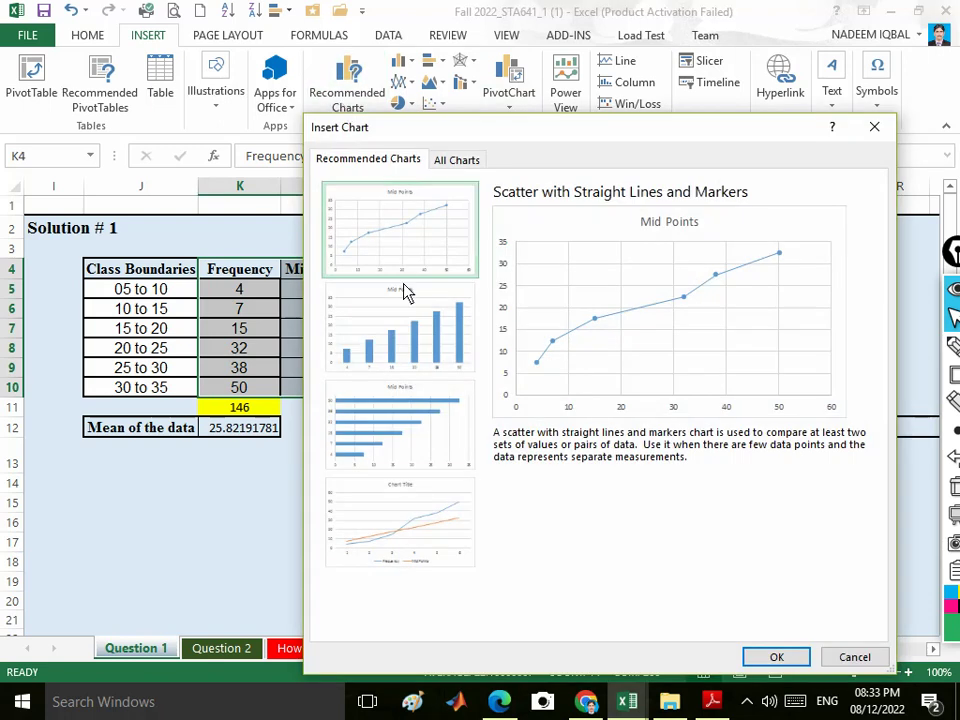
pyautogui.doubleClick(399, 328)
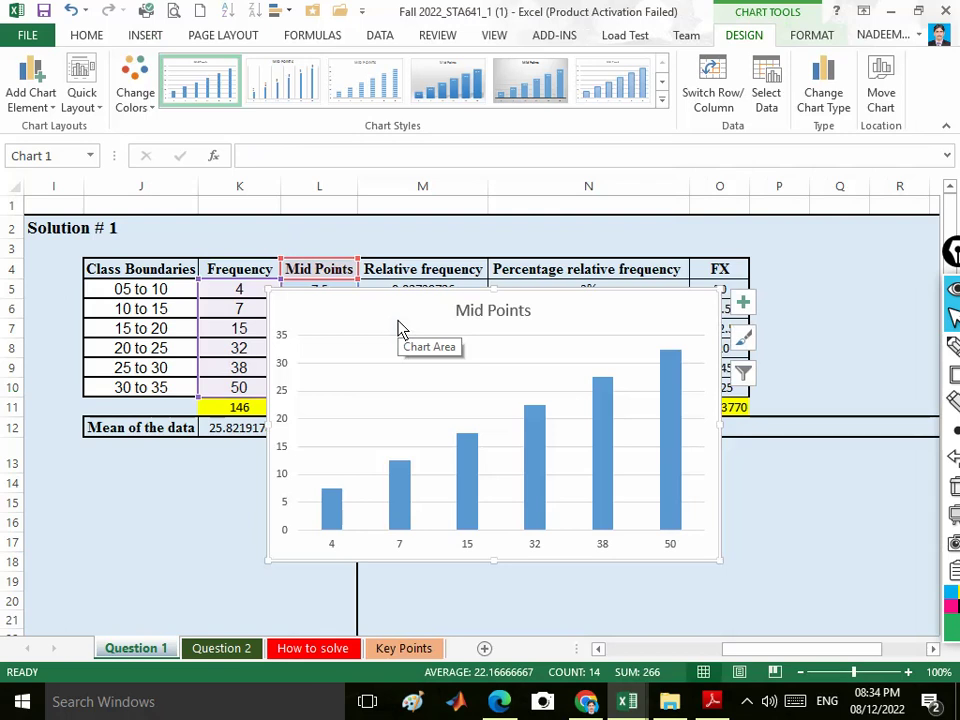
# - Apply the chart style with wide shadowed columns and data labels on a grey gradient, and add axis titles
pyautogui.click(662, 101)
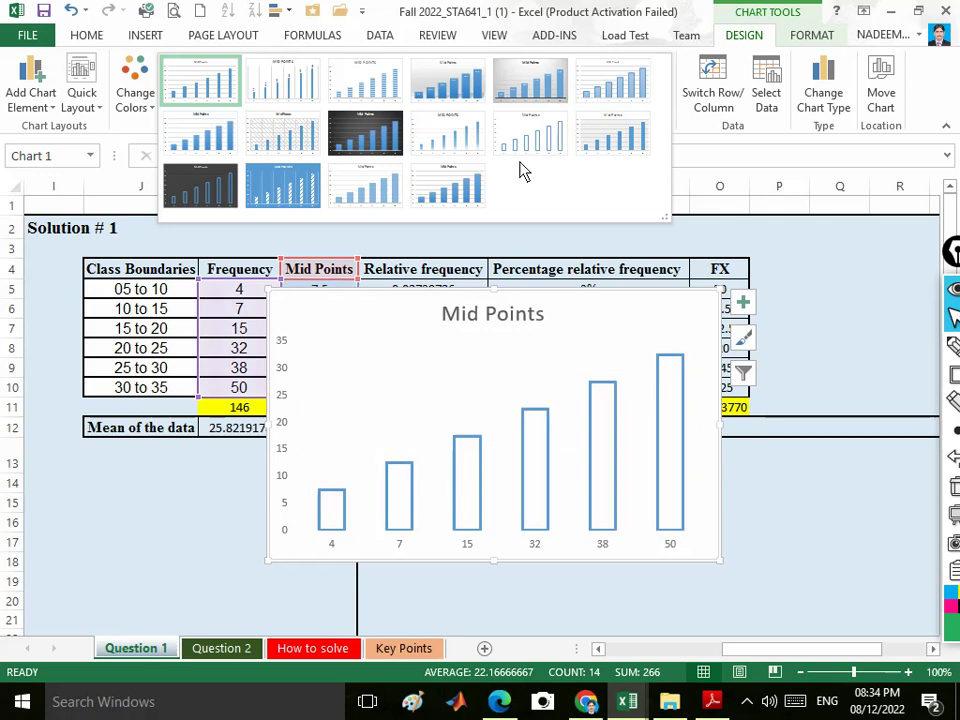
pyautogui.click(447, 93)
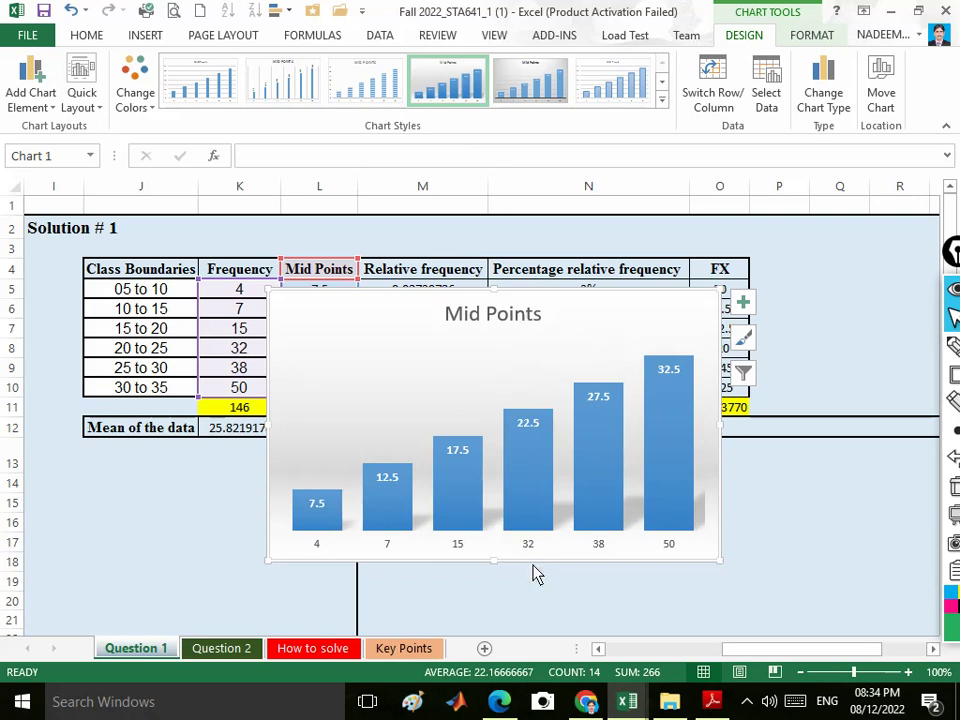
pyautogui.click(746, 310)
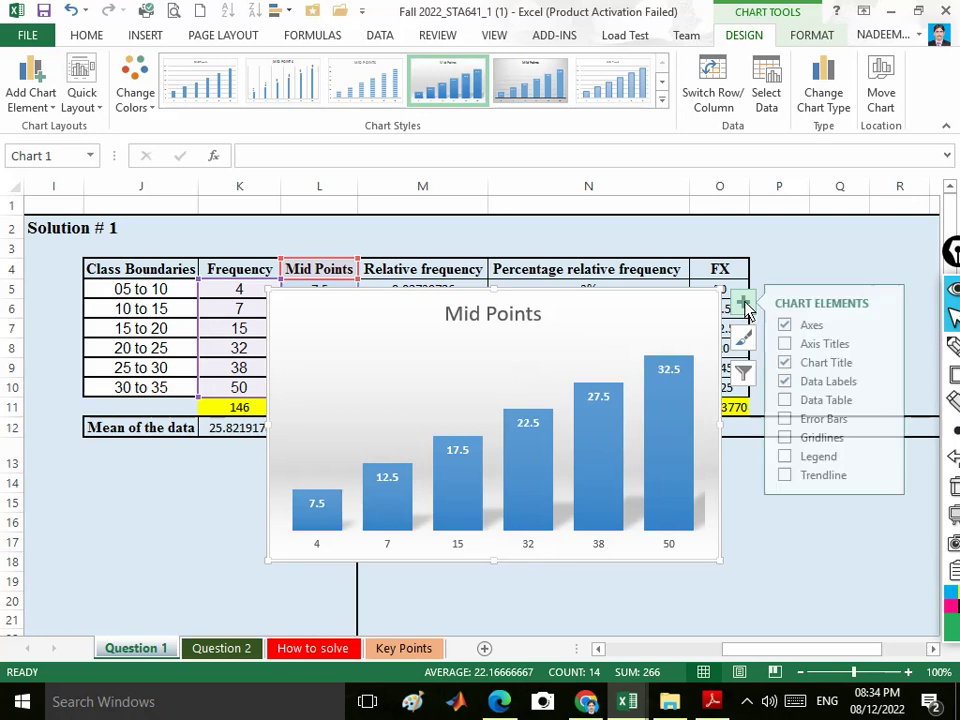
pyautogui.click(790, 345)
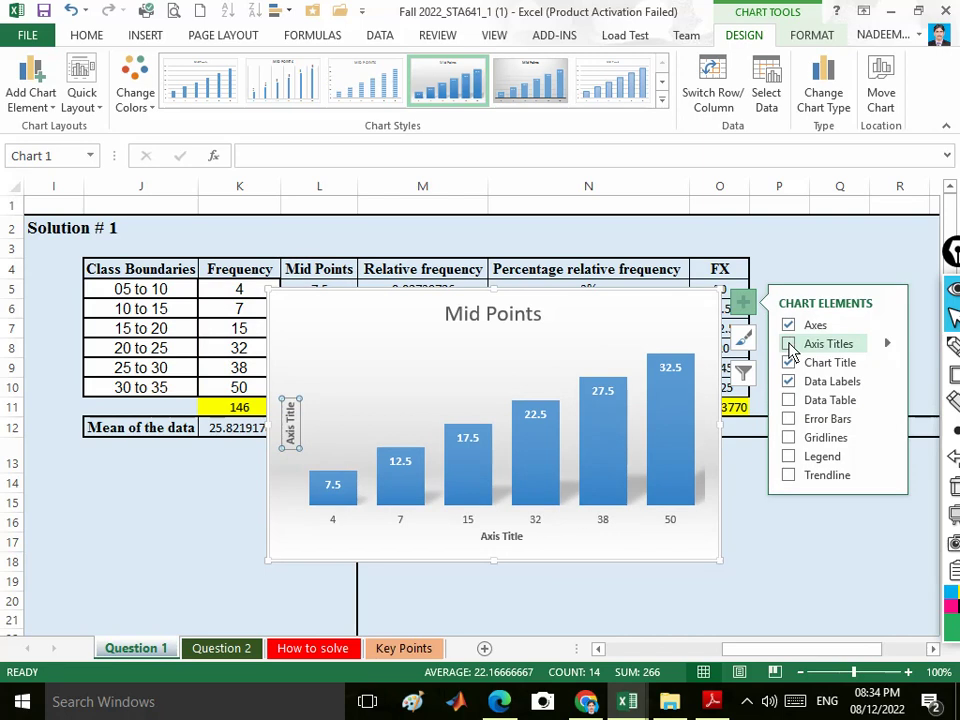
pyautogui.click(788, 362)
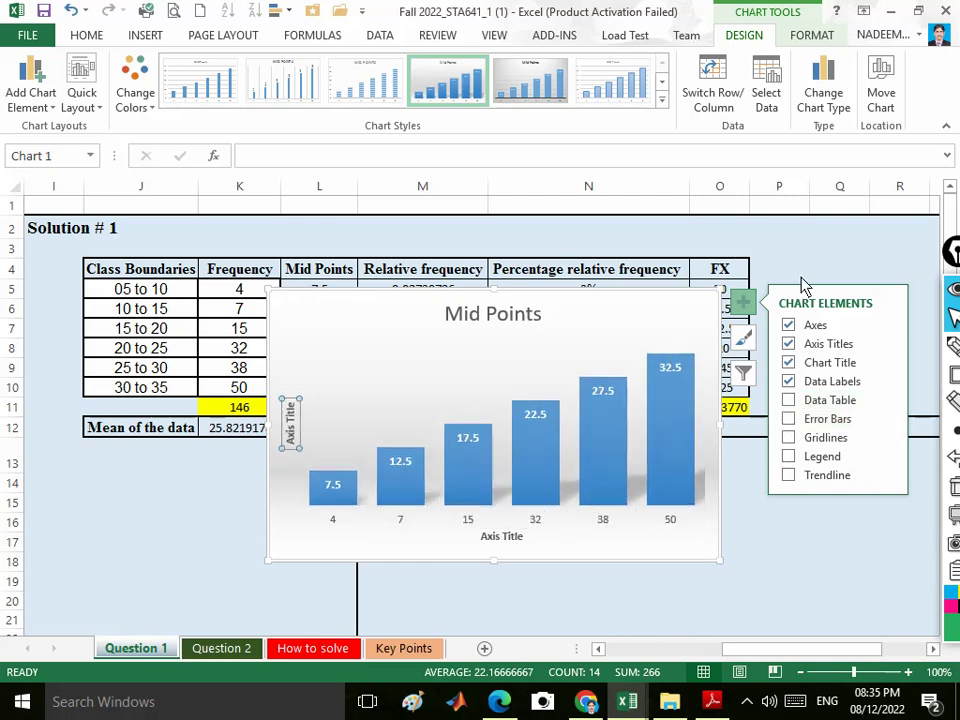
# - Look through the style and colour options available for the Mid Points chart
pyautogui.click(749, 340)
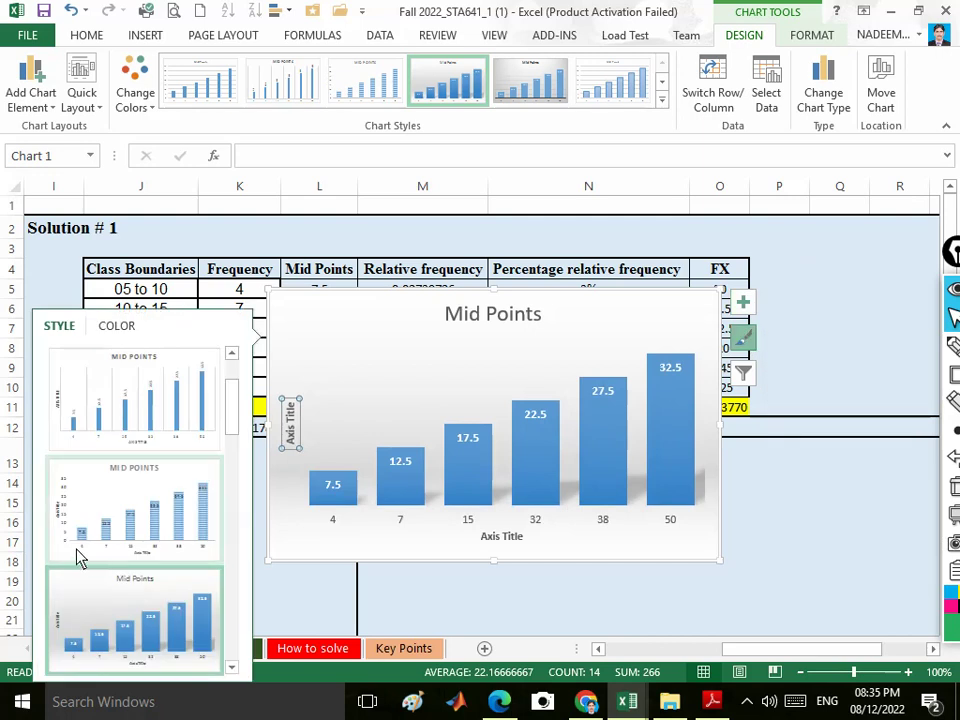
pyautogui.scroll(2, 125, 530)
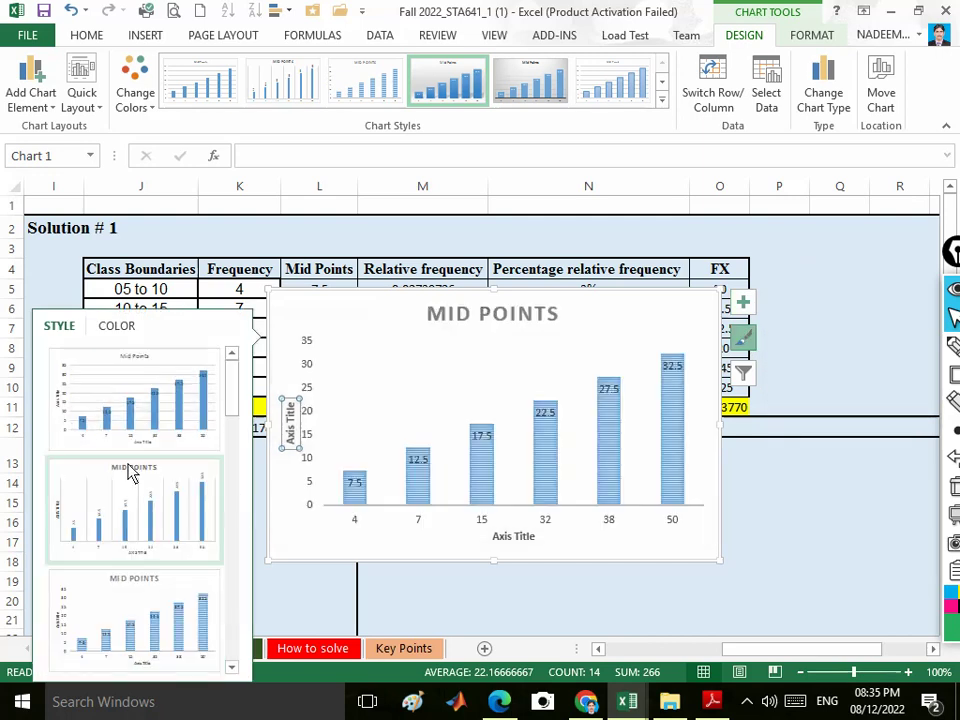
pyautogui.click(103, 333)
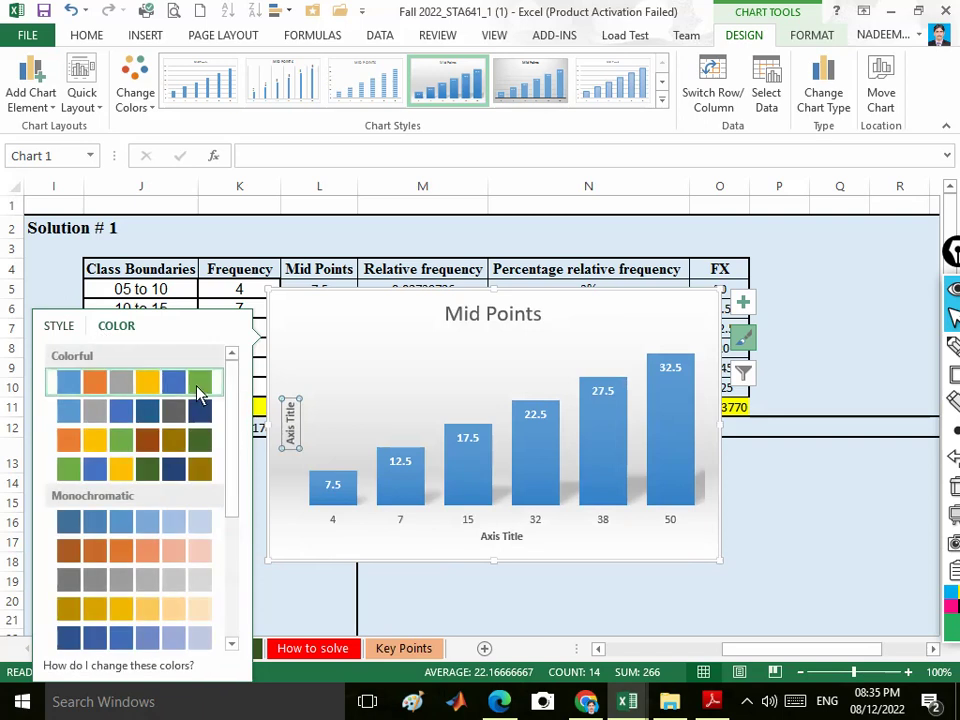
pyautogui.click(587, 445)
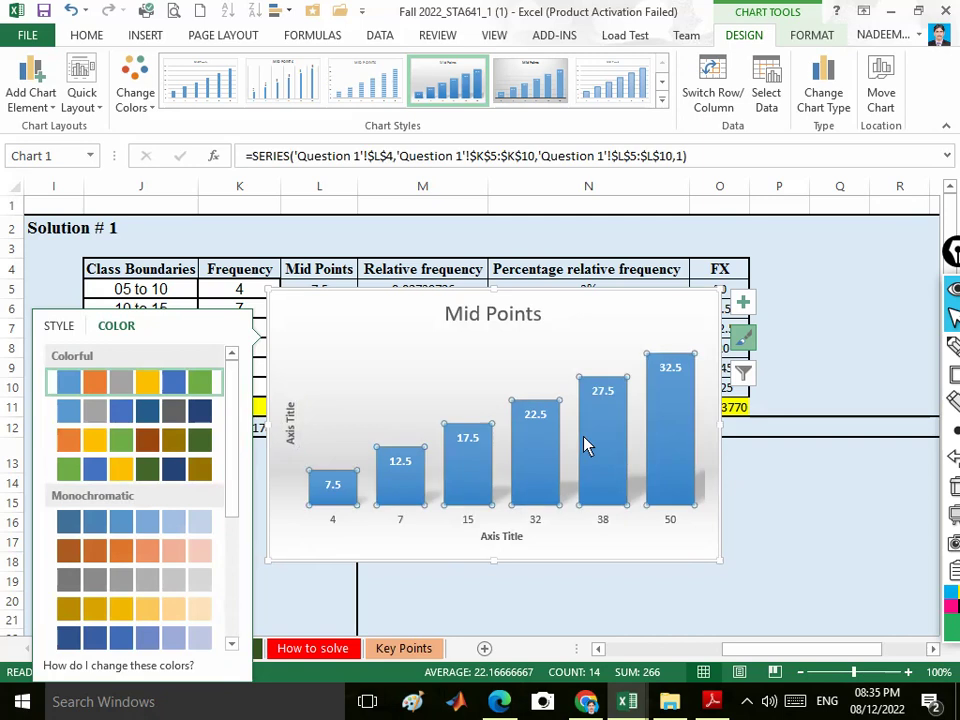
pyautogui.click(460, 371)
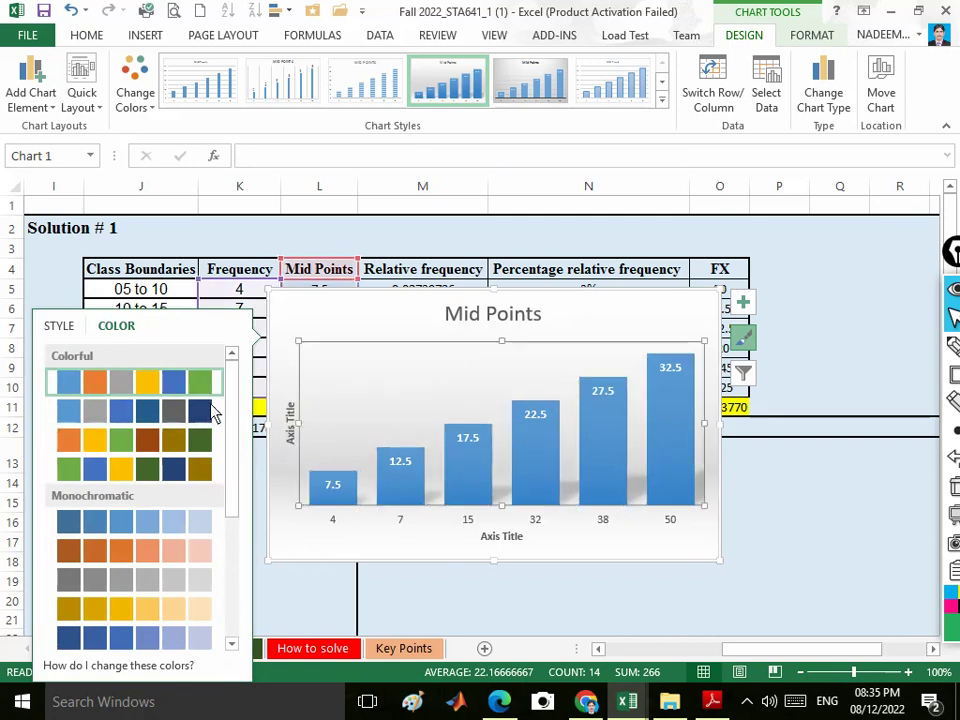
# - Recolor the Mid Points chart with the green monochromatic palette
pyautogui.scroll(-3, 176, 568)
pyautogui.scroll(3, 174, 560)
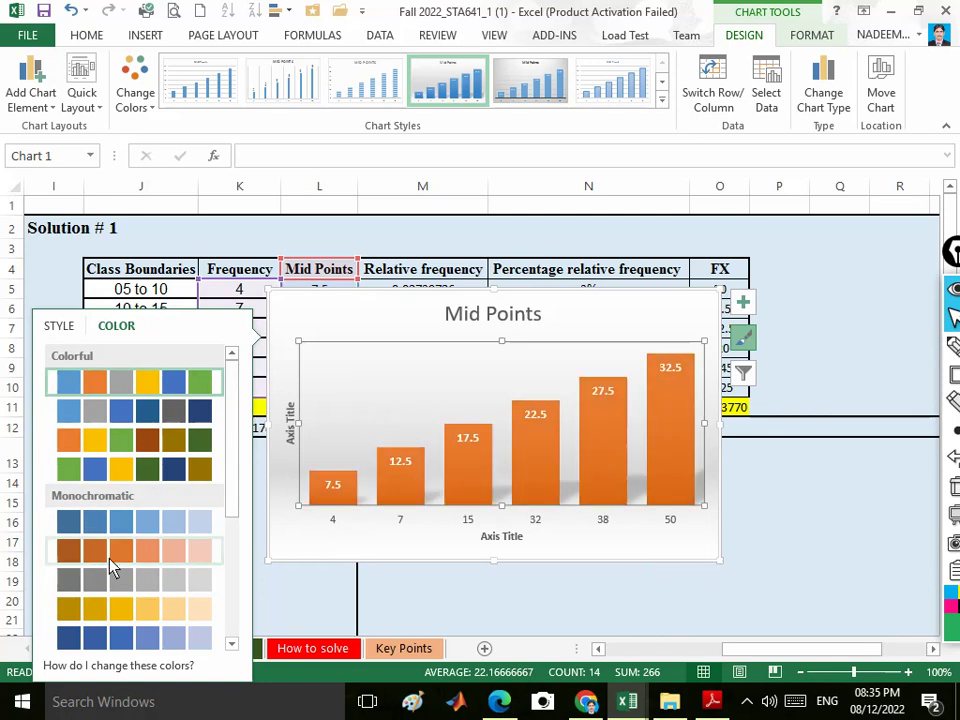
pyautogui.scroll(-3, 107, 570)
pyautogui.click(66, 522)
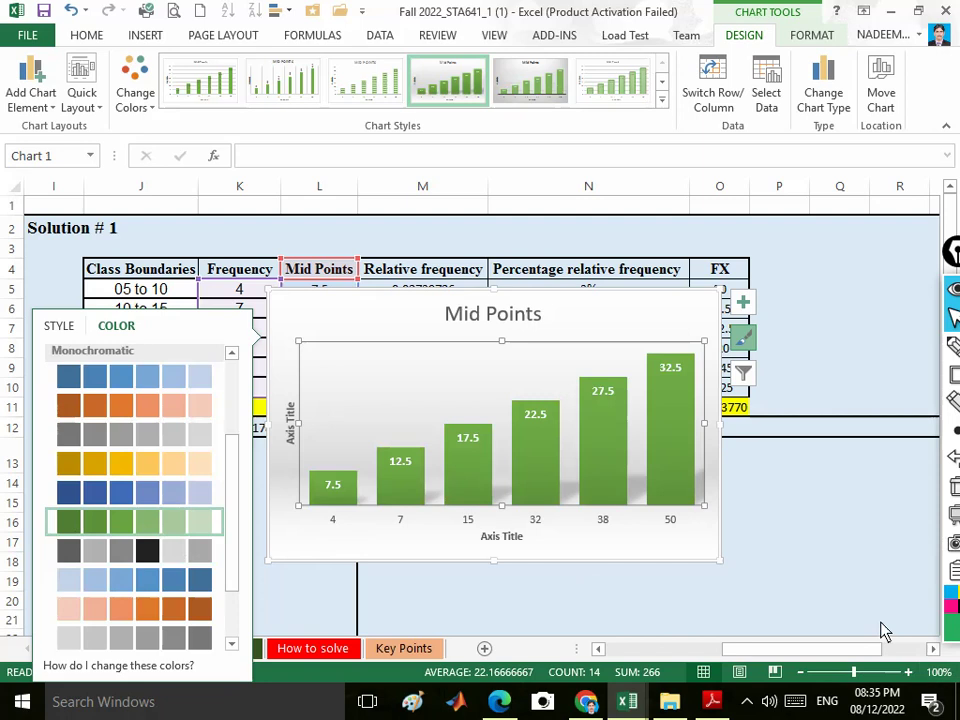
# - Check the chart's series and category filters, and open the formatting options of the column series
pyautogui.click(743, 373)
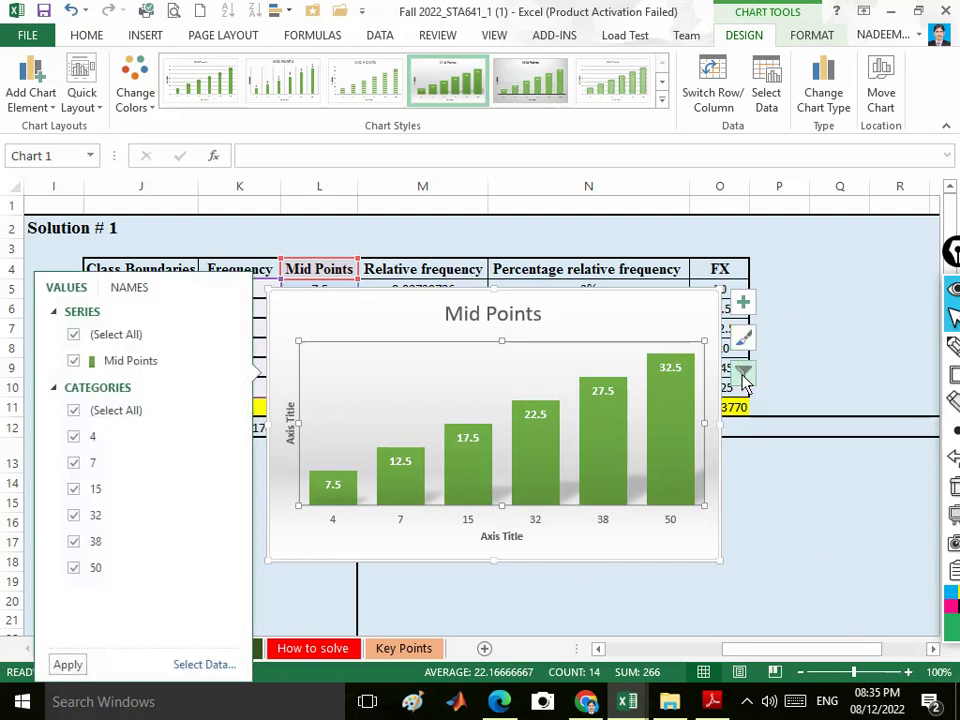
pyautogui.click(698, 318)
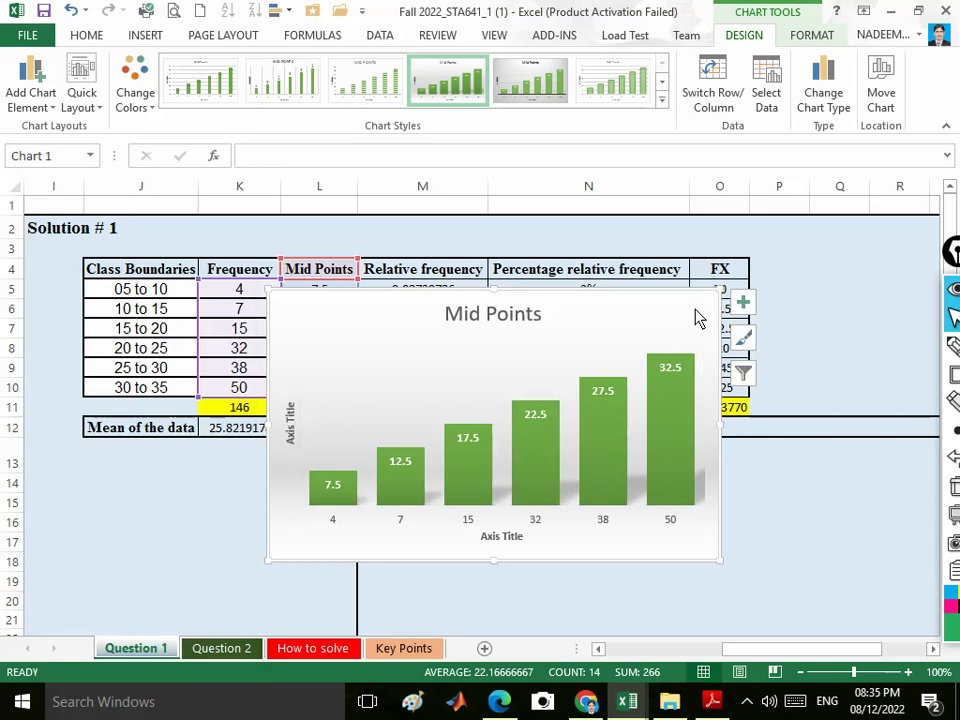
pyautogui.doubleClick(684, 403)
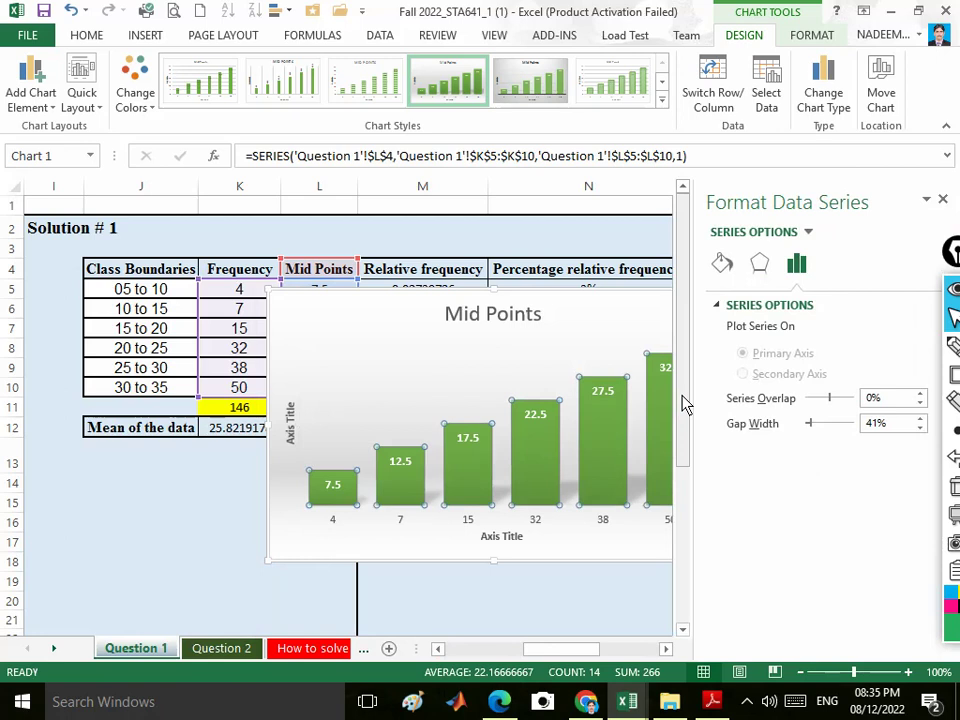
# - Examine the frequency distribution, histogram and frequency polygon examples in STA641 (1-15).pdf in Adobe Reader, and return to the Fall 2022_STA641_1 (1) workbook in Excel
pyautogui.click(712, 703)
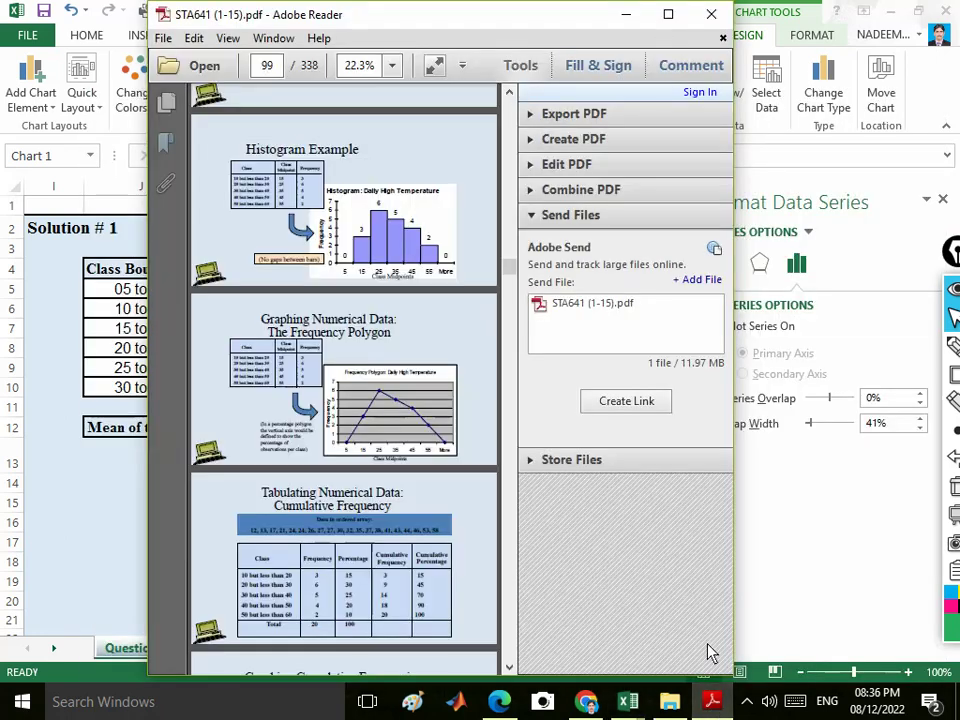
pyautogui.click(665, 18)
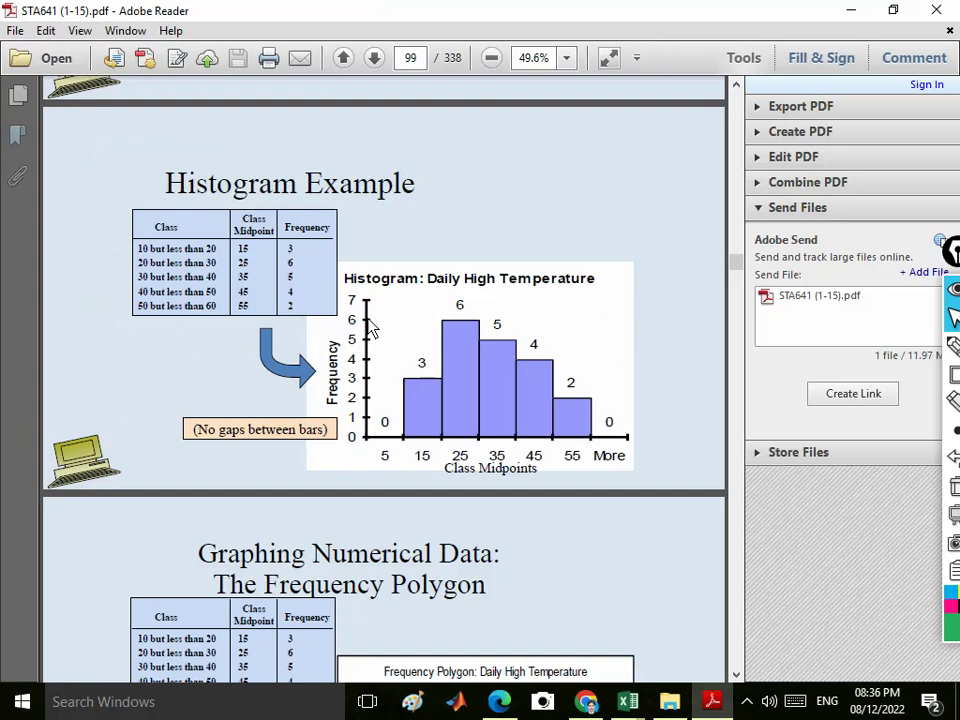
pyautogui.scroll(4, 369, 327)
pyautogui.scroll(-6, 369, 327)
pyautogui.scroll(-2, 459, 424)
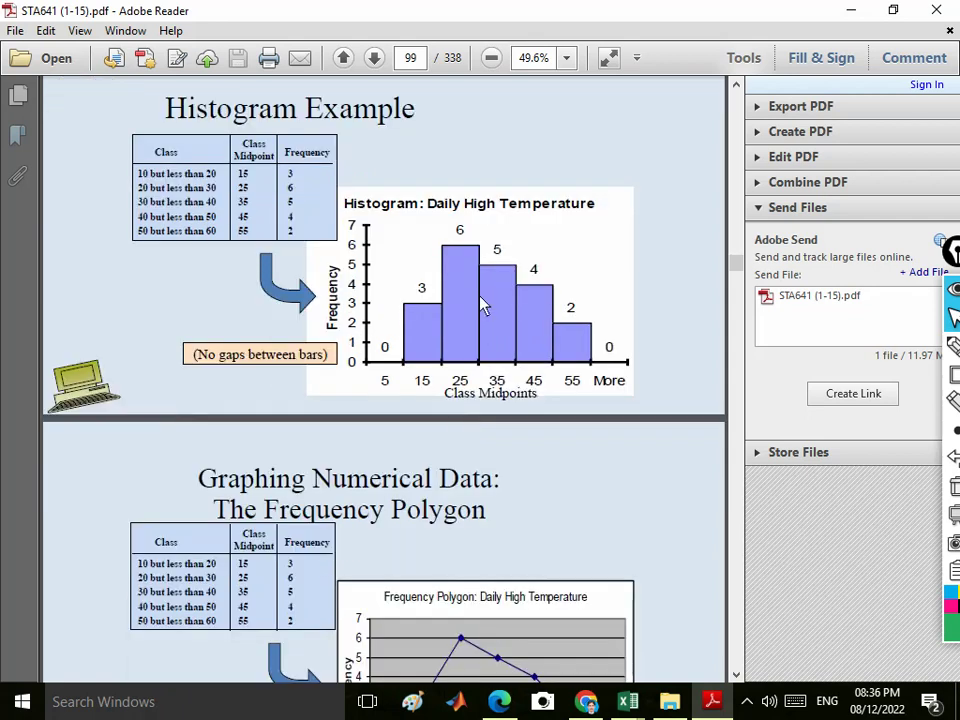
pyautogui.scroll(-2, 480, 306)
pyautogui.scroll(2, 478, 306)
pyautogui.scroll(20, 478, 306)
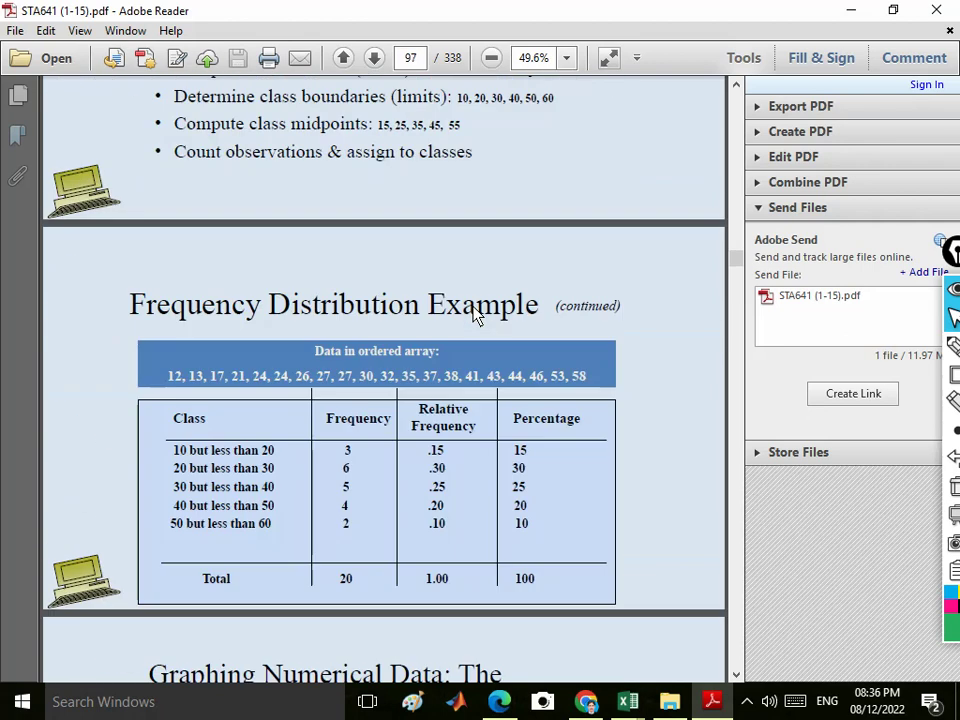
pyautogui.scroll(18, 476, 396)
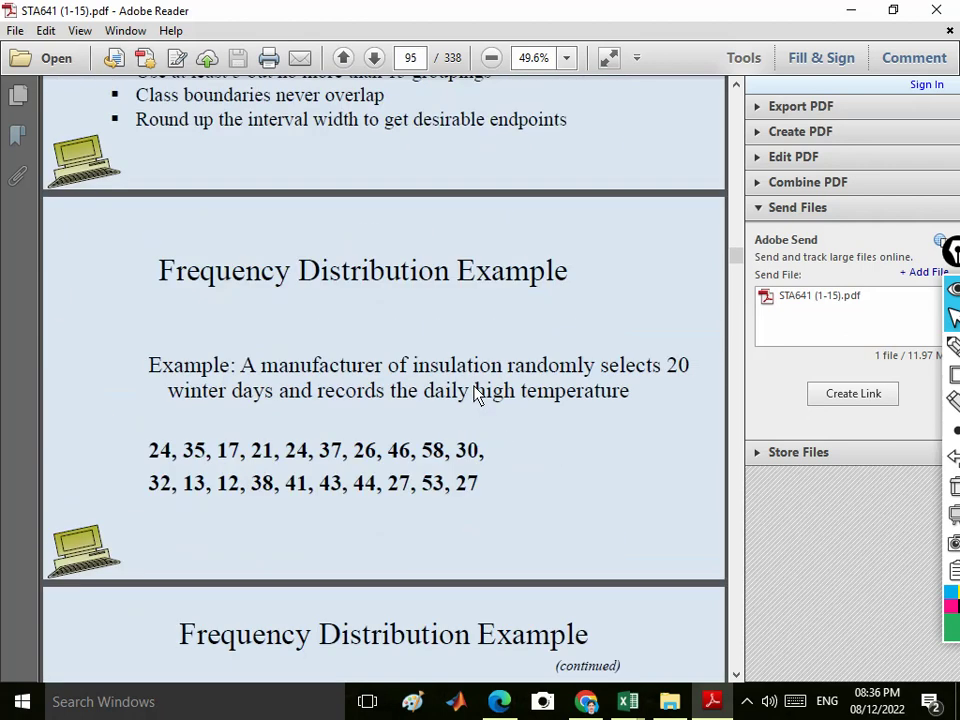
pyautogui.scroll(5, 476, 394)
pyautogui.scroll(-11, 474, 390)
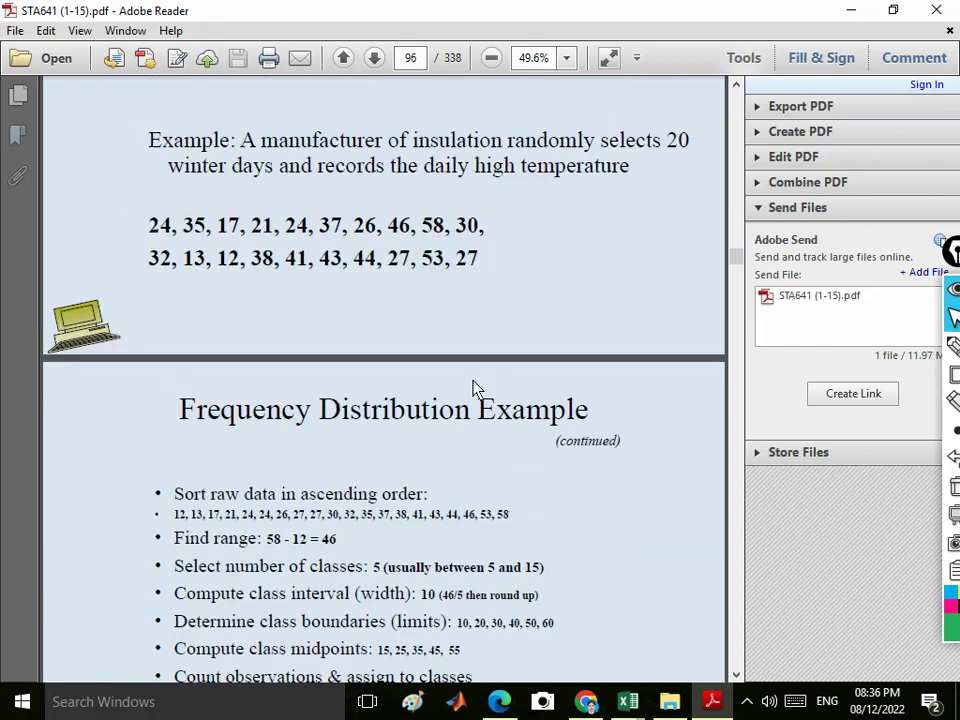
pyautogui.scroll(-20, 476, 387)
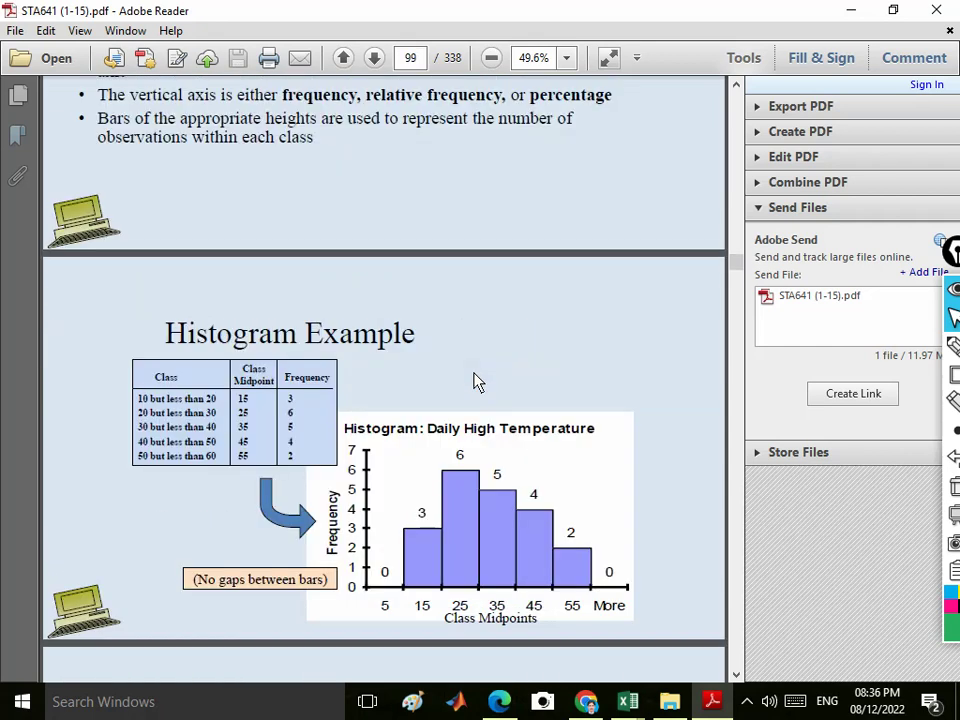
pyautogui.scroll(-9, 476, 381)
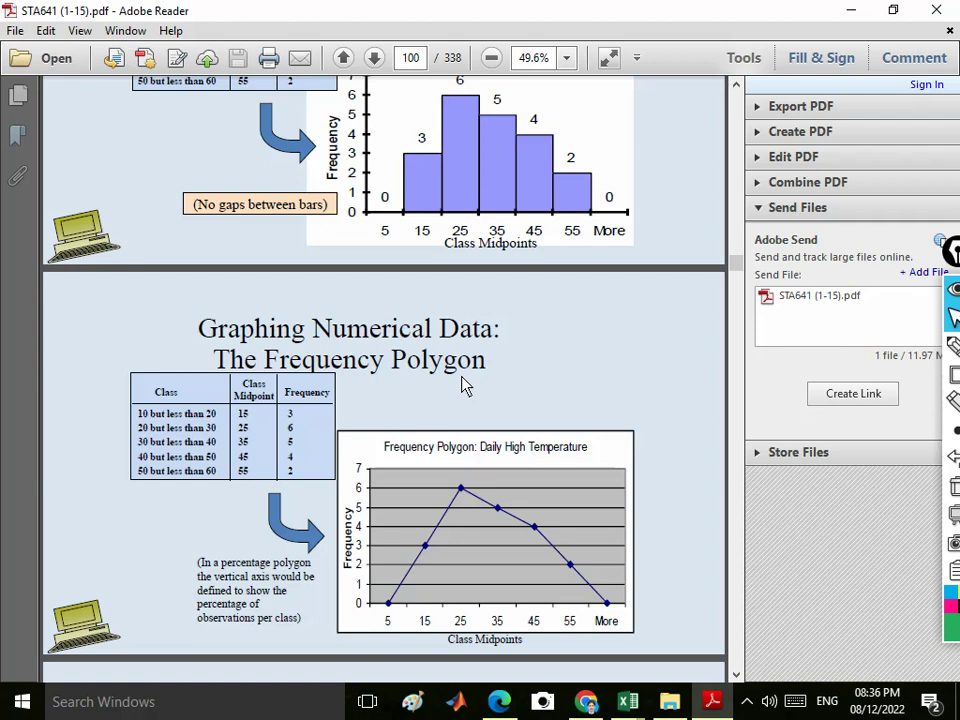
pyautogui.scroll(2, 465, 385)
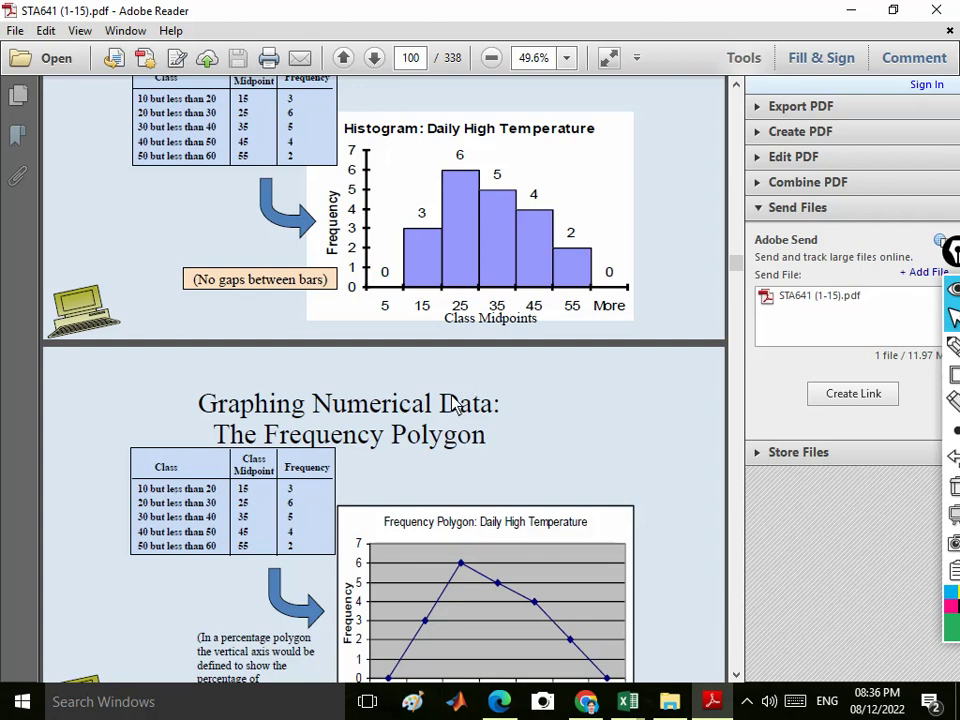
pyautogui.scroll(-9, 477, 405)
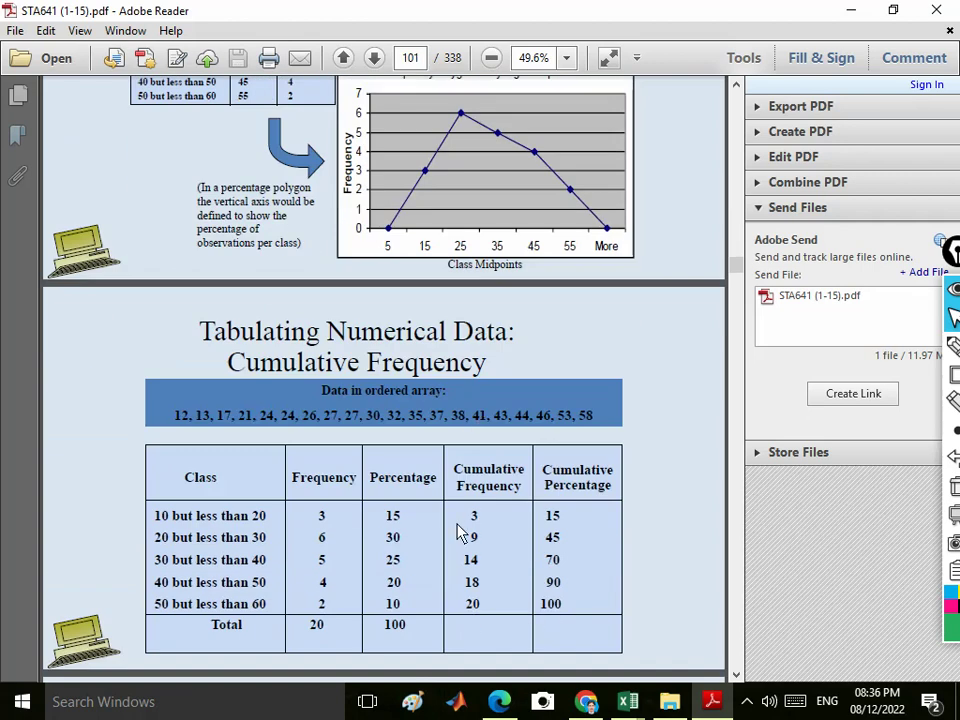
pyautogui.moveTo(623, 703)
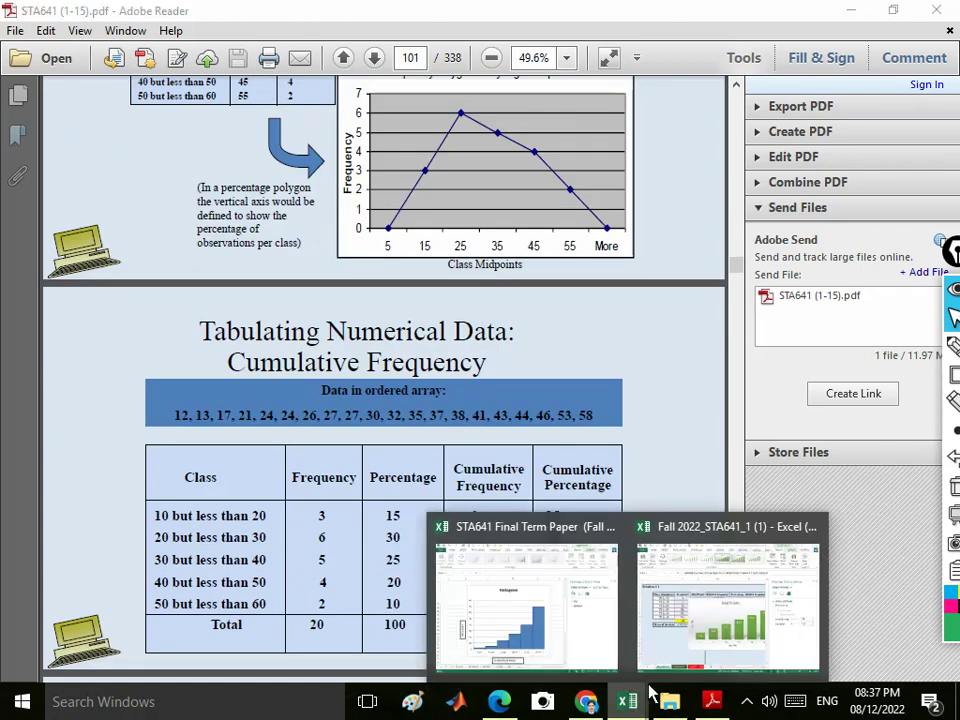
pyautogui.click(696, 609)
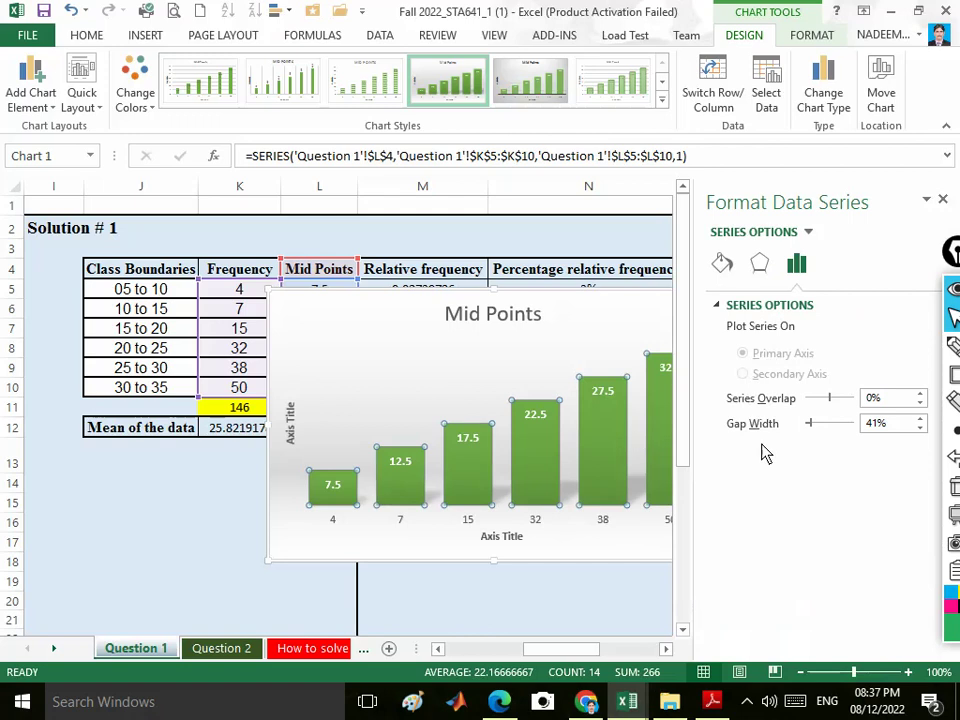
# - Outline the Gap Width setting with an on-screen rectangle and clear the annotation
pyautogui.click(600, 418)
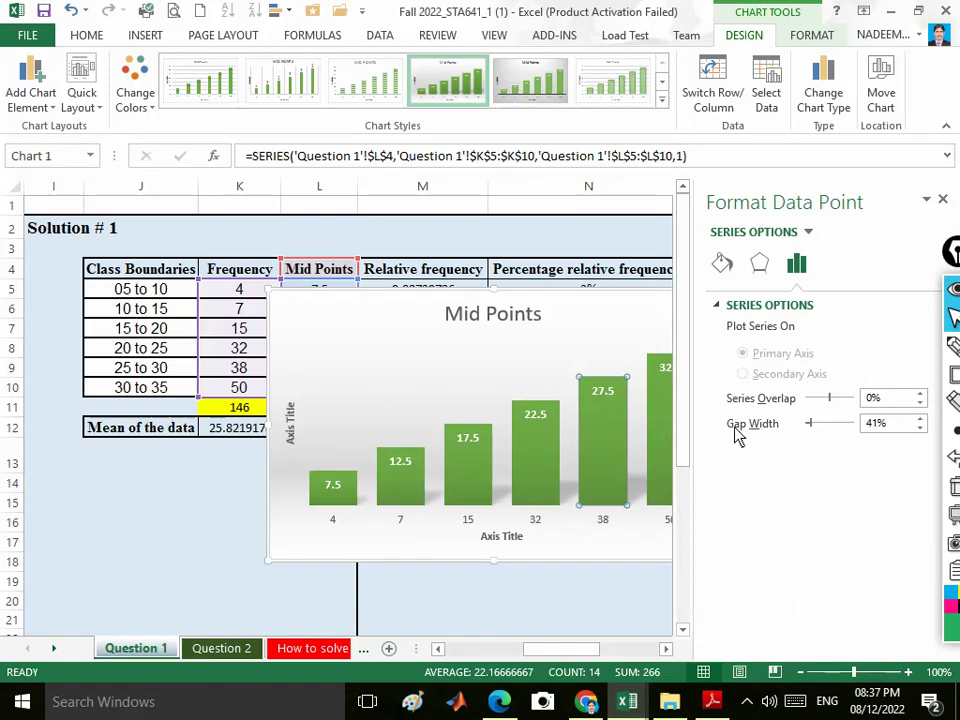
pyautogui.click(953, 374)
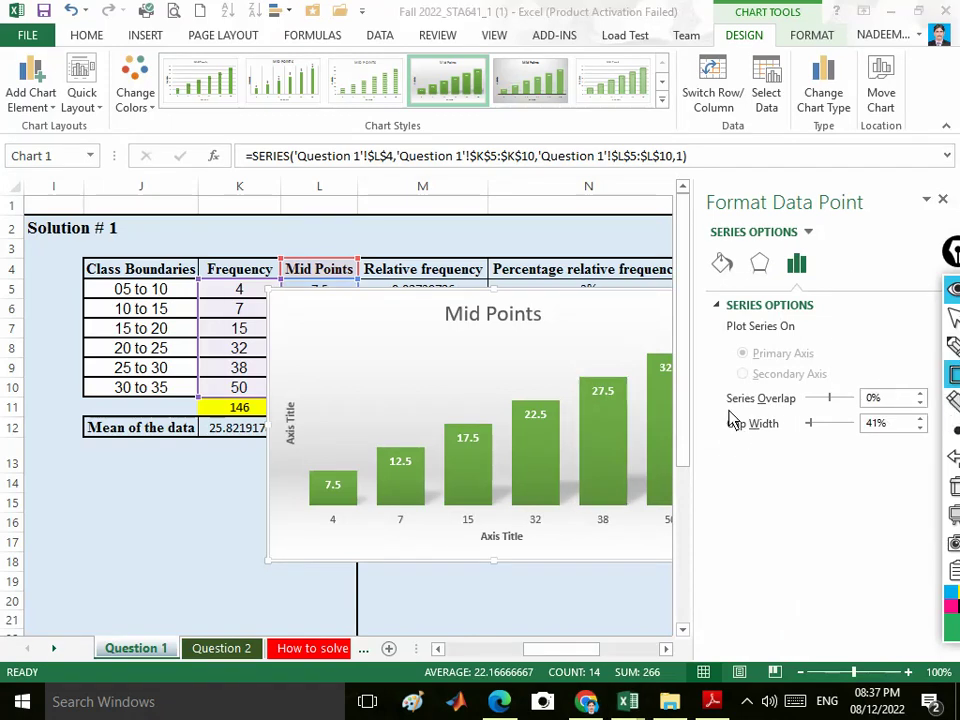
pyautogui.moveTo(713, 400)
pyautogui.mouseDown()
pyautogui.moveTo(776, 443)
pyautogui.moveTo(934, 437)
pyautogui.mouseUp()
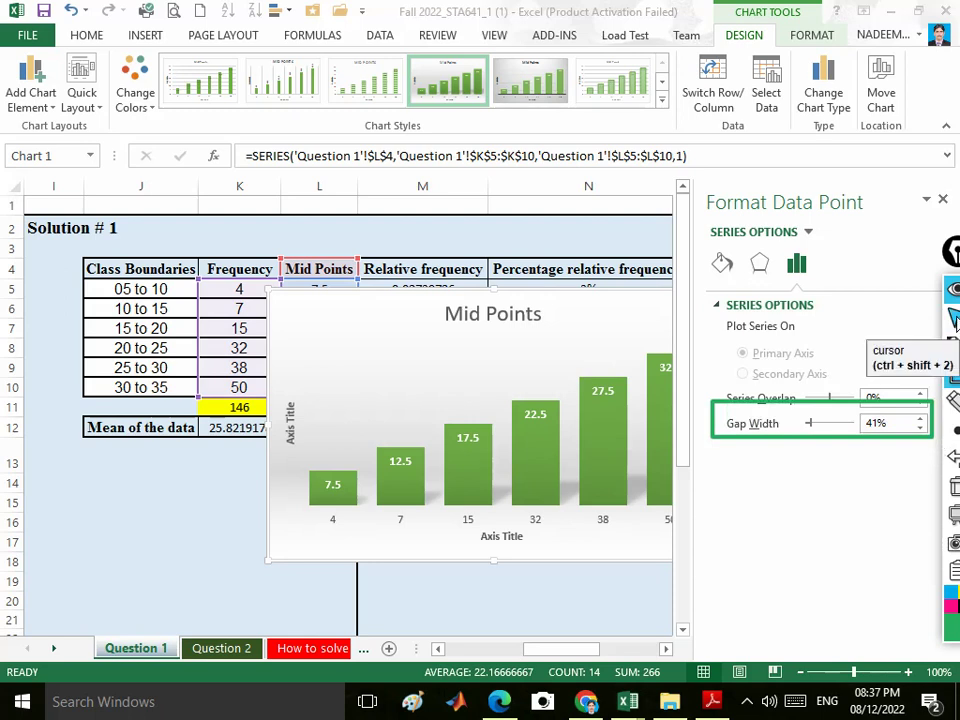
pyautogui.click(952, 543)
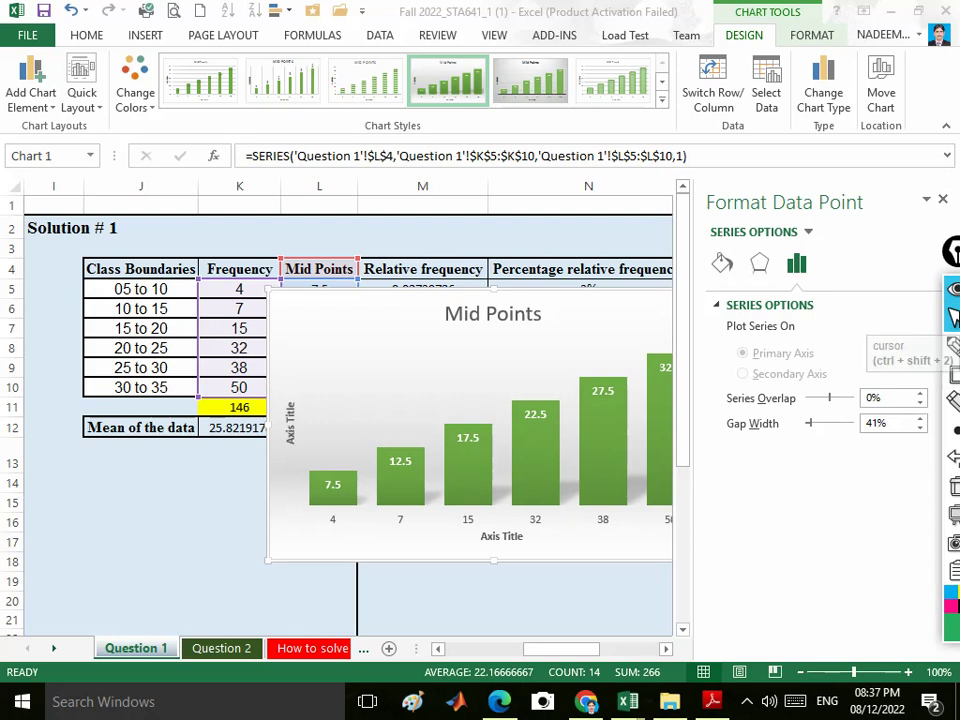
pyautogui.click(878, 428)
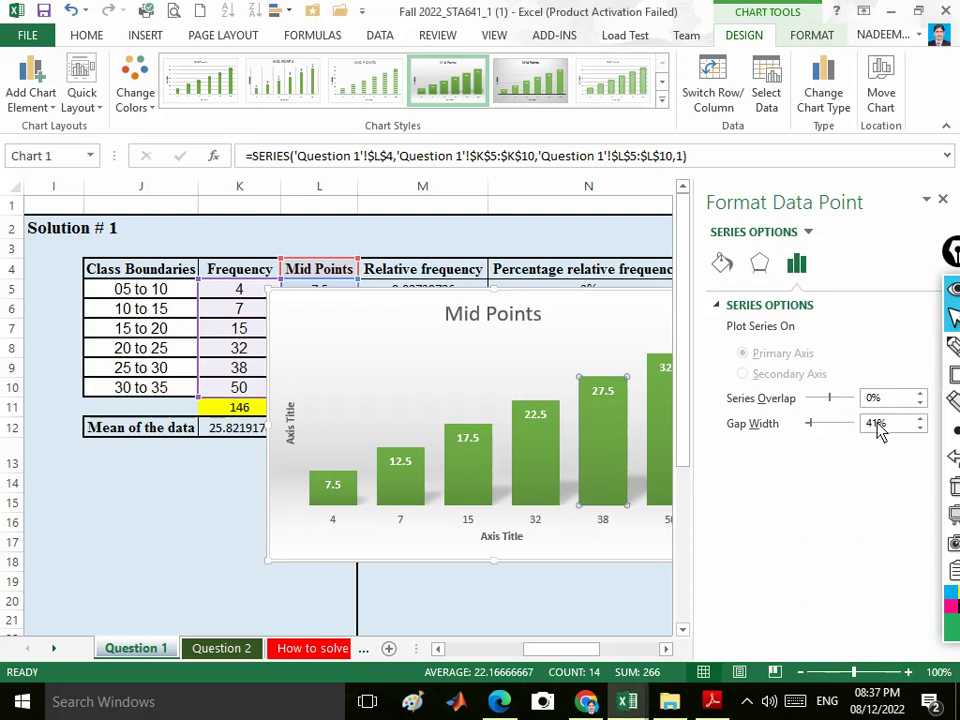
# - Delete the Mid Points chart and select cell N14 in the Histogram area
pyautogui.press('Escape')
pyautogui.press('Delete')
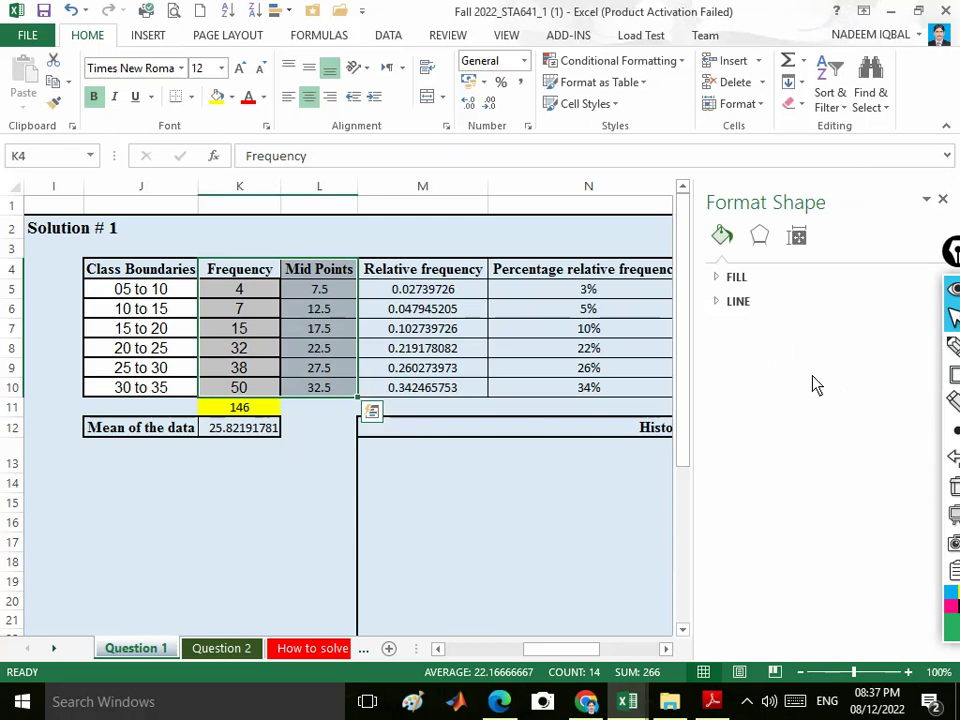
pyautogui.click(590, 485)
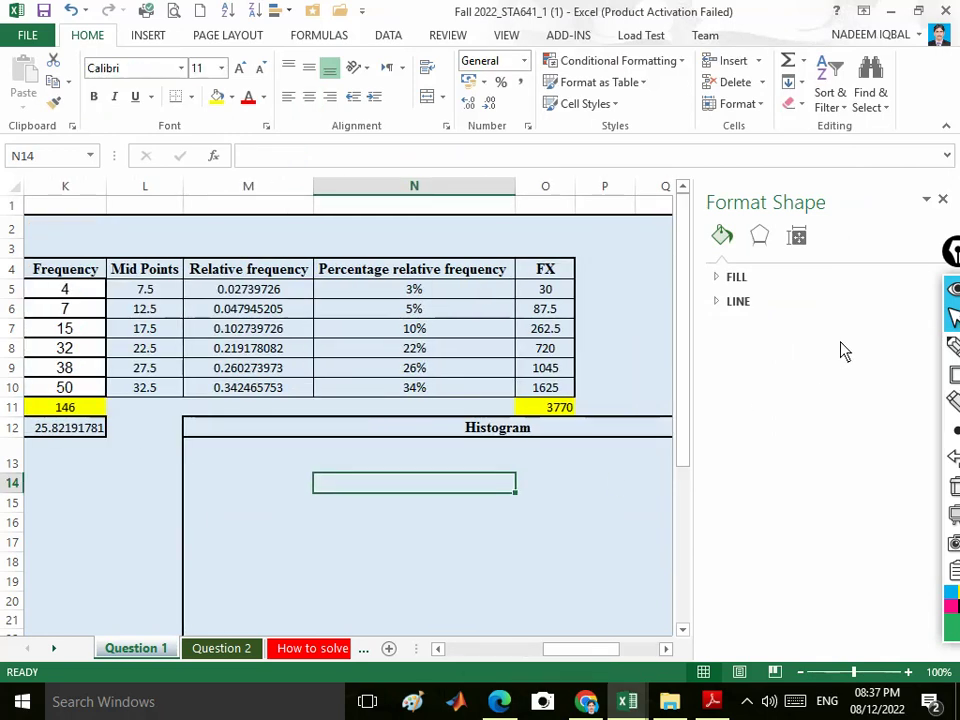
pyautogui.scroll(-3, 452, 428)
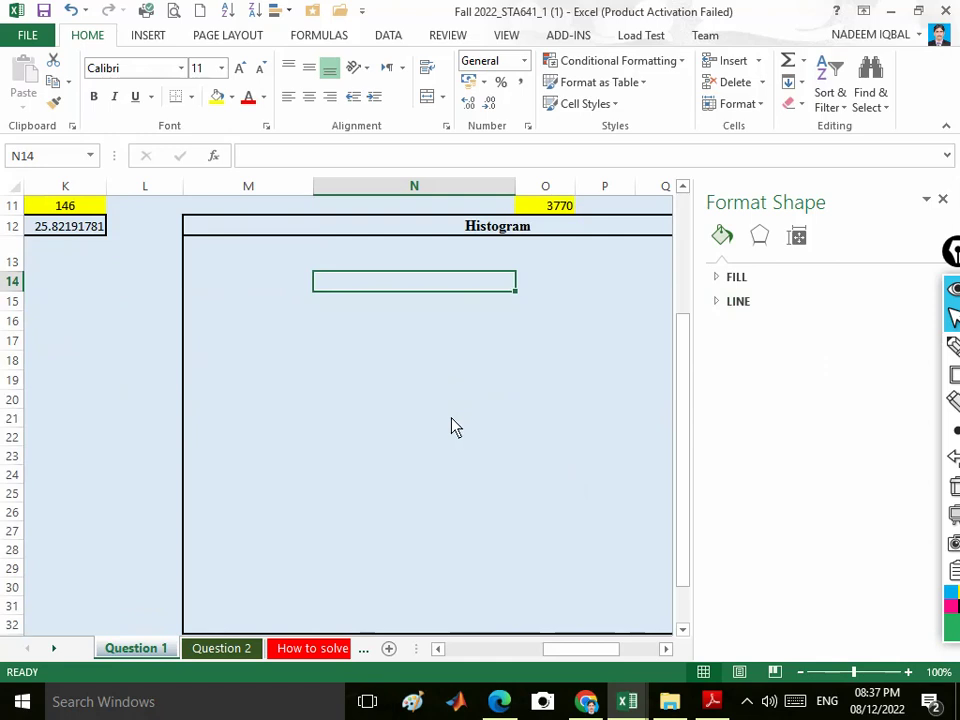
# - Undo the chart deletion and the green recoloring
pyautogui.hotkey('alt', 'F1')
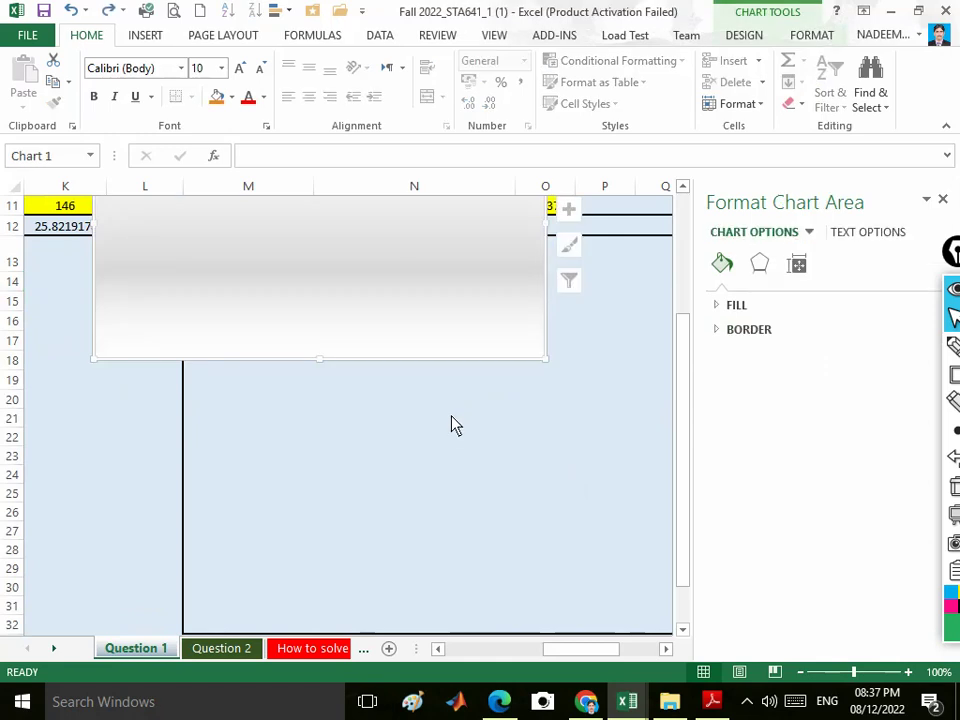
pyautogui.hotkey('ctrl', 'z')
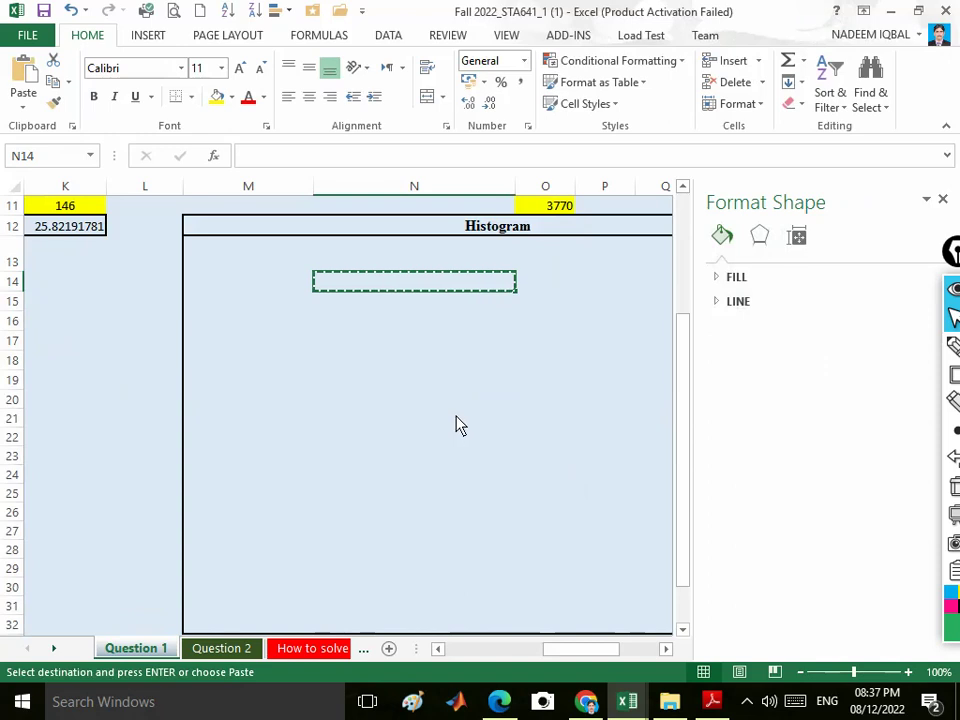
pyautogui.hotkey('ctrl', 'v')
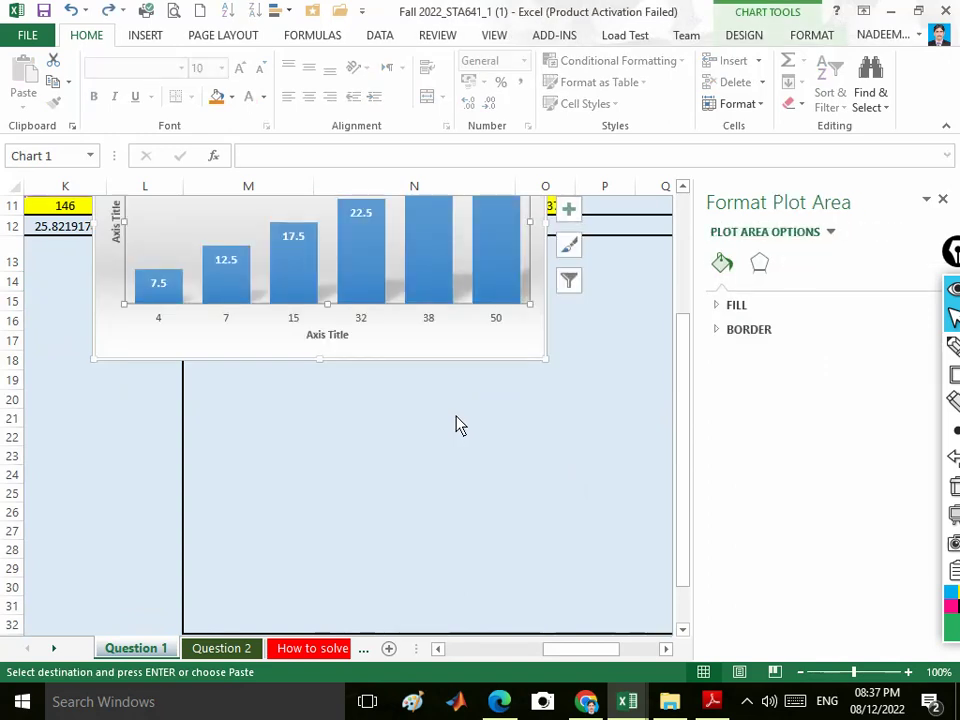
# - Set the gap width of the Mid Points chart's column series to 0%
pyautogui.scroll(3, 458, 415)
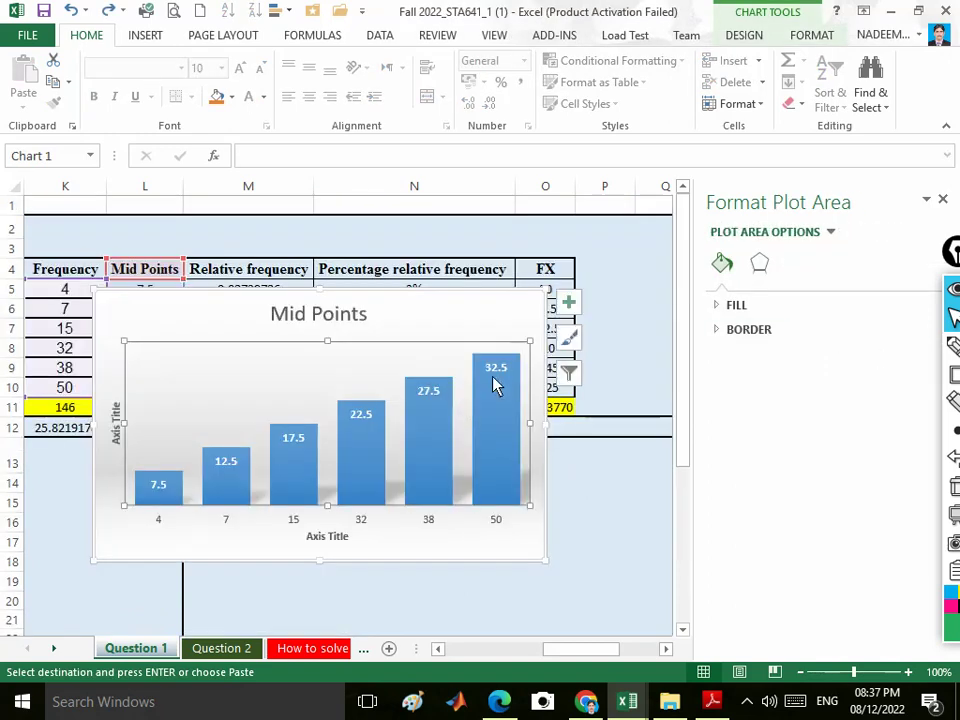
pyautogui.click(493, 386)
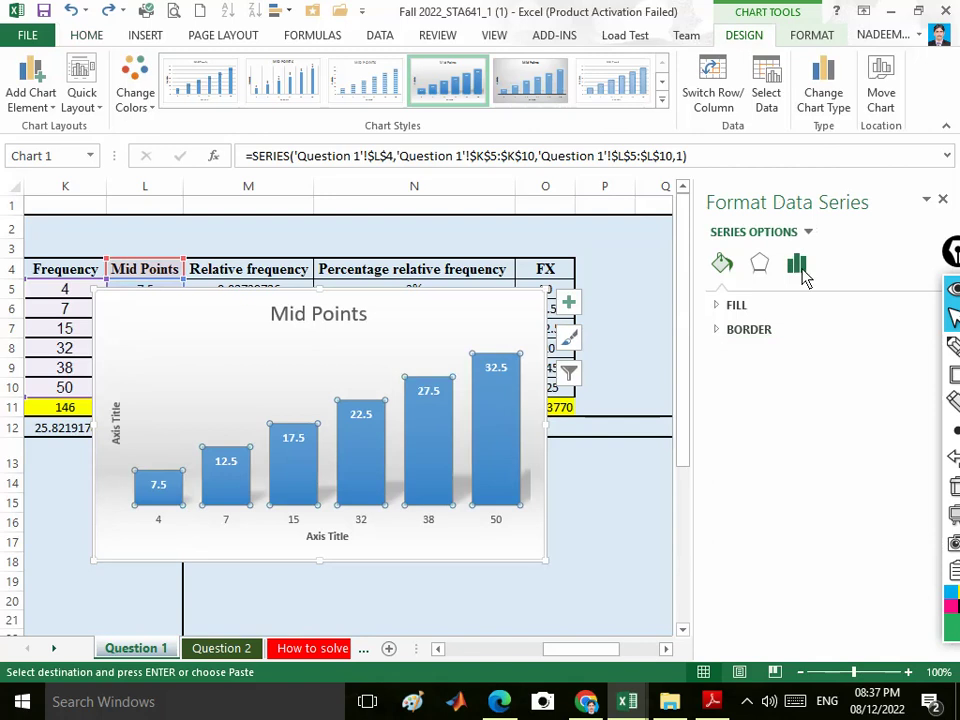
pyautogui.click(503, 425)
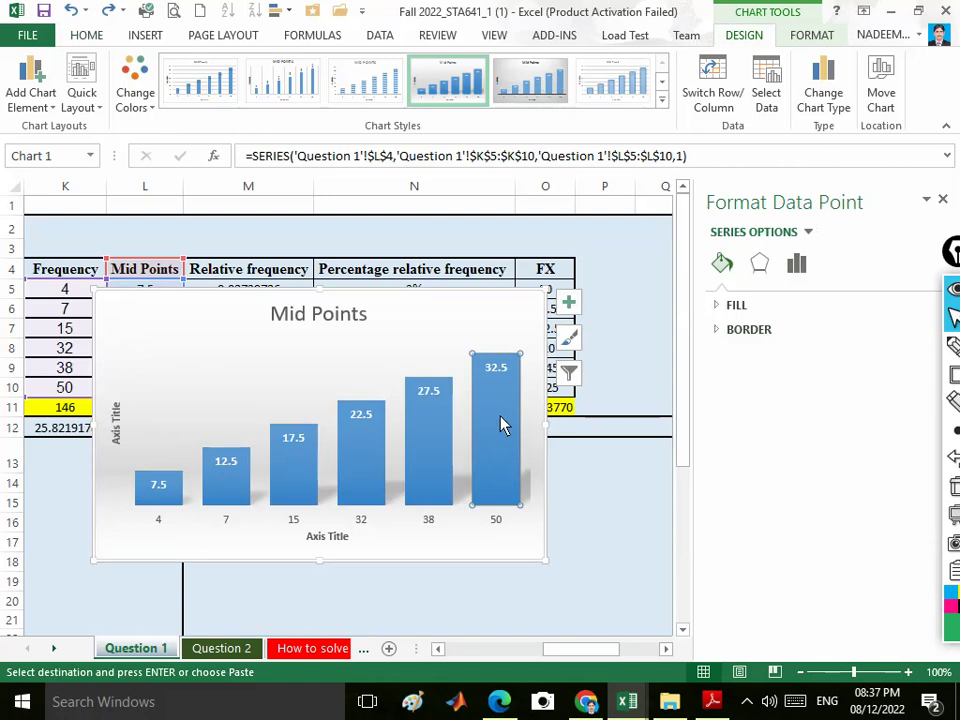
pyautogui.click(797, 266)
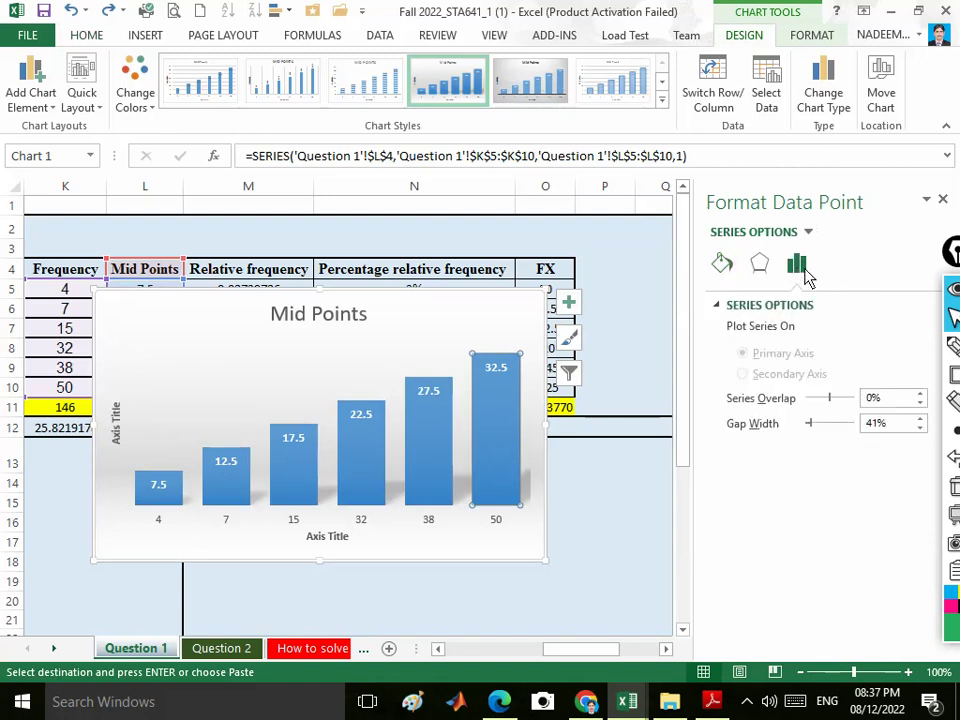
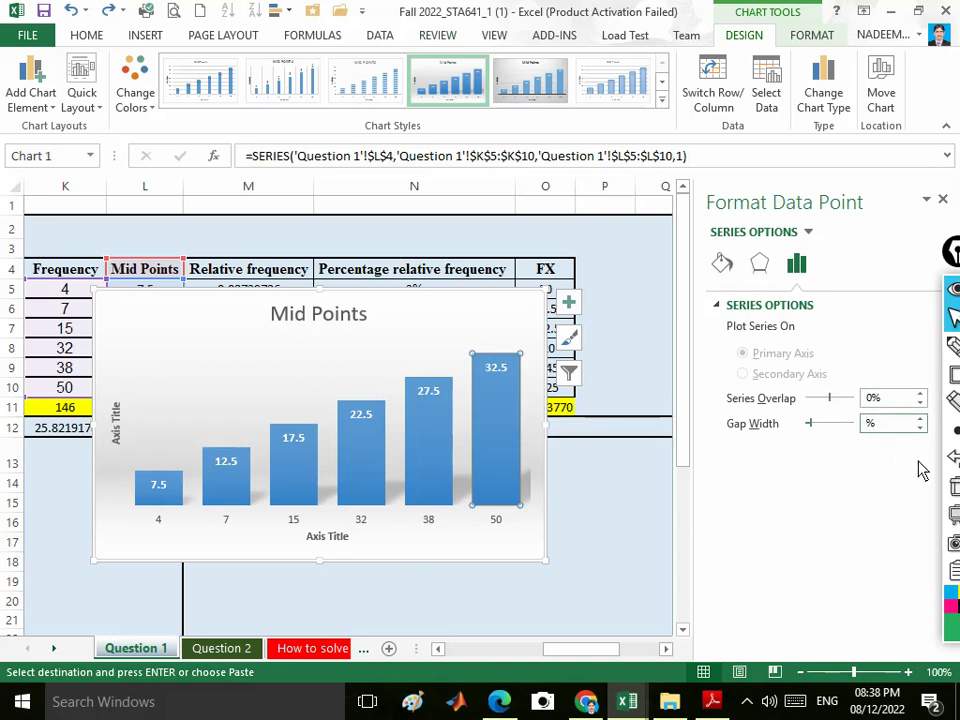
pyautogui.click(427, 428)
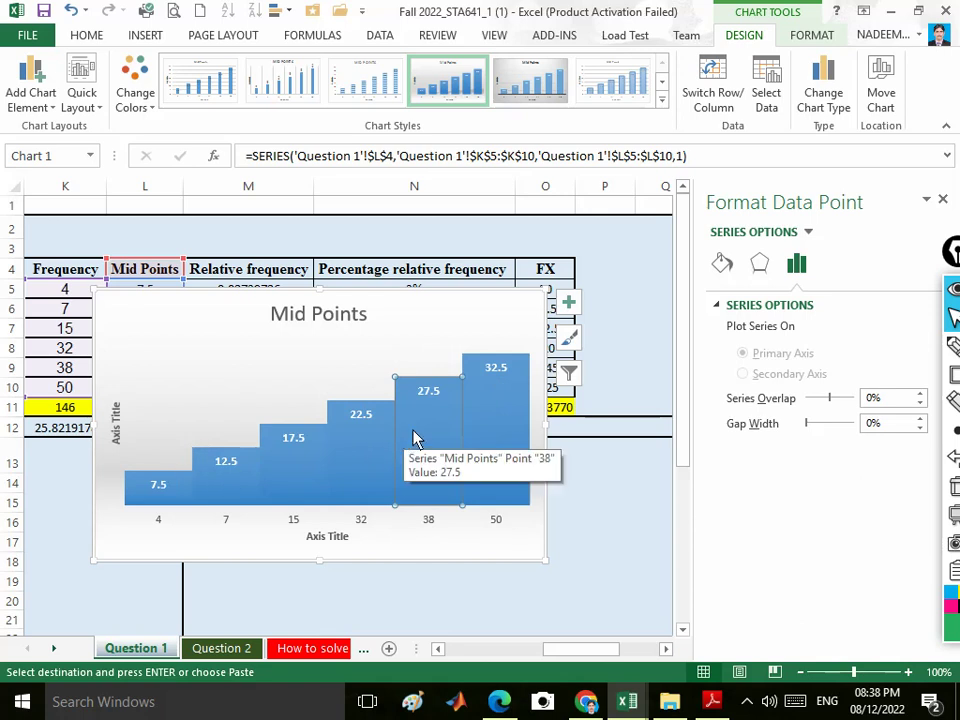
pyautogui.click(298, 338)
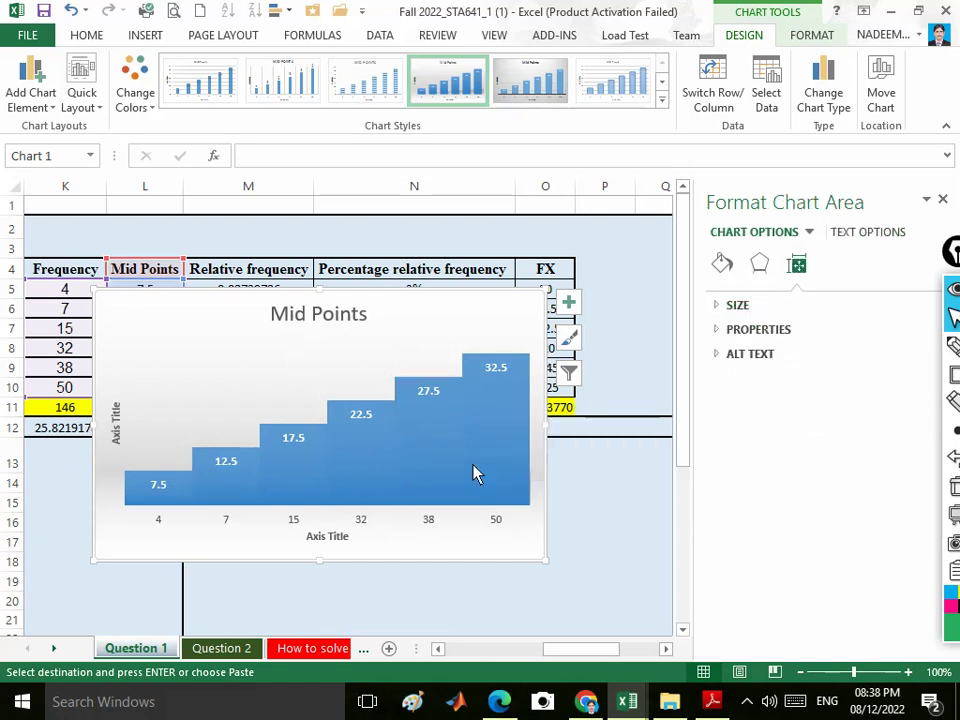
# - Give the chart area of the Mid Points chart a solid gold fill
pyautogui.moveTo(297, 469)
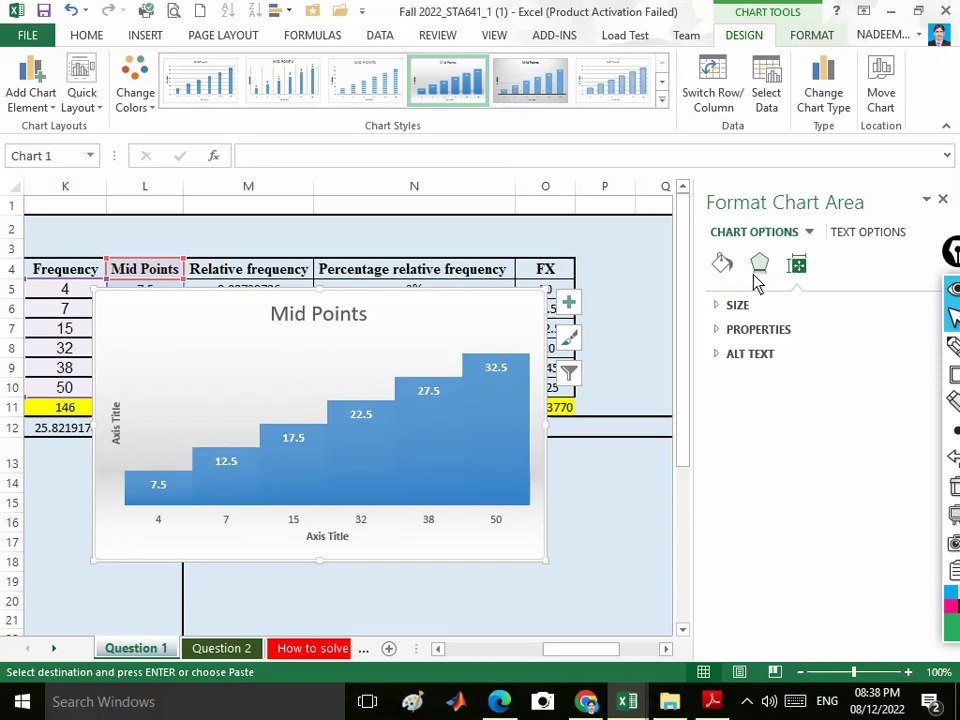
pyautogui.click(722, 264)
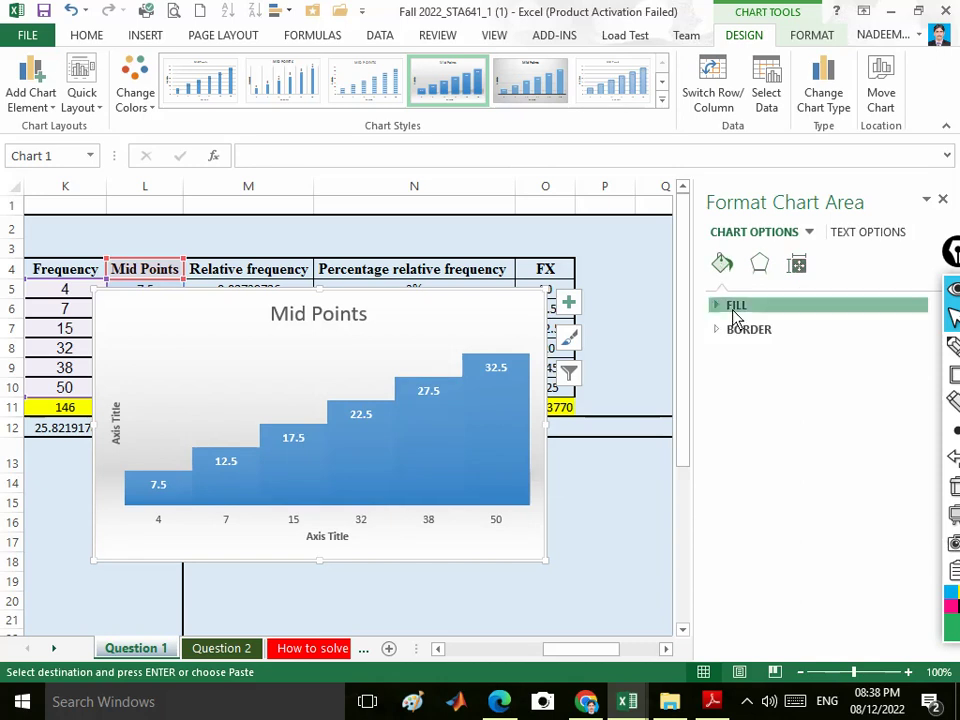
pyautogui.click(735, 310)
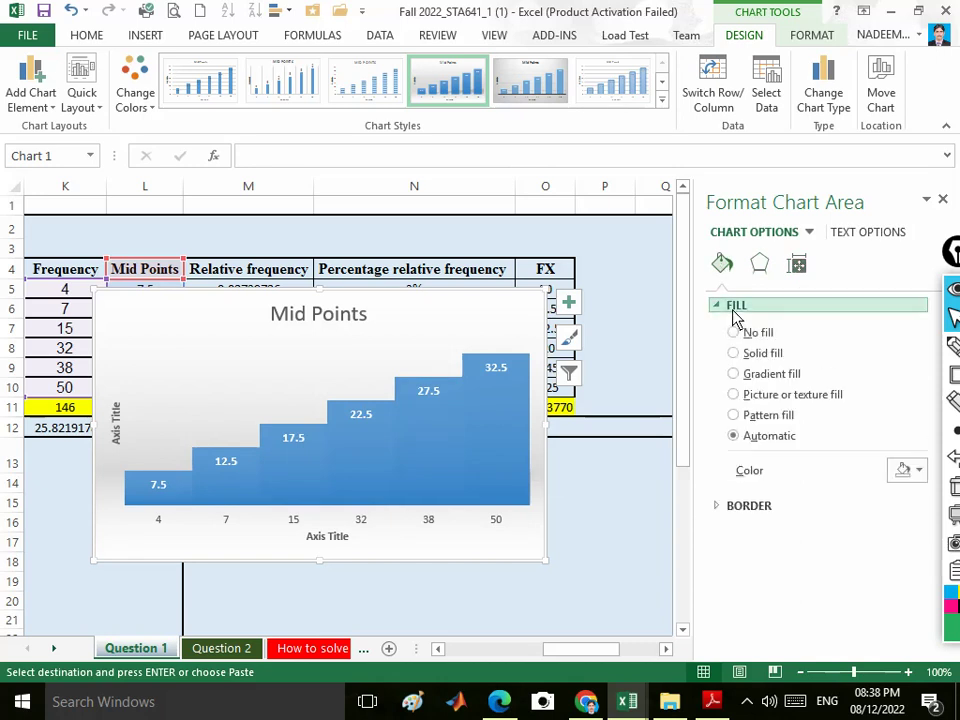
pyautogui.click(919, 472)
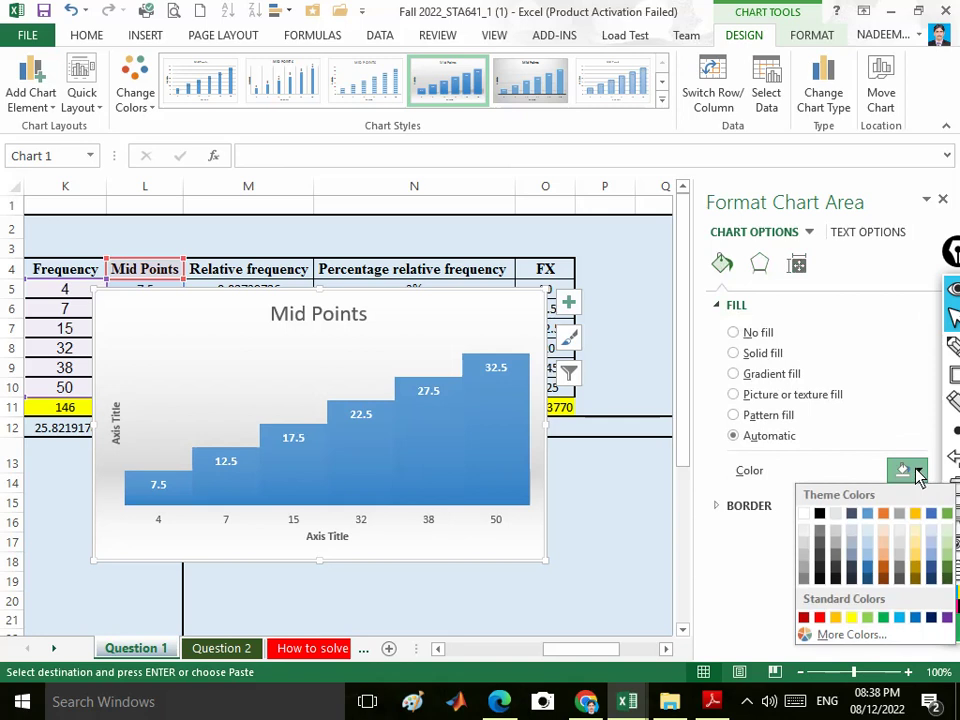
pyautogui.click(946, 513)
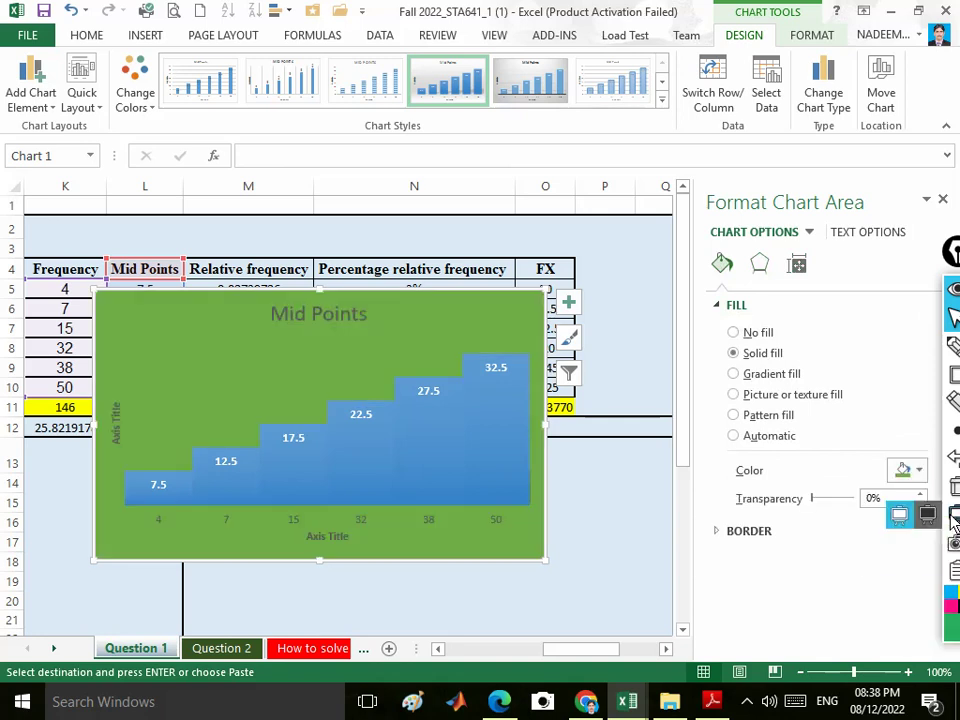
pyautogui.click(919, 471)
pyautogui.click(920, 516)
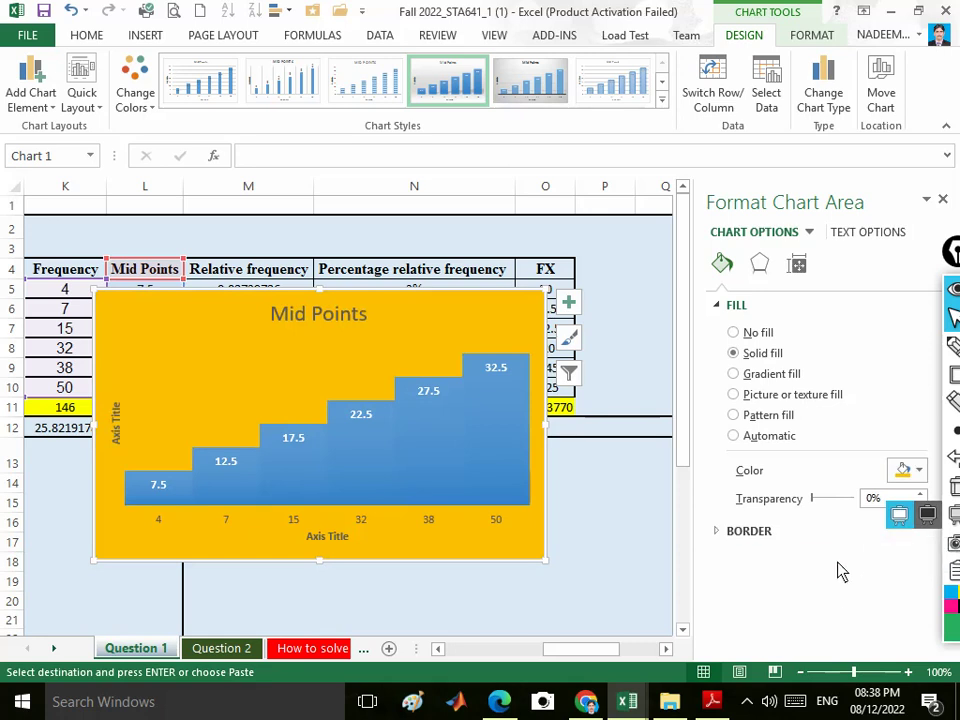
# - Set the chart area's border color to black
pyautogui.click(725, 536)
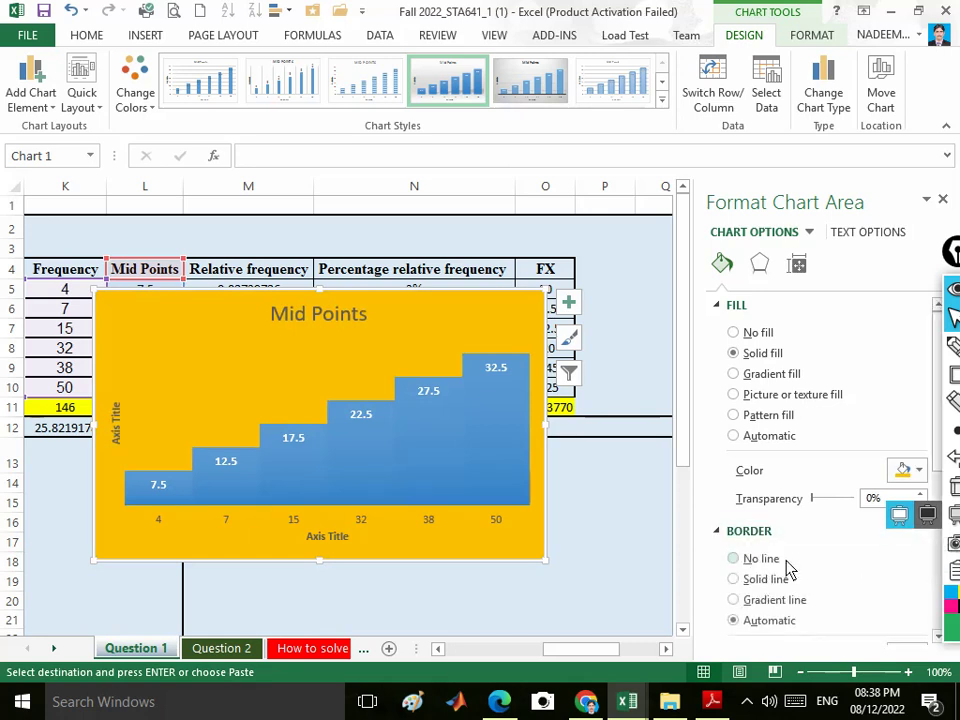
pyautogui.scroll(-2, 848, 552)
pyautogui.scroll(-4, 848, 550)
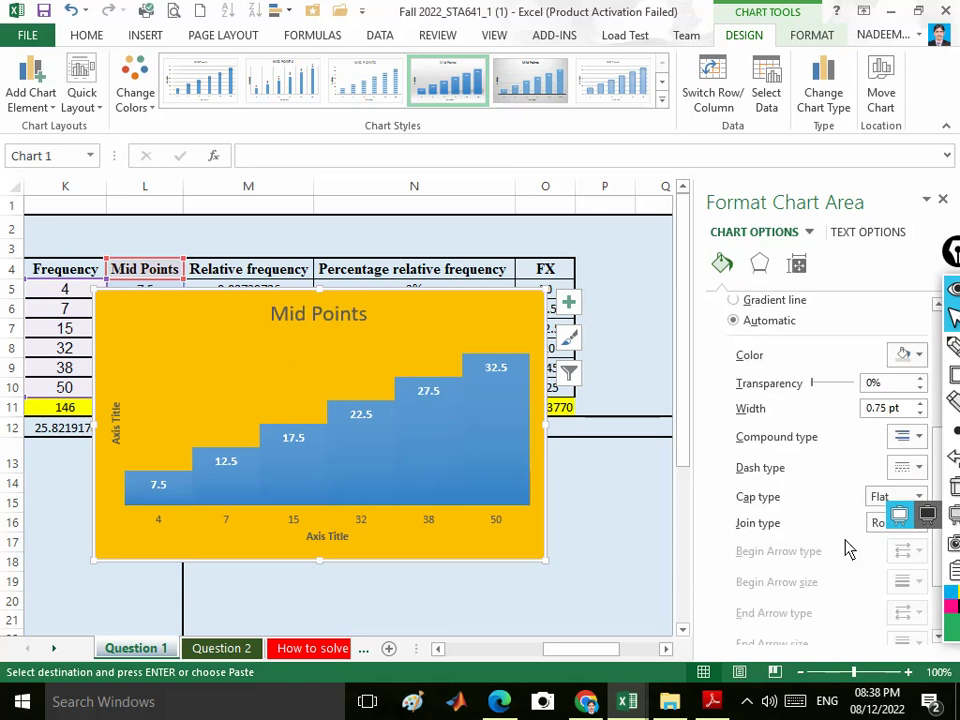
pyautogui.click(919, 355)
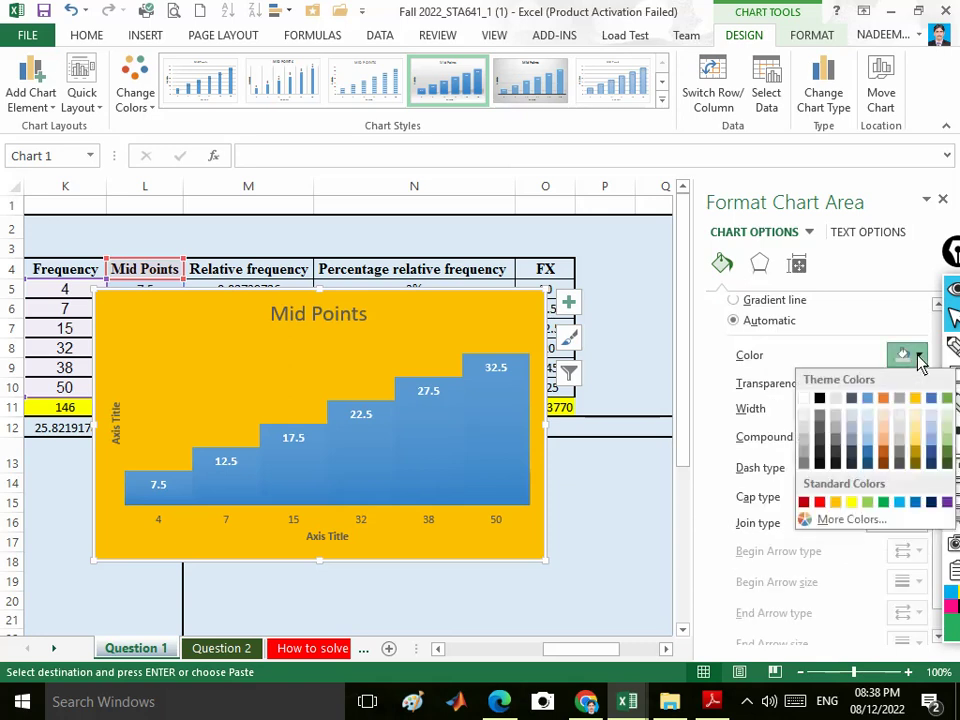
pyautogui.click(819, 399)
# - Outline the bars of the Mid Points series with a solid black line
pyautogui.click(489, 444)
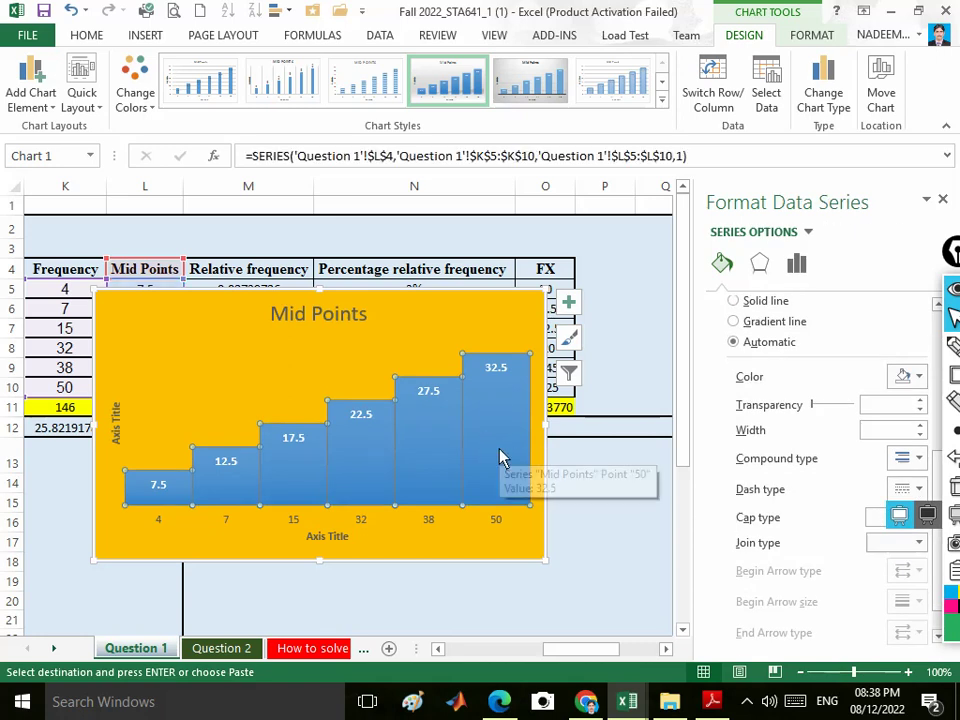
pyautogui.click(918, 377)
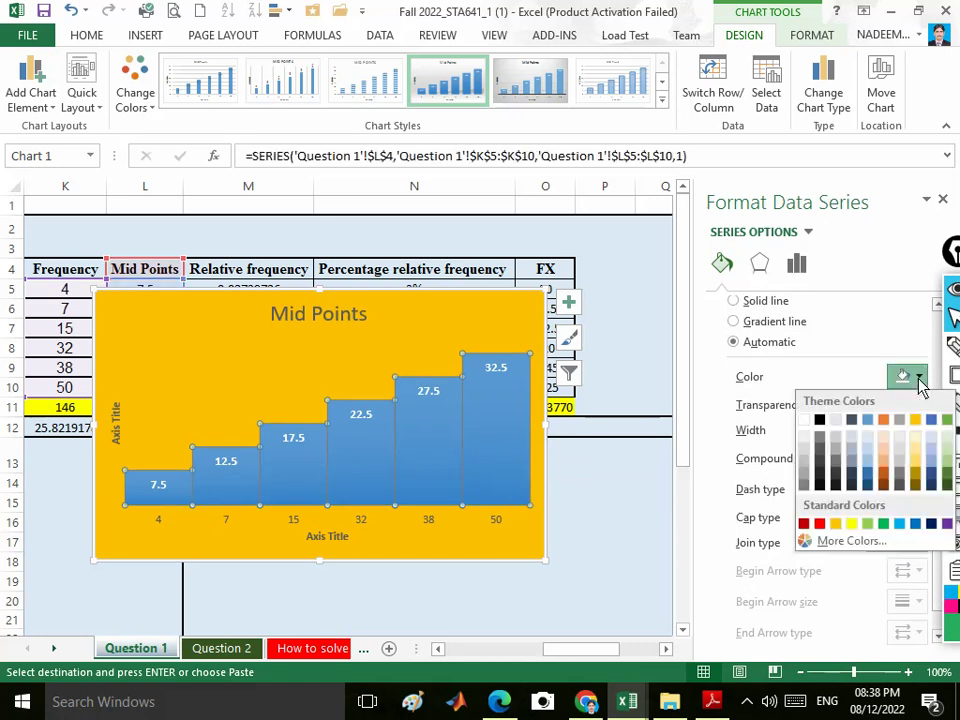
pyautogui.click(820, 424)
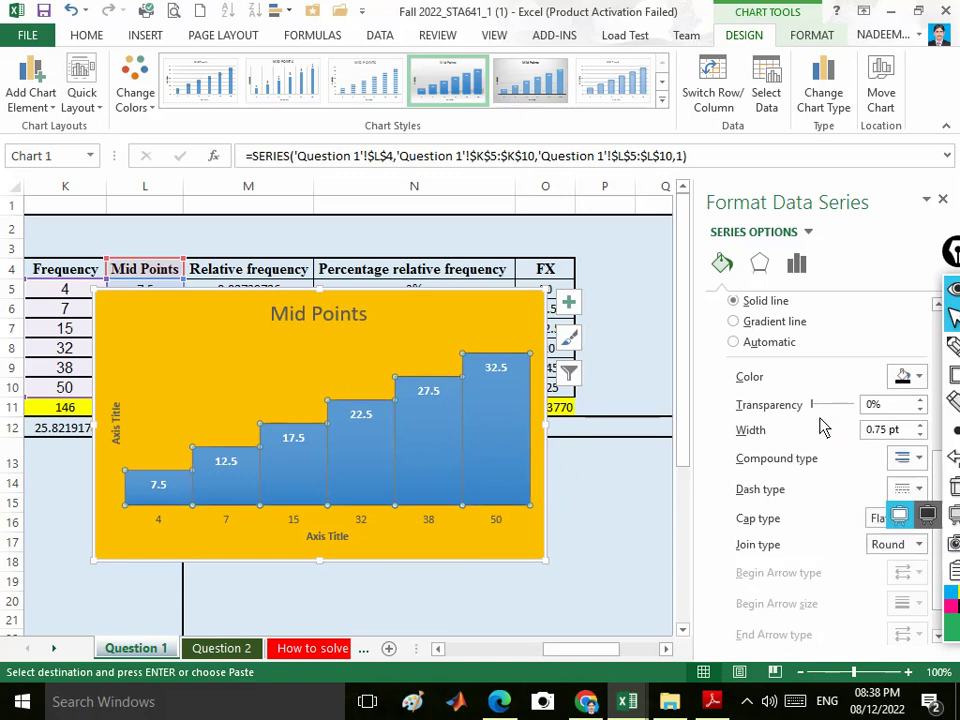
pyautogui.click(272, 378)
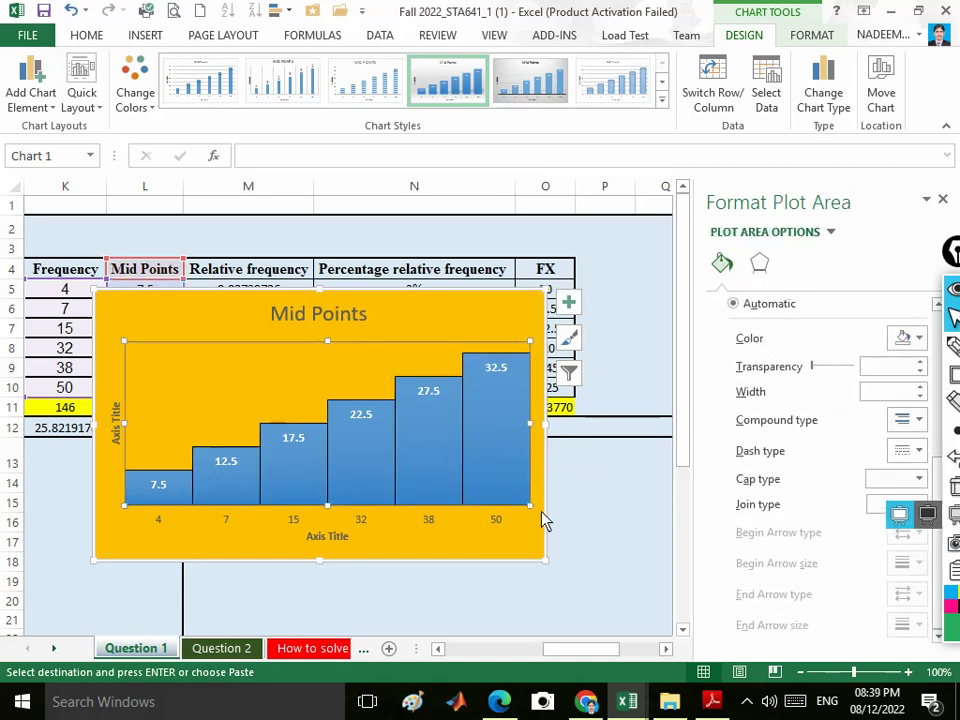
pyautogui.scroll(-2, 510, 530)
pyautogui.scroll(2, 505, 532)
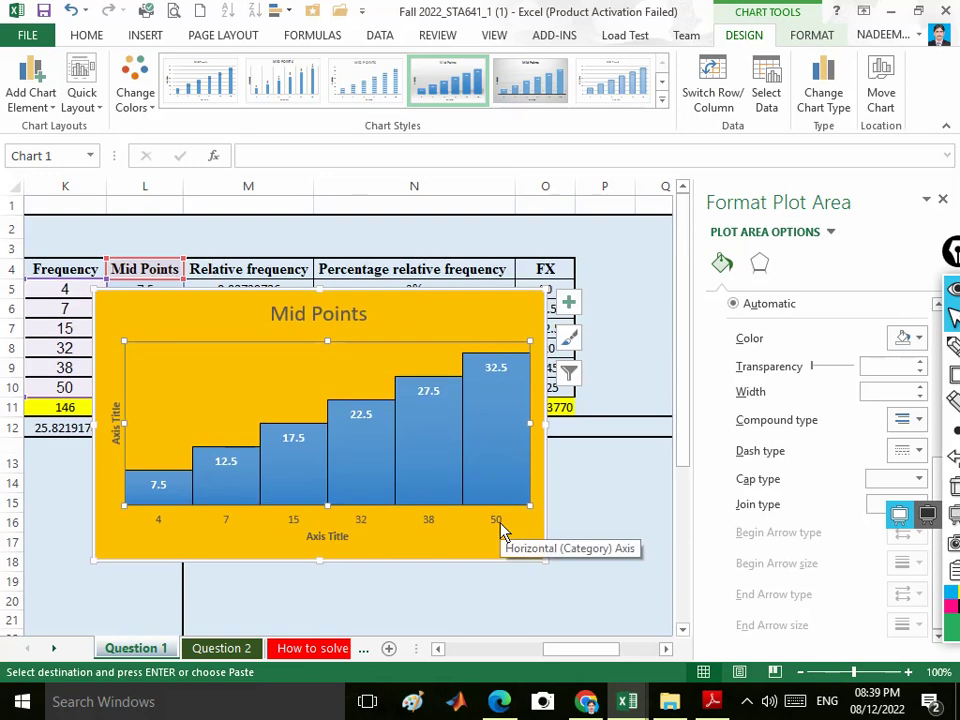
# - Replace the chart title with "Histogram"
pyautogui.click(320, 318)
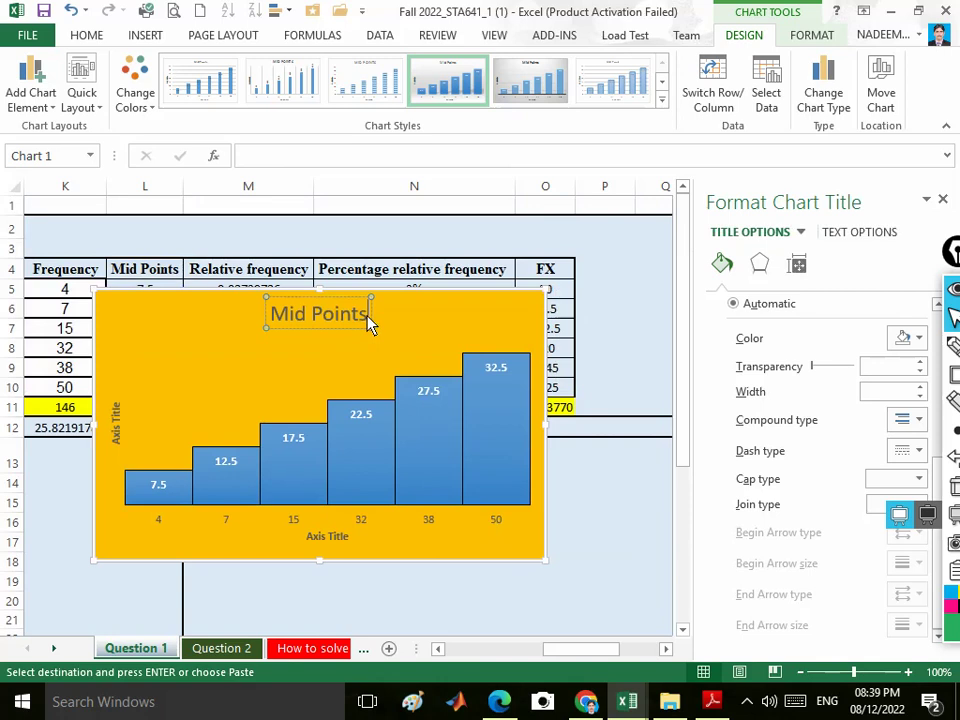
pyautogui.tripleClick(368, 320)
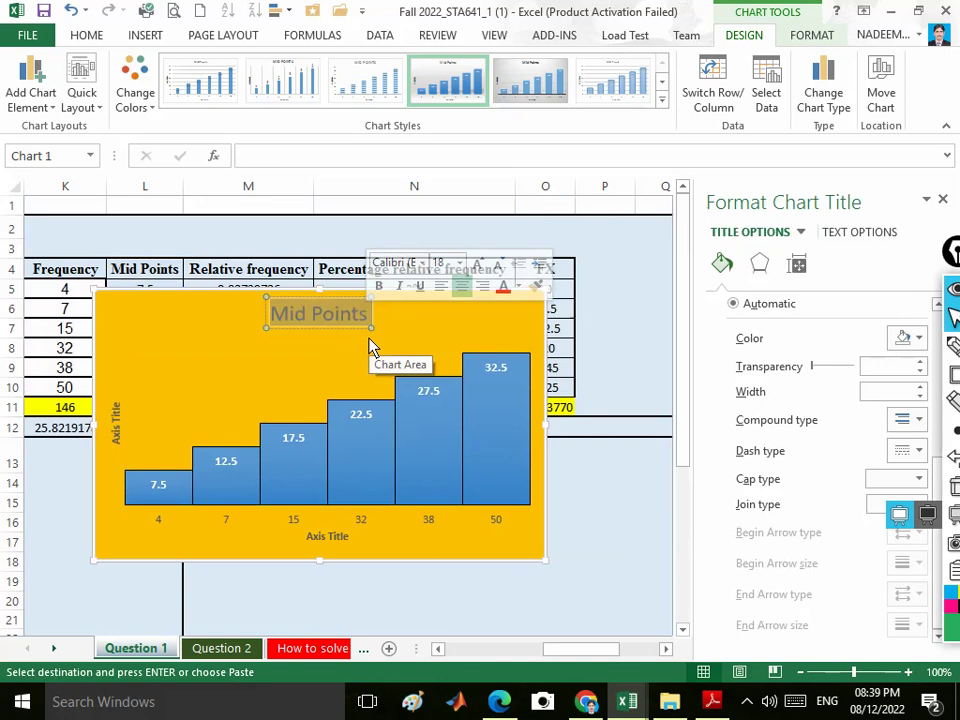
pyautogui.press('Delete')
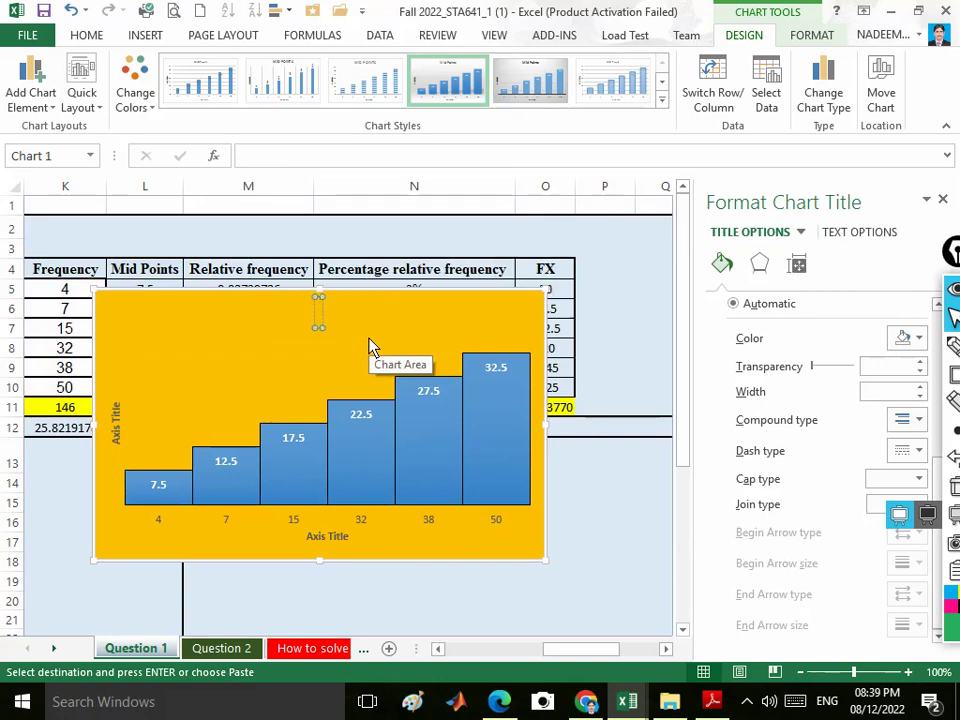
pyautogui.write('Histo')
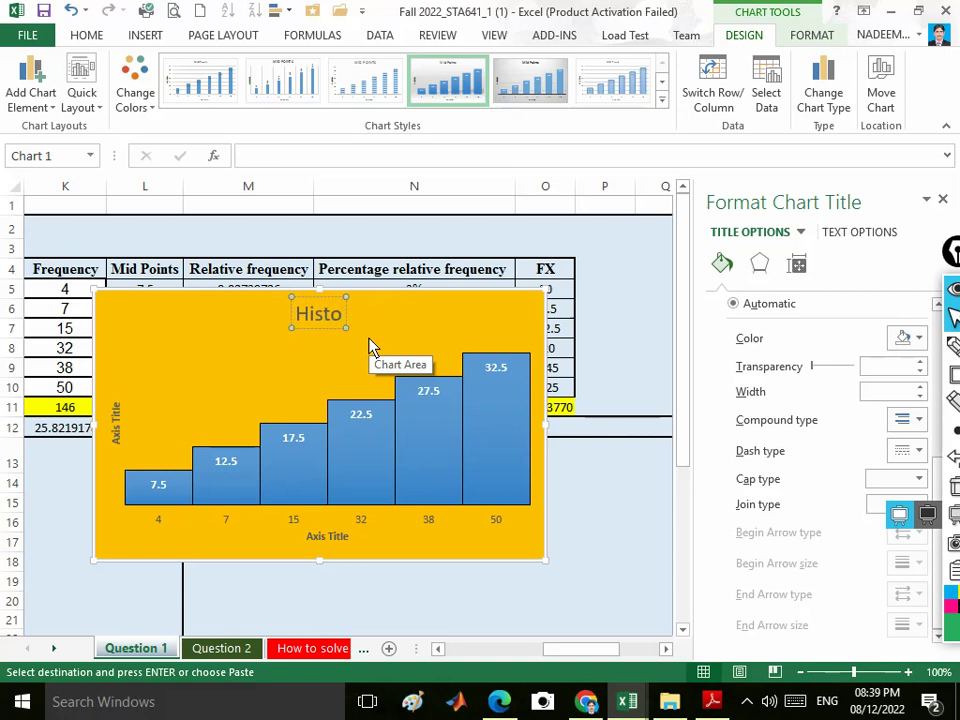
pyautogui.write('gram')
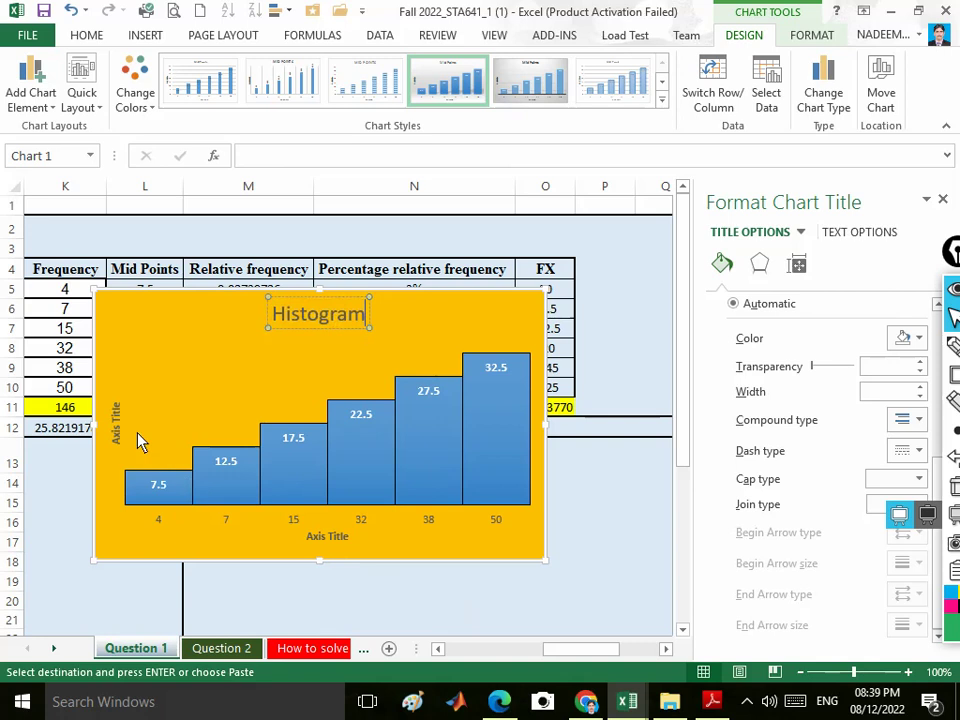
# - Replace the horizontal axis title placeholder with "Midpoints"
pyautogui.click(330, 540)
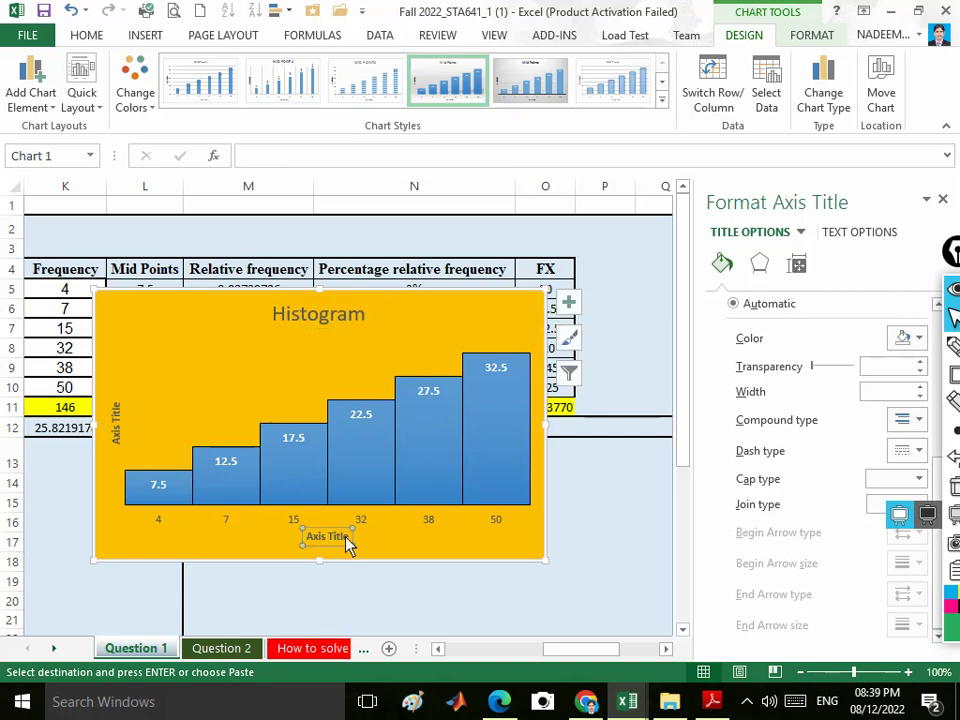
pyautogui.press('BackSpace')
pyautogui.press('BackSpace')
pyautogui.press('BackSpace')
pyautogui.press('BackSpace')
pyautogui.press('BackSpace')
pyautogui.press('BackSpace')
pyautogui.press('BackSpace')
pyautogui.press('BackSpace')
pyautogui.press('BackSpace')
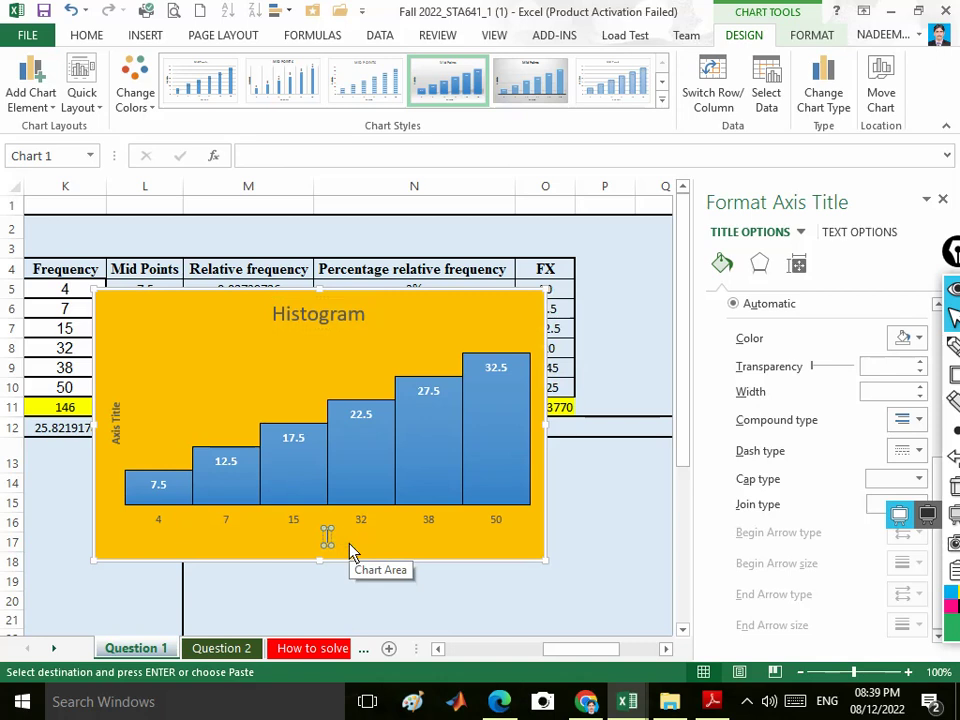
pyautogui.write('Midpoints')
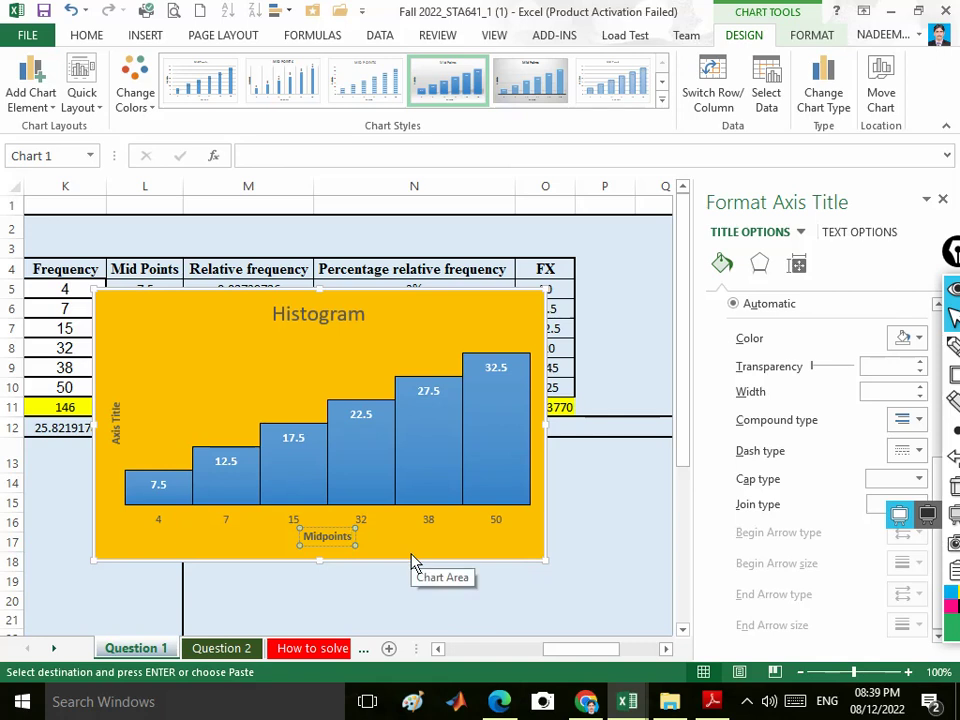
# - Replace the vertical axis title placeholder with "Frequency"
pyautogui.click(117, 430)
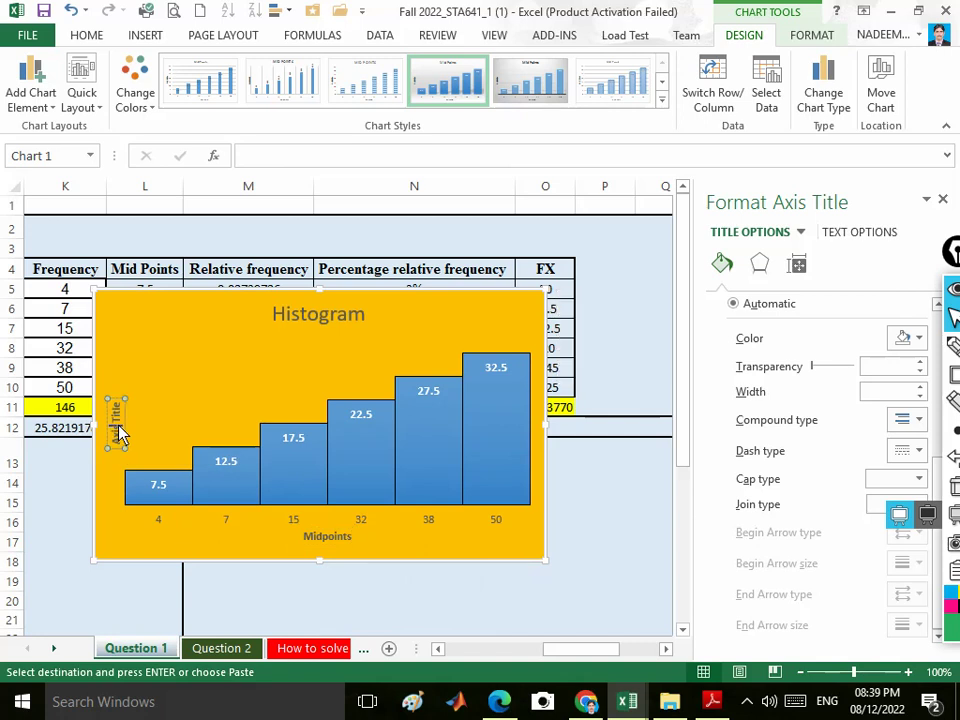
pyautogui.tripleClick(117, 430)
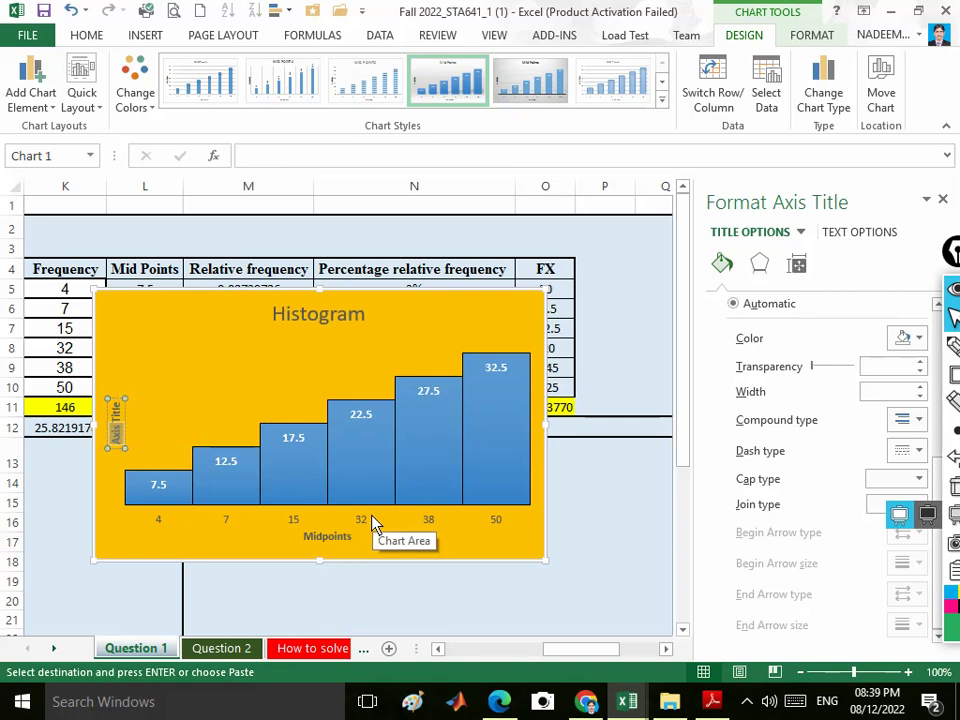
pyautogui.write('Freq')
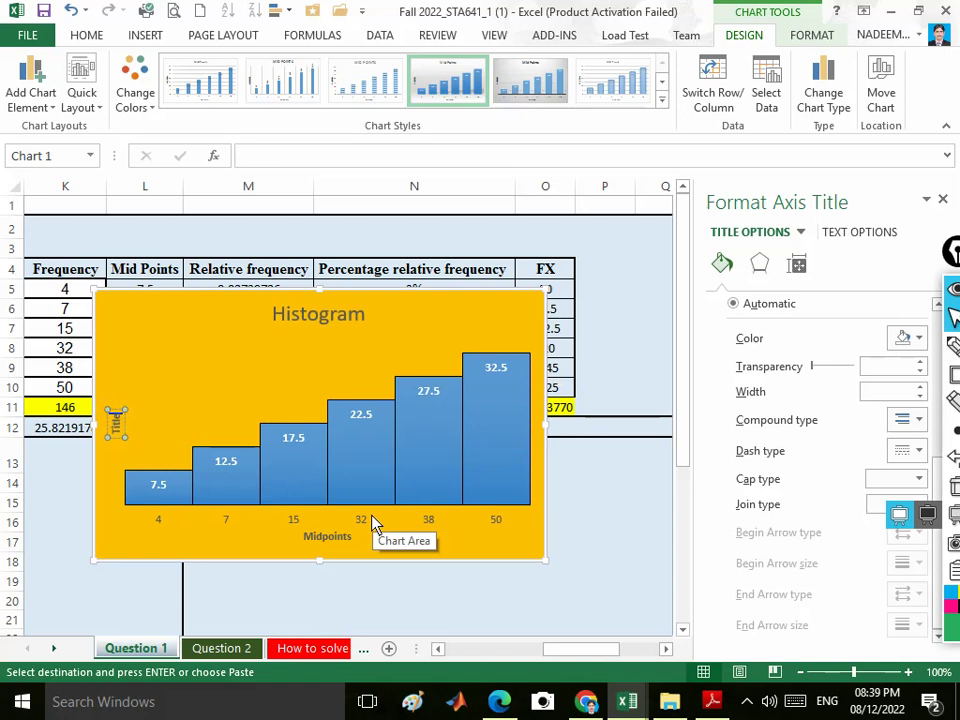
pyautogui.press('BackSpace')
pyautogui.press('BackSpace')
pyautogui.press('BackSpace')
pyautogui.press('BackSpace')
pyautogui.write('Frequency')
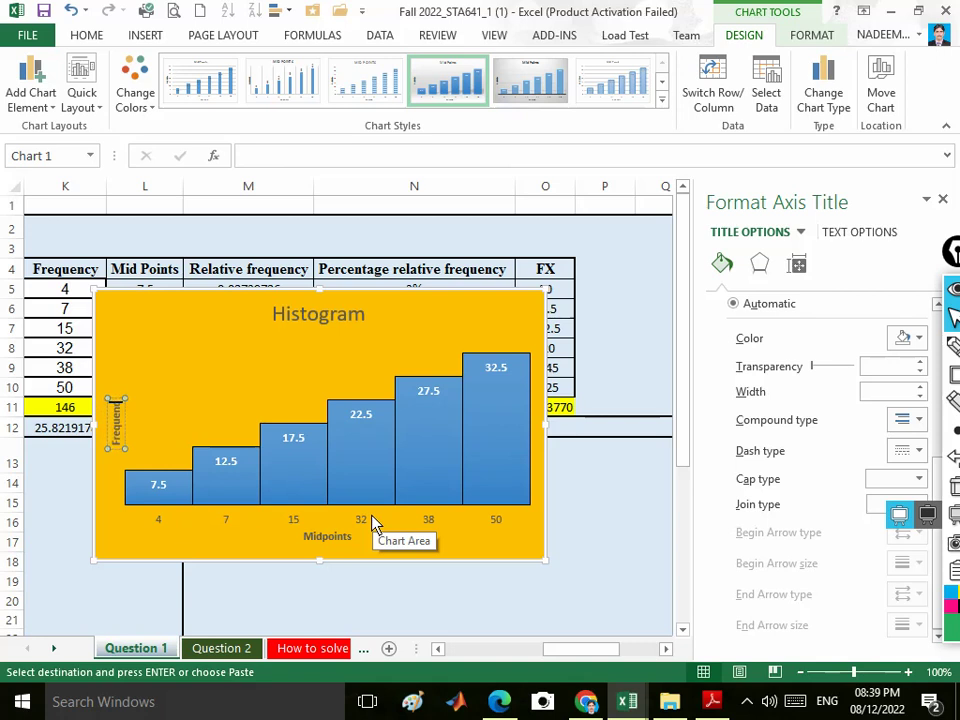
pyautogui.click(308, 492)
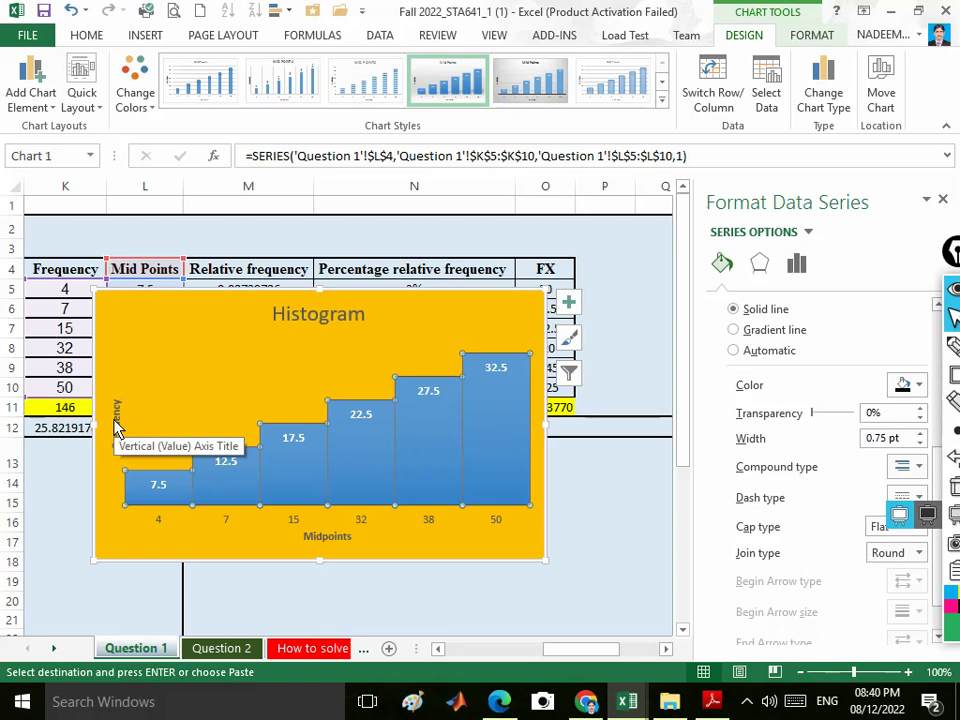
pyautogui.click(327, 540)
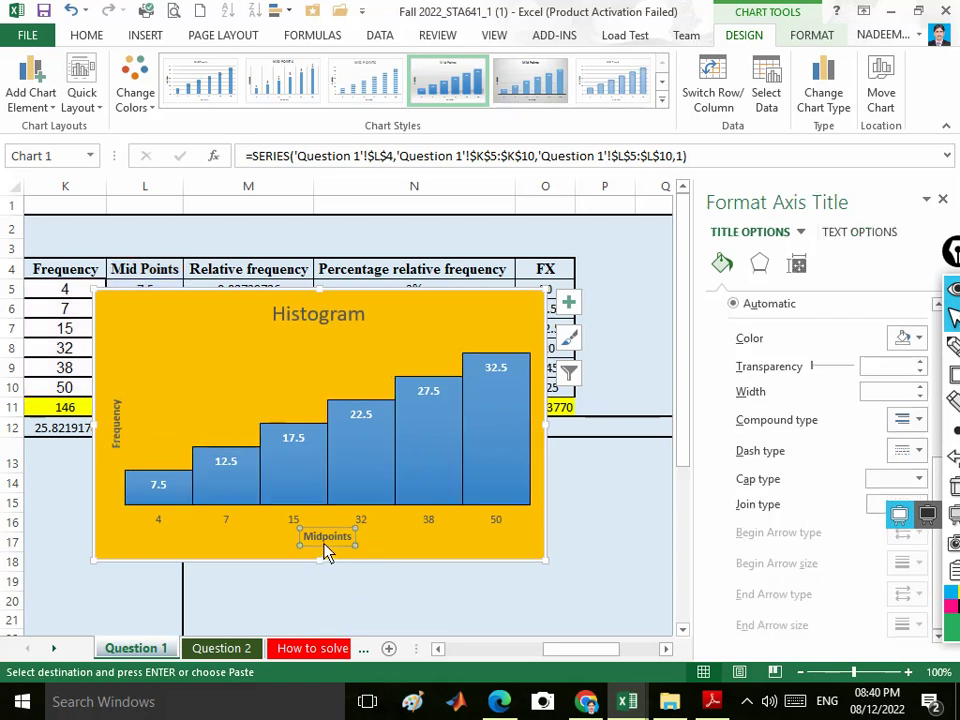
pyautogui.click(370, 462)
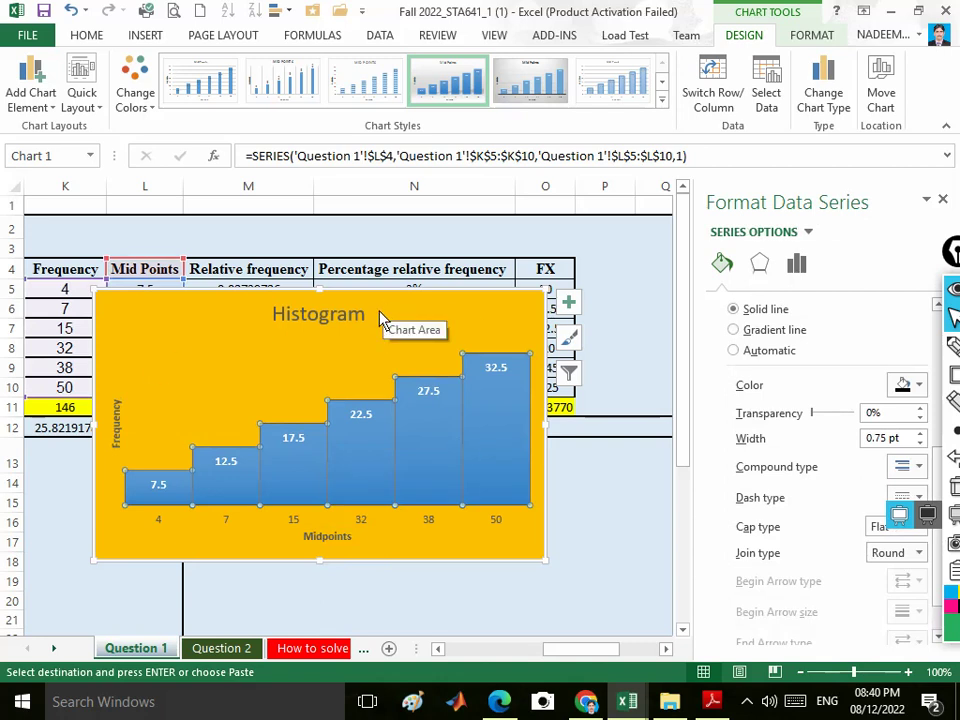
pyautogui.click(945, 203)
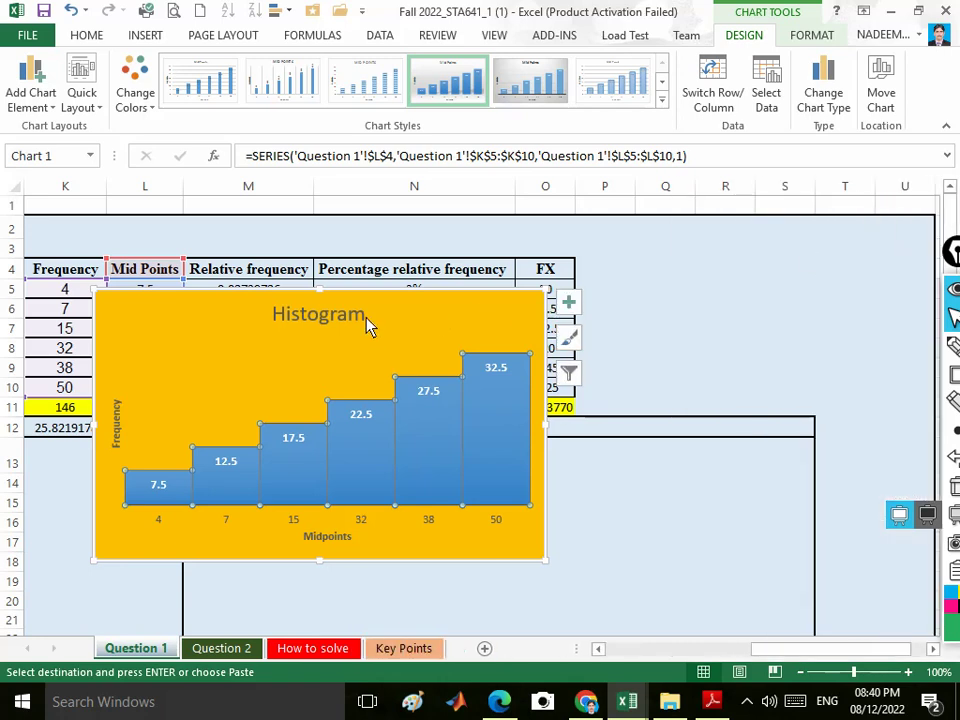
pyautogui.scroll(-2, 368, 325)
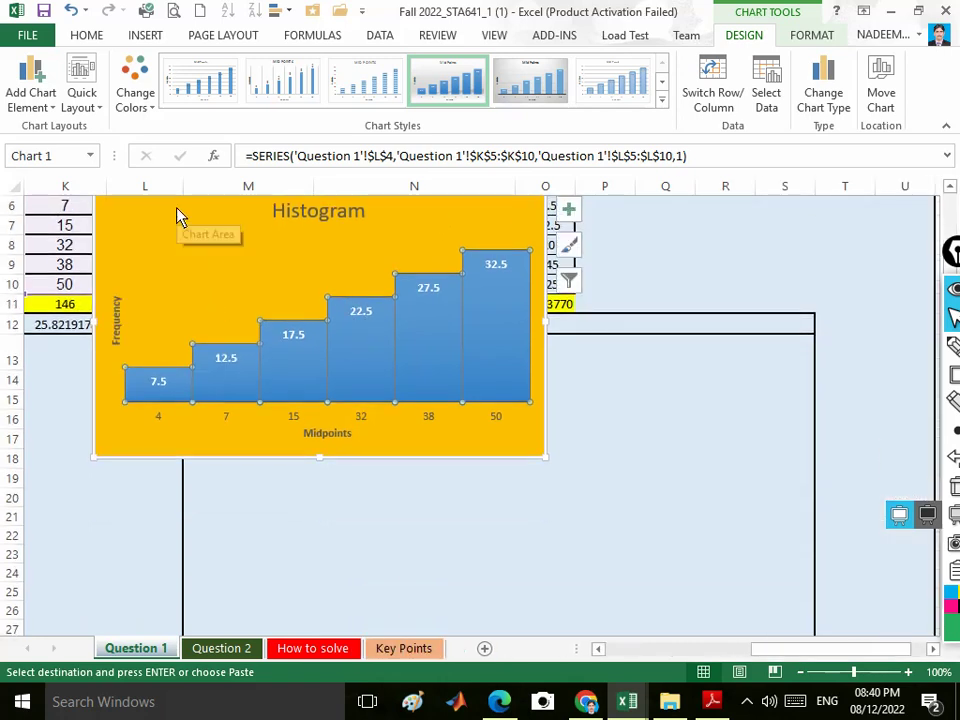
pyautogui.doubleClick(189, 236)
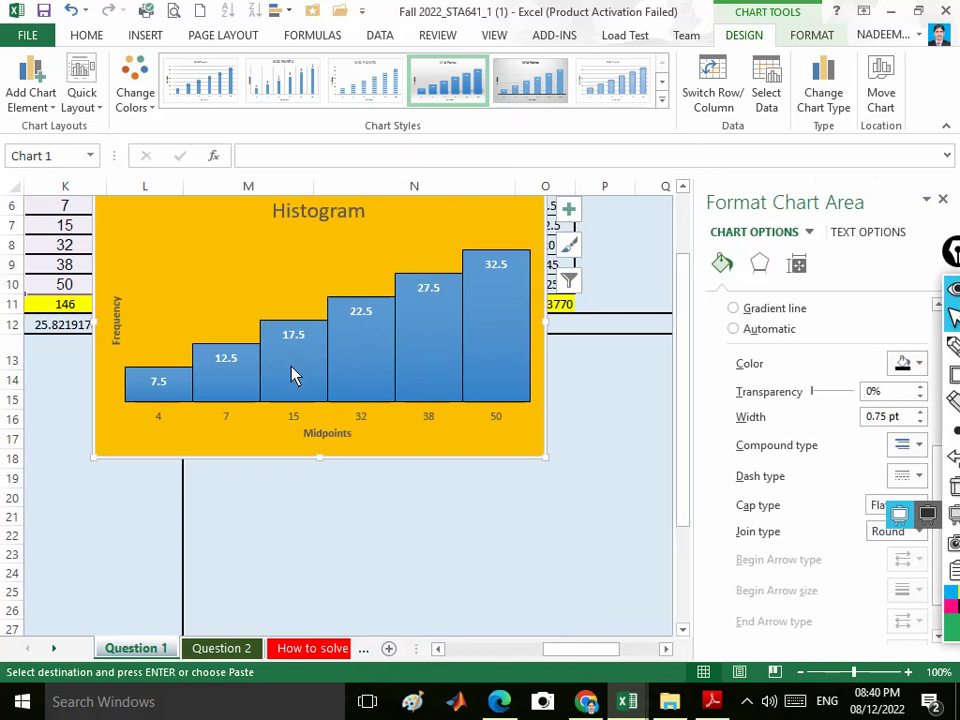
pyautogui.scroll(2, 170, 275)
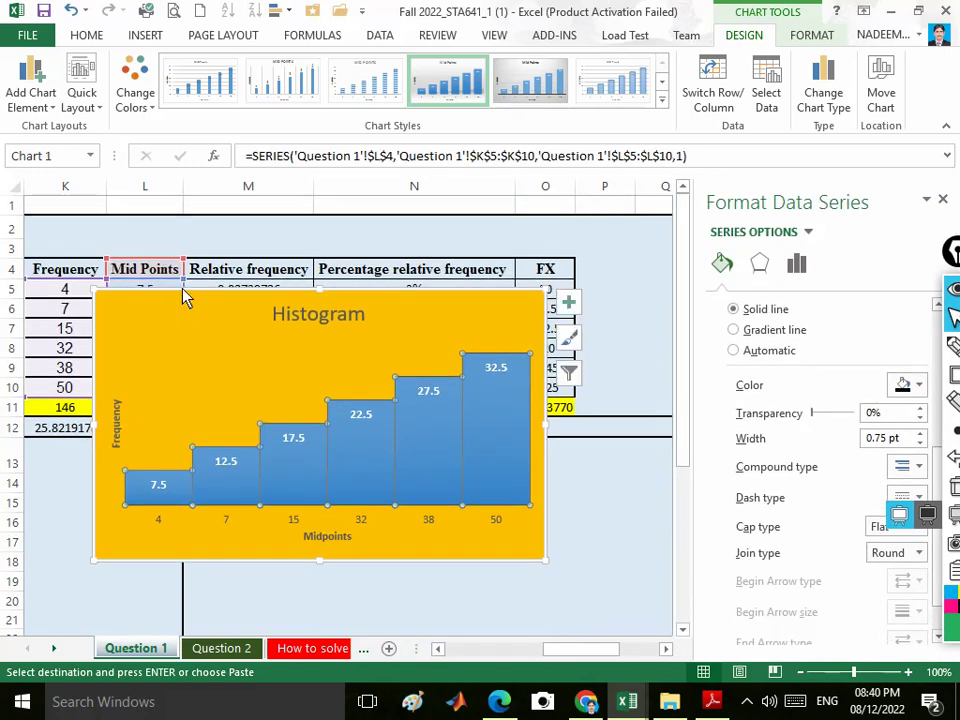
# - Move the chart into the bordered Histogram area below the frequency table and close the formatting pane
pyautogui.click(197, 306)
pyautogui.moveTo(214, 298); pyautogui.dragTo(373, 456)
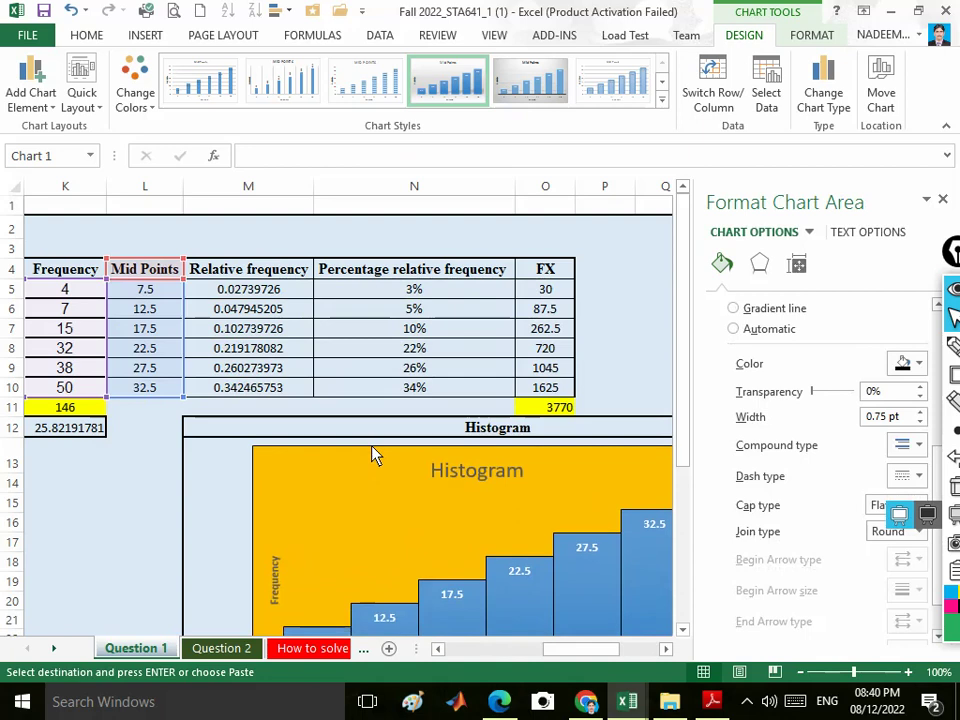
pyautogui.click(942, 199)
pyautogui.scroll(-3, 729, 283)
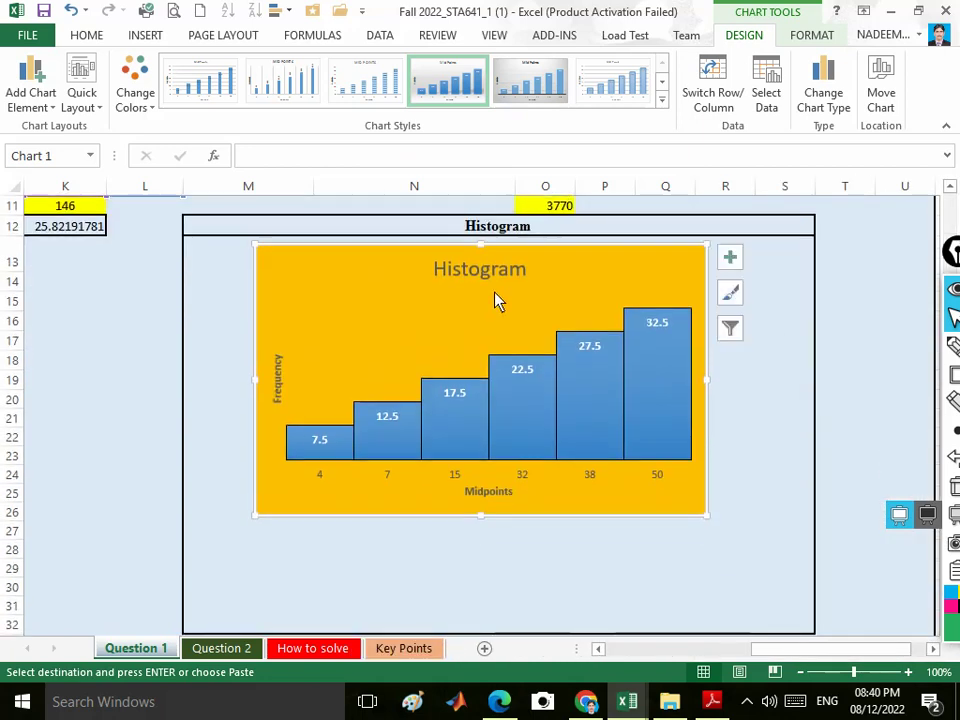
# - Move the histogram chart down to centre it within the bordered Histogram area
pyautogui.moveTo(422, 298); pyautogui.dragTo(437, 343)
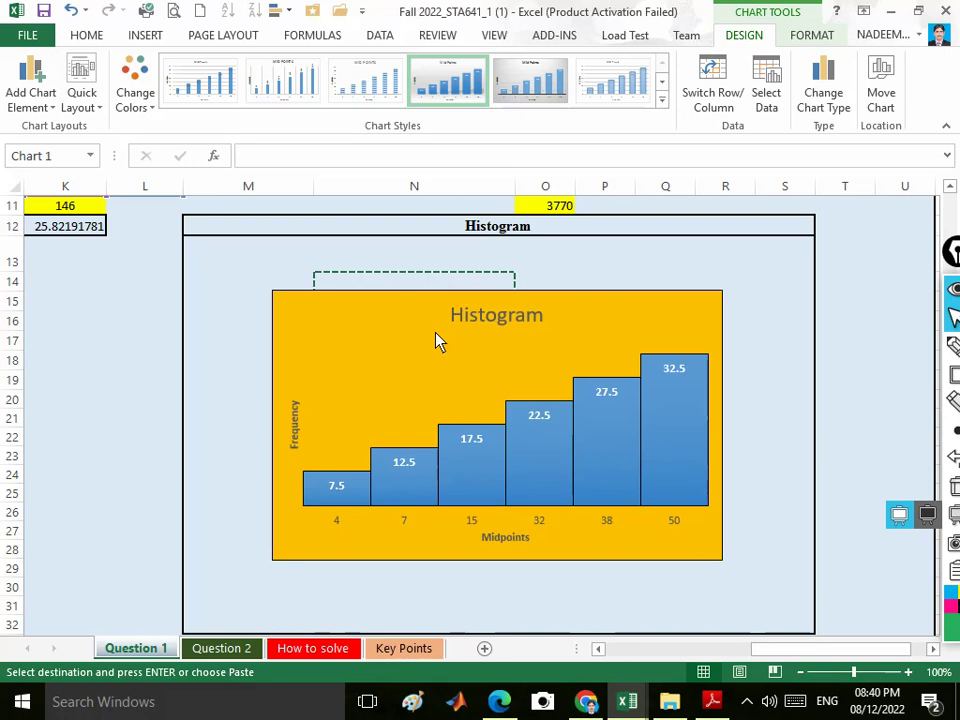
pyautogui.click(781, 285)
pyautogui.click(630, 265)
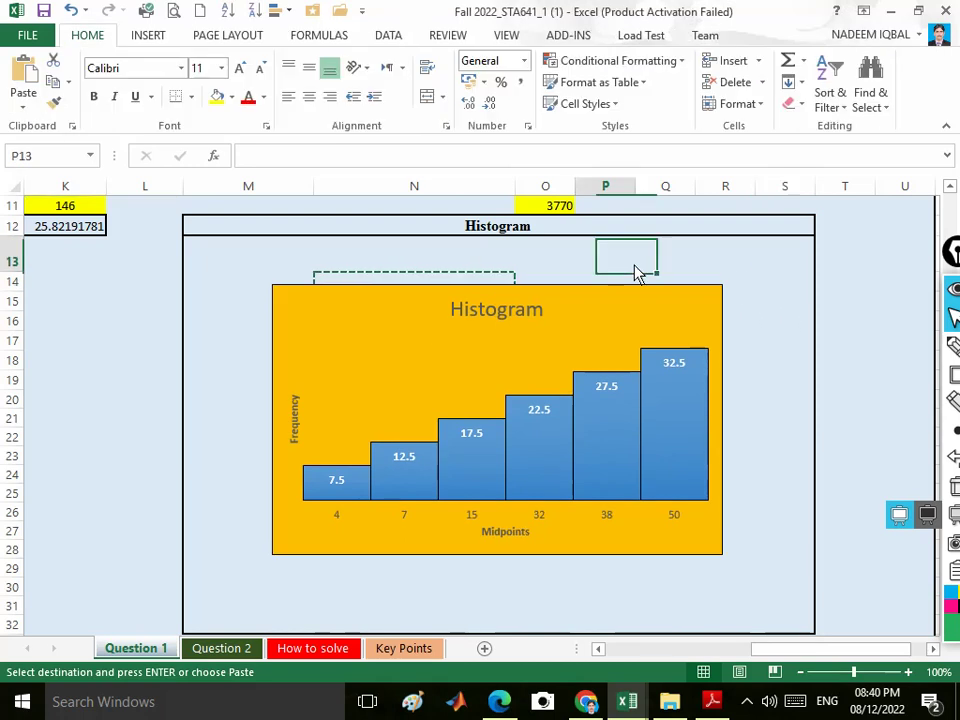
# - Fill the mean value cell K12 beneath the frequency table with yellow
pyautogui.scroll(3, 375, 407)
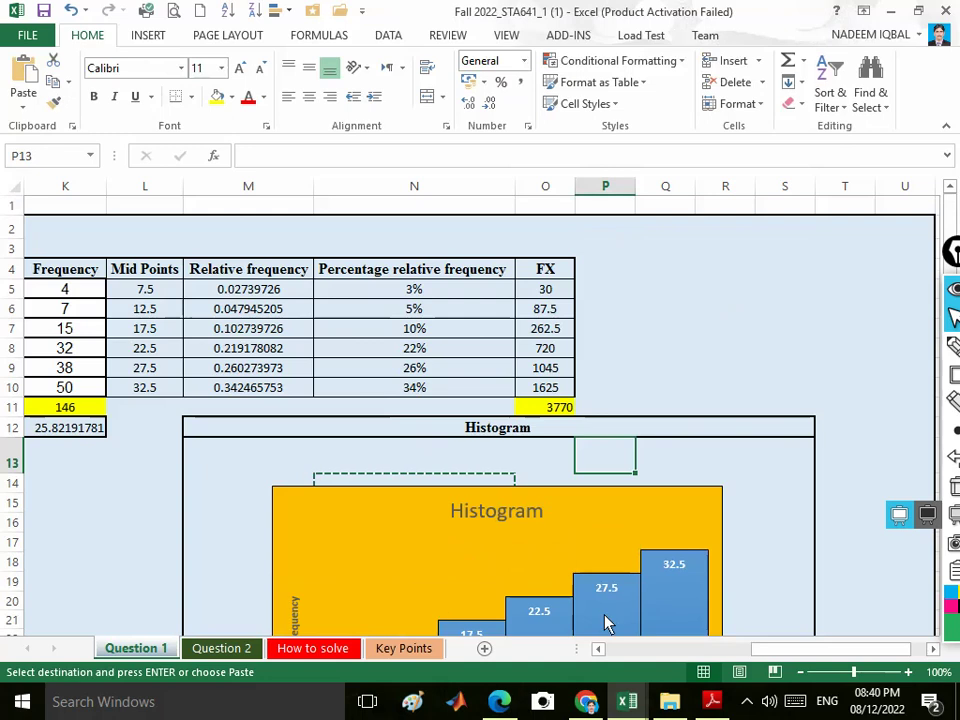
pyautogui.moveTo(800, 650); pyautogui.dragTo(763, 660)
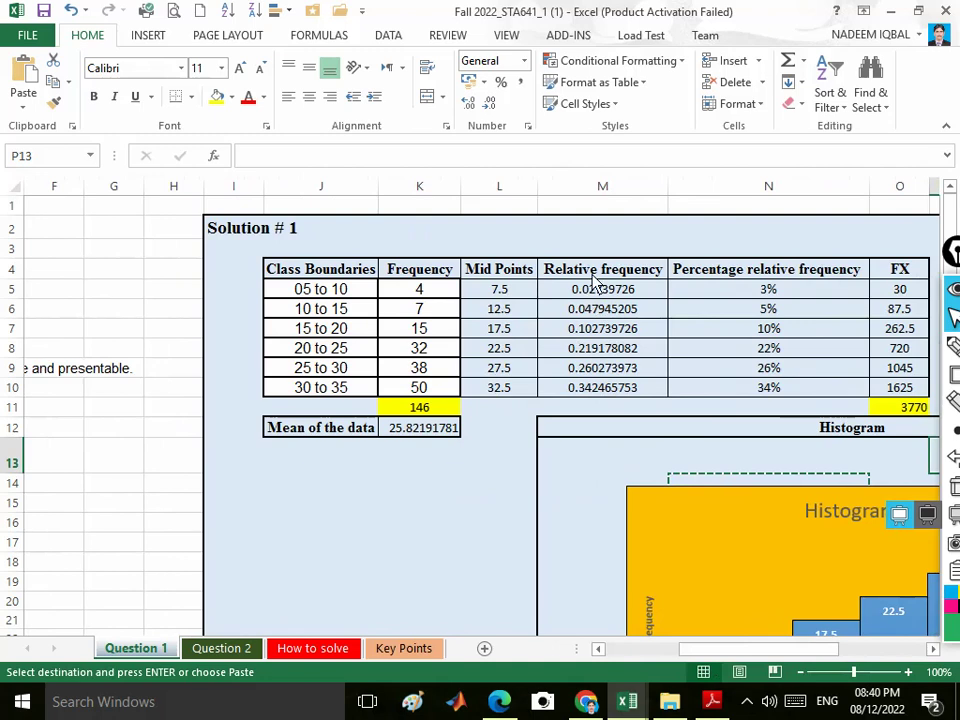
pyautogui.moveTo(729, 649); pyautogui.dragTo(776, 649)
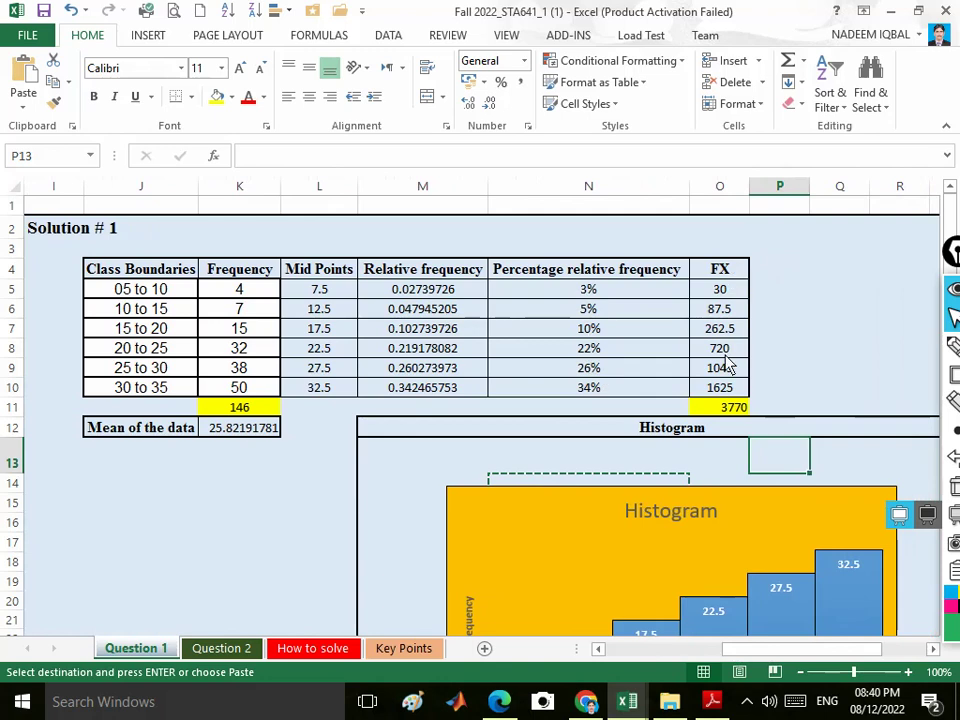
pyautogui.click(236, 441)
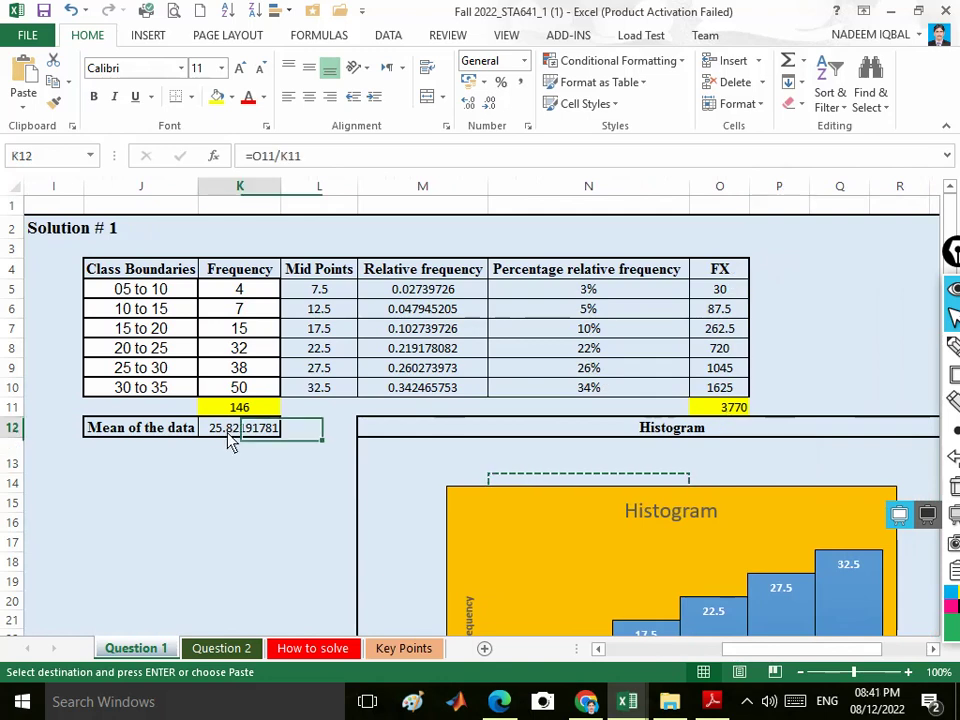
pyautogui.click(216, 97)
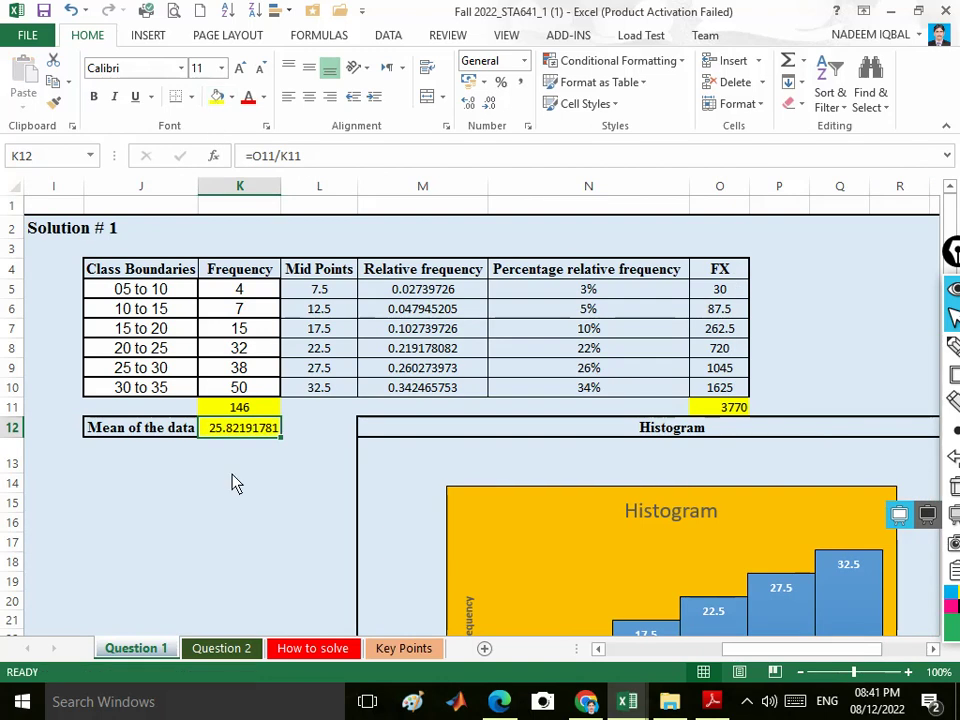
# - Format the mean in K12 to seven decimal places and centre it in its cell
pyautogui.click(490, 104)
pyautogui.click(490, 104)
pyautogui.click(490, 104)
pyautogui.click(490, 104)
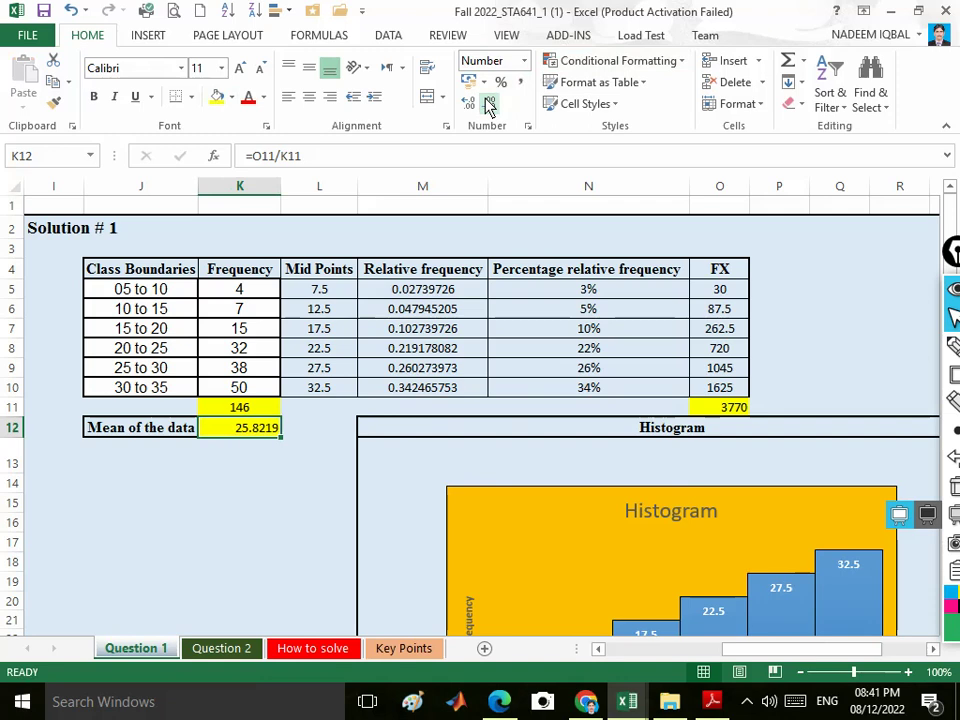
pyautogui.click(490, 104)
pyautogui.click(470, 104)
pyautogui.click(470, 104)
pyautogui.click(470, 104)
pyautogui.click(470, 104)
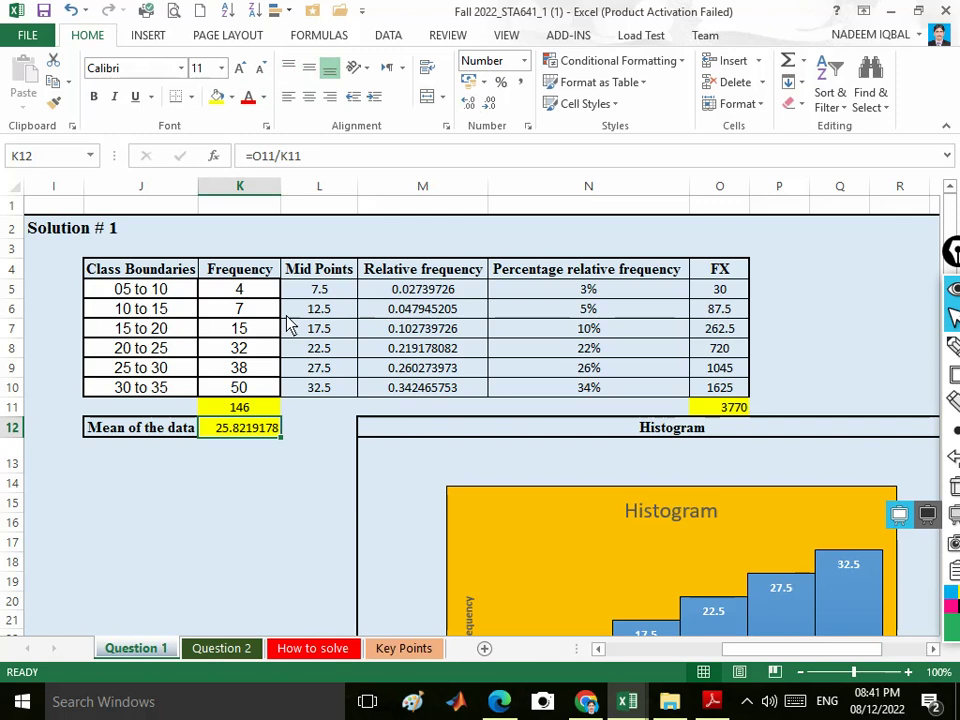
pyautogui.click(311, 97)
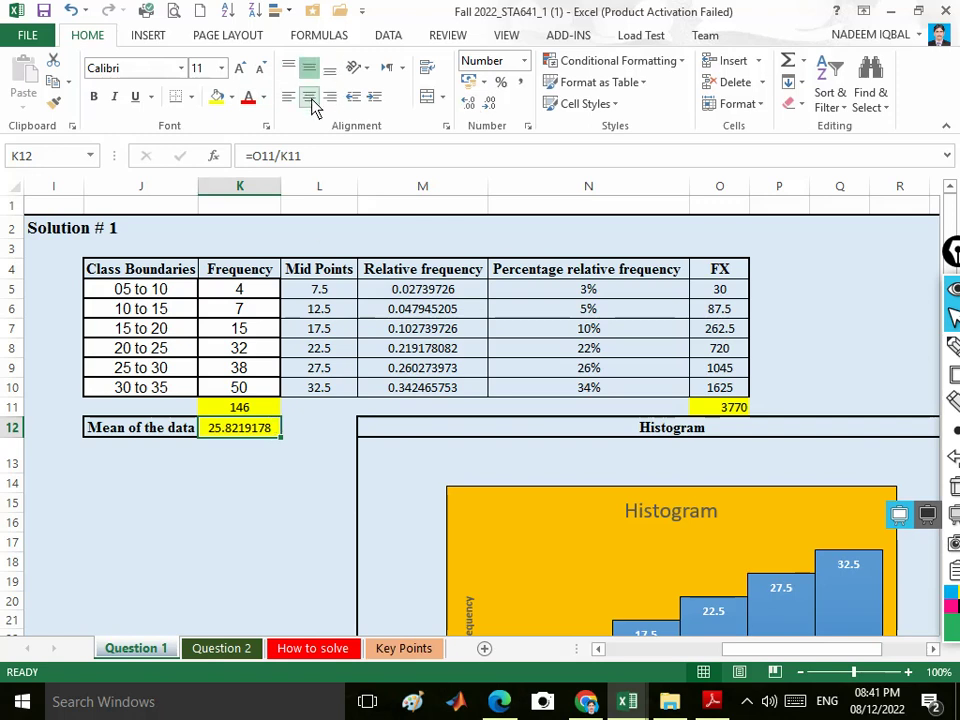
pyautogui.click(312, 432)
# - Switch to the Question 2 sheet and examine its task statement and the Test score and Study hours data
pyautogui.scroll(-2, 289, 525)
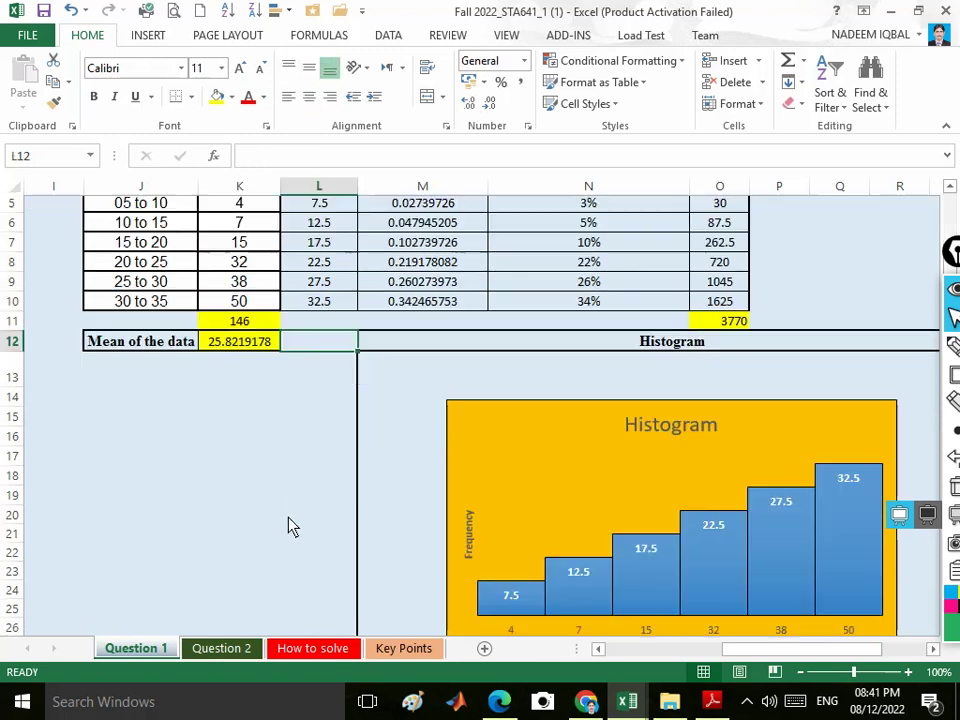
pyautogui.scroll(2, 289, 525)
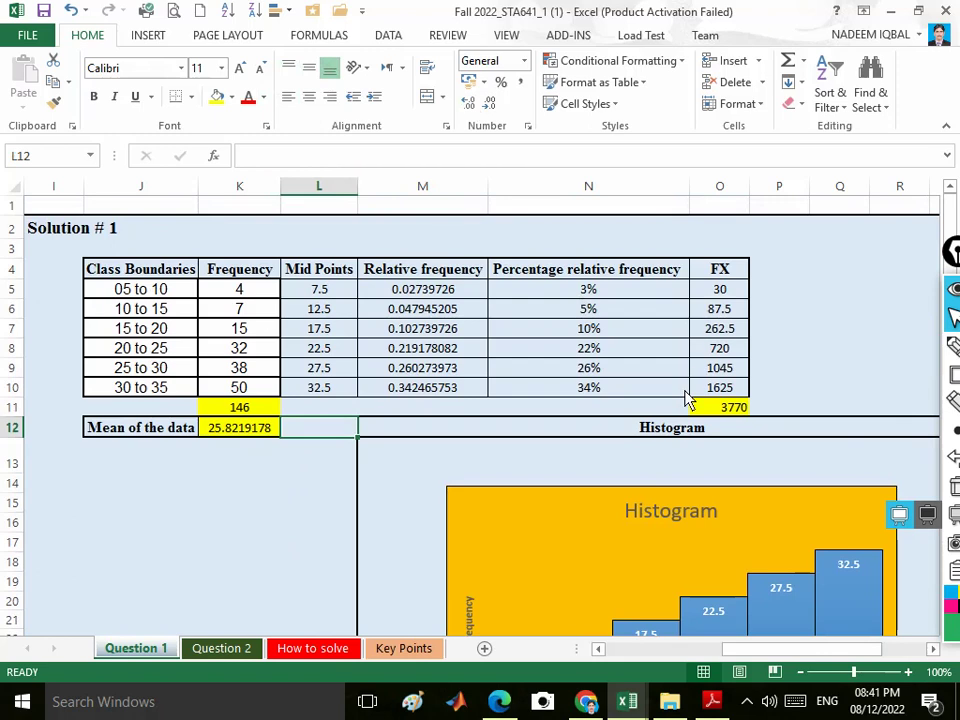
pyautogui.scroll(-5, 546, 519)
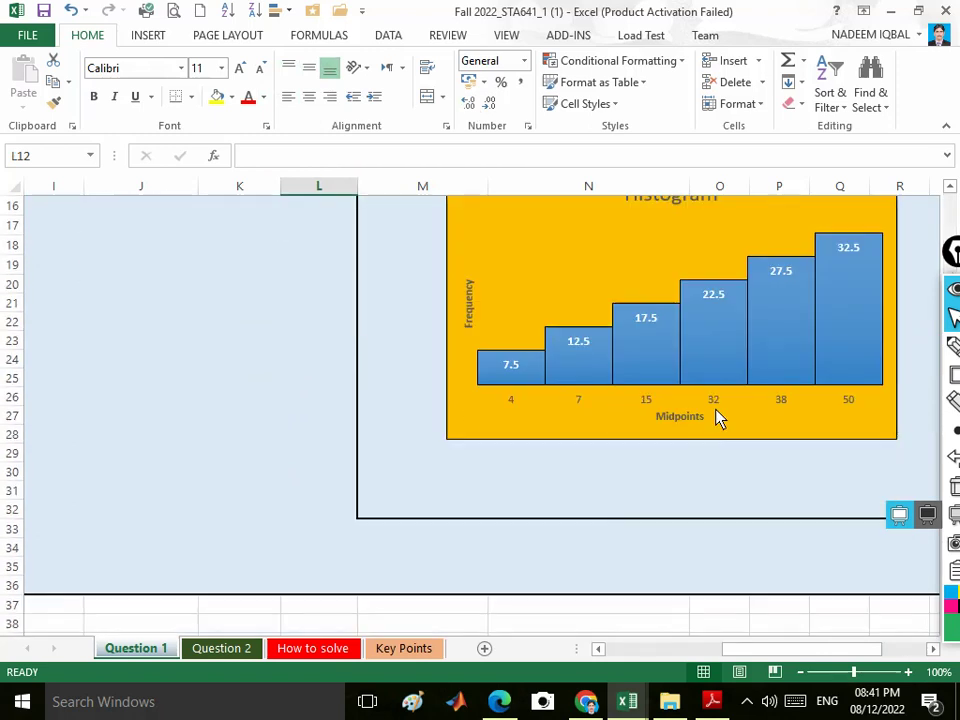
pyautogui.scroll(2, 718, 418)
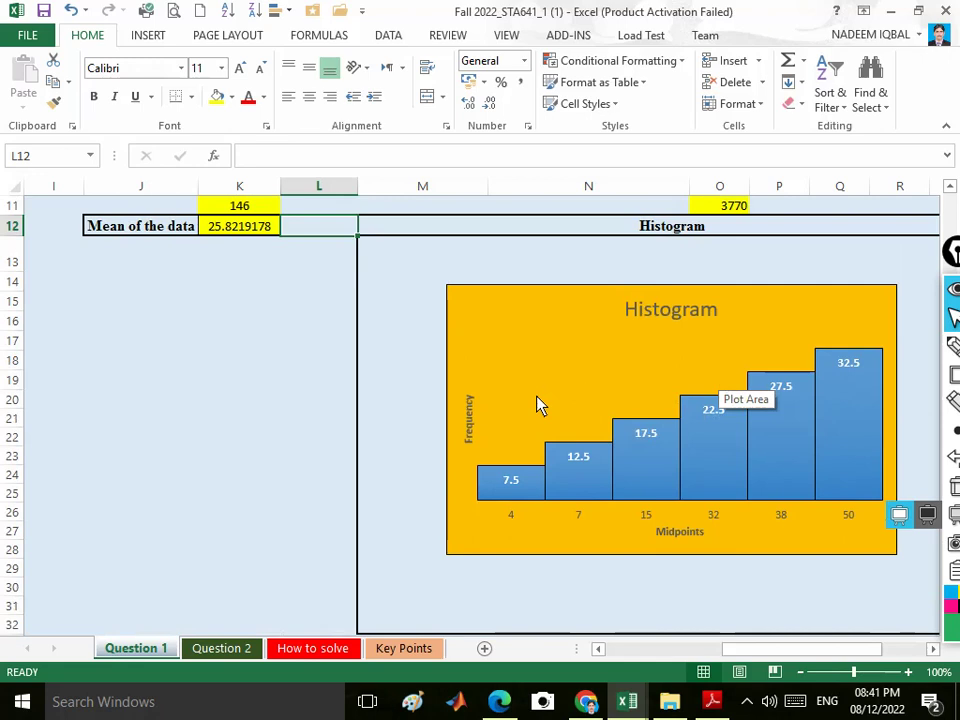
pyautogui.click(222, 650)
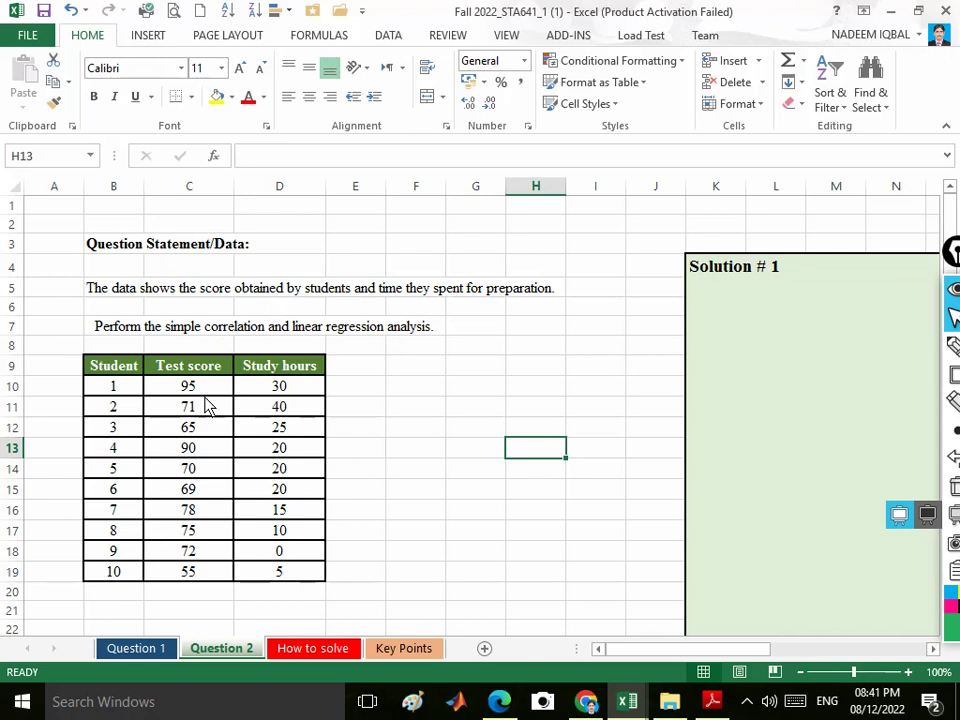
pyautogui.moveTo(190, 388); pyautogui.dragTo(190, 580)
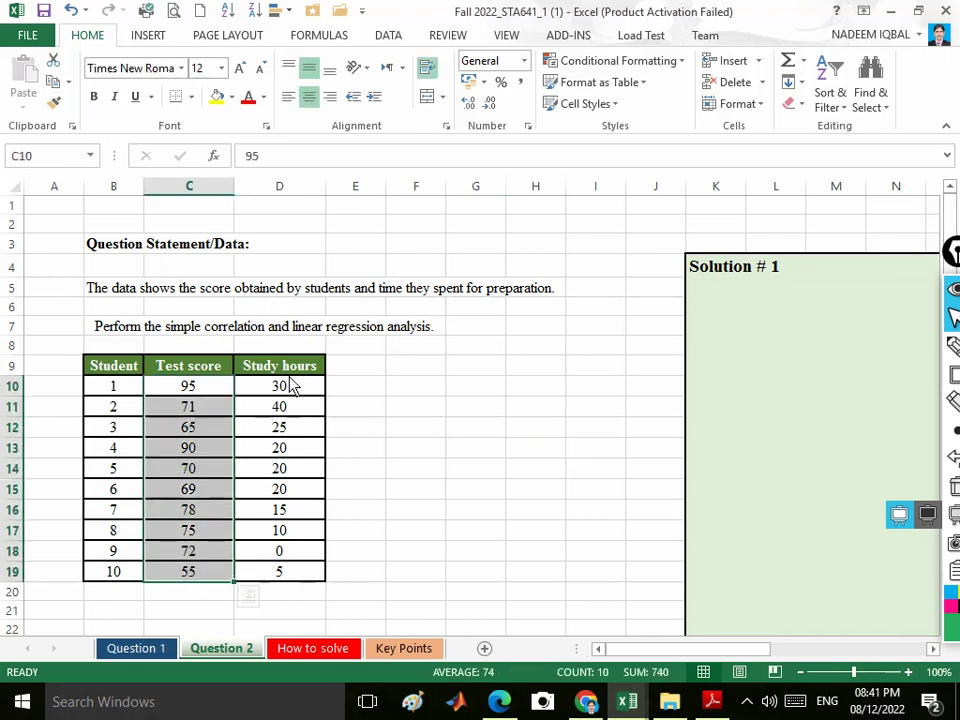
pyautogui.moveTo(280, 390); pyautogui.dragTo(294, 578)
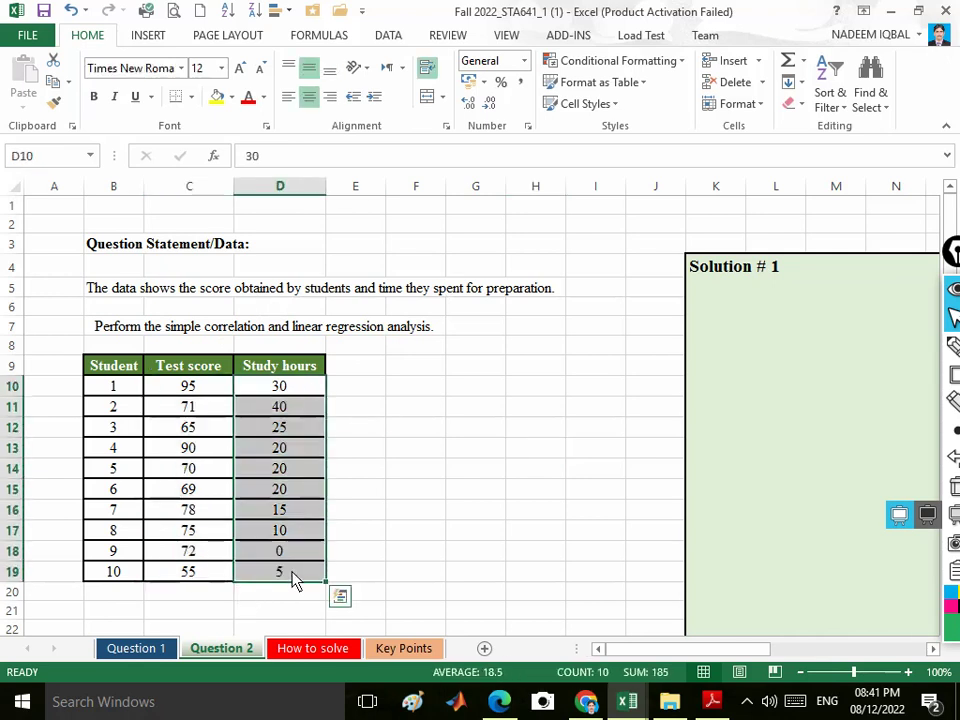
pyautogui.click(118, 334)
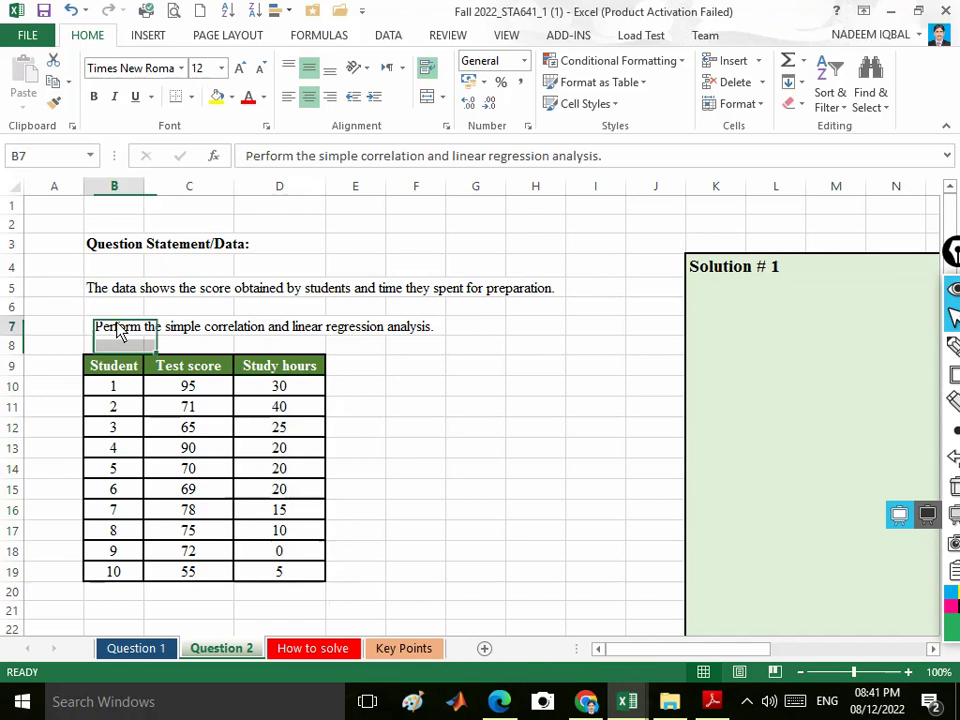
pyautogui.click(213, 332)
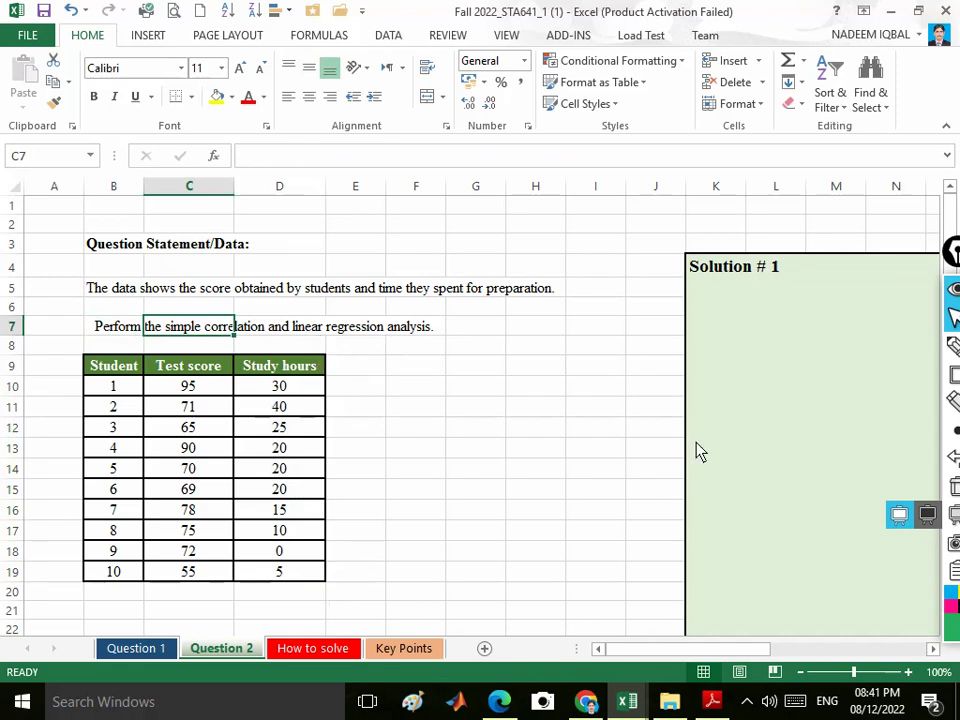
# - Check in the Excel add-ins list that Analysis ToolPak is enabled and accept the selection
pyautogui.click(28, 38)
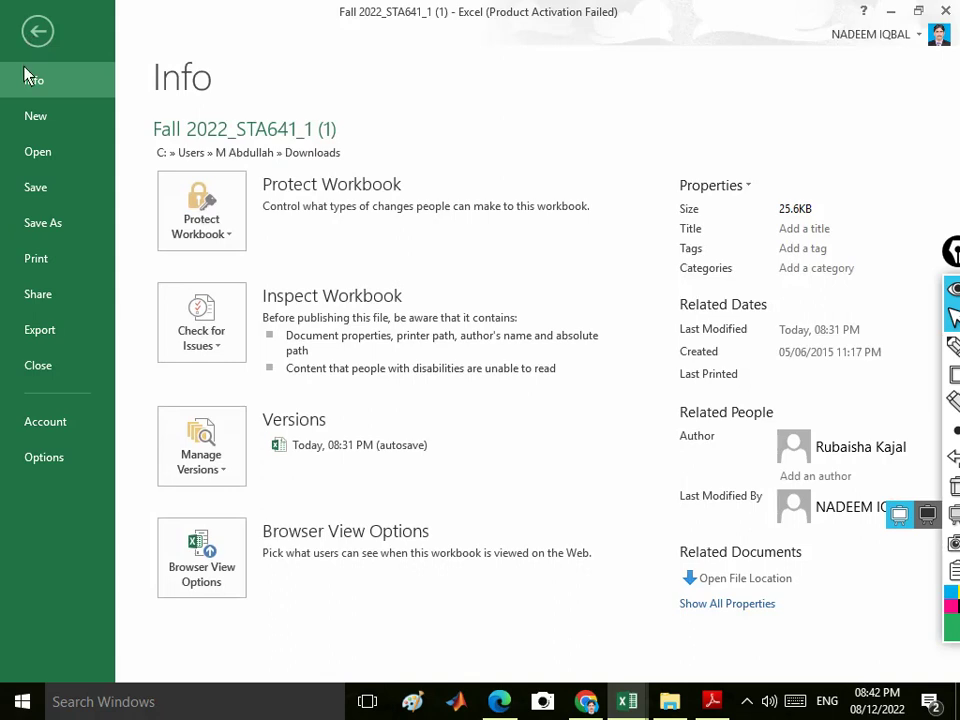
pyautogui.click(36, 467)
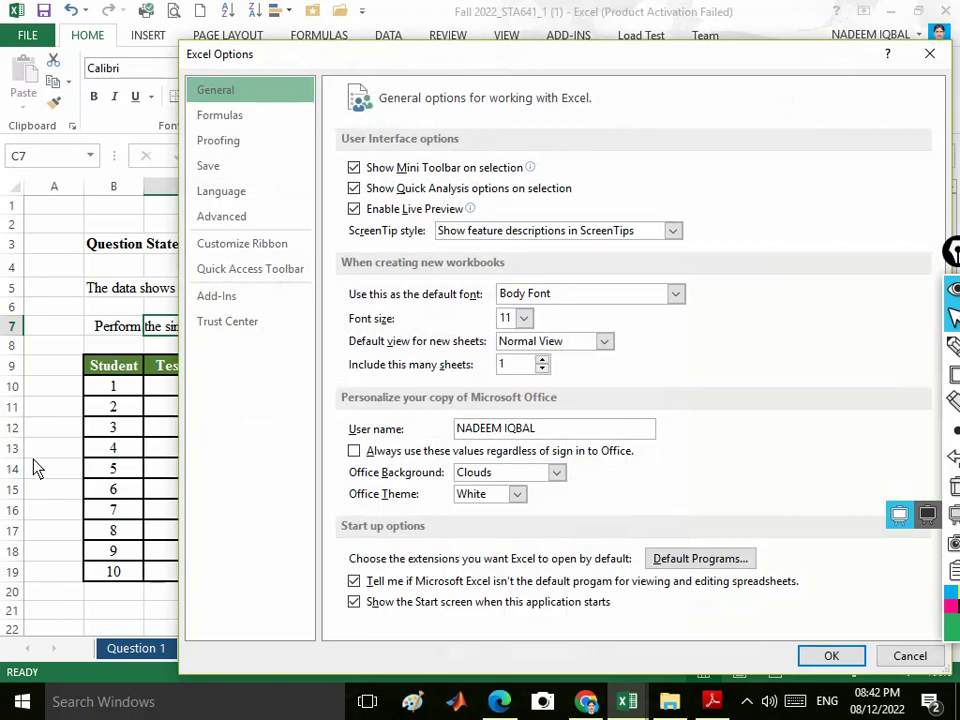
pyautogui.click(212, 299)
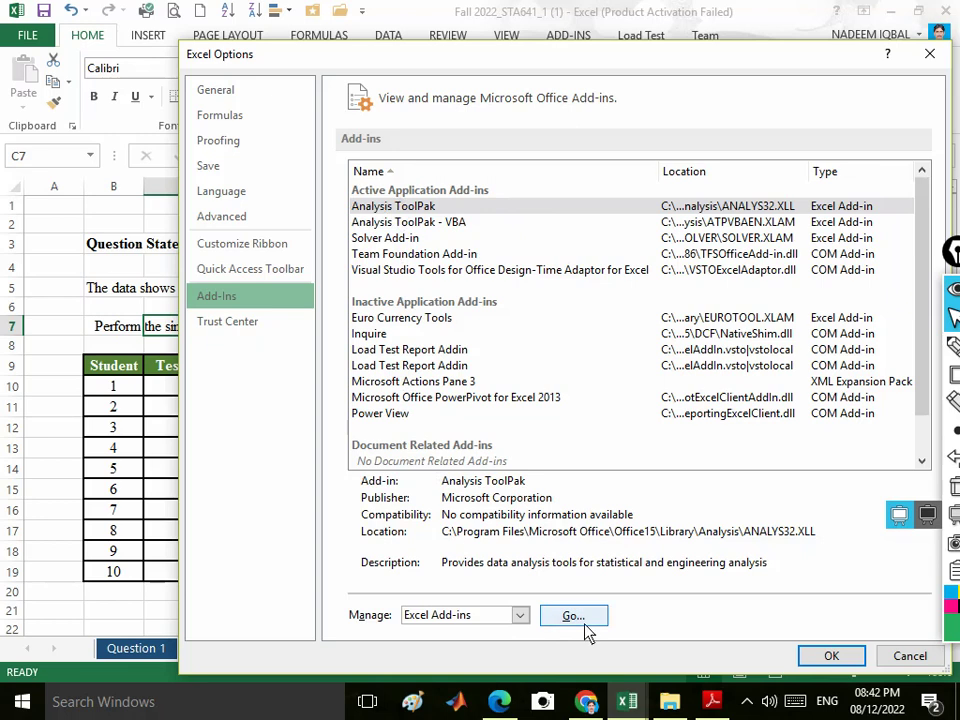
pyautogui.click(414, 224)
pyautogui.click(414, 208)
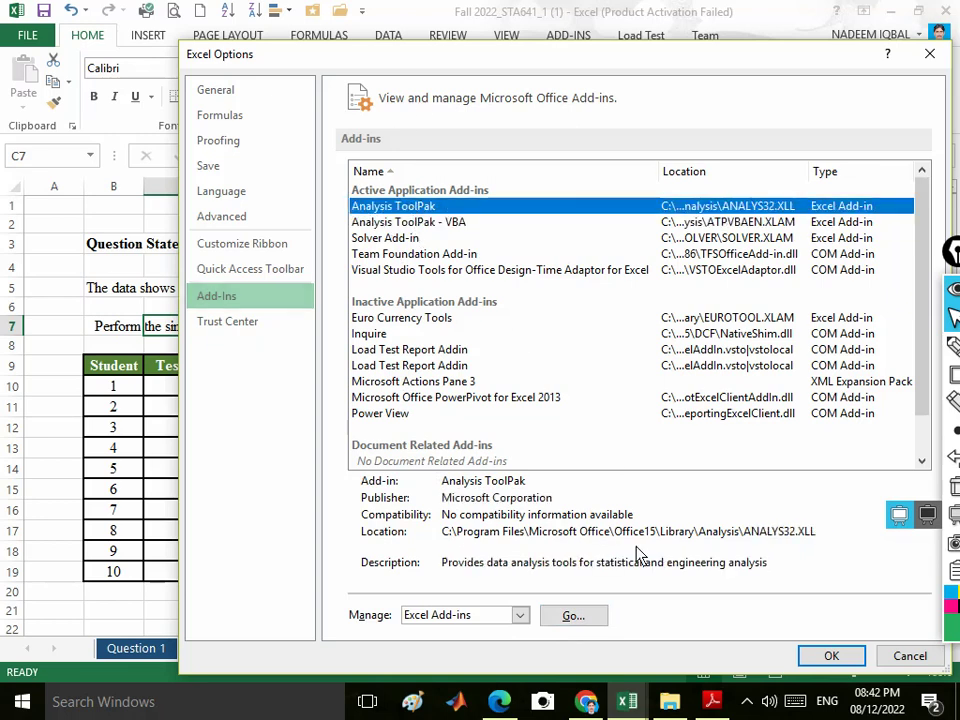
pyautogui.click(573, 617)
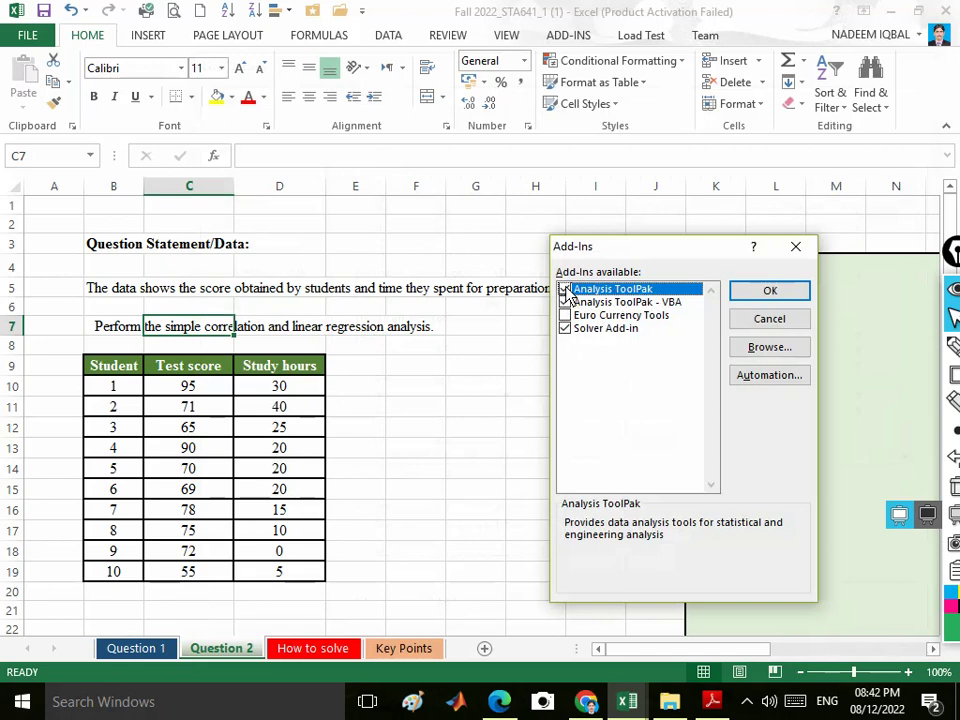
pyautogui.click(748, 292)
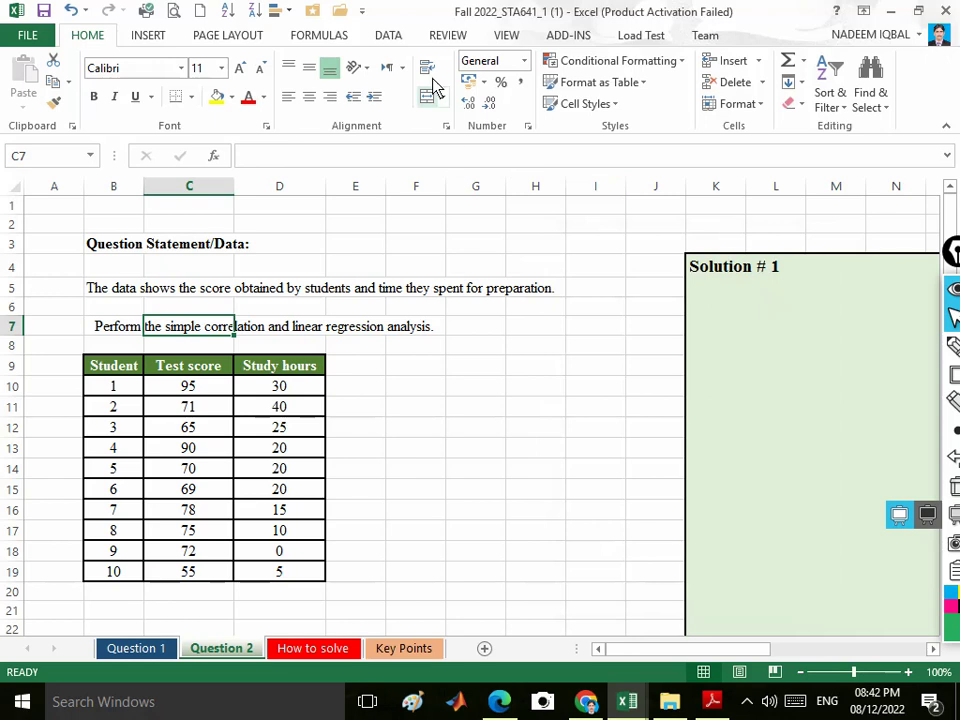
# - Locate the Data Analysis command, outline it with a rectangle annotation and clear the annotation
pyautogui.click(390, 36)
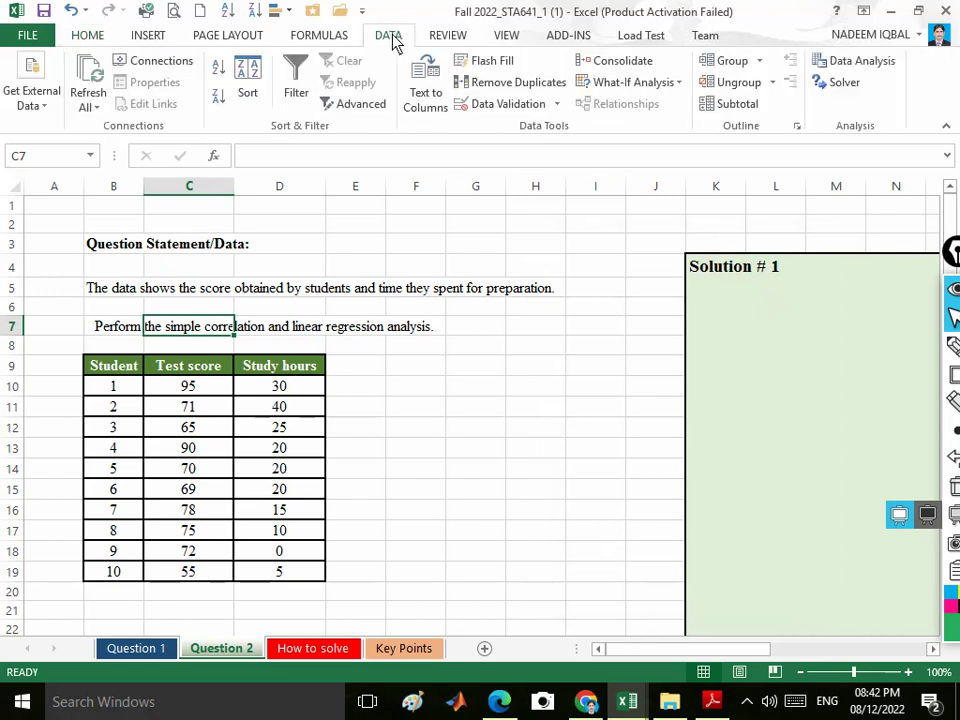
pyautogui.moveTo(957, 382)
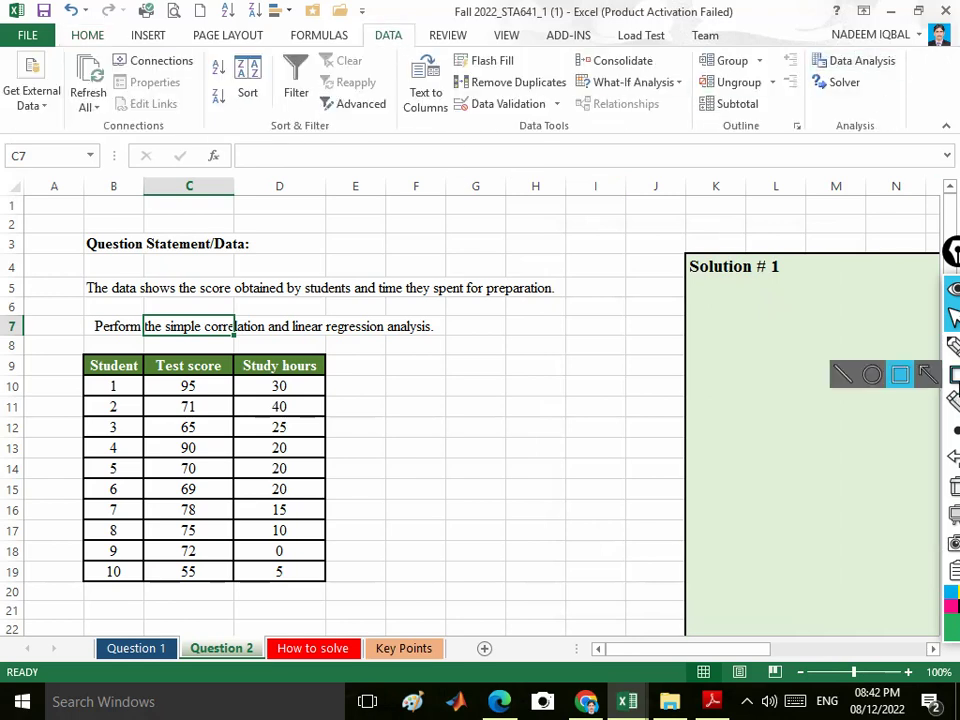
pyautogui.click(900, 374)
pyautogui.moveTo(798, 41)
pyautogui.mouseDown()
pyautogui.moveTo(838, 79)
pyautogui.moveTo(934, 78)
pyautogui.moveTo(920, 82)
pyautogui.mouseUp()
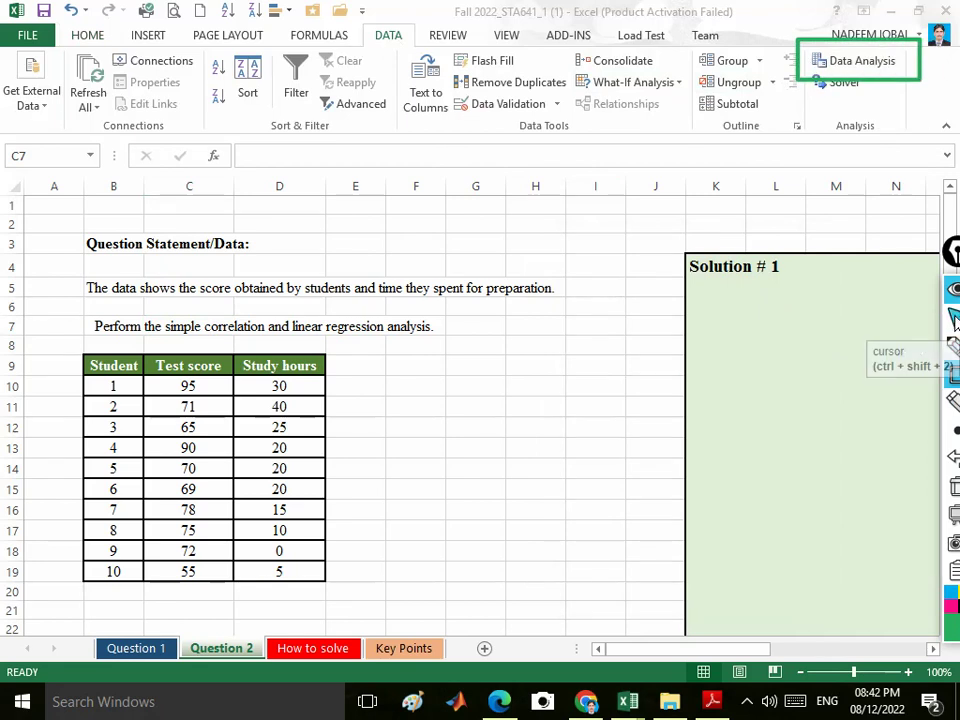
pyautogui.click(953, 487)
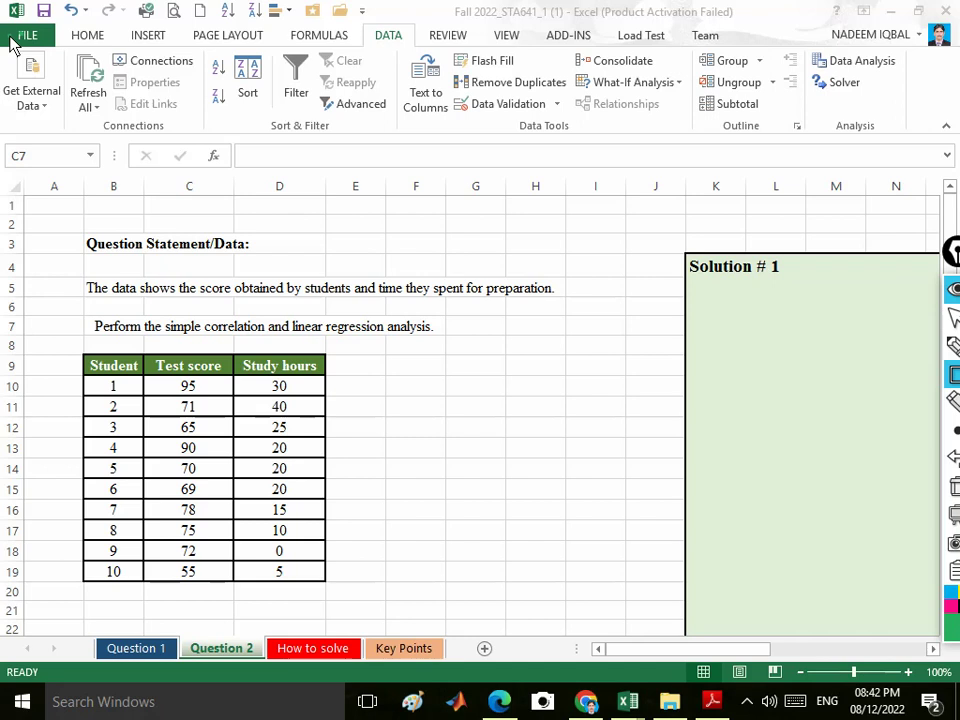
pyautogui.press('Escape')
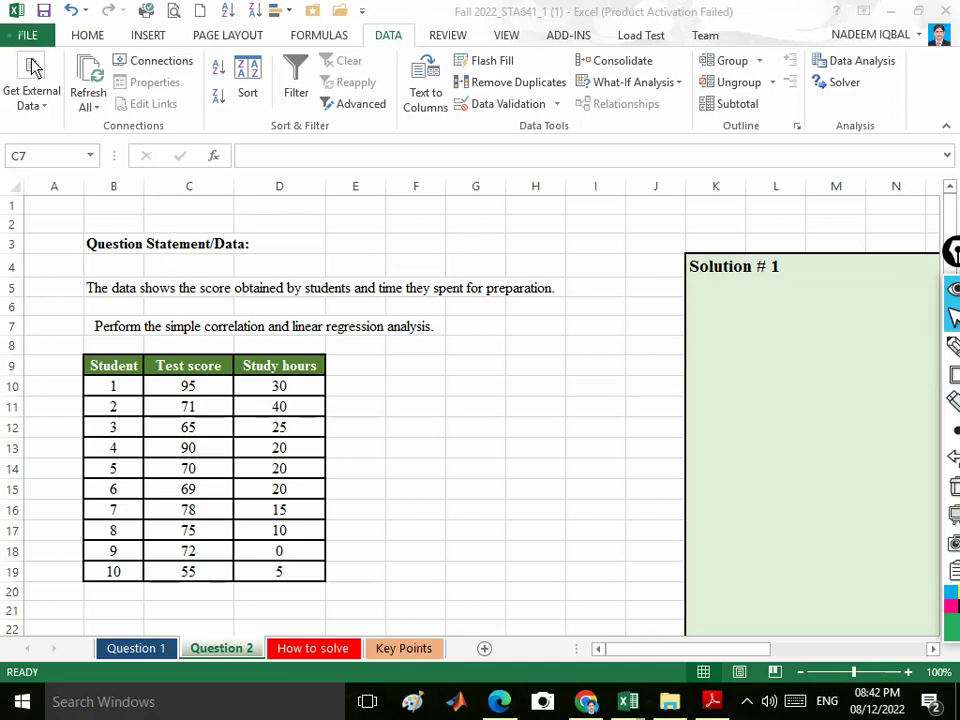
# - Open the list of available Excel add-ins from the program's options
pyautogui.click(22, 42)
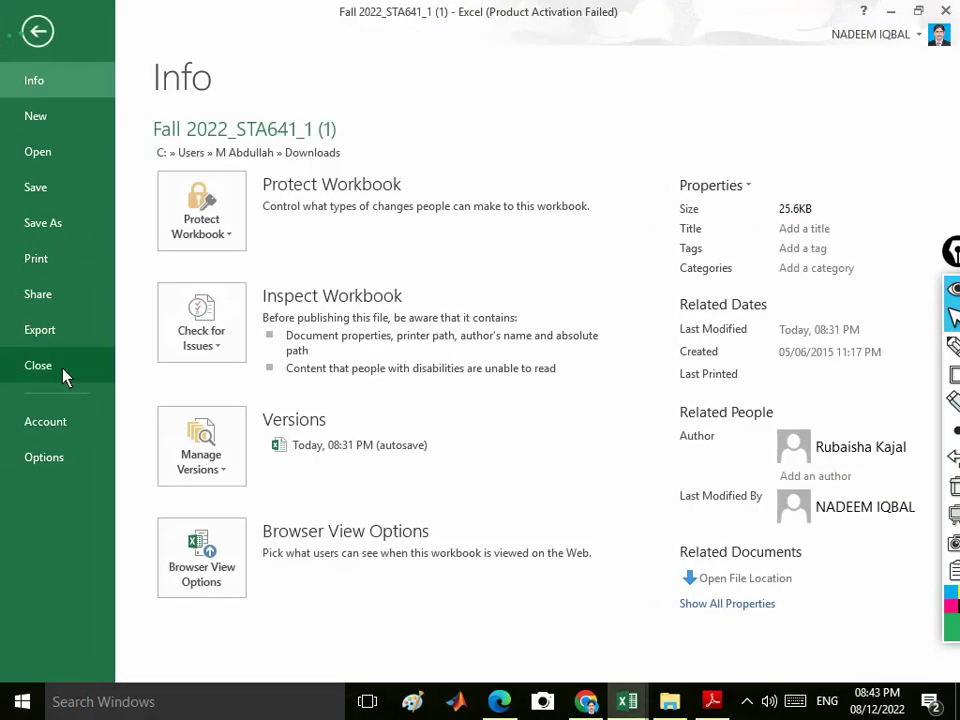
pyautogui.click(47, 468)
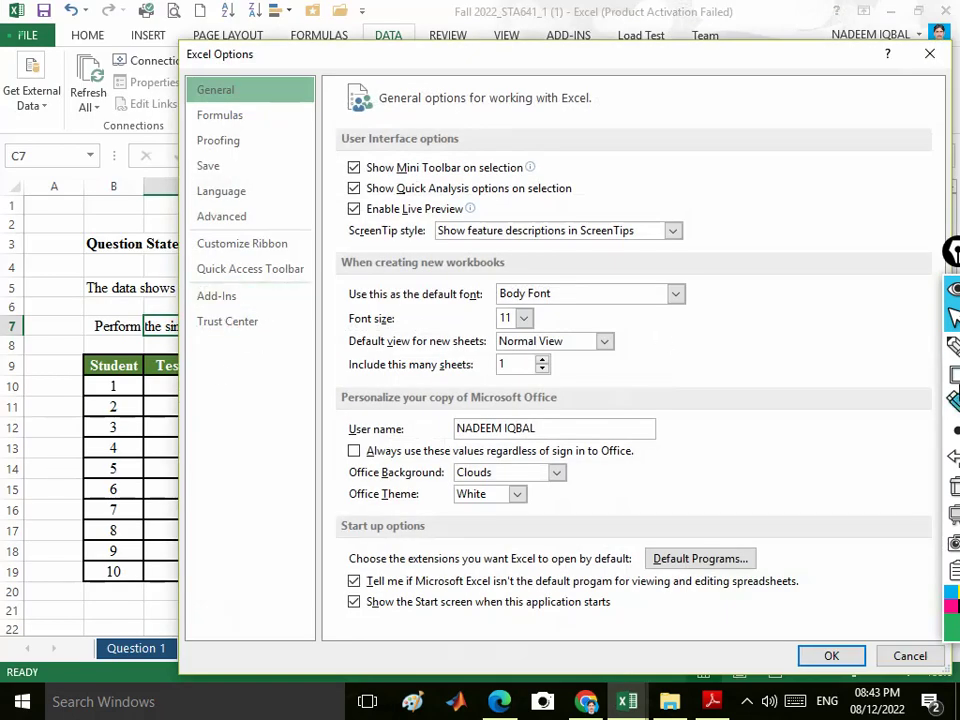
pyautogui.moveTo(953, 375)
pyautogui.click(895, 374)
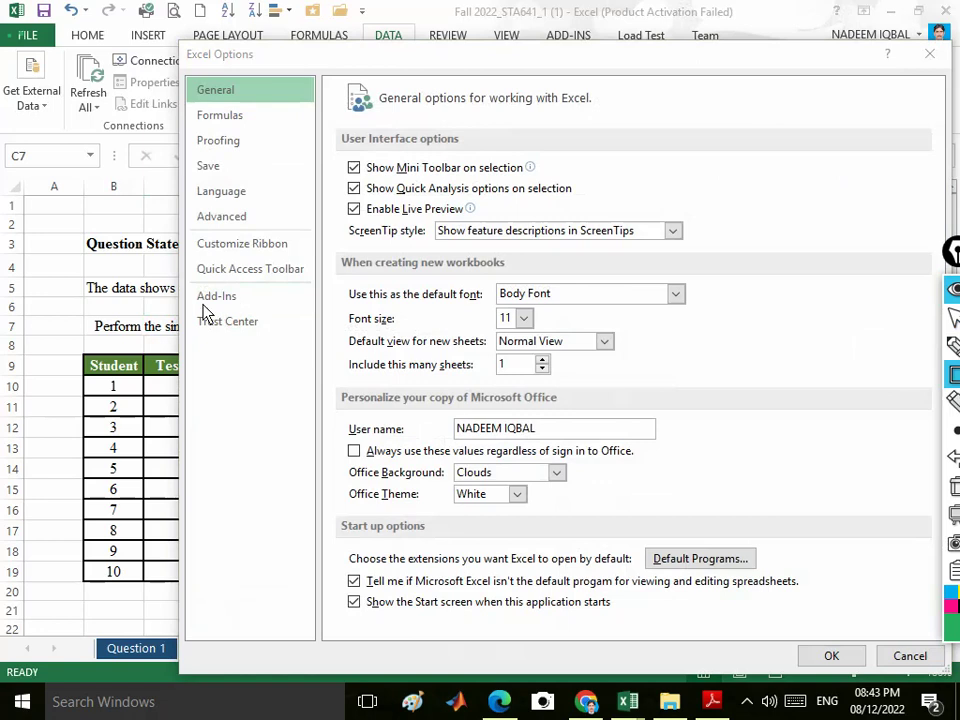
pyautogui.click(953, 487)
pyautogui.click(216, 298)
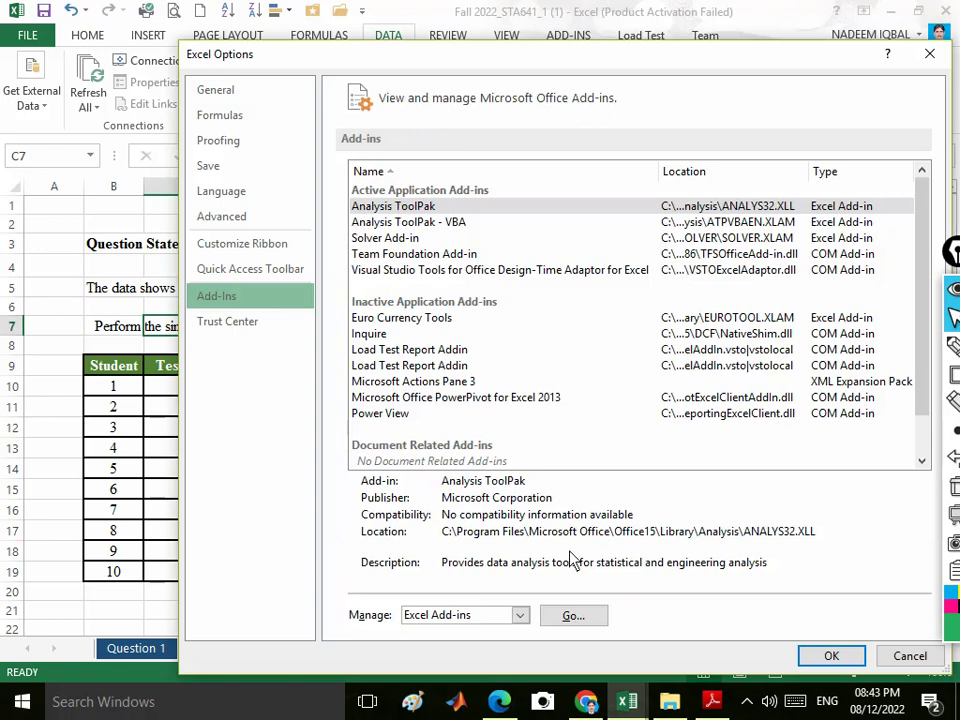
pyautogui.click(565, 624)
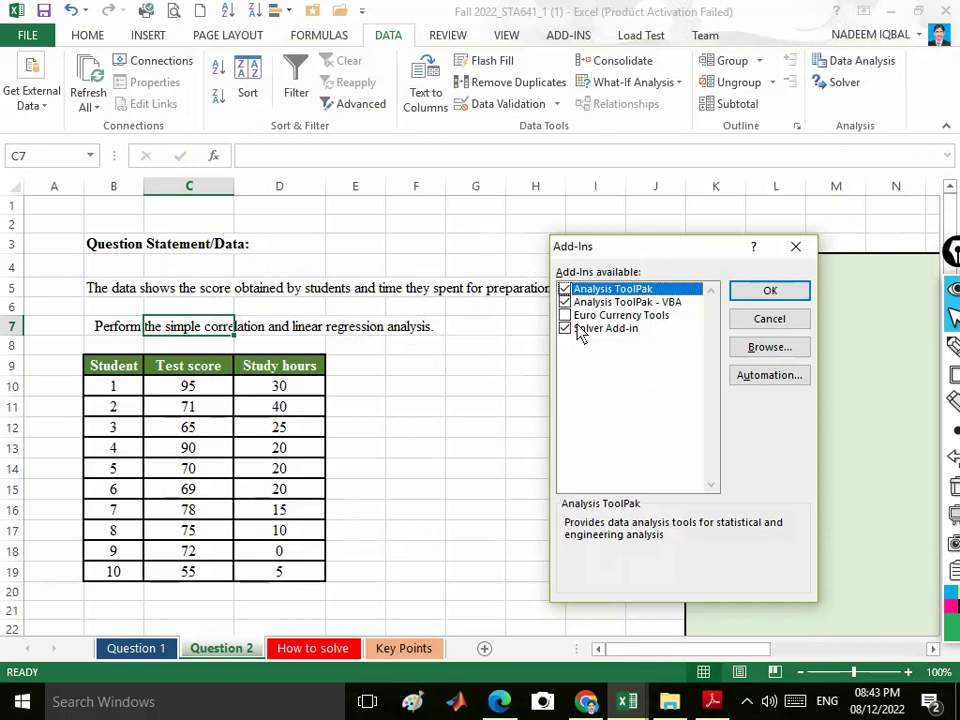
# - Enable Analysis ToolPak, Analysis ToolPak - VBA, Euro Currency Tools and Solver Add-in, and accept the selection
pyautogui.click(565, 302)
pyautogui.click(565, 315)
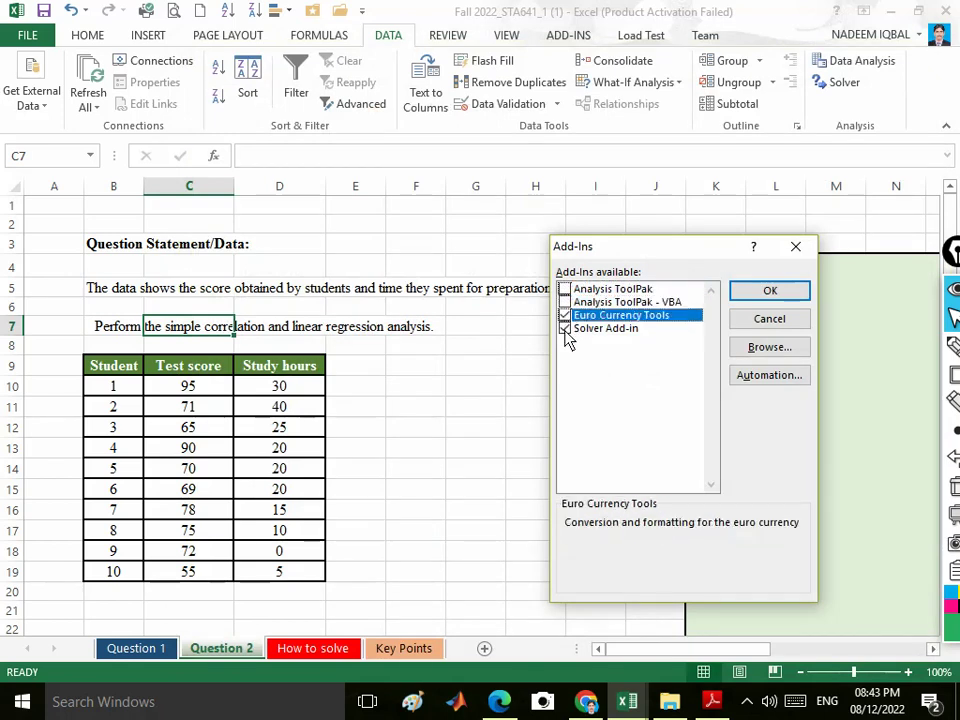
pyautogui.click(565, 328)
pyautogui.click(565, 315)
pyautogui.click(565, 289)
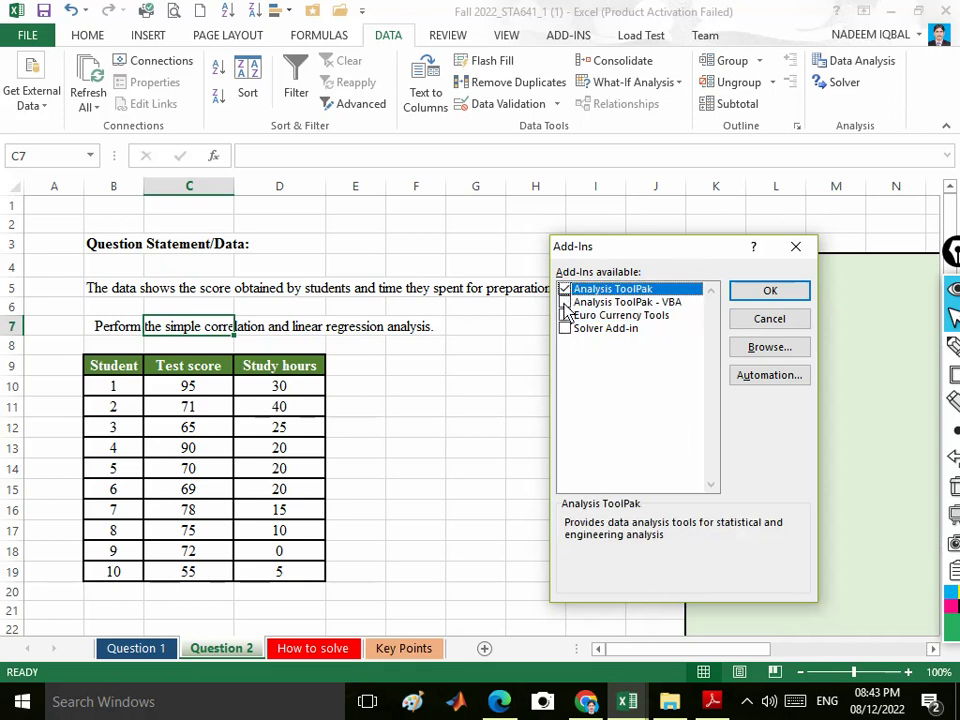
pyautogui.click(565, 315)
pyautogui.click(565, 328)
pyautogui.click(566, 302)
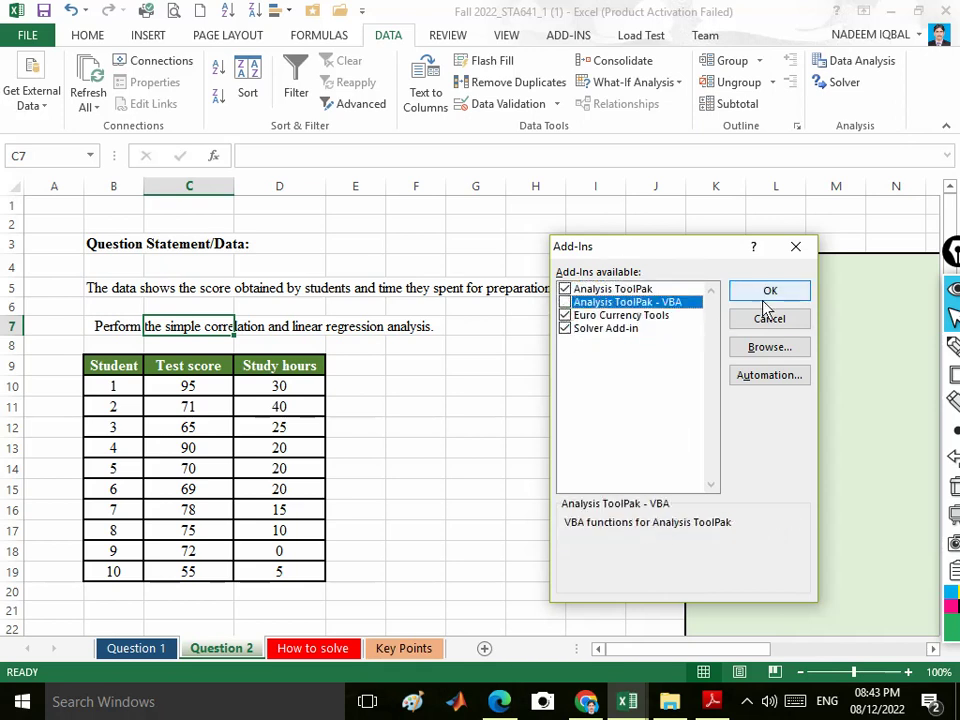
pyautogui.press('space')
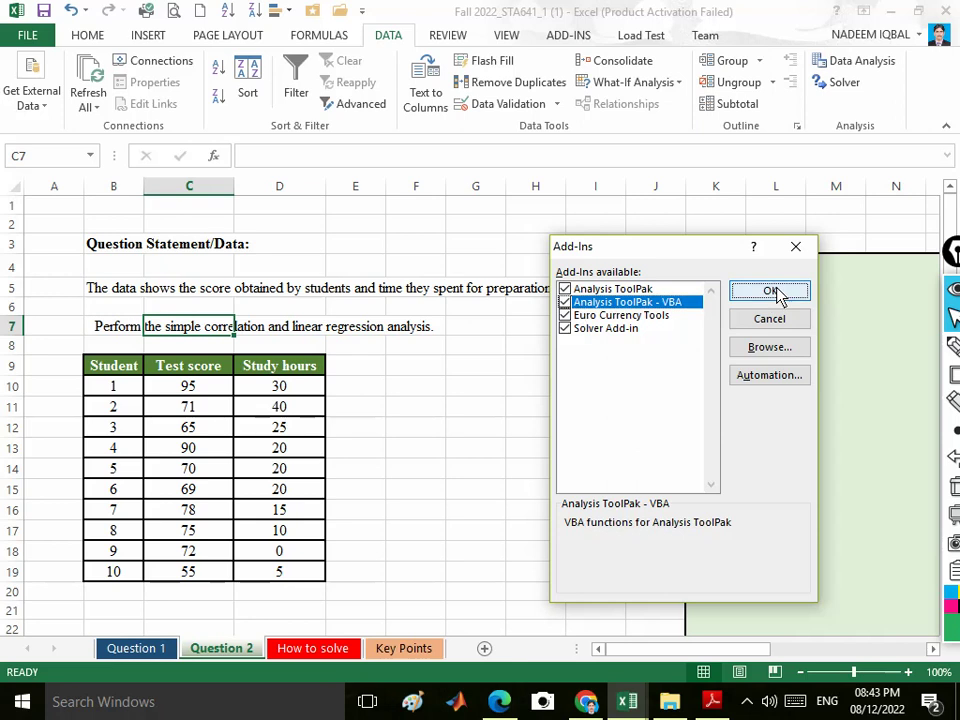
pyautogui.click(771, 291)
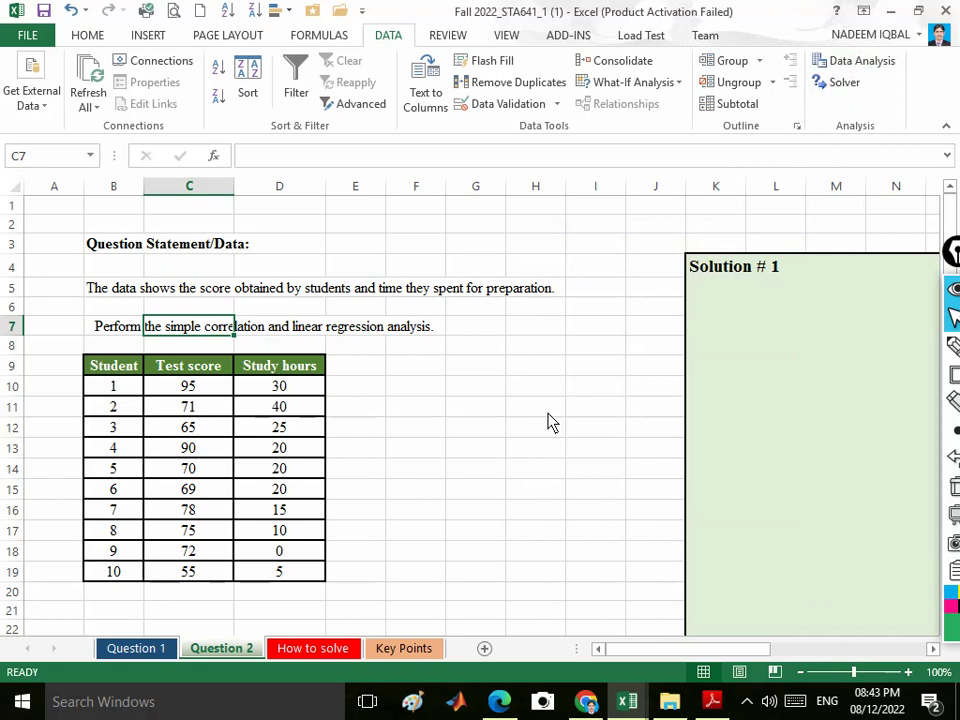
# - Look through the Data Analysis tools and open the Correlation tool
pyautogui.click(856, 62)
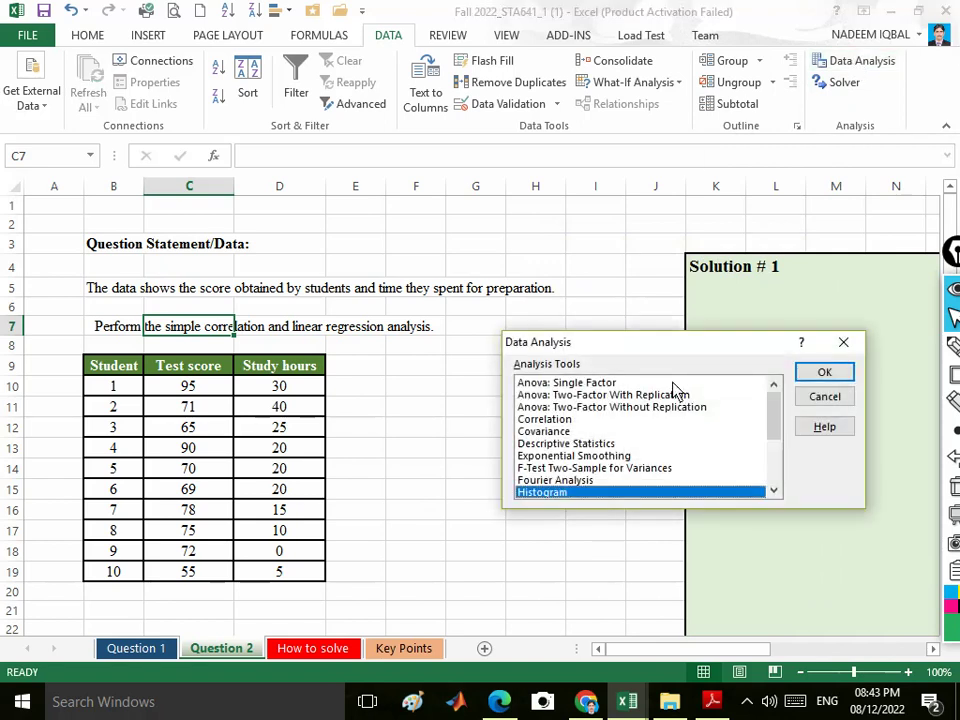
pyautogui.scroll(-2, 656, 400)
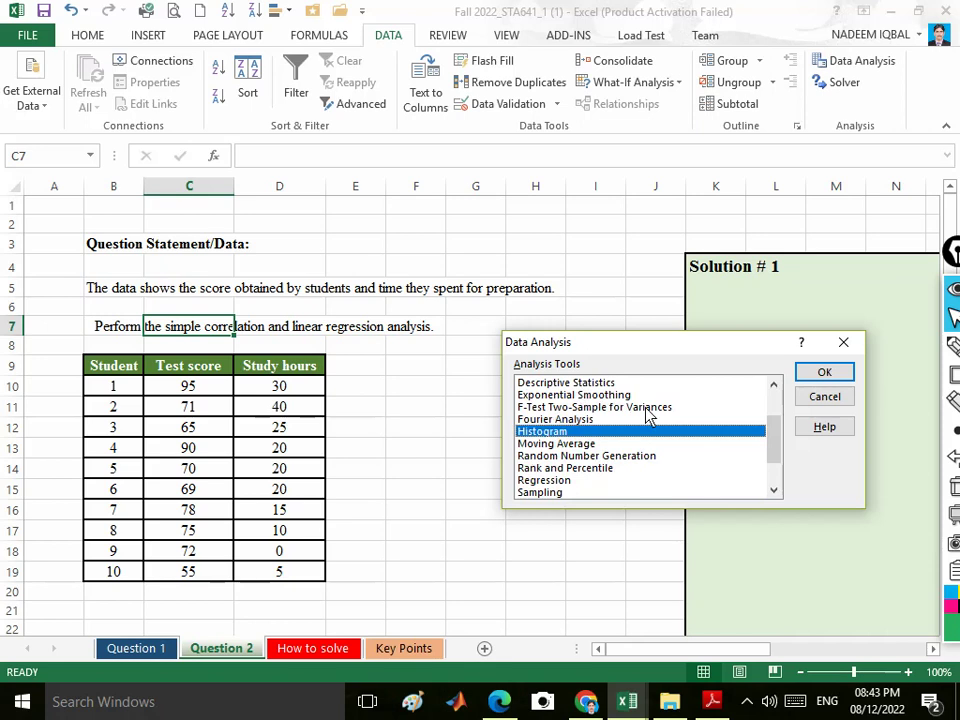
pyautogui.scroll(2, 648, 427)
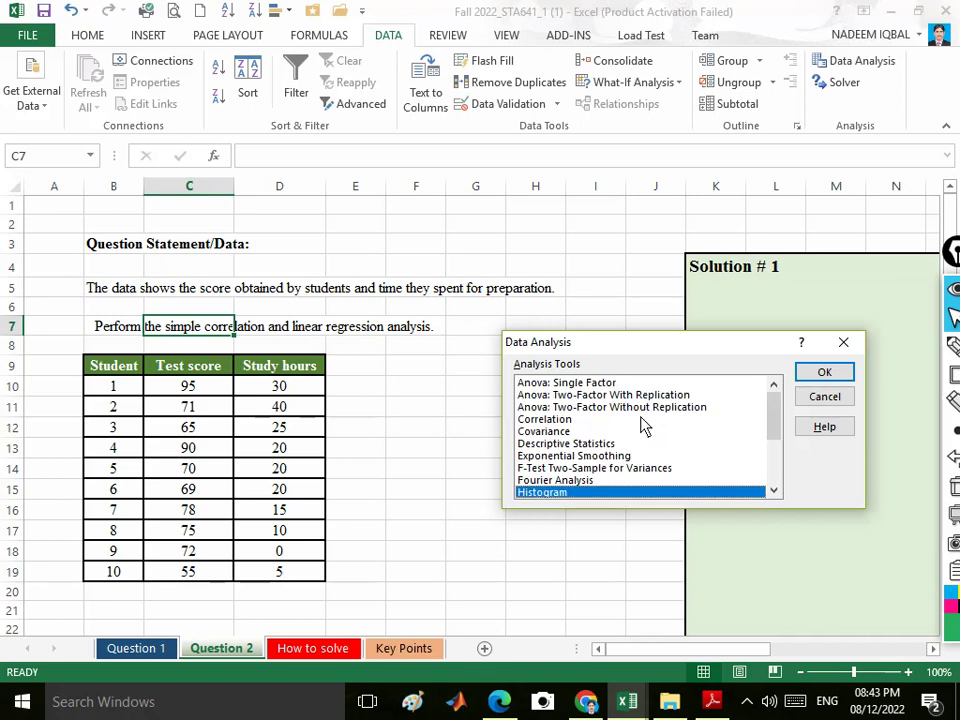
pyautogui.click(545, 420)
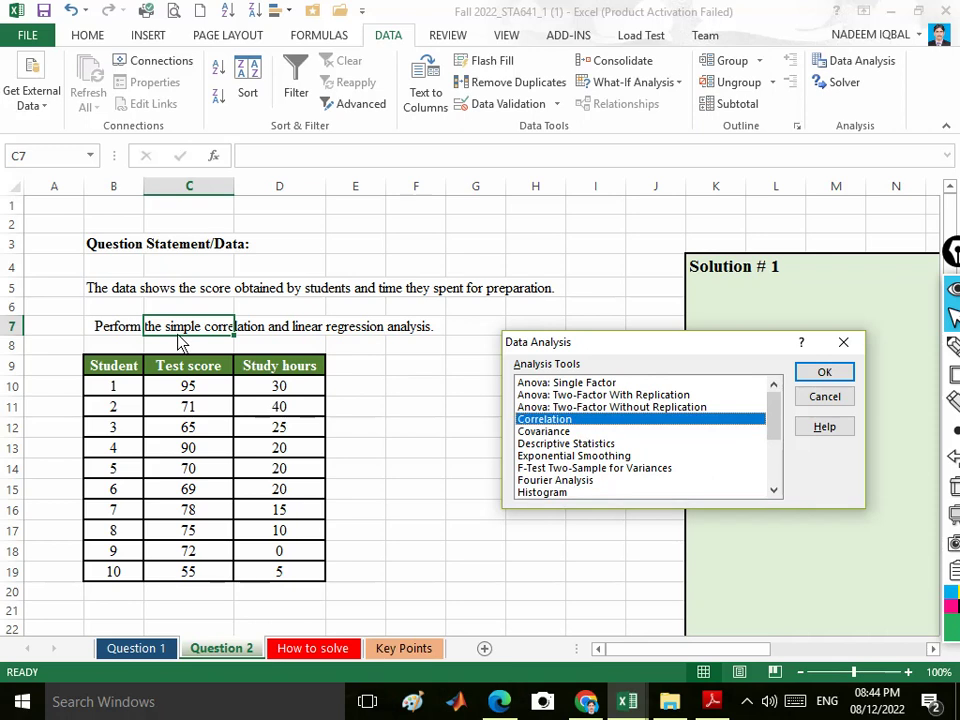
pyautogui.doubleClick(536, 423)
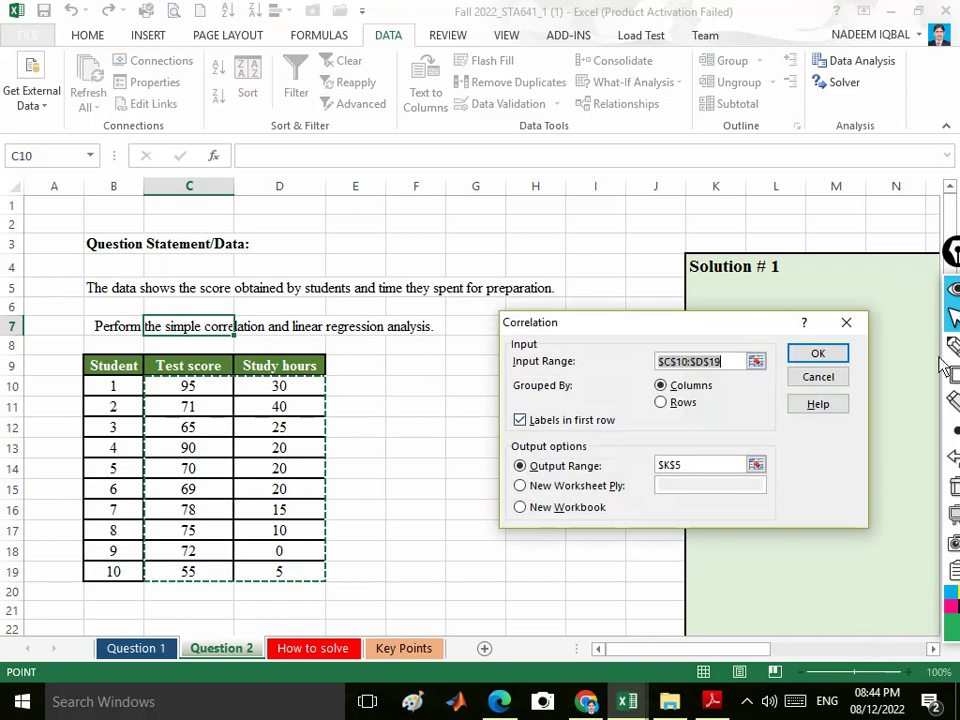
# - Outline the input range picker of the Correlation tool with a rectangle annotation and clear the annotation
pyautogui.click(905, 378)
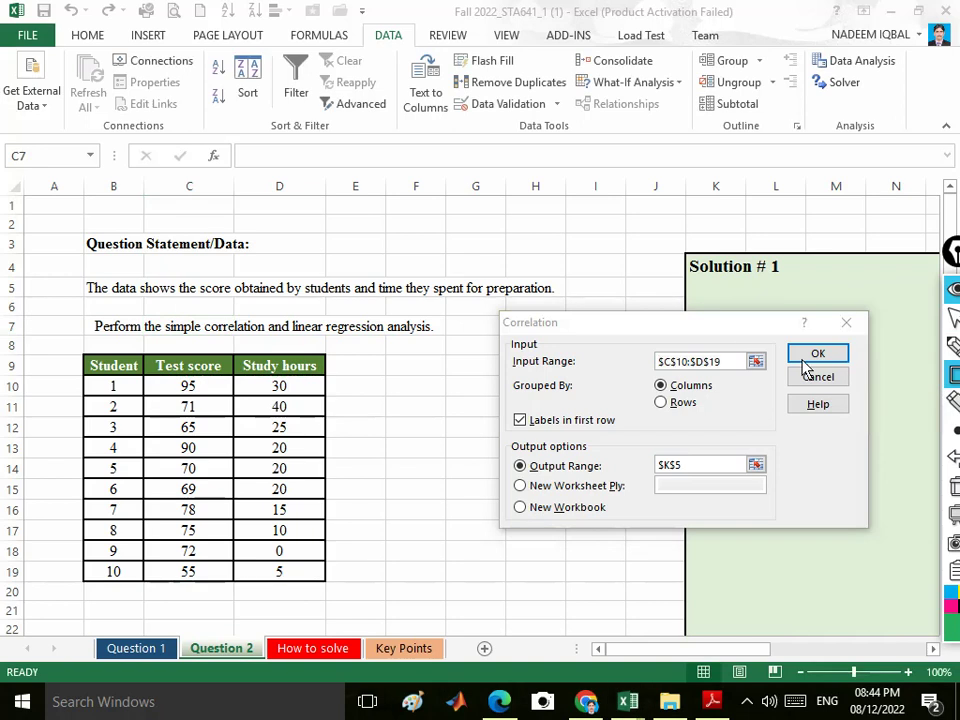
pyautogui.moveTo(741, 341); pyautogui.dragTo(774, 383)
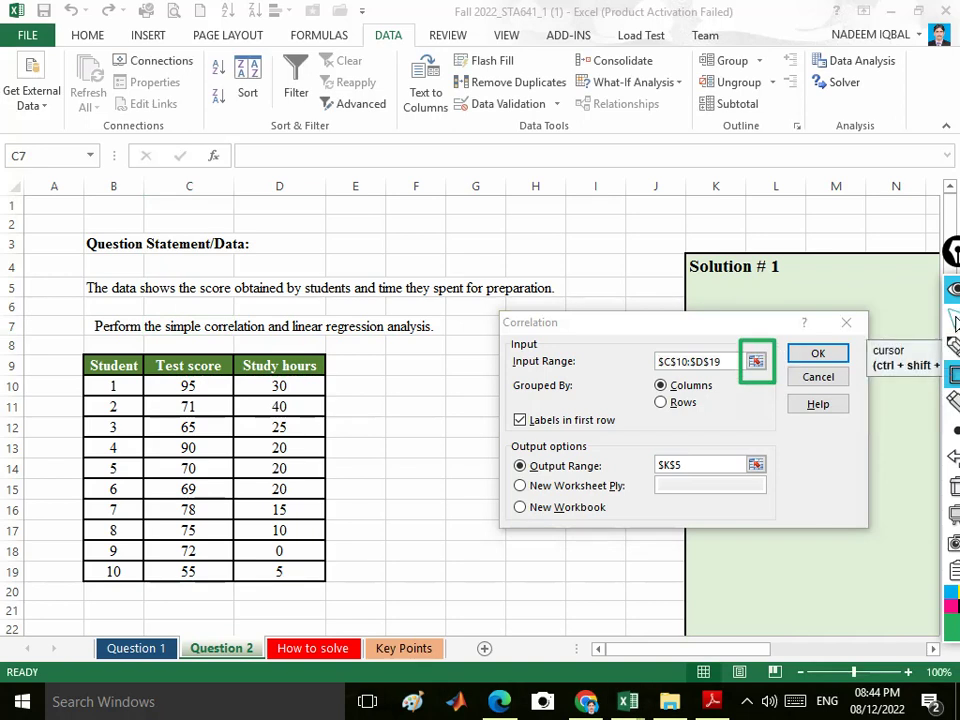
pyautogui.click(955, 485)
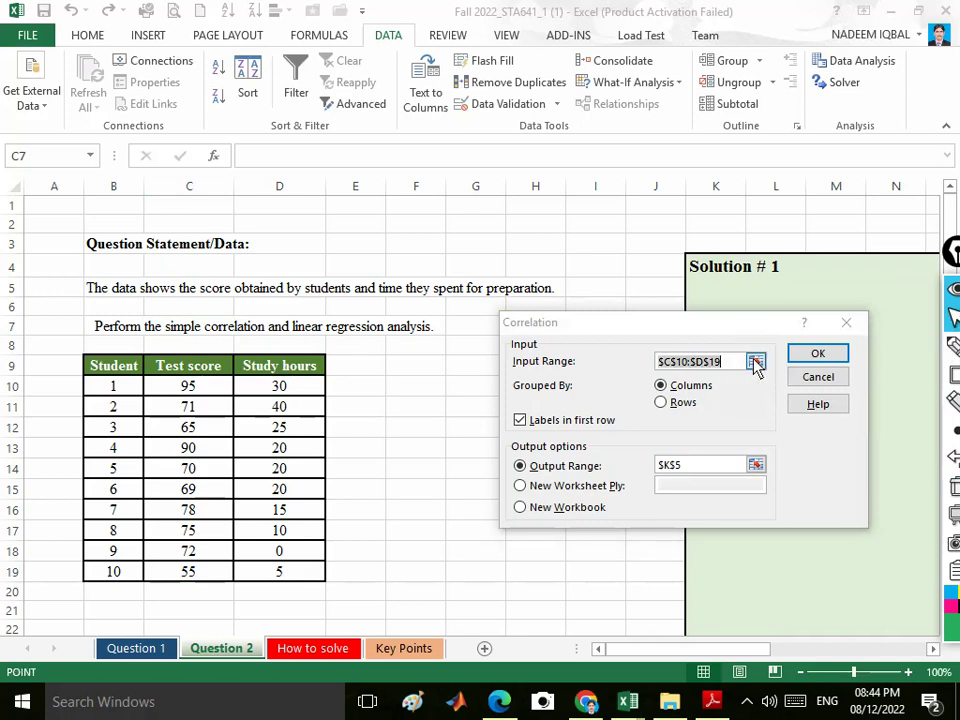
# - Set the correlation input range to the Test score and Study hours values in C10:D19
pyautogui.click(730, 362)
pyautogui.click(756, 361)
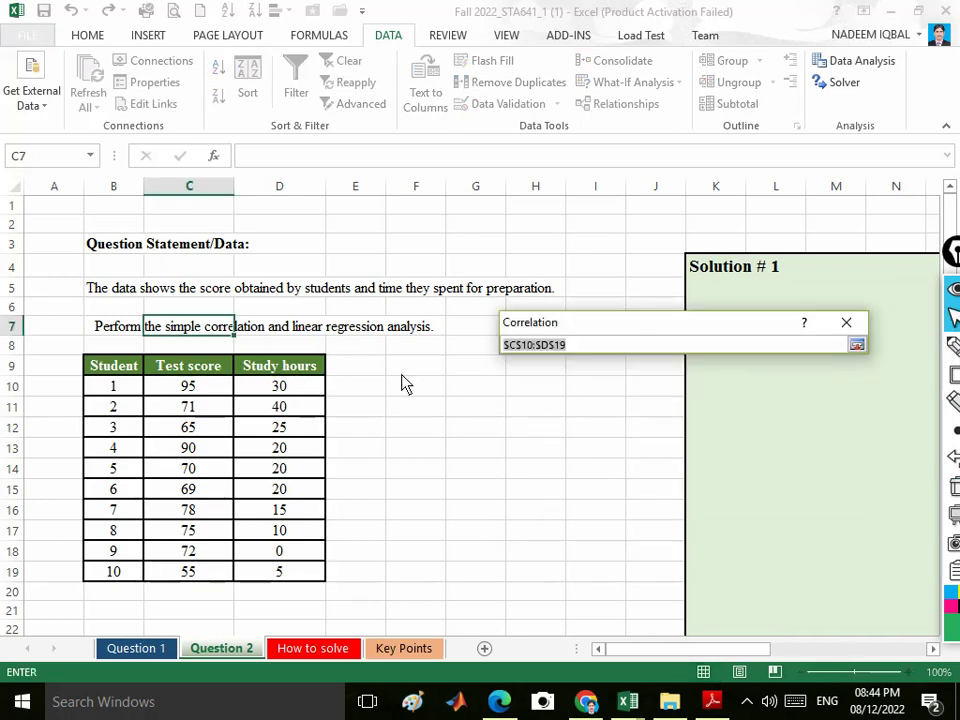
pyautogui.moveTo(159, 394); pyautogui.dragTo(268, 582)
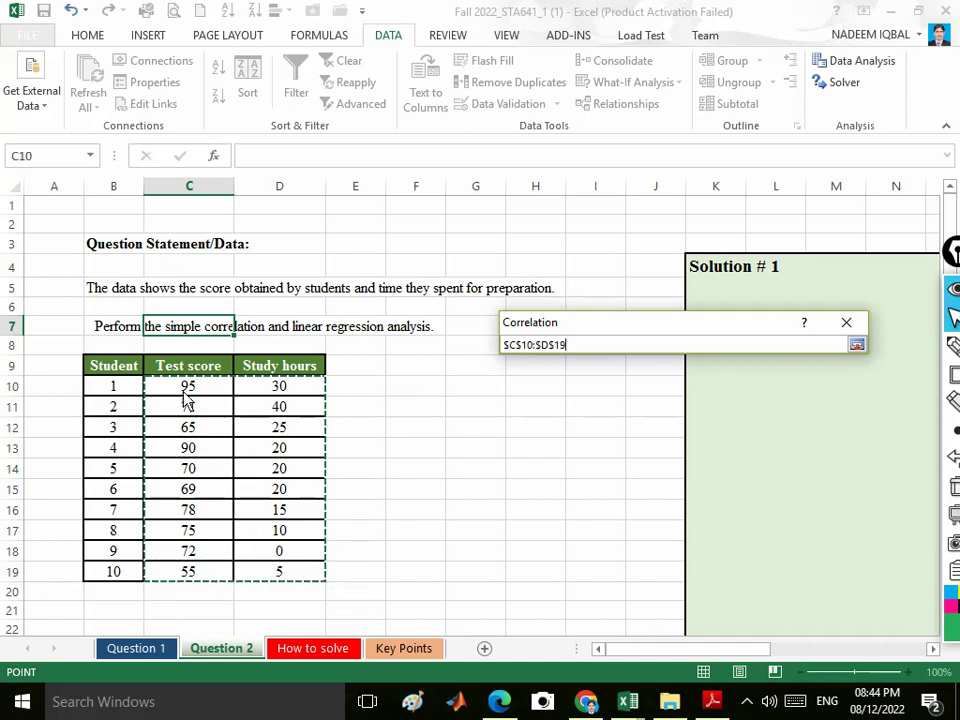
pyautogui.click(857, 345)
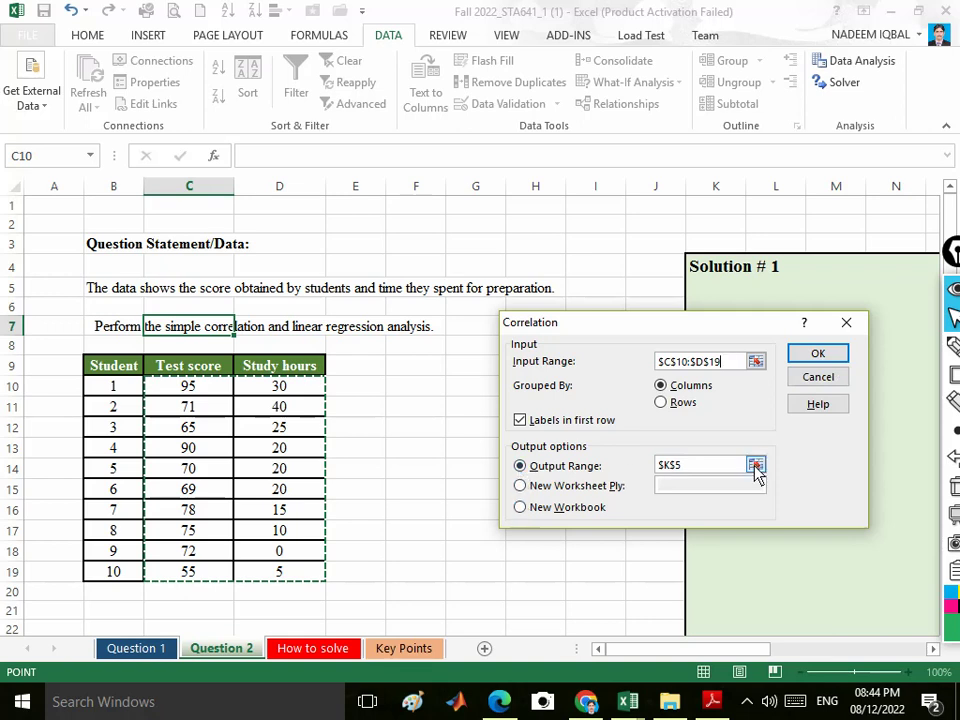
# - Return to the Correlation settings and direct the output to cell K6 on the Question 2 sheet
pyautogui.press('Escape')
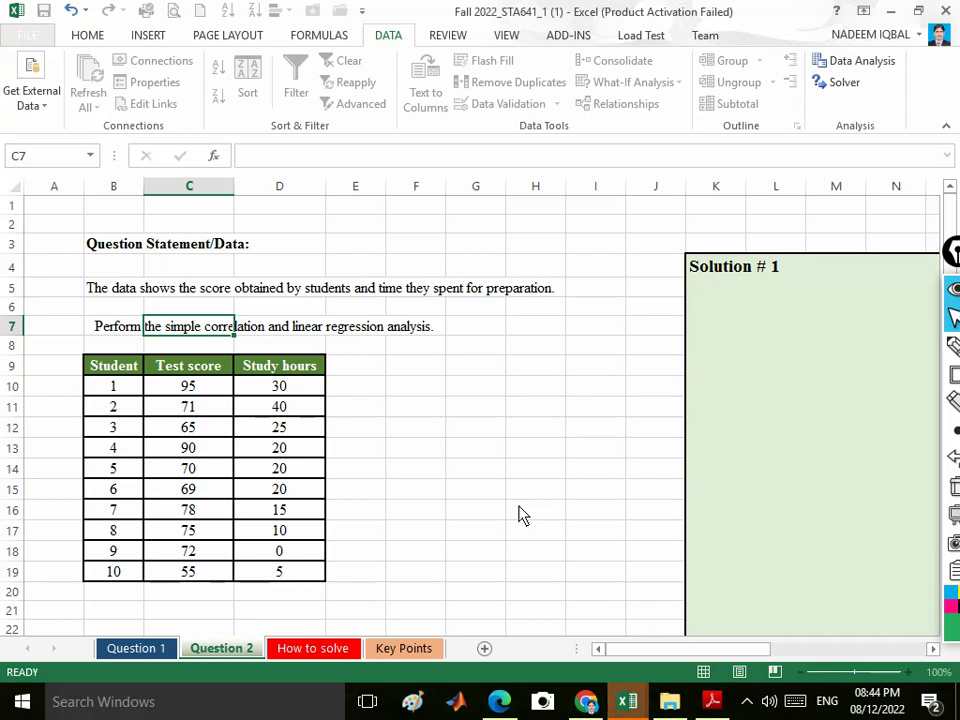
pyautogui.moveTo(627, 703)
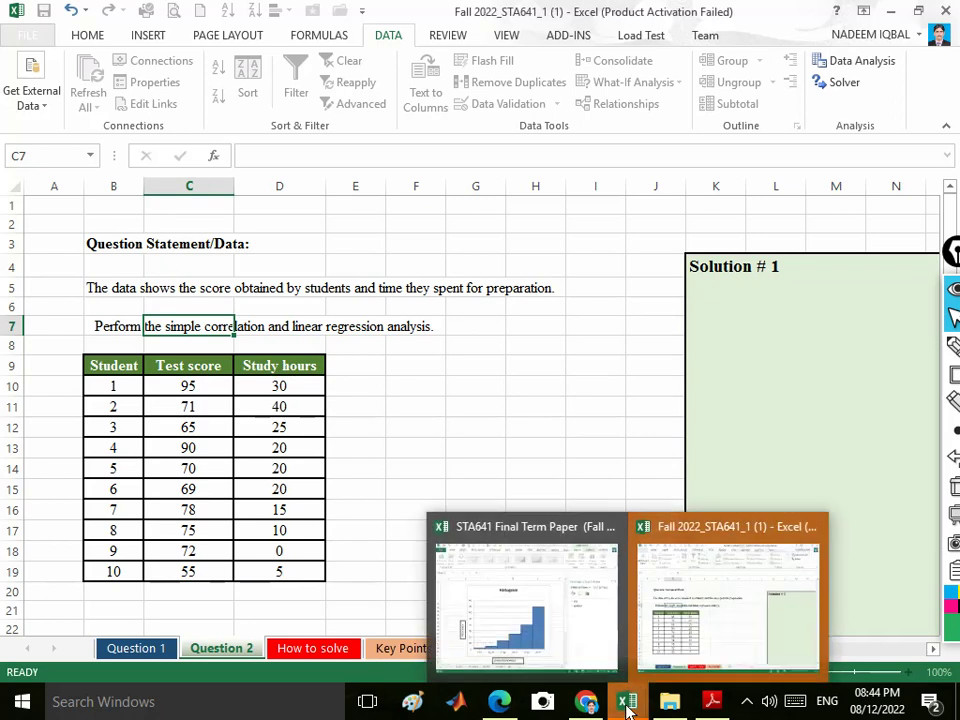
pyautogui.click(678, 648)
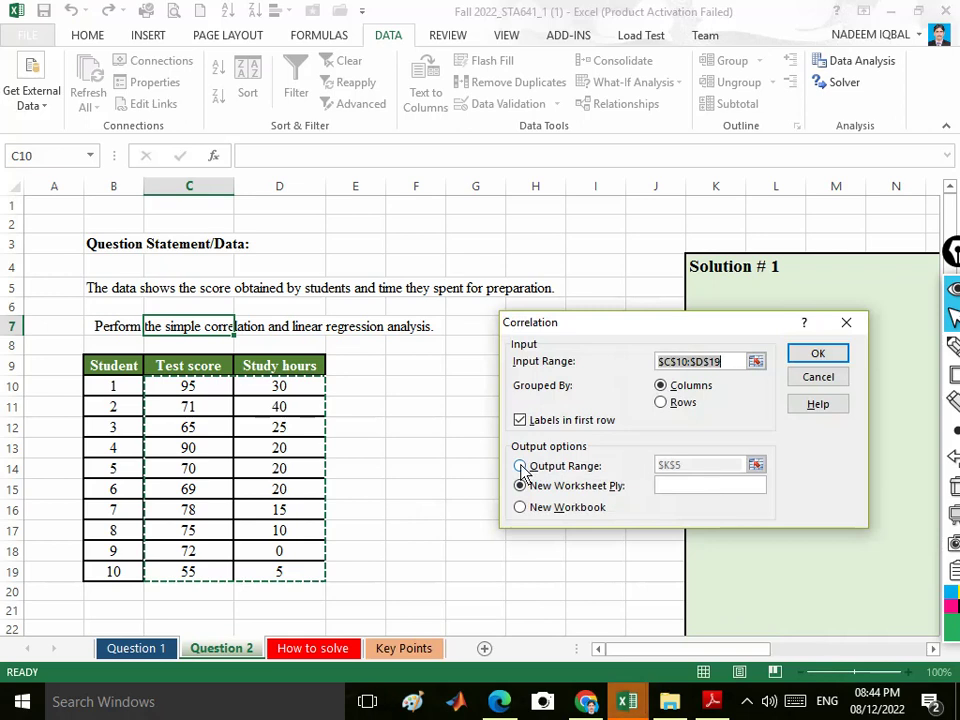
pyautogui.click(520, 467)
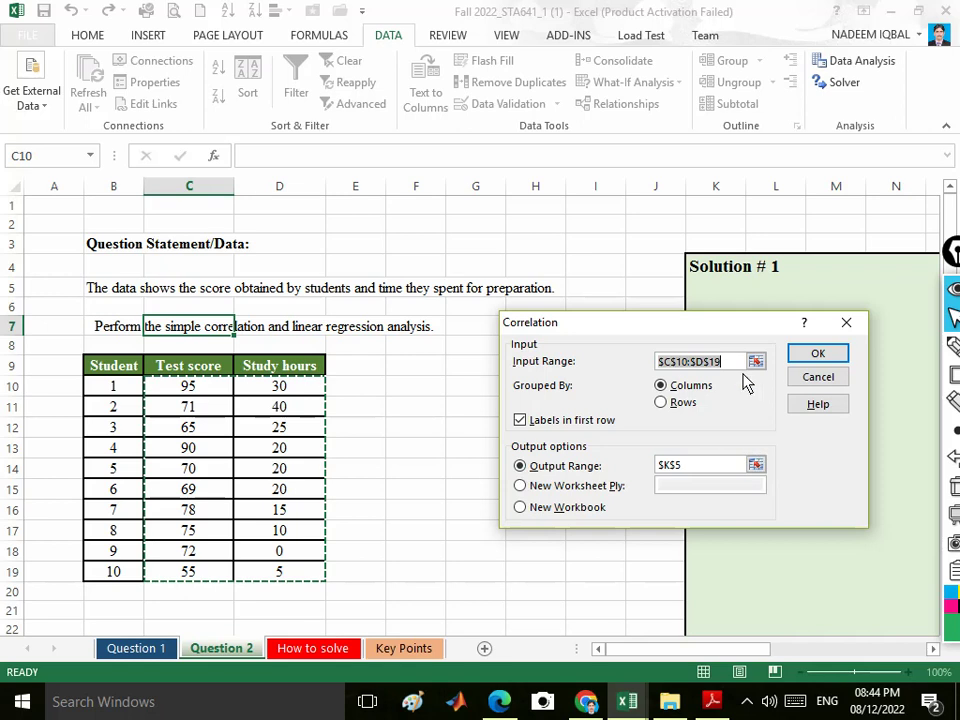
pyautogui.click(755, 465)
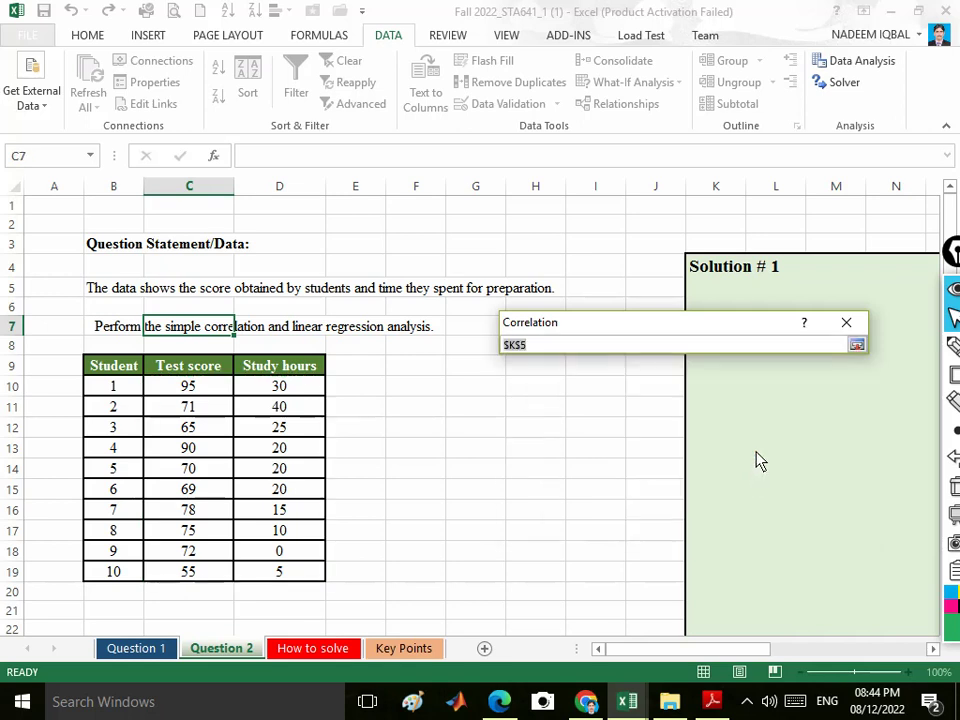
pyautogui.moveTo(767, 330); pyautogui.dragTo(664, 442)
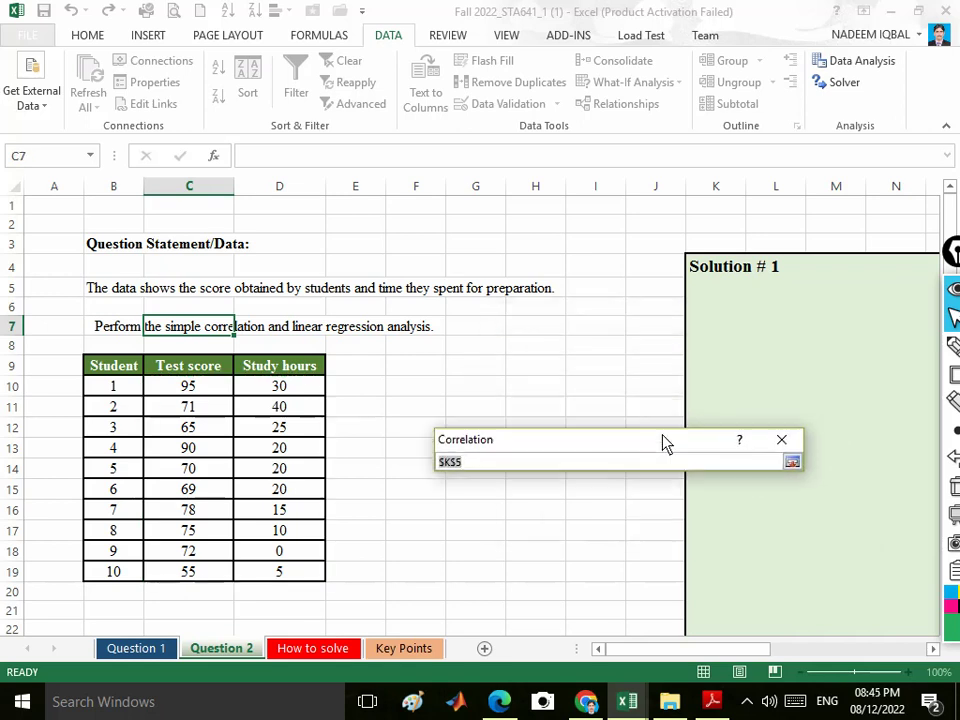
pyautogui.click(728, 310)
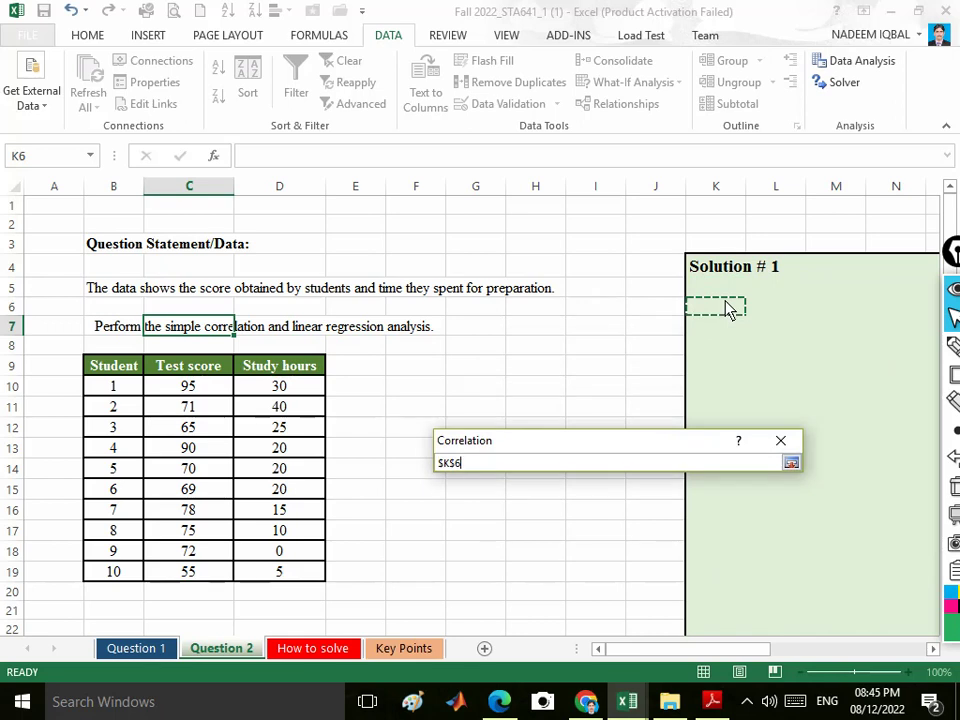
pyautogui.click(790, 463)
# - Turn off the labels in first row option and run the correlation
pyautogui.scroll(-2, 710, 527)
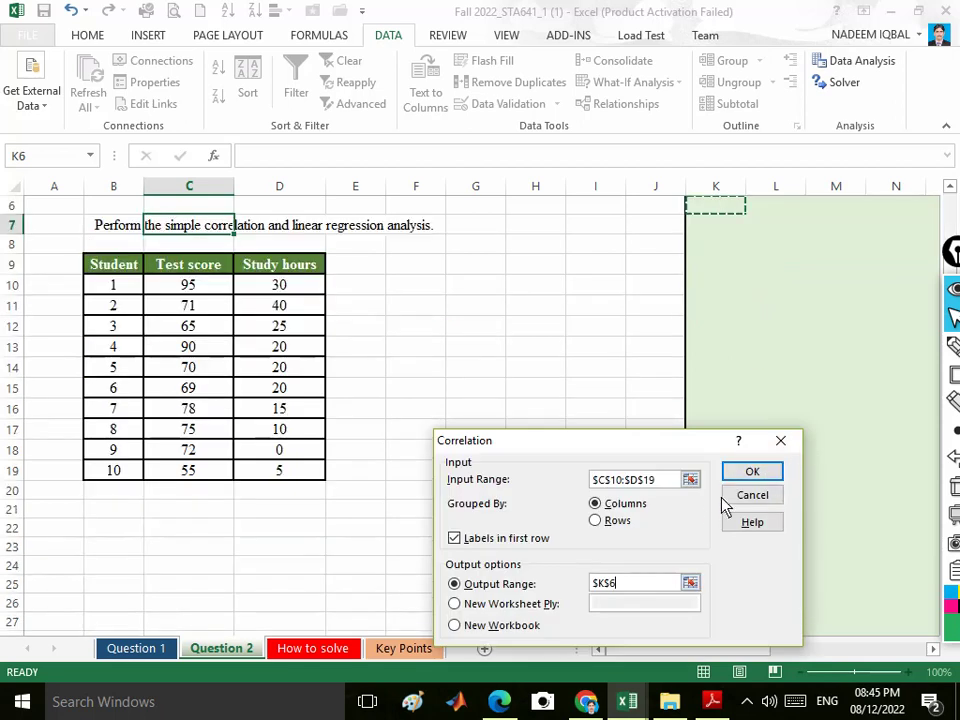
pyautogui.click(456, 541)
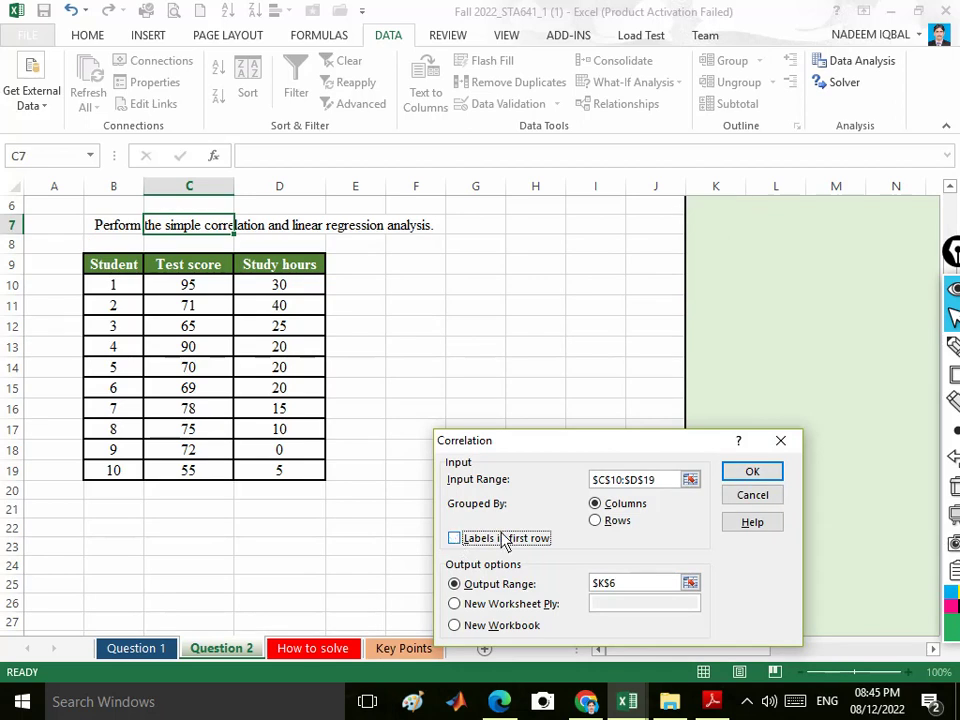
pyautogui.click(752, 473)
pyautogui.scroll(2, 740, 480)
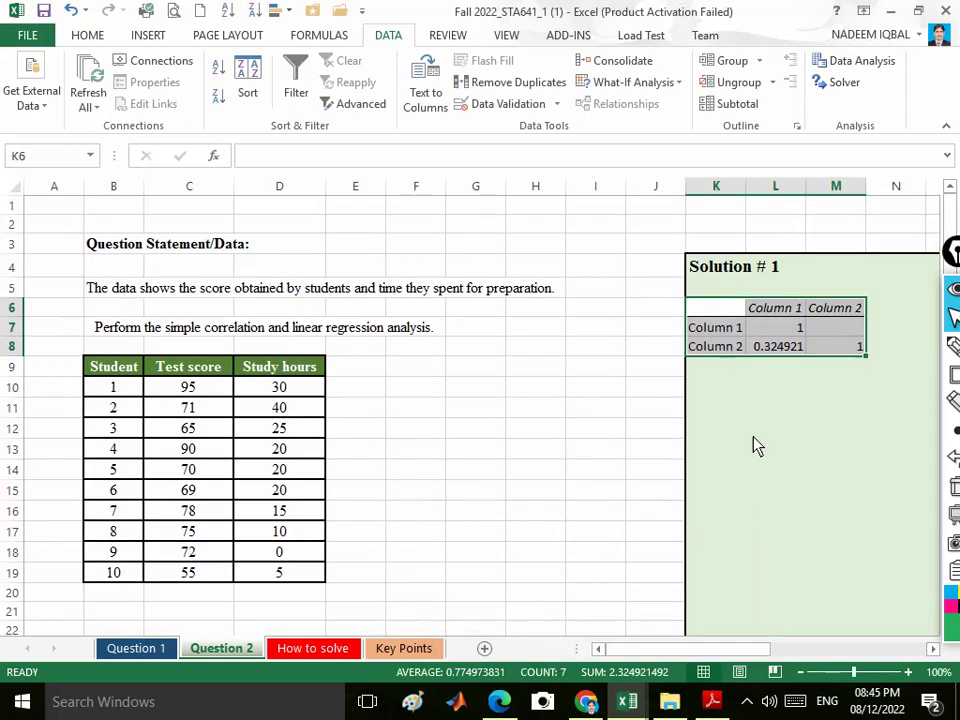
# - Enter the label "Simple correlation" in cell K5, directly above the correlation output
pyautogui.click(767, 316)
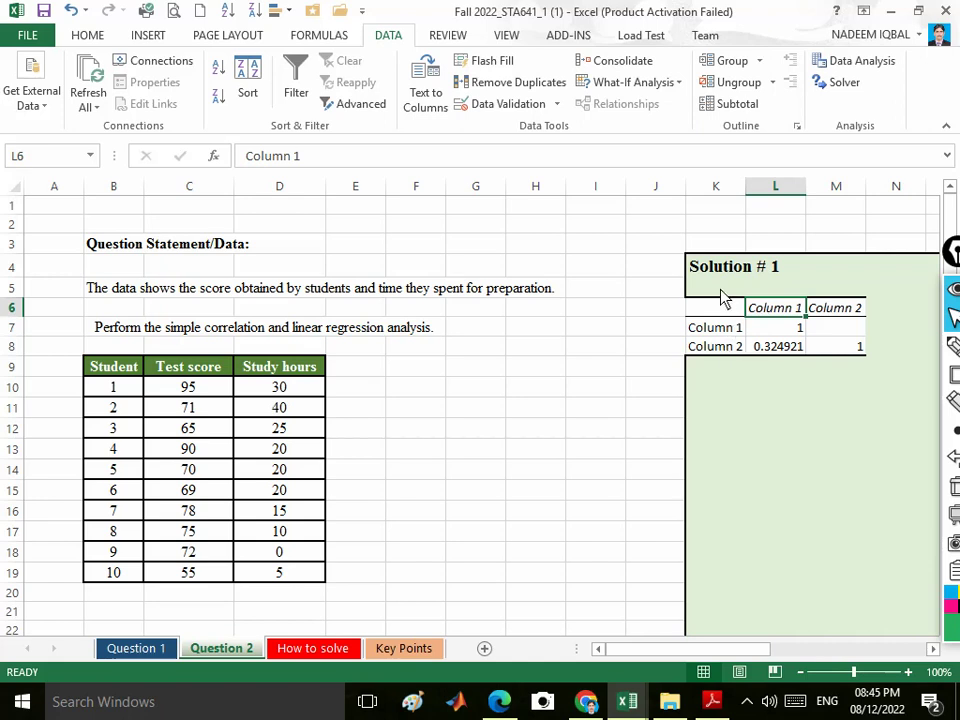
pyautogui.click(720, 294)
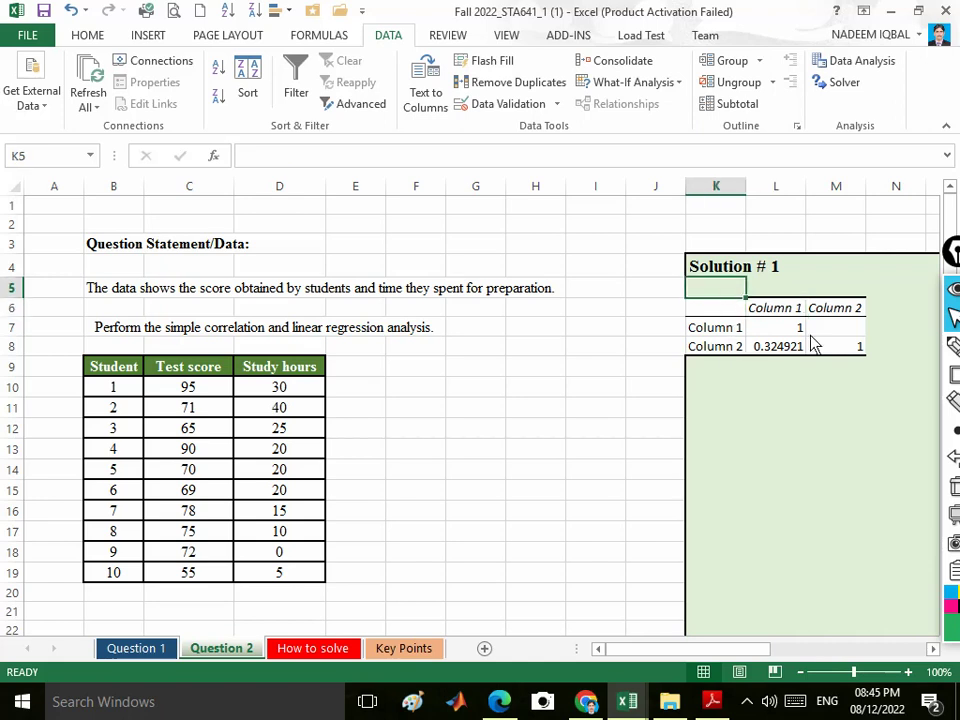
pyautogui.write('Si')
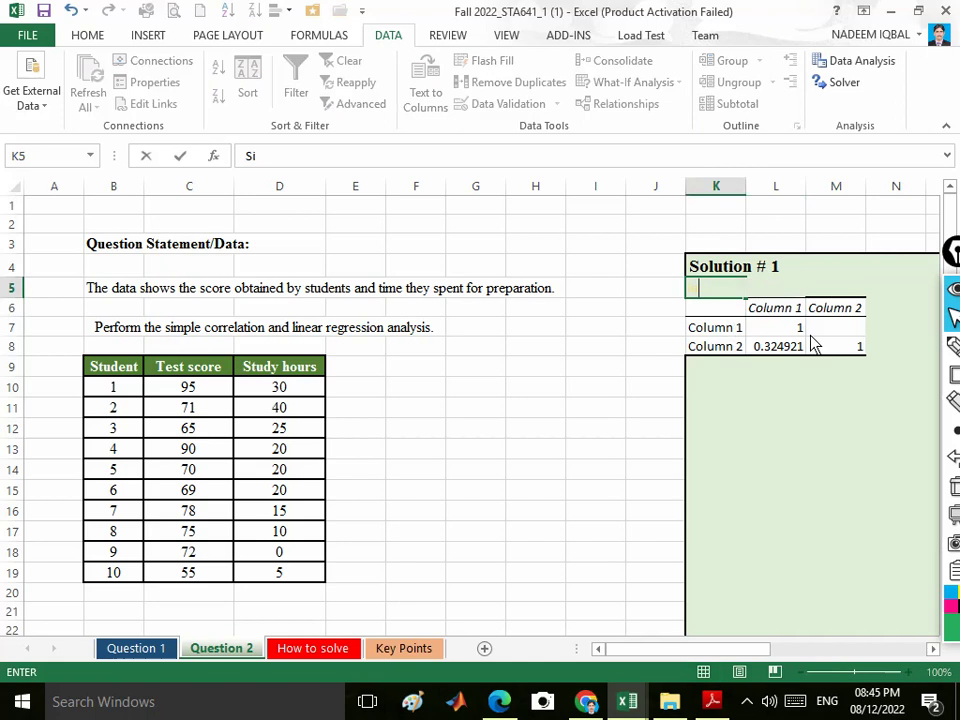
pyautogui.write('mple')
pyautogui.write('correlation')
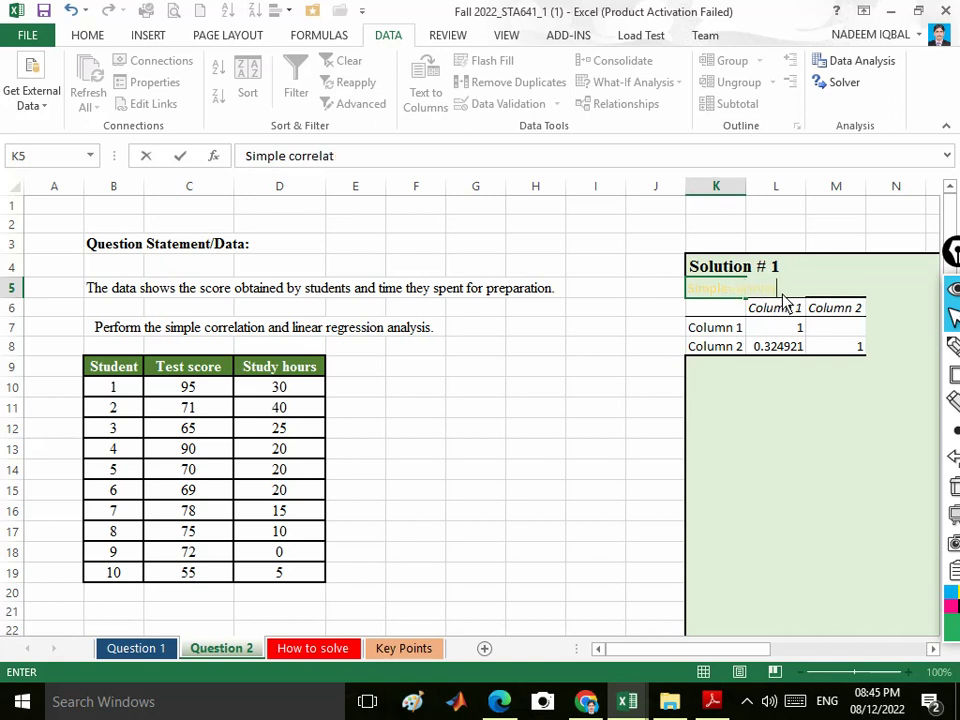
pyautogui.click(796, 451)
# - Change the font color of the Simple correlation label in K5 to red
pyautogui.click(712, 292)
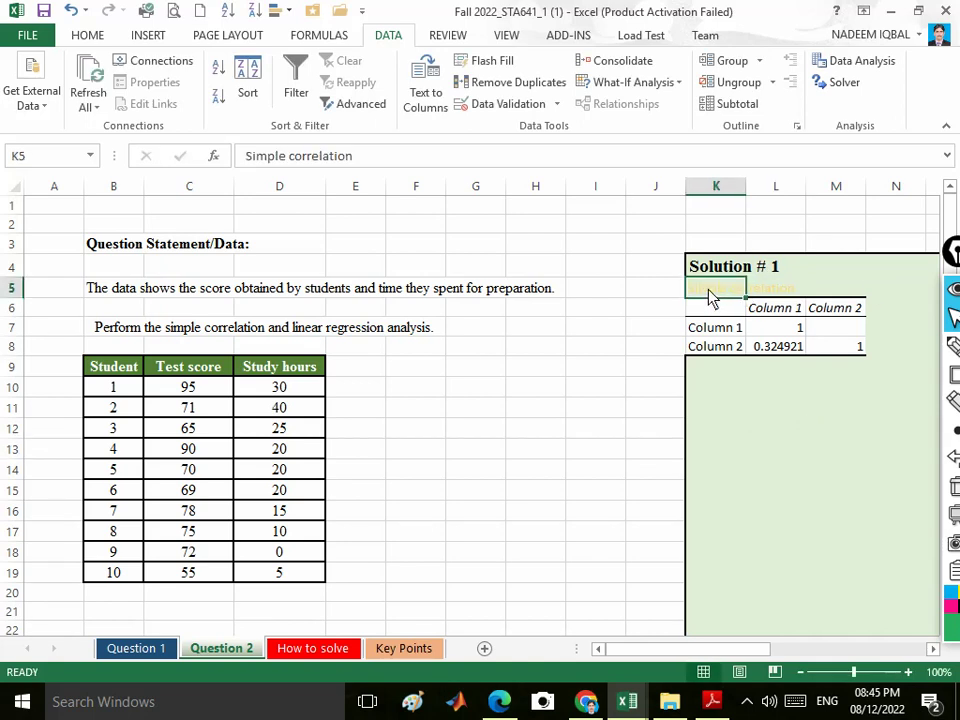
pyautogui.click(82, 35)
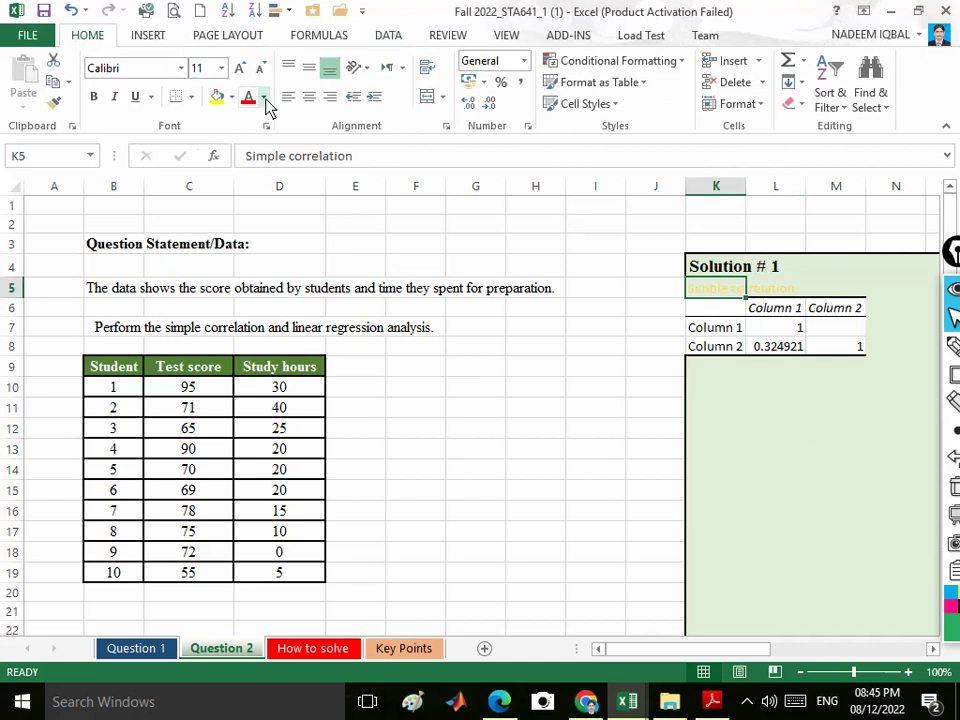
pyautogui.click(249, 104)
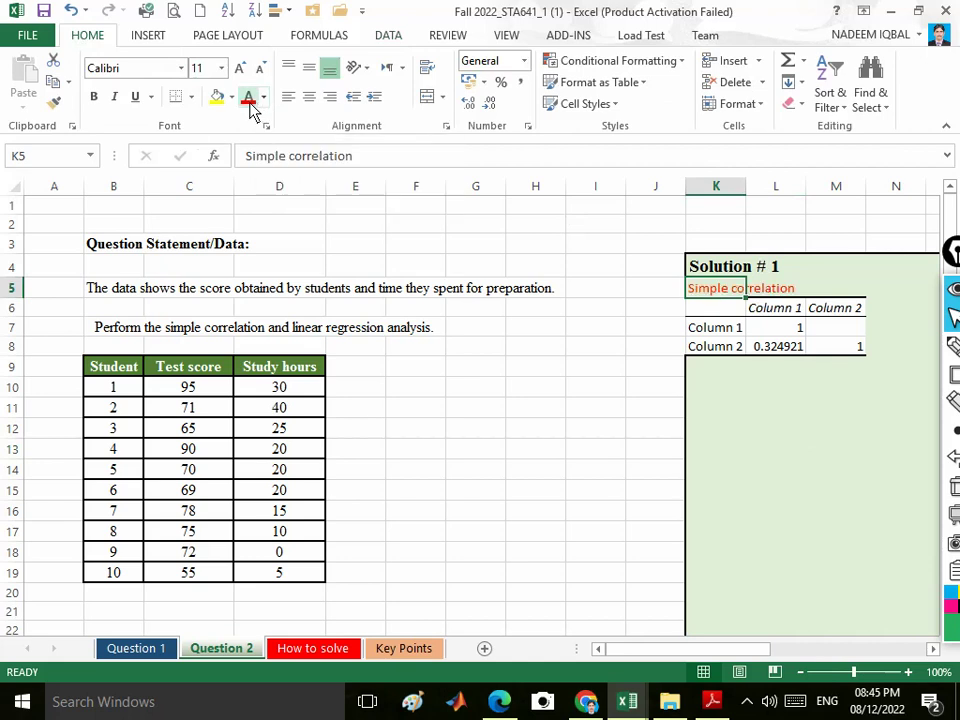
pyautogui.click(772, 412)
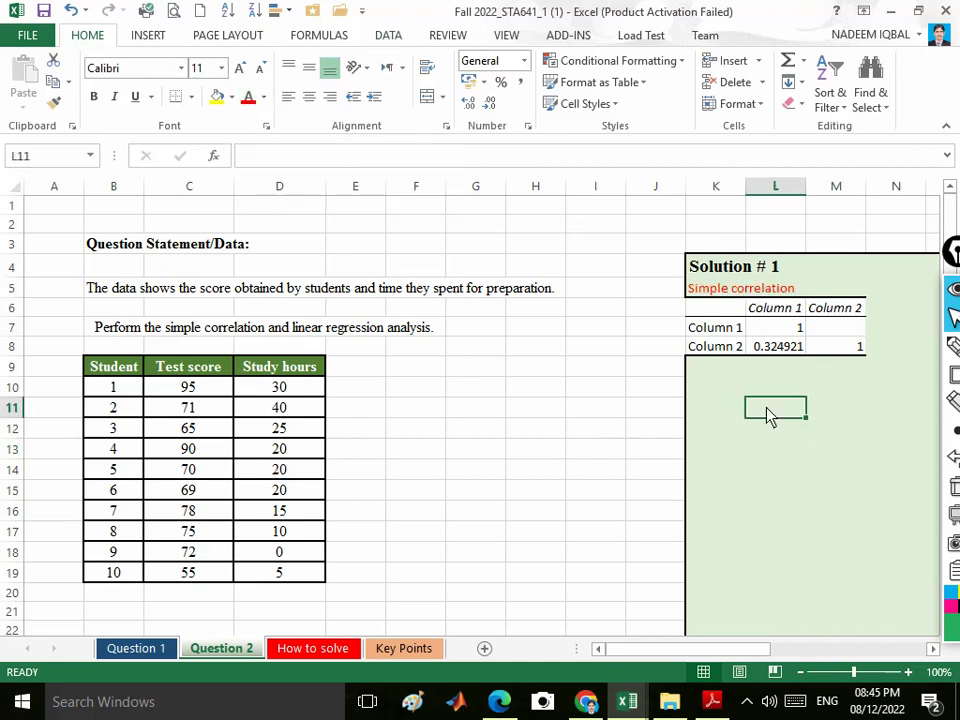
# - Highlight the correlation coefficient in cell L8 with a yellow fill
pyautogui.click(776, 350)
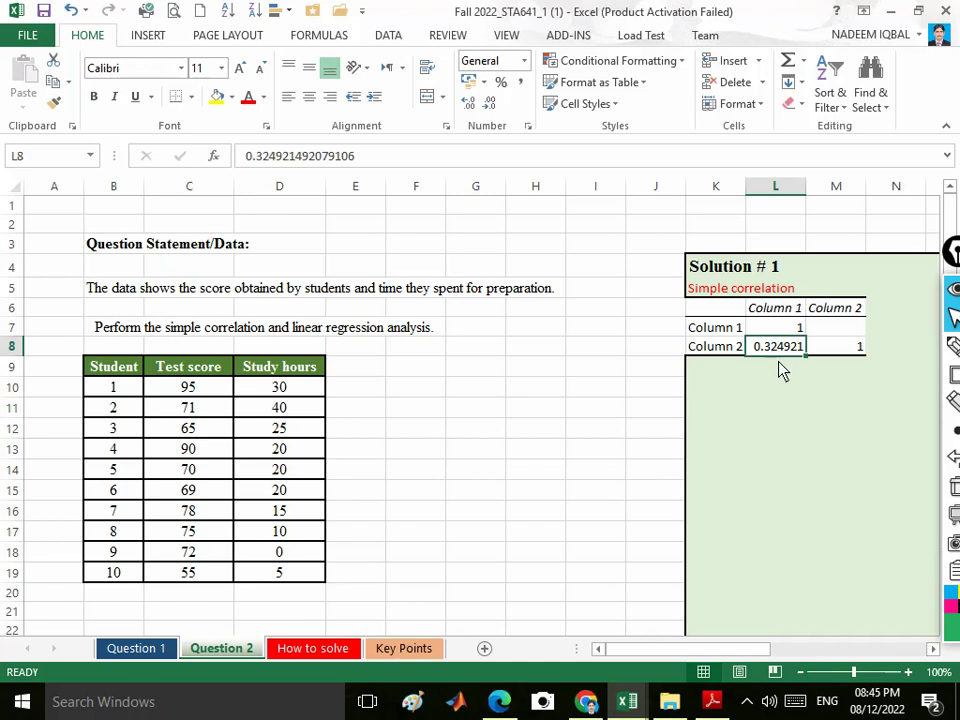
pyautogui.click(215, 100)
pyautogui.click(801, 418)
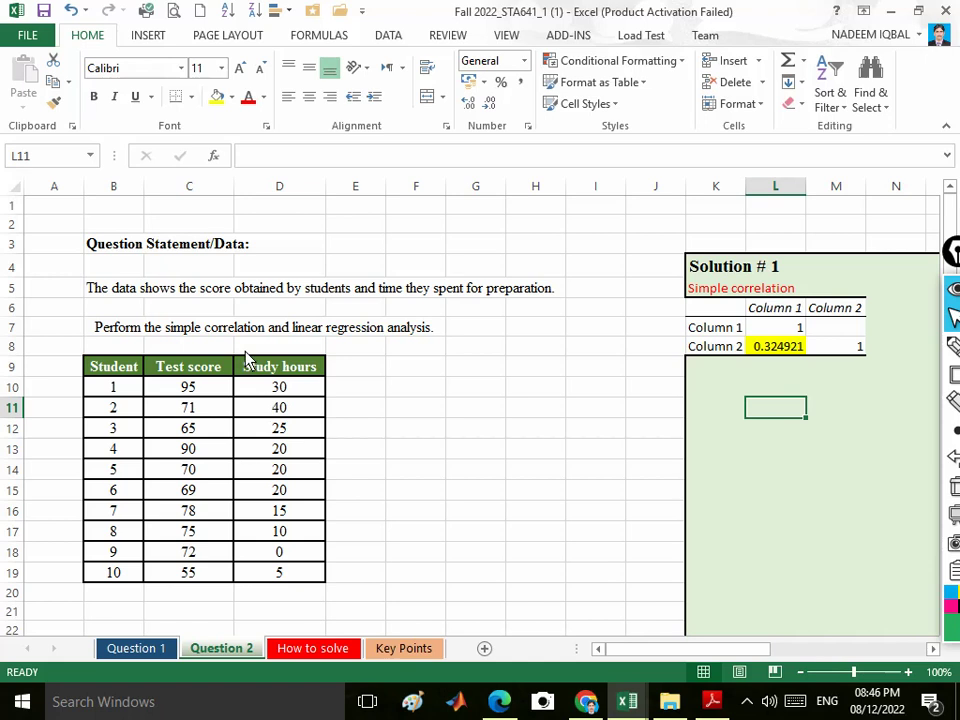
# - Compare individual students' study hours with their test scores in the data table to interpret the correlation
pyautogui.click(274, 449)
pyautogui.click(279, 395)
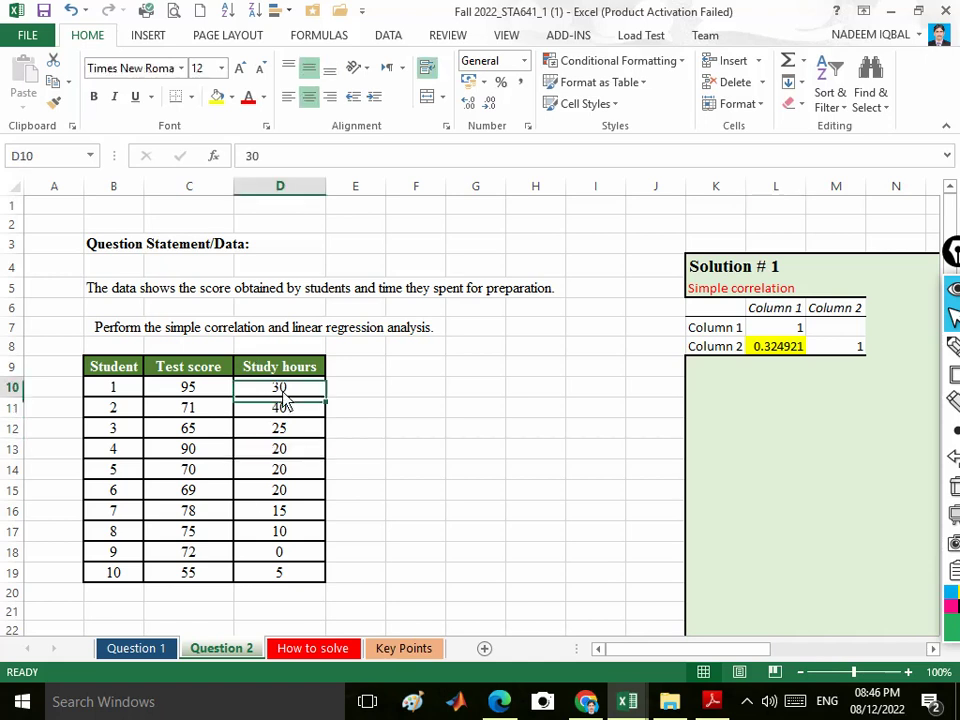
pyautogui.click(192, 398)
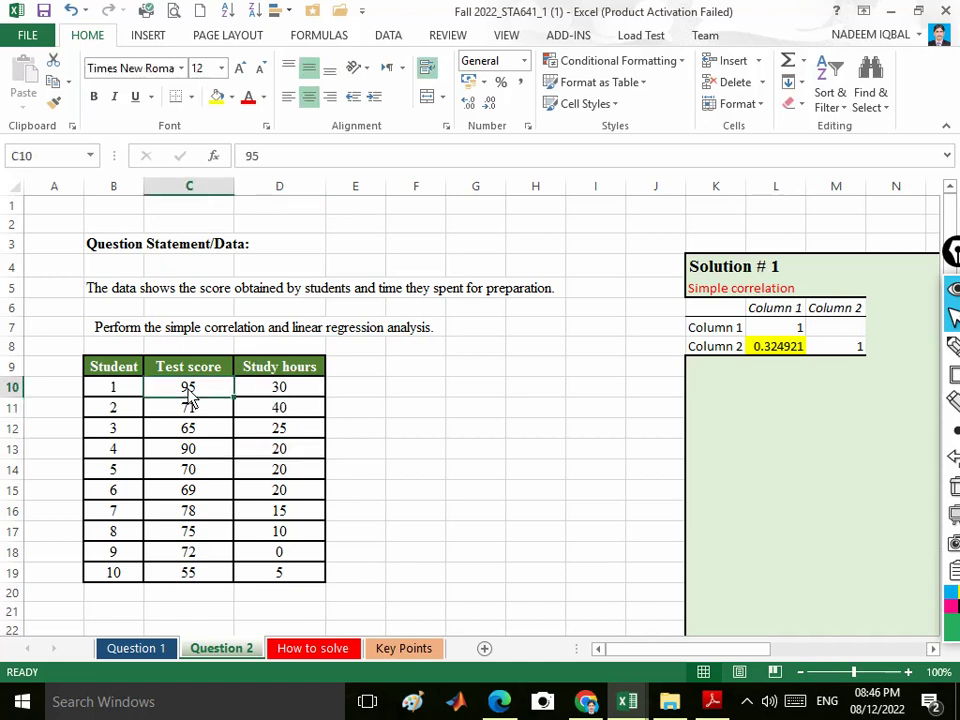
pyautogui.click(255, 456)
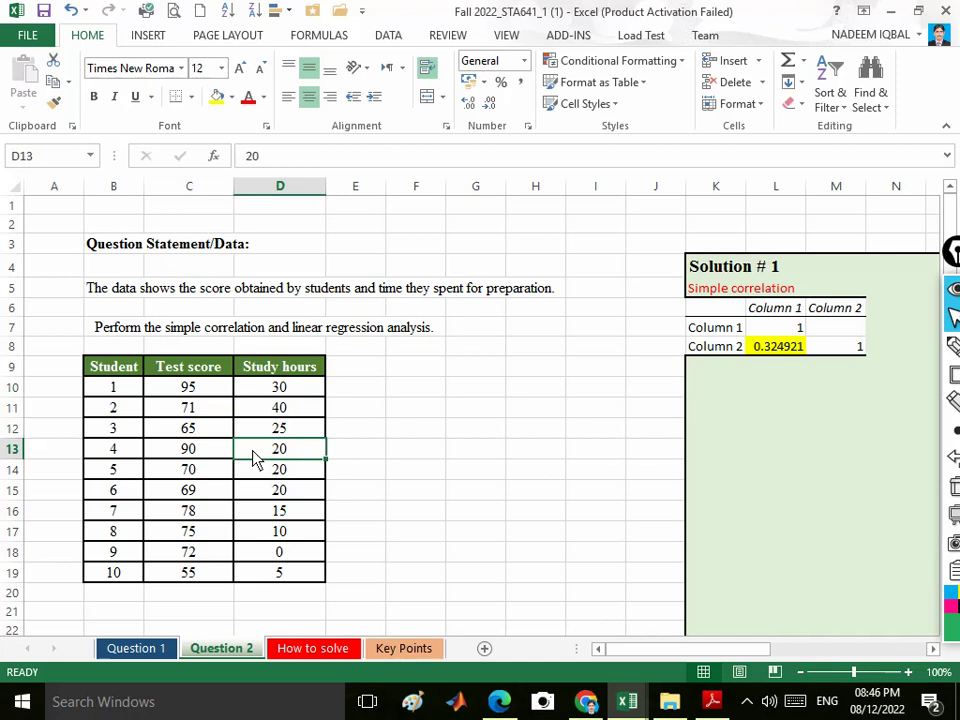
pyautogui.click(195, 455)
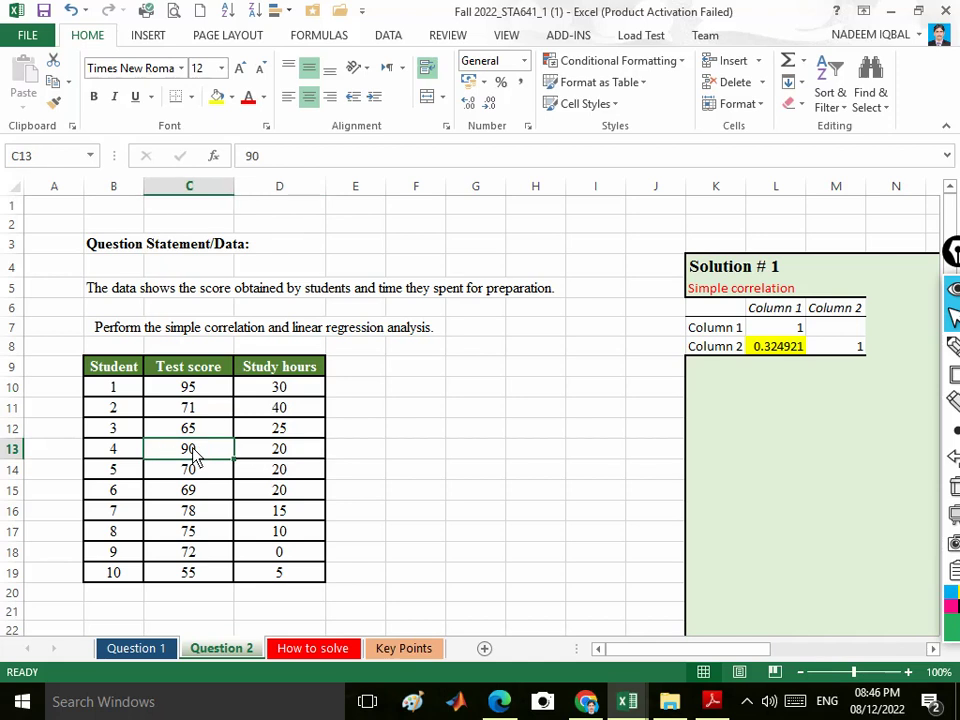
pyautogui.click(283, 556)
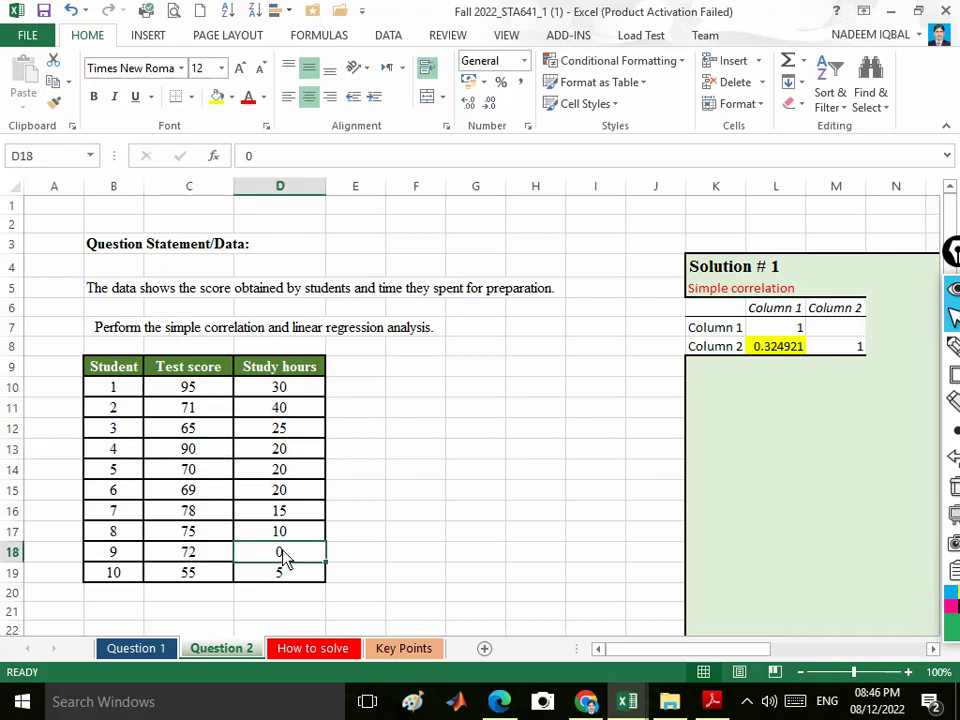
pyautogui.click(195, 562)
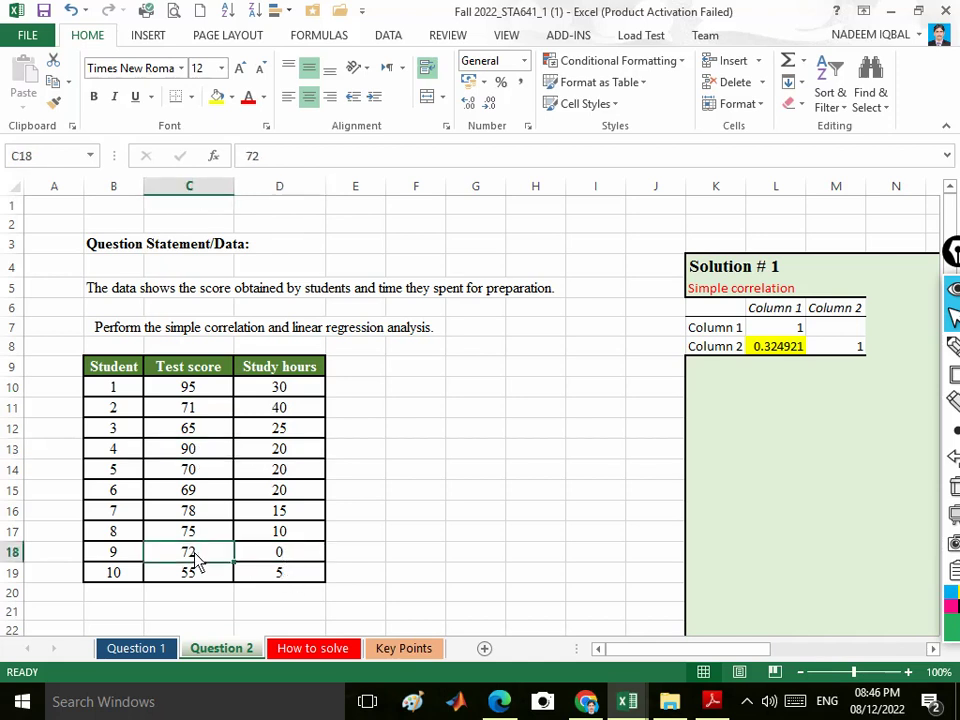
pyautogui.click(278, 578)
pyautogui.click(190, 580)
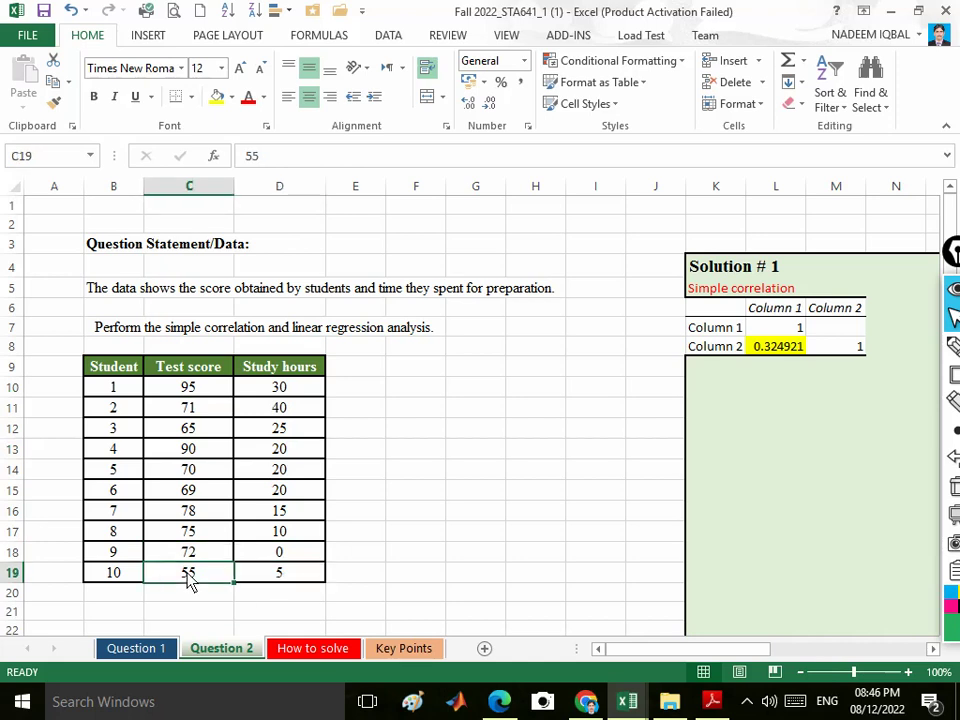
pyautogui.click(282, 436)
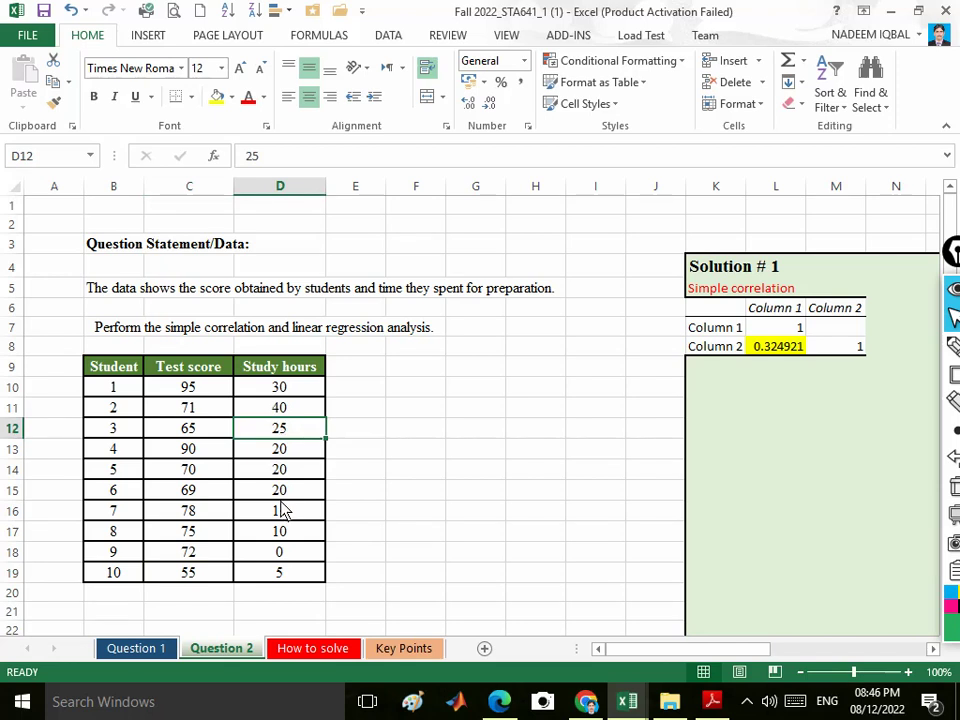
pyautogui.click(778, 390)
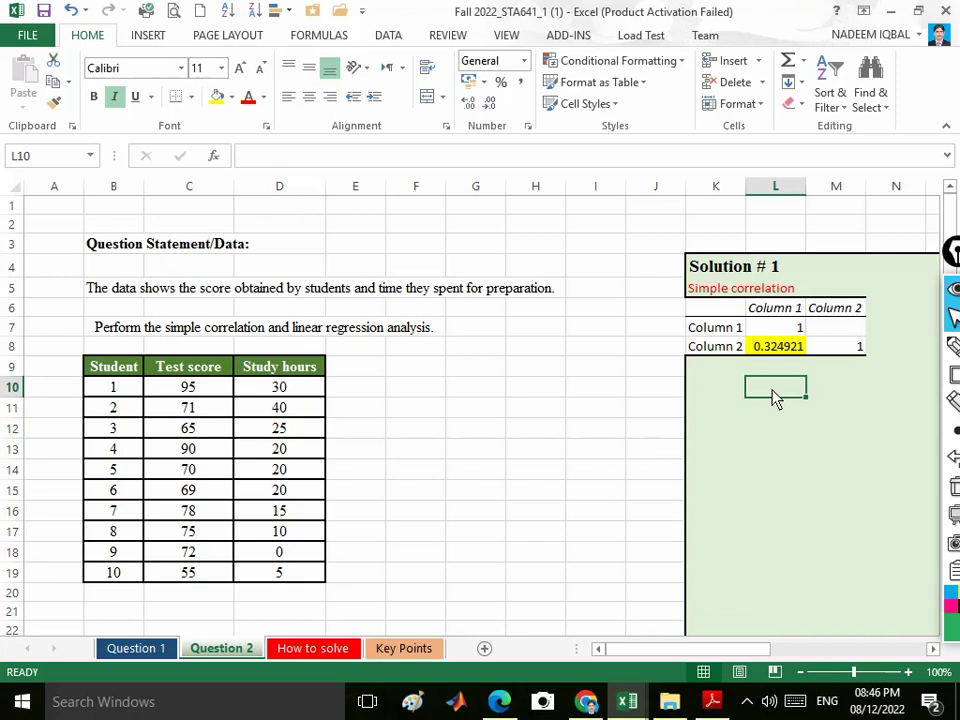
# - Open the Regression tool from the Data Analysis tools for the linear regression part of the question
pyautogui.click(321, 334)
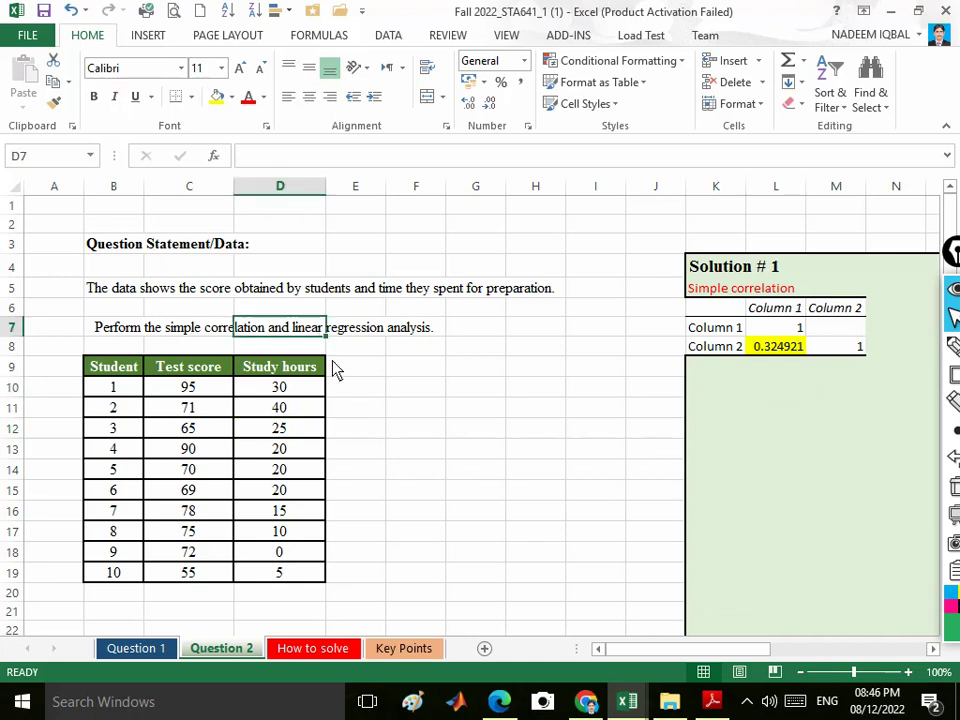
pyautogui.click(727, 433)
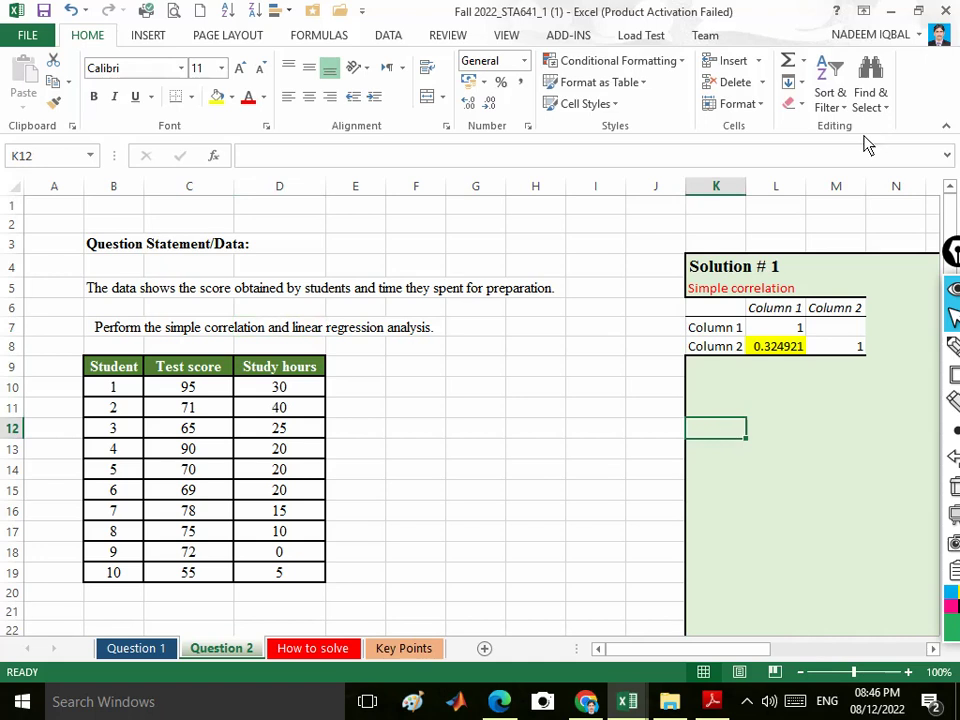
pyautogui.click(388, 36)
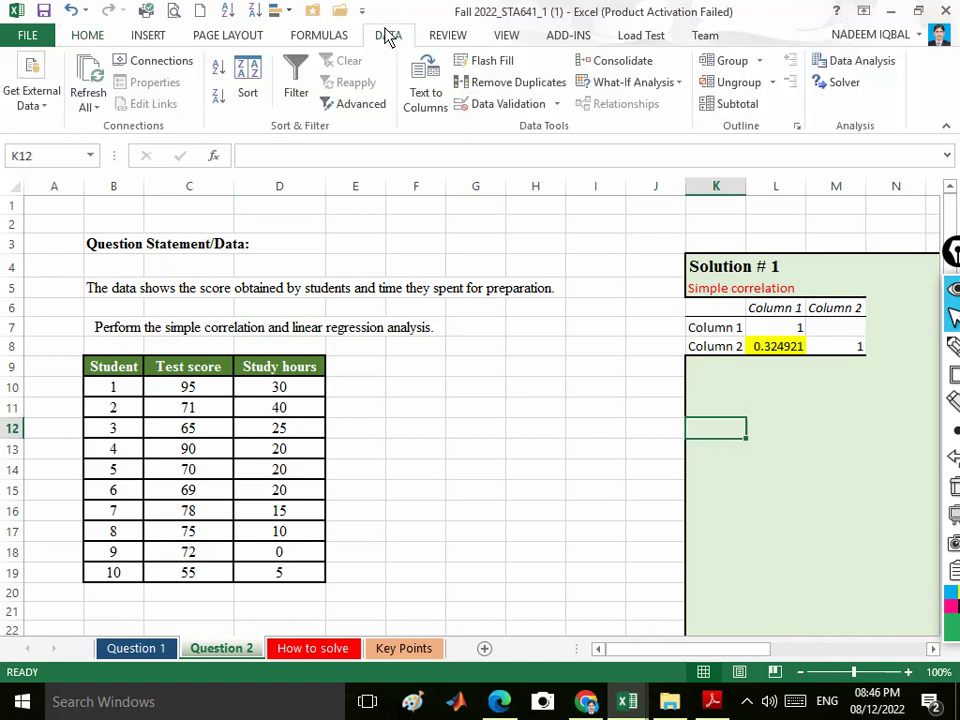
pyautogui.click(862, 62)
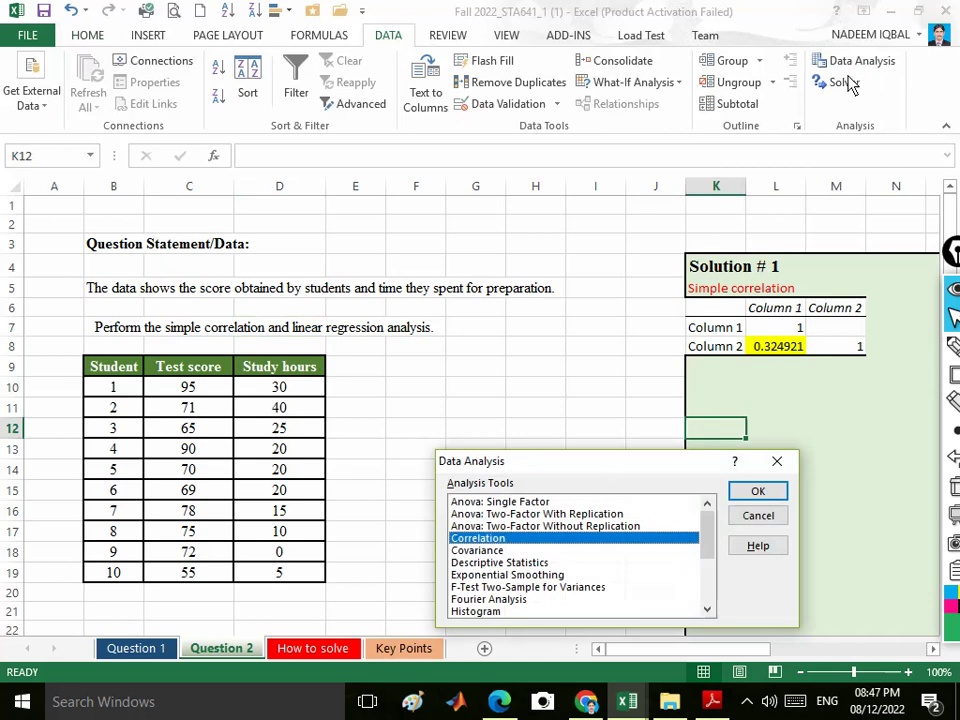
pyautogui.scroll(-2, 563, 567)
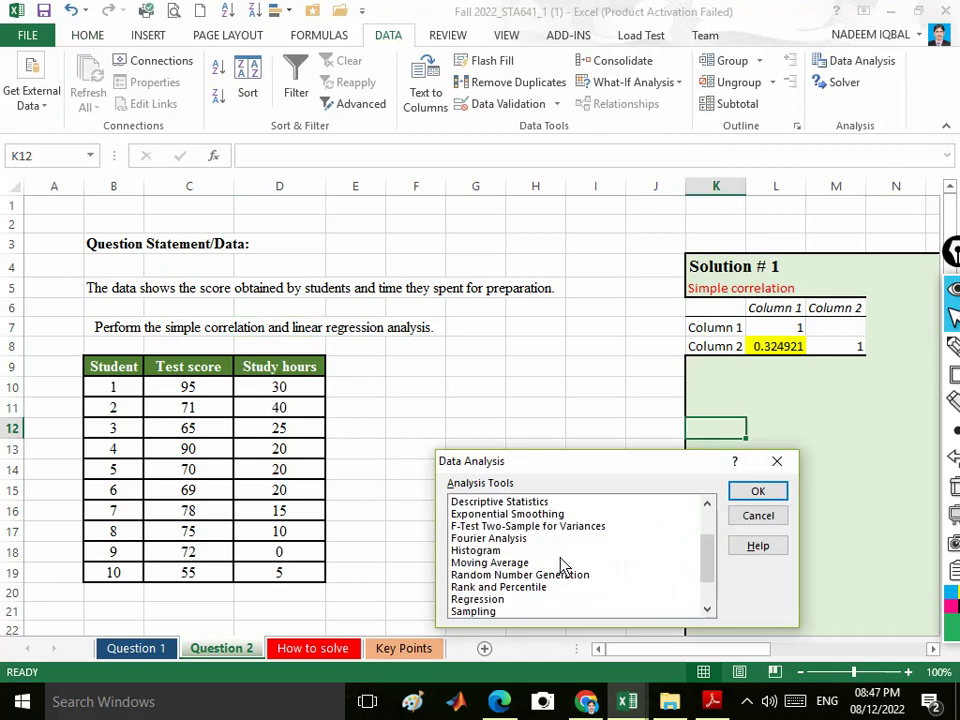
pyautogui.scroll(-2, 563, 567)
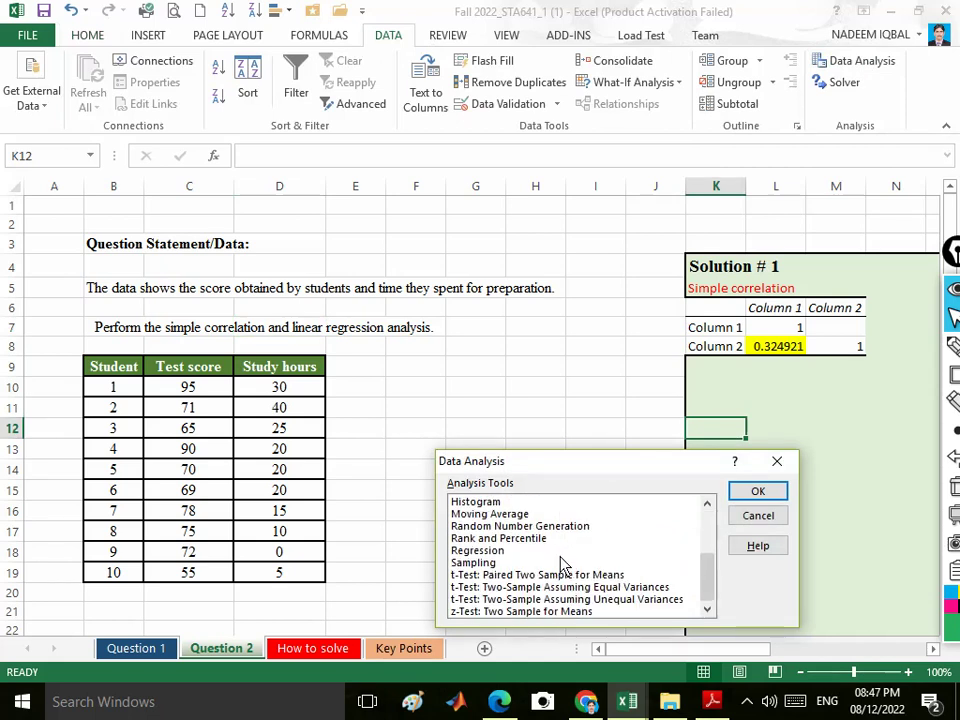
pyautogui.click(478, 551)
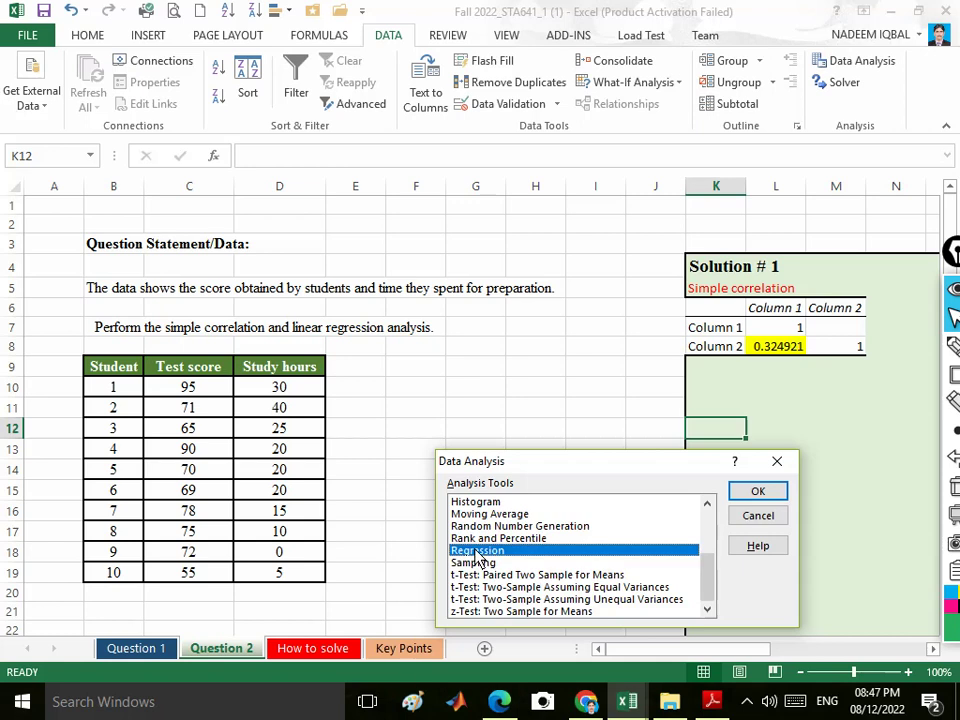
pyautogui.doubleClick(477, 554)
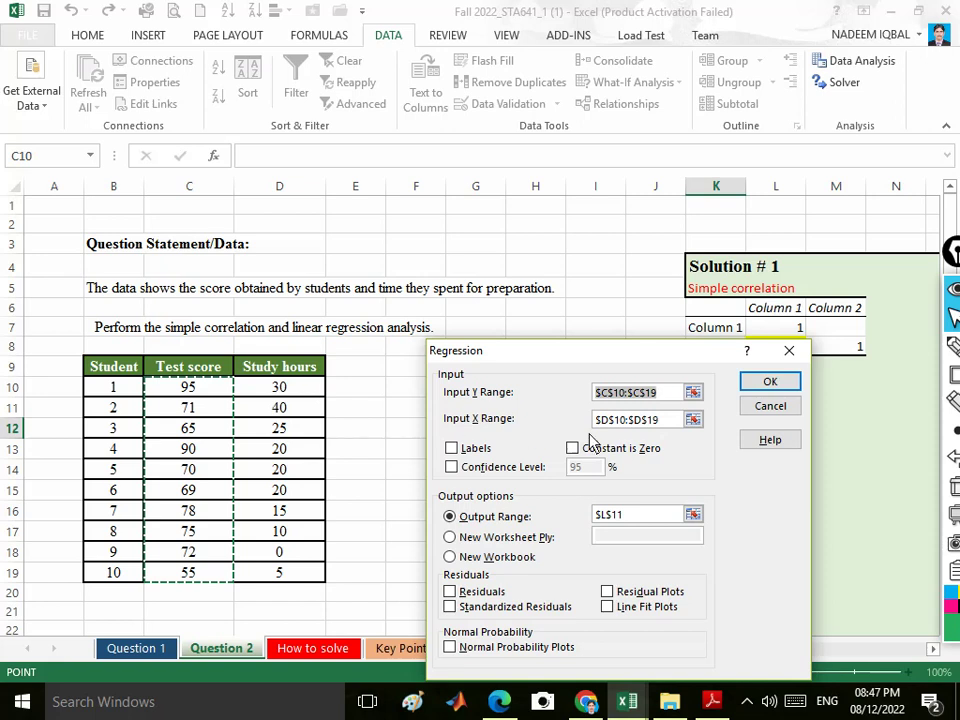
# - Set the regression's input X range to the Study hours values in D10:D19
pyautogui.click(693, 419)
pyautogui.click(694, 410)
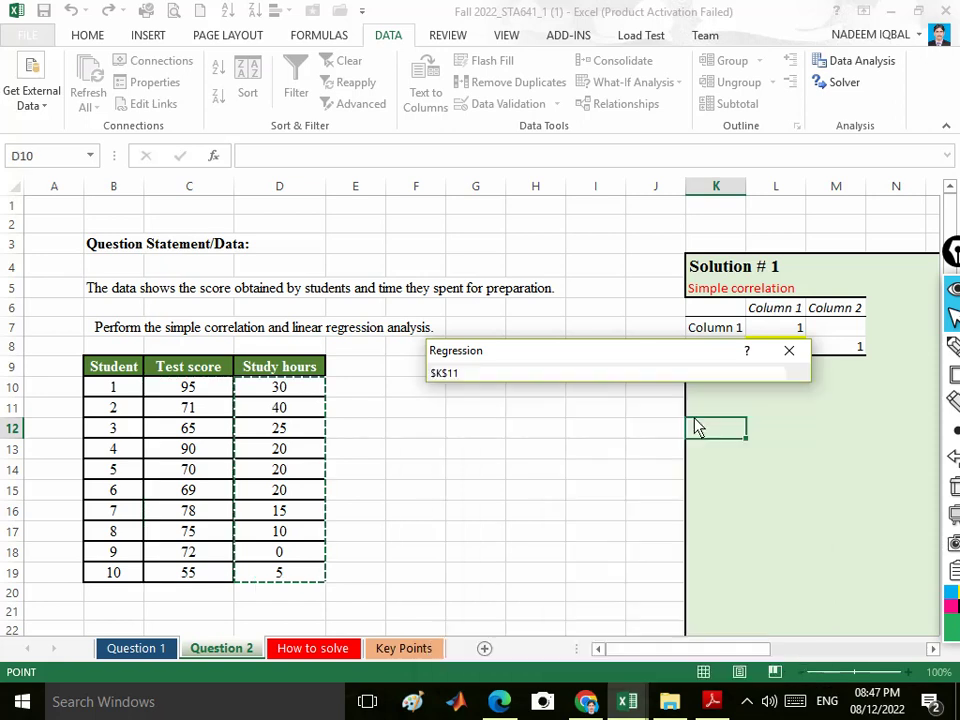
pyautogui.moveTo(270, 393); pyautogui.dragTo(285, 584)
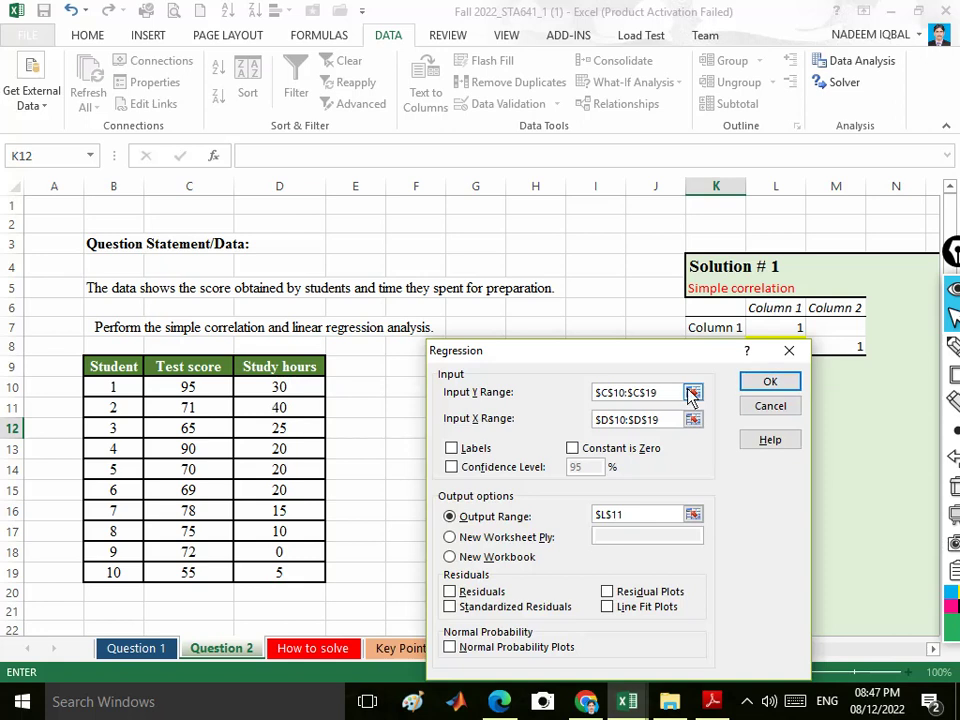
# - Set the regression's input Y range to the Test score values in C10:C19
pyautogui.click(692, 393)
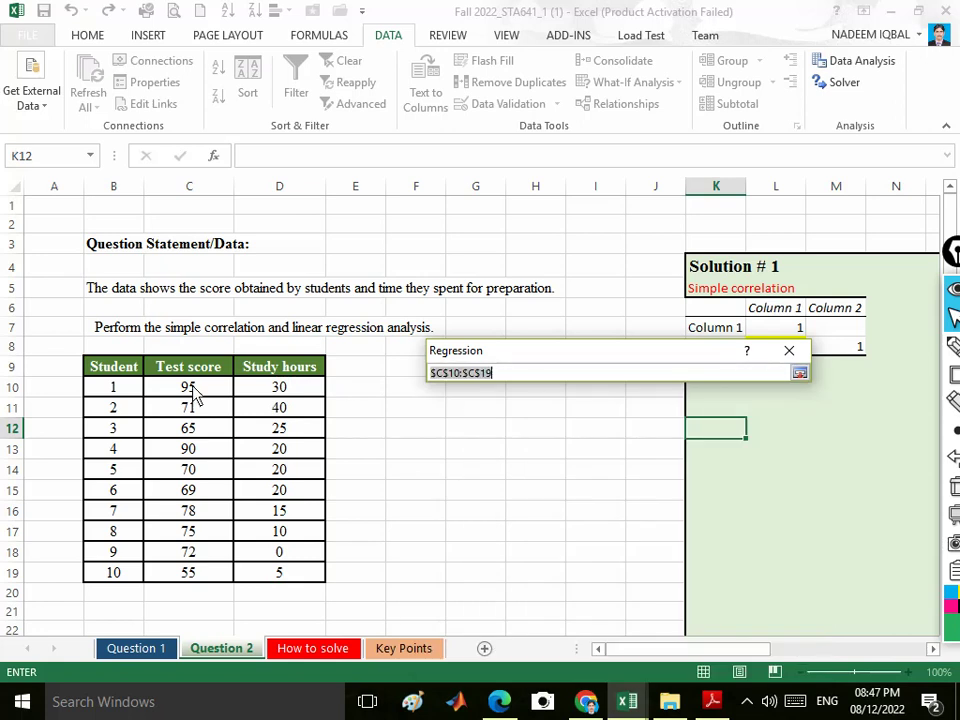
pyautogui.moveTo(195, 393); pyautogui.dragTo(197, 590)
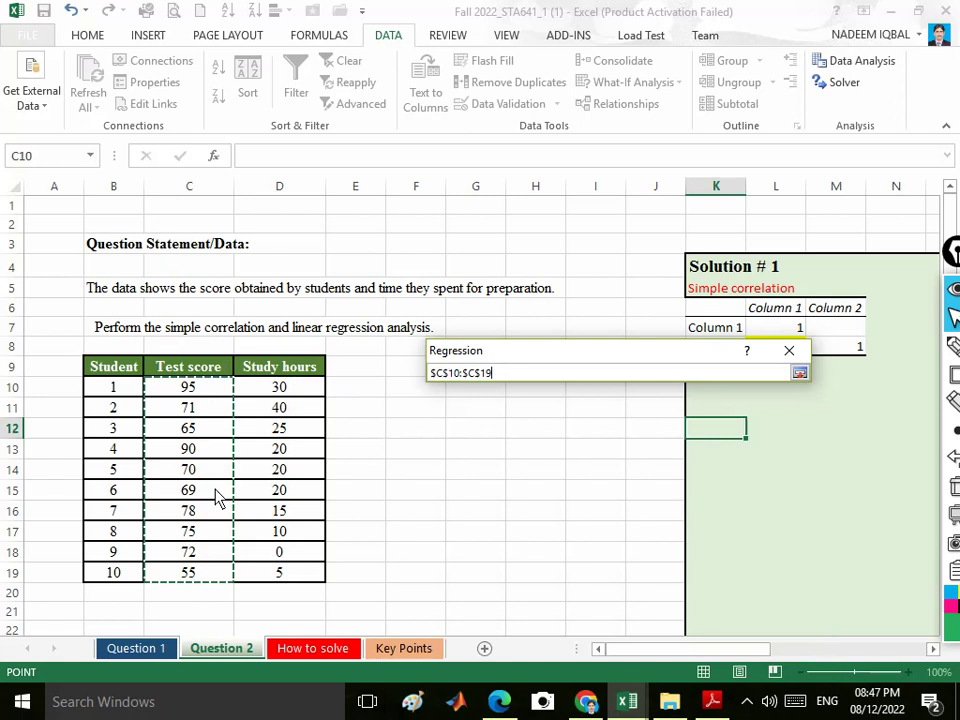
pyautogui.click(799, 373)
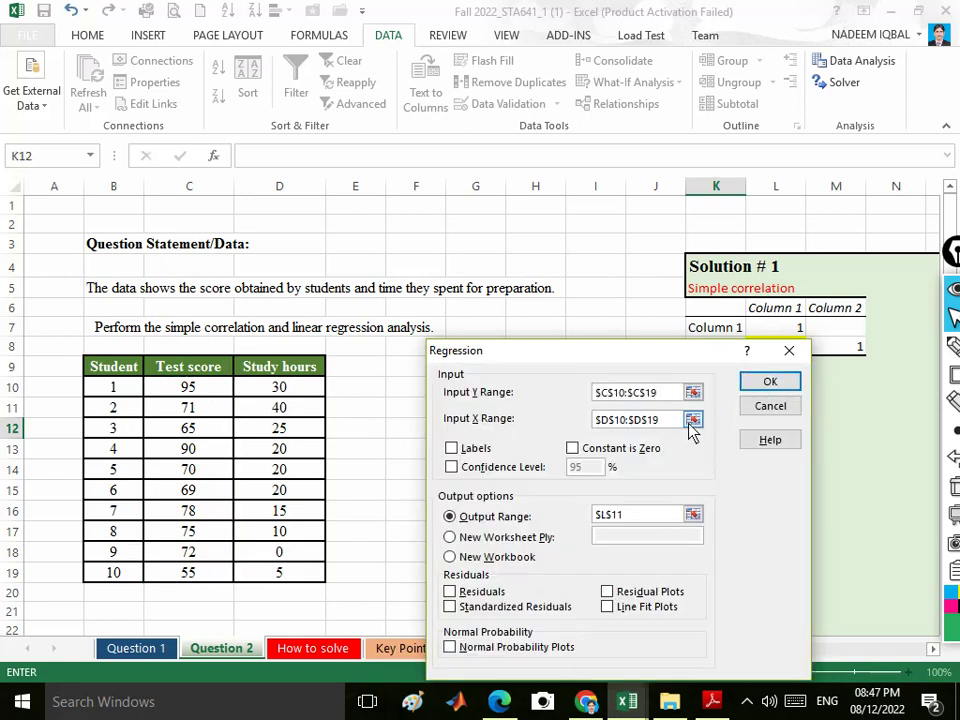
# - Set the regression's output range to cell N11 and run the regression
pyautogui.moveTo(556, 360); pyautogui.dragTo(551, 308)
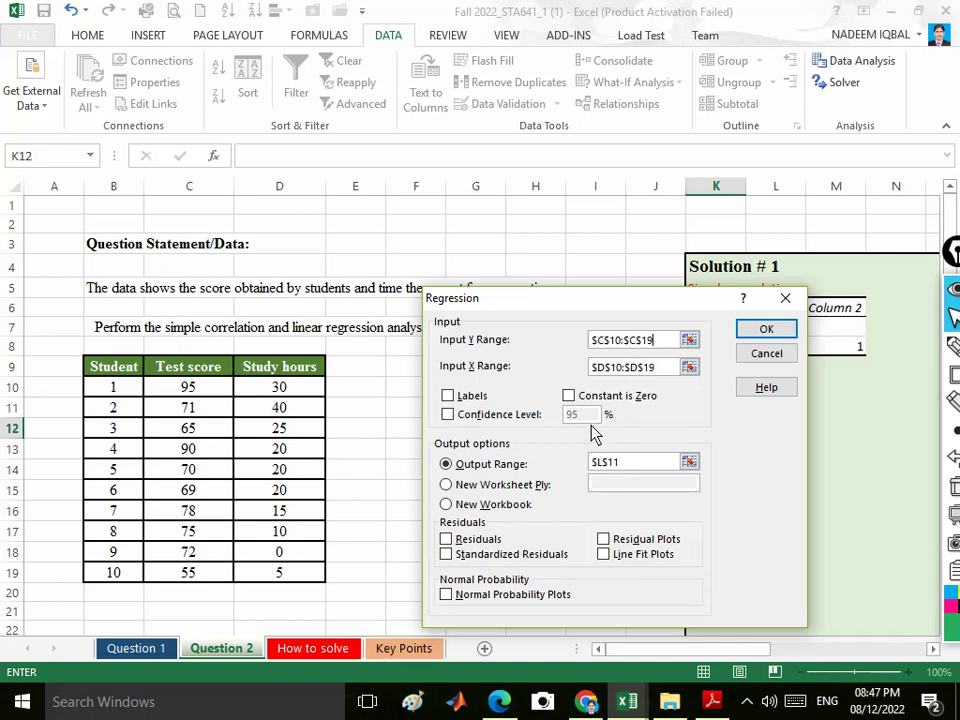
pyautogui.click(448, 415)
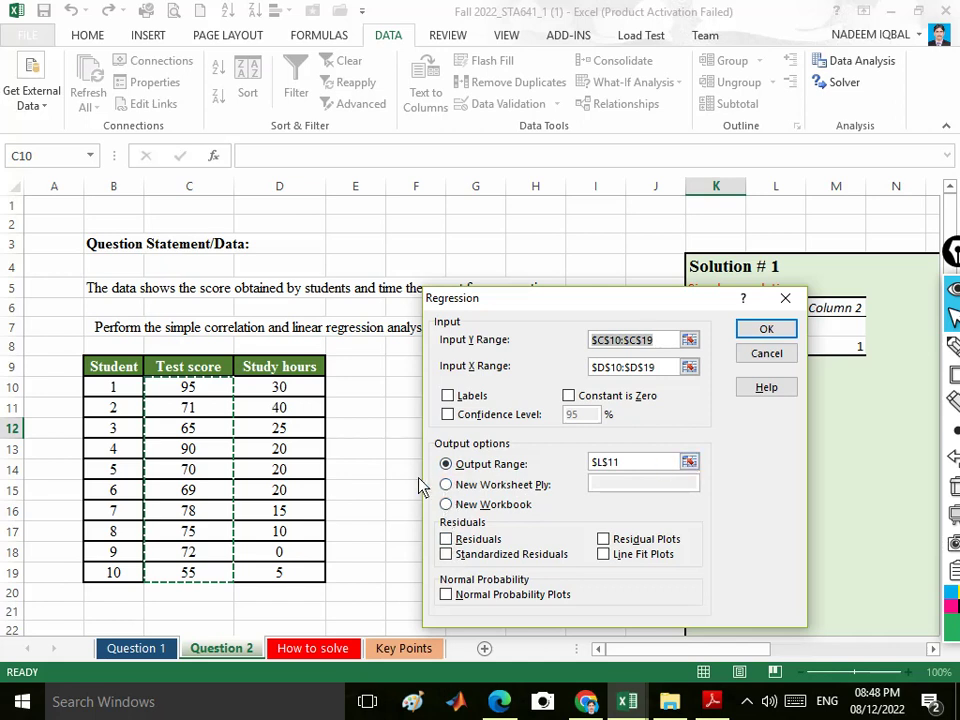
pyautogui.click(689, 462)
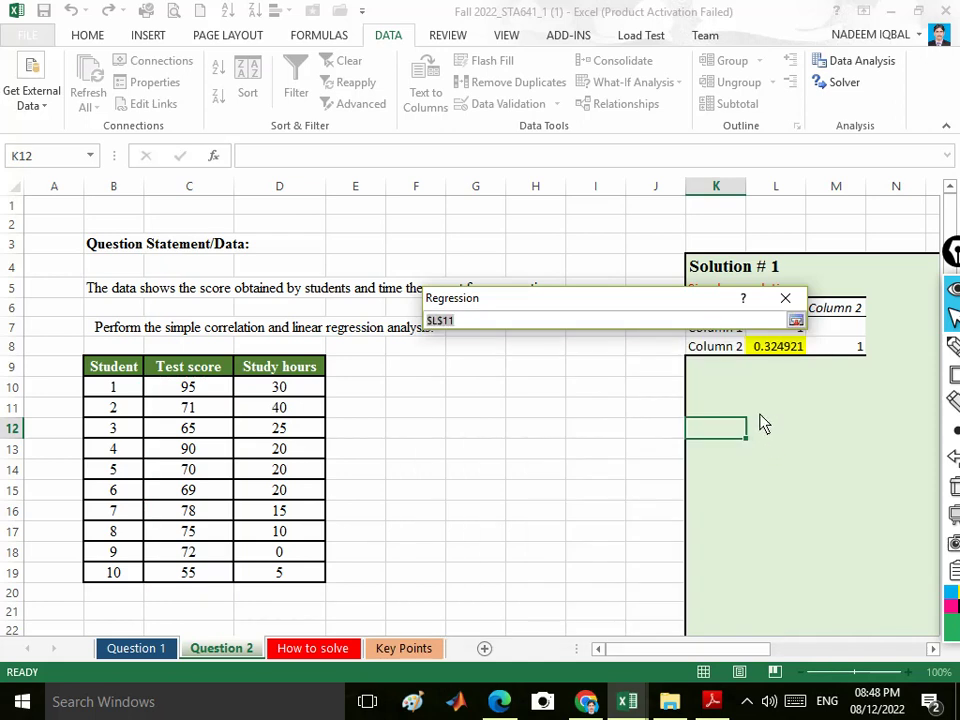
pyautogui.click(884, 414)
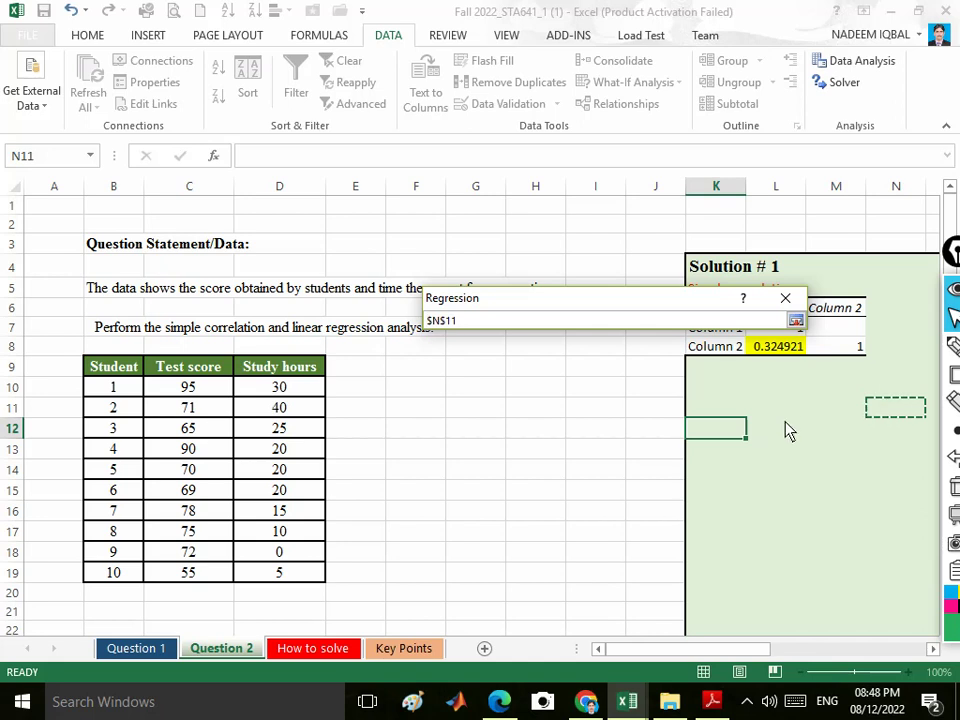
pyautogui.click(795, 320)
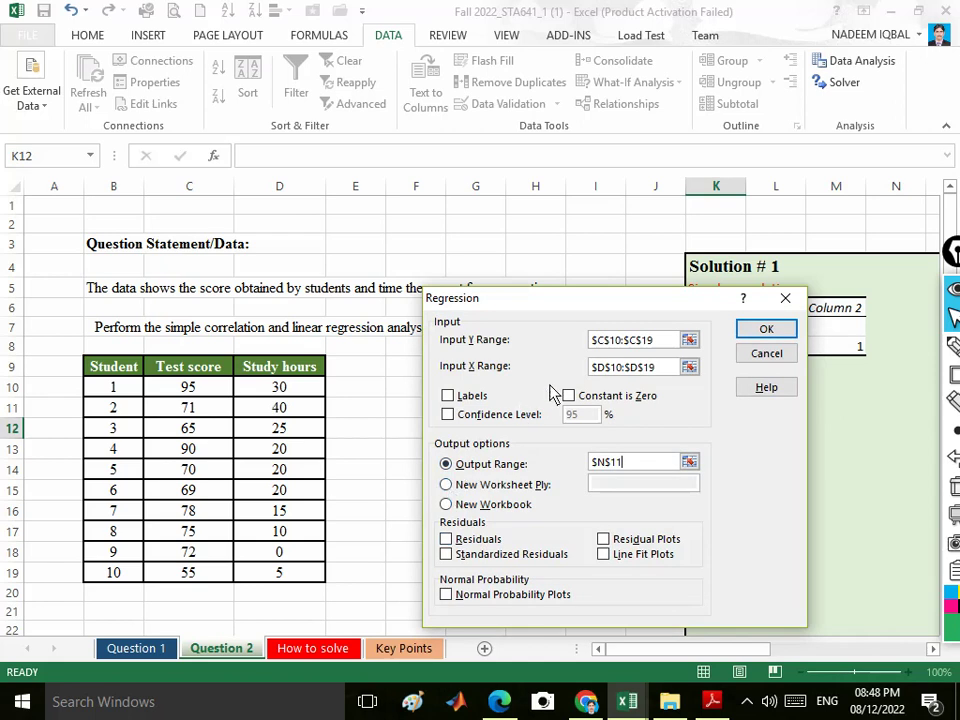
pyautogui.click(757, 333)
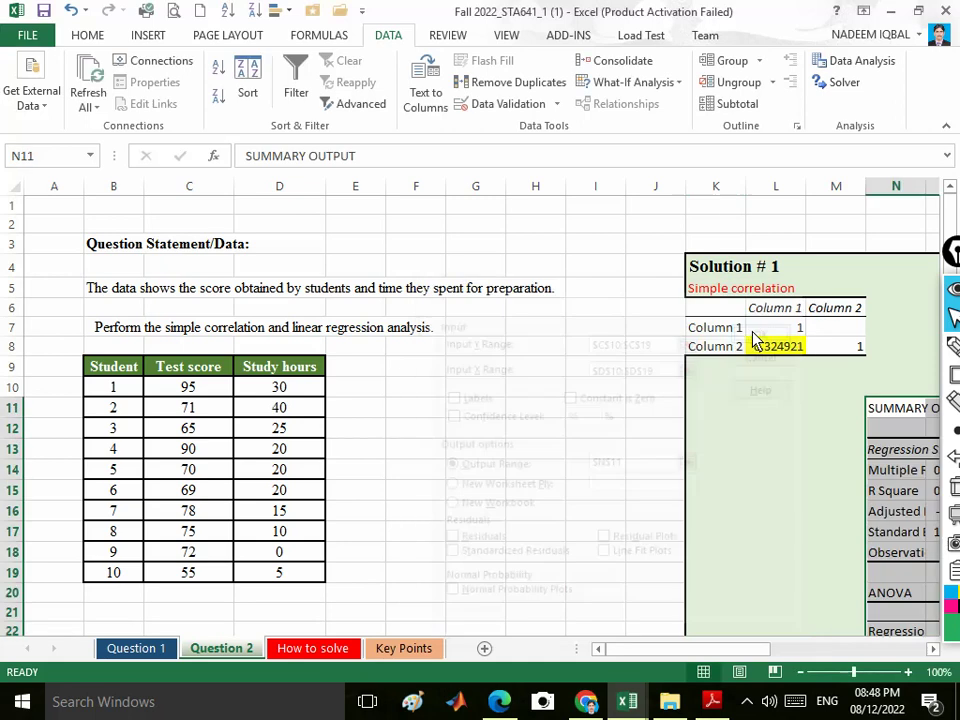
# - Widen columns N and O to fit the labels and values of the regression statistics table
pyautogui.moveTo(674, 656); pyautogui.dragTo(789, 656)
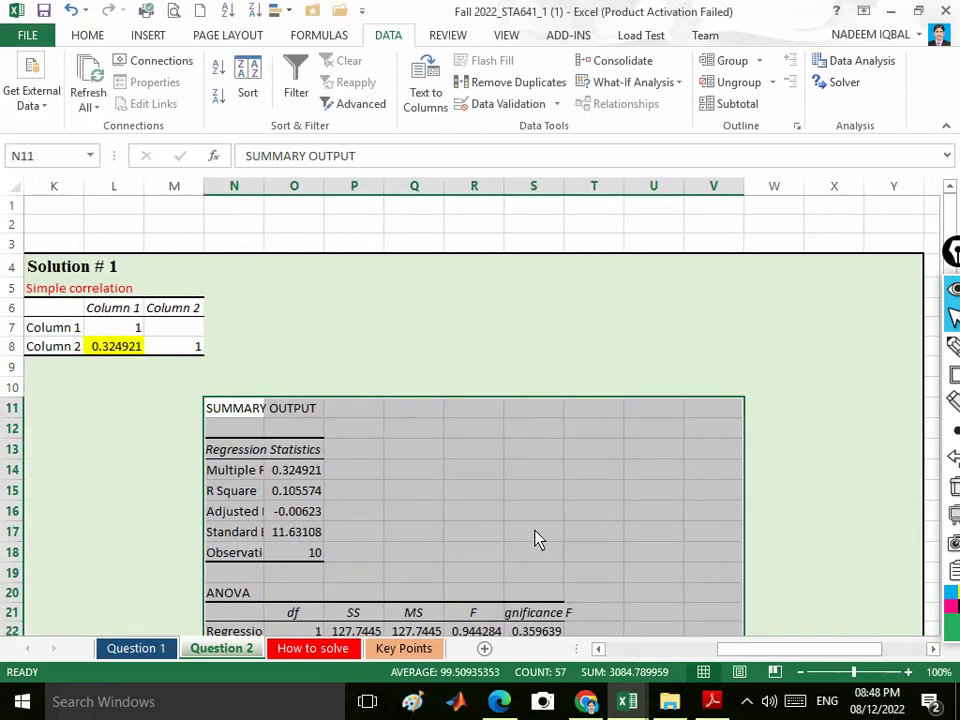
pyautogui.scroll(-5, 536, 540)
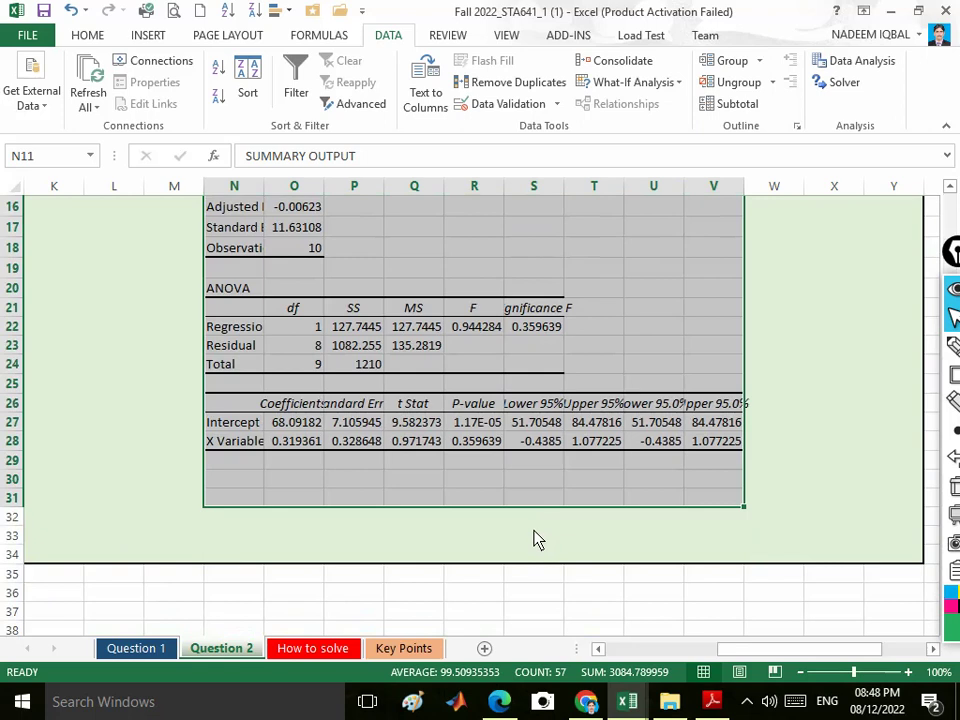
pyautogui.scroll(3, 536, 540)
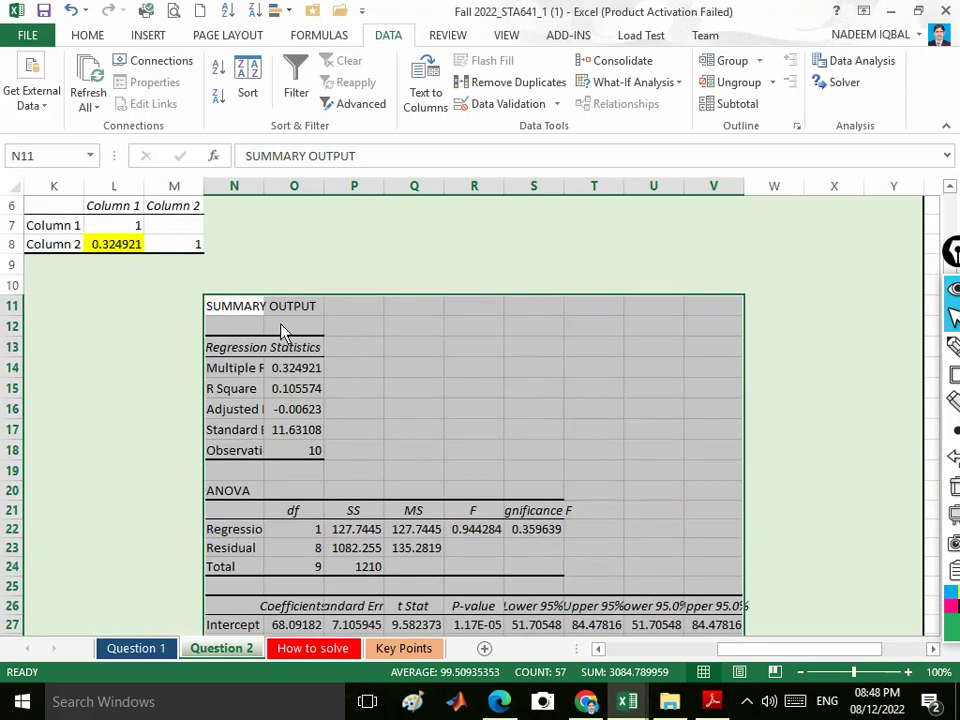
pyautogui.moveTo(266, 190); pyautogui.dragTo(304, 205)
pyautogui.moveTo(366, 197); pyautogui.dragTo(392, 197)
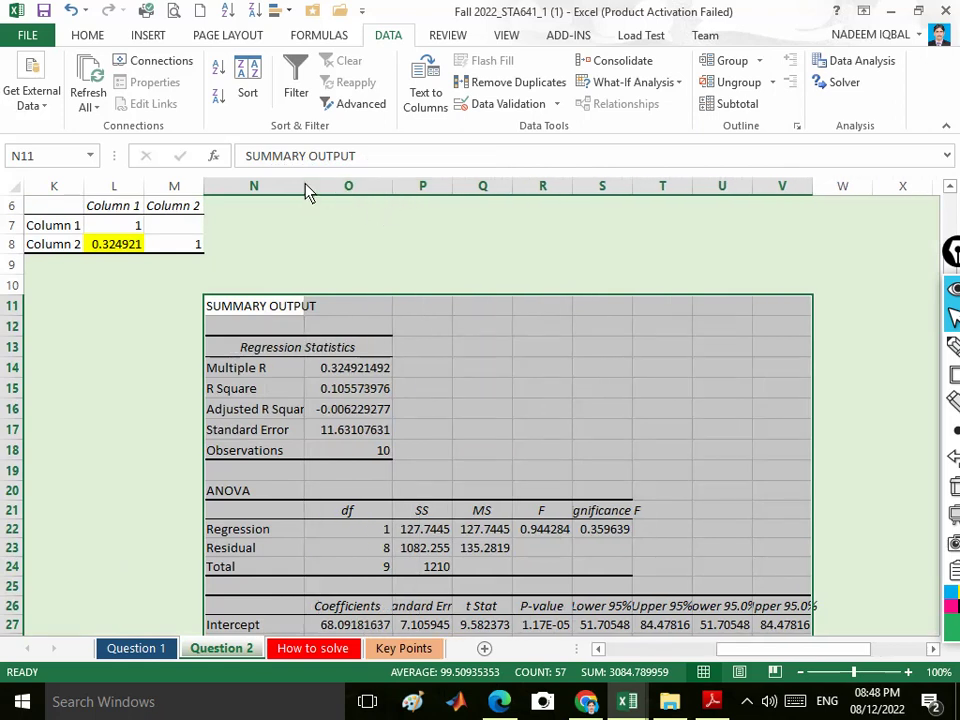
pyautogui.moveTo(306, 189); pyautogui.dragTo(311, 196)
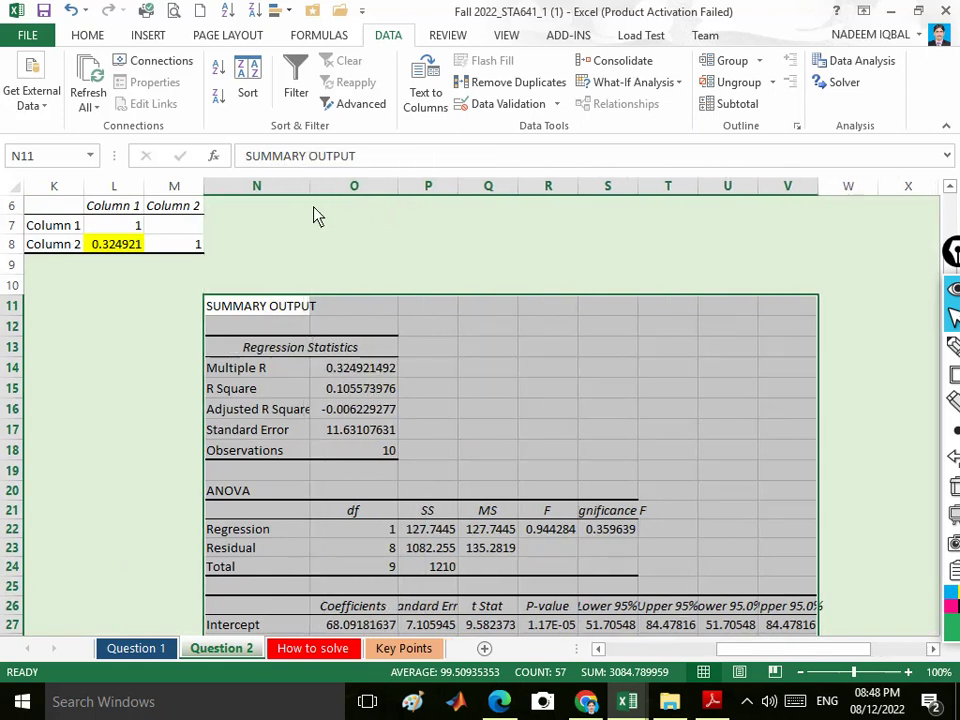
pyautogui.click(351, 368)
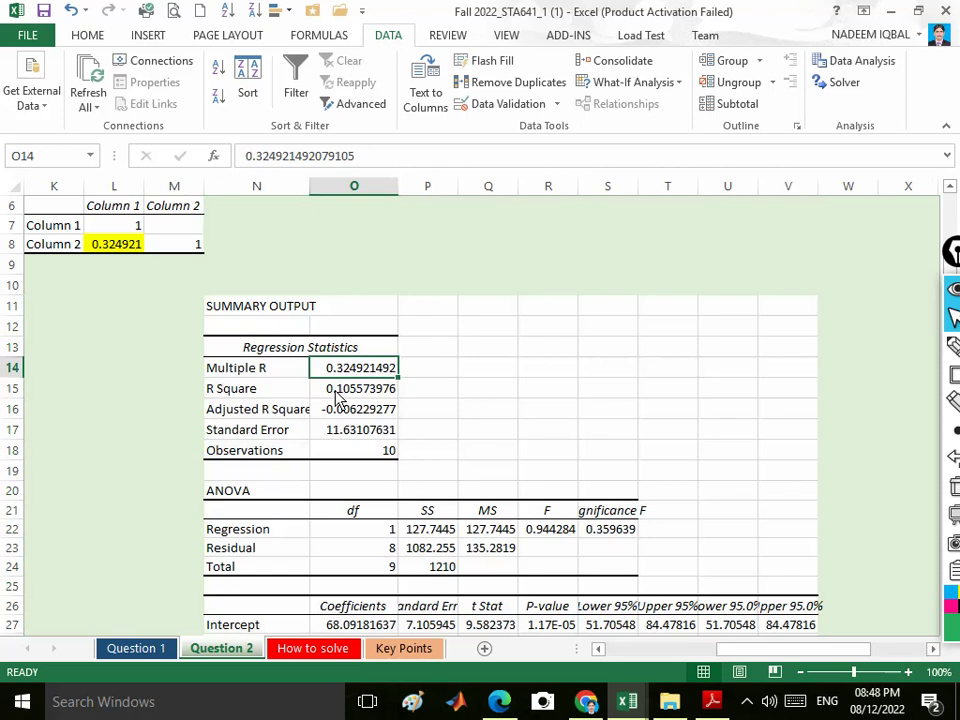
pyautogui.click(339, 392)
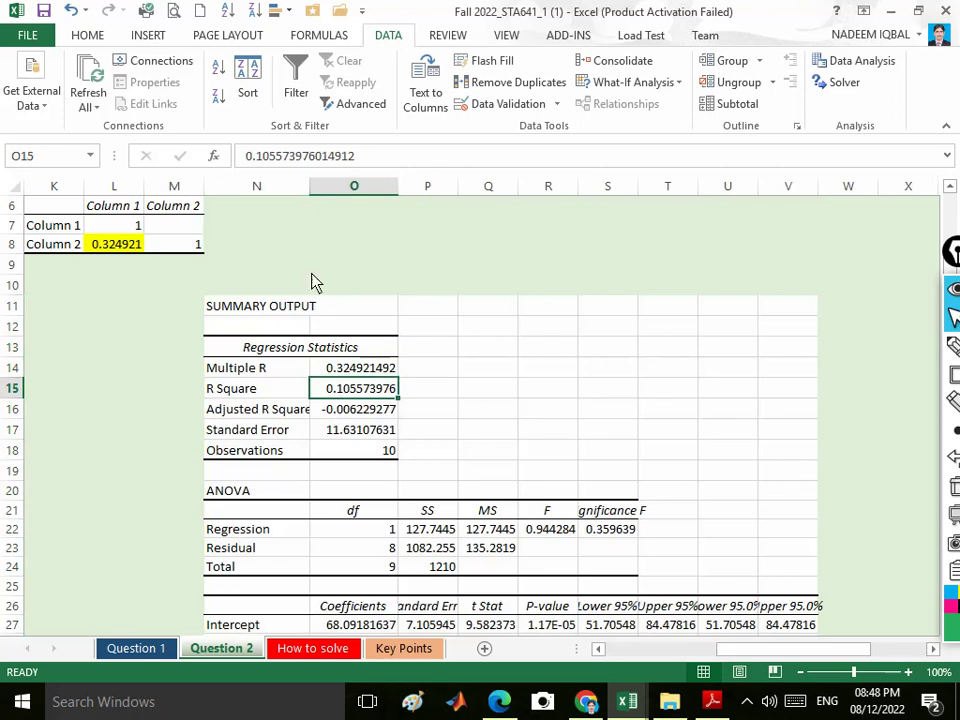
pyautogui.moveTo(313, 189); pyautogui.dragTo(327, 192)
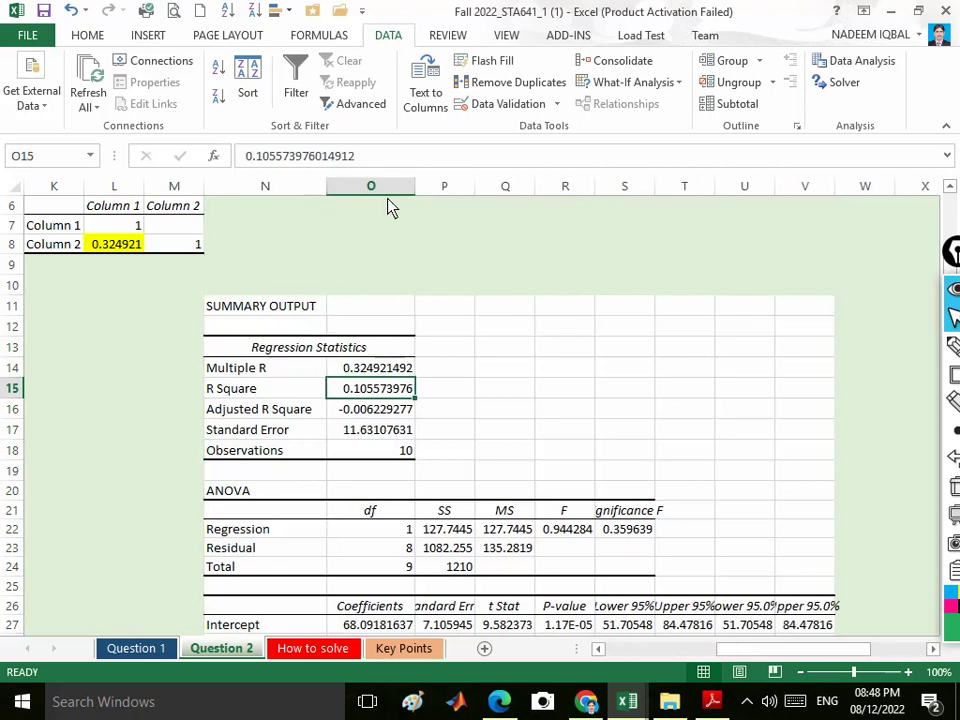
pyautogui.moveTo(415, 193); pyautogui.dragTo(427, 196)
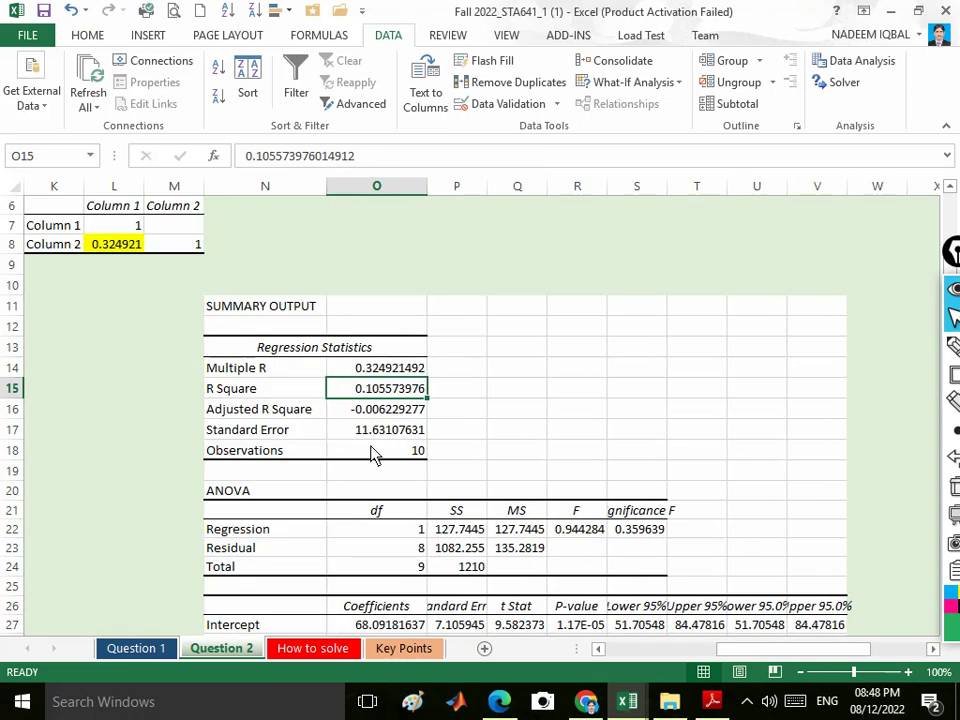
# - Examine the ANOVA table and the intercept and X Variable 1 coefficients in the regression output
pyautogui.scroll(-2, 222, 385)
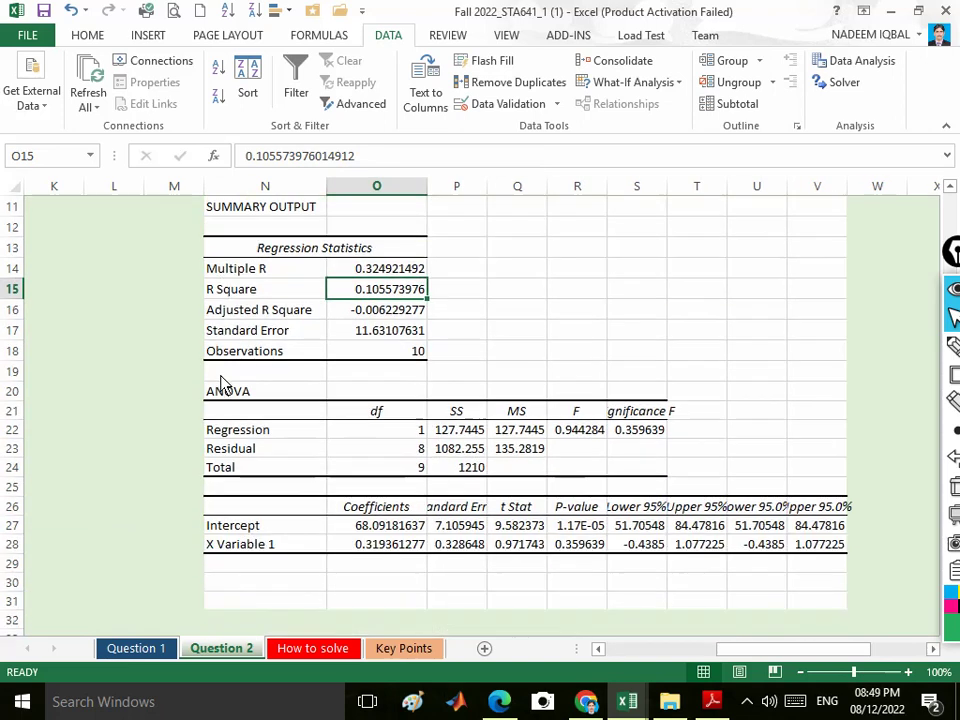
pyautogui.click(254, 437)
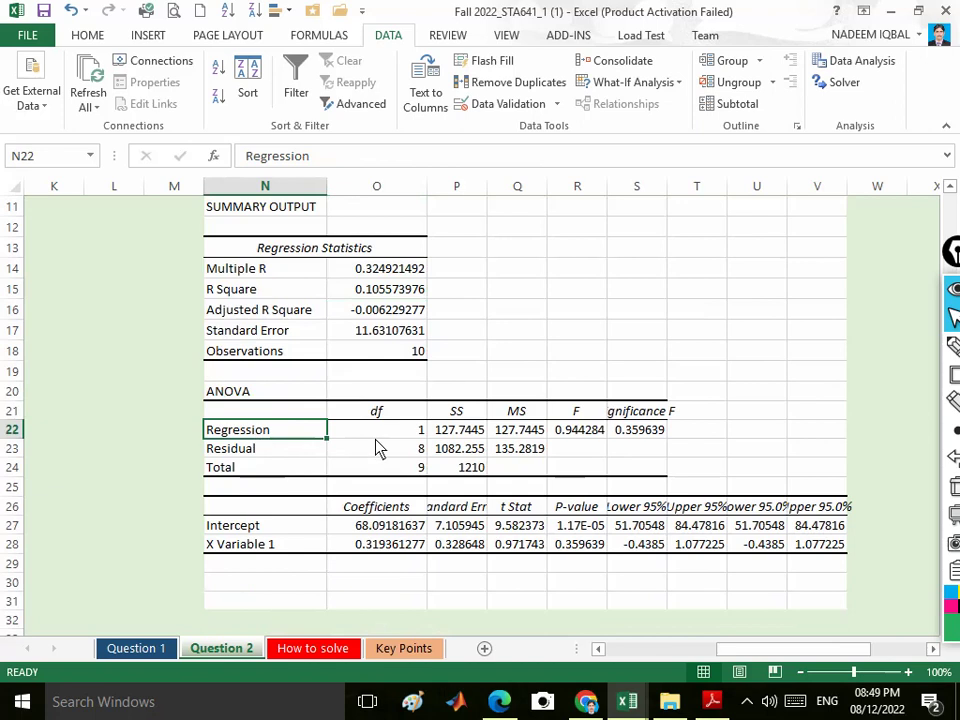
pyautogui.click(466, 452)
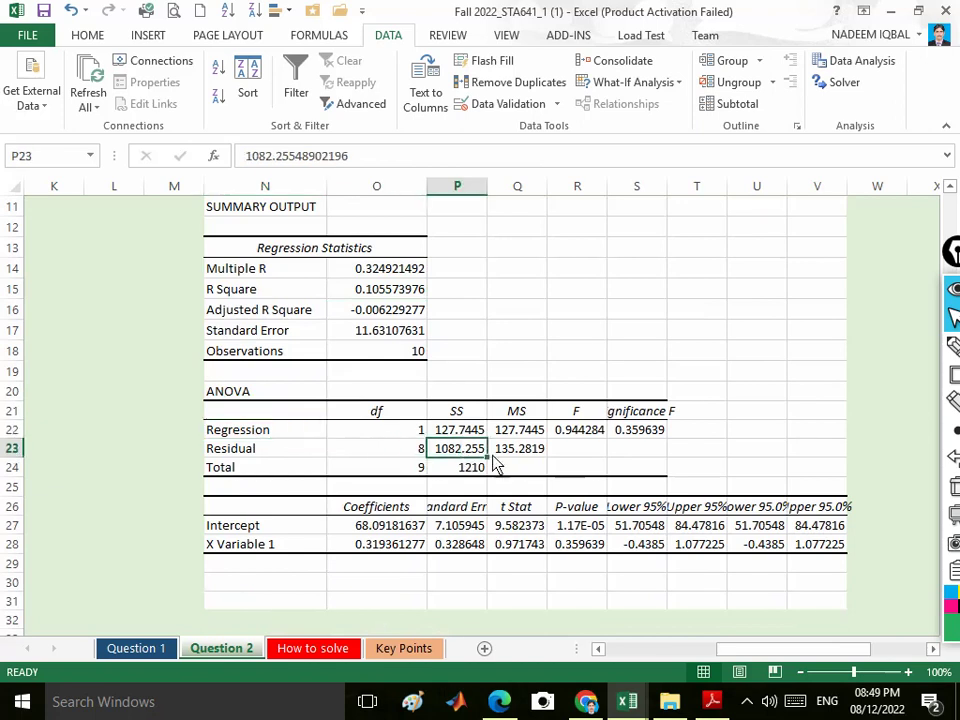
pyautogui.scroll(-2, 510, 474)
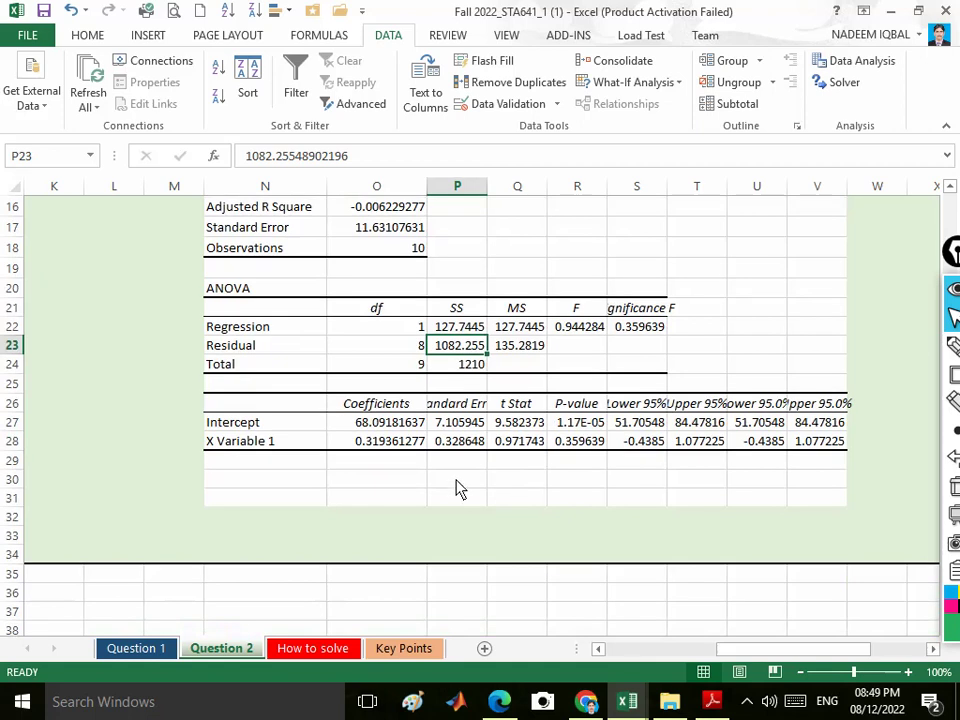
pyautogui.click(376, 428)
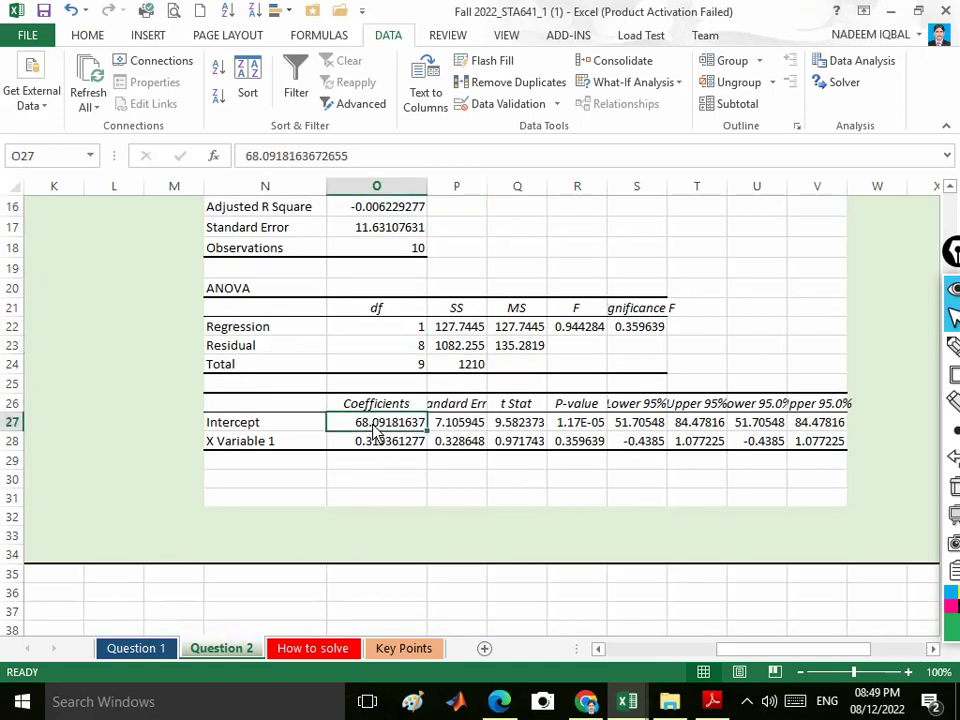
pyautogui.click(376, 447)
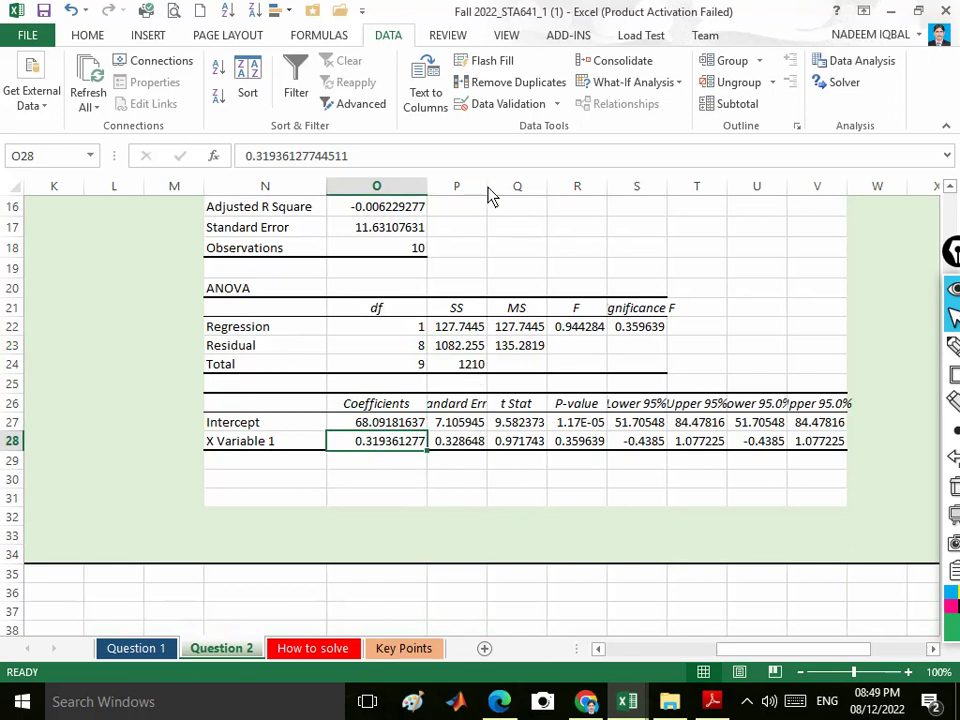
# - Widen columns P to S to fit the ANOVA and coefficient tables, and narrow column O slightly
pyautogui.moveTo(488, 196); pyautogui.dragTo(521, 197)
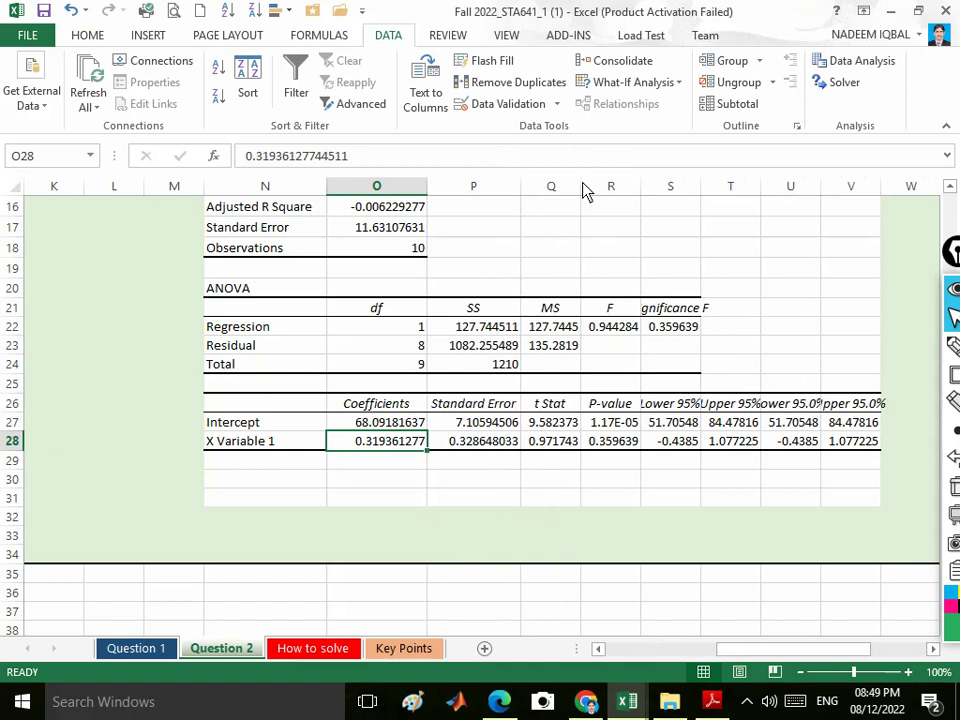
pyautogui.moveTo(584, 187); pyautogui.dragTo(604, 188)
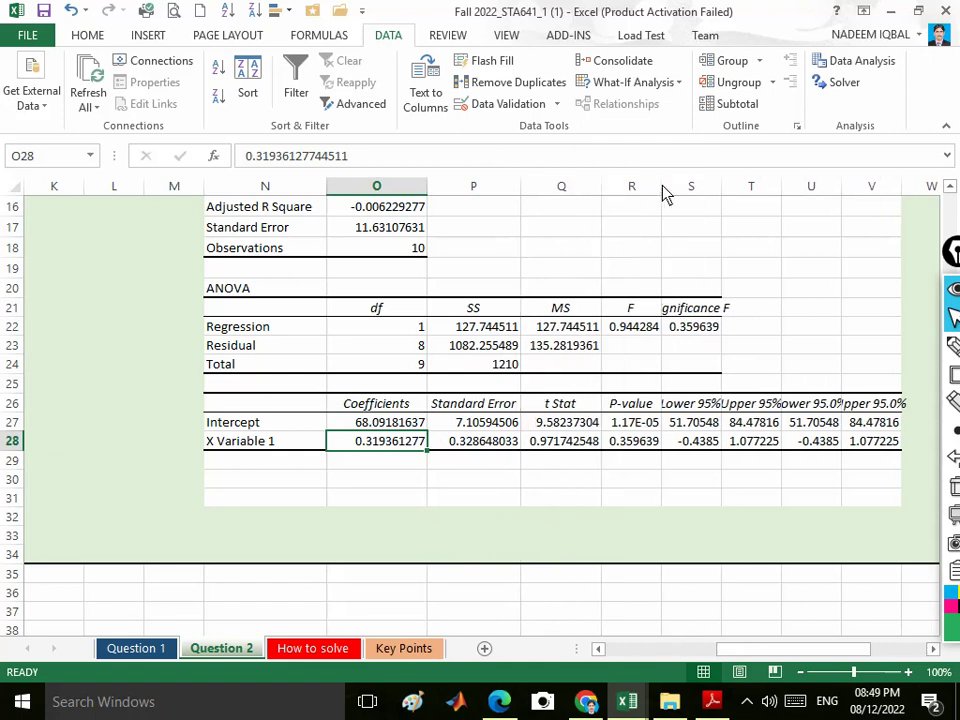
pyautogui.moveTo(664, 195); pyautogui.dragTo(688, 195)
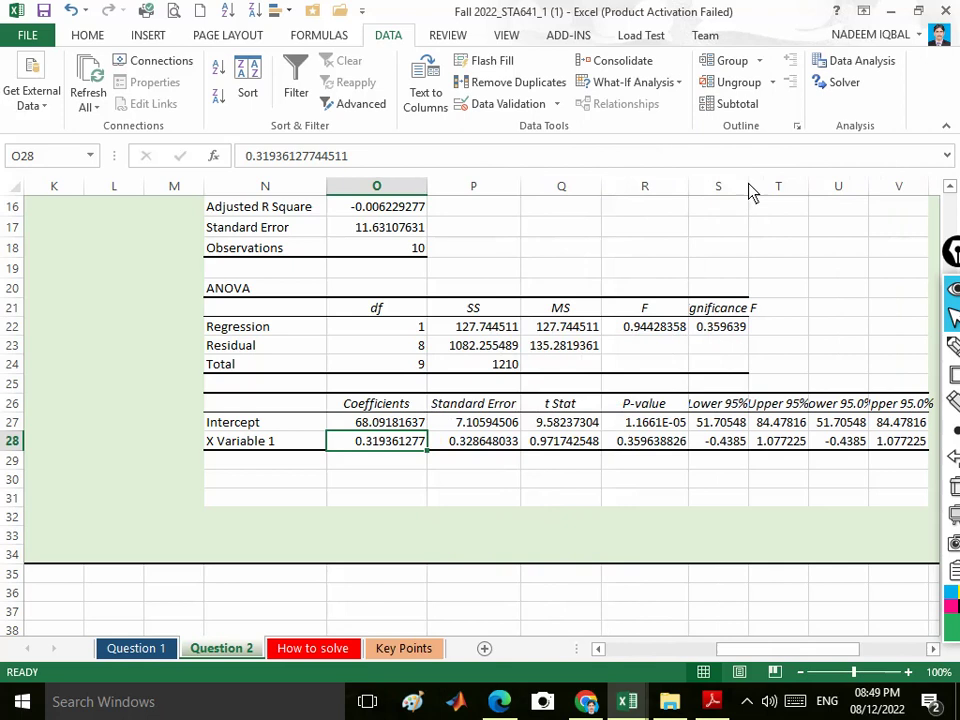
pyautogui.moveTo(749, 193); pyautogui.dragTo(773, 193)
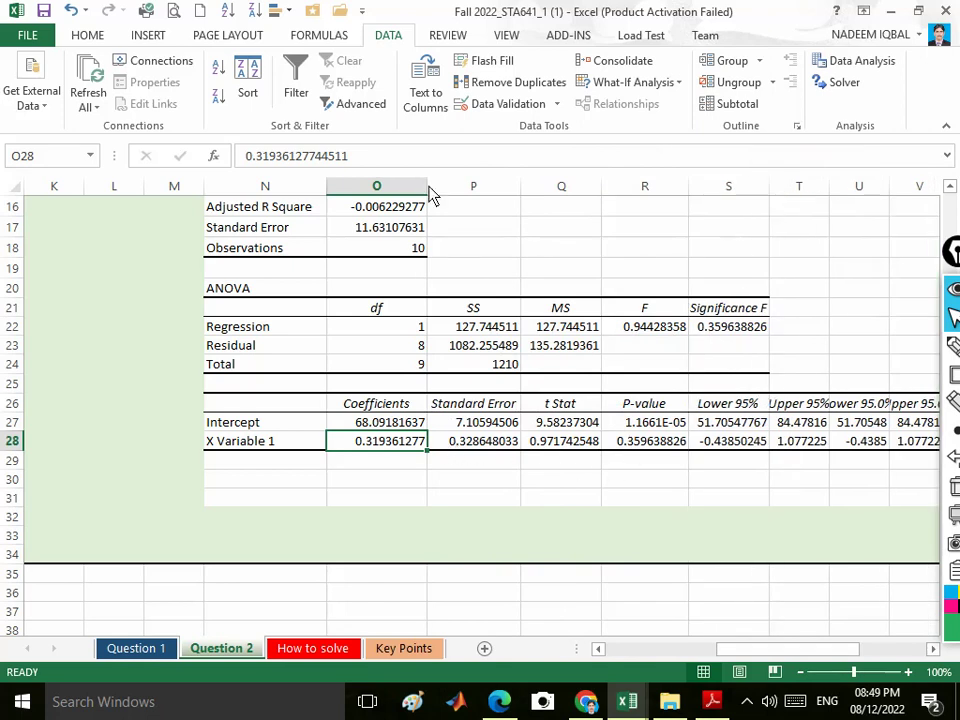
pyautogui.moveTo(428, 189); pyautogui.dragTo(421, 200)
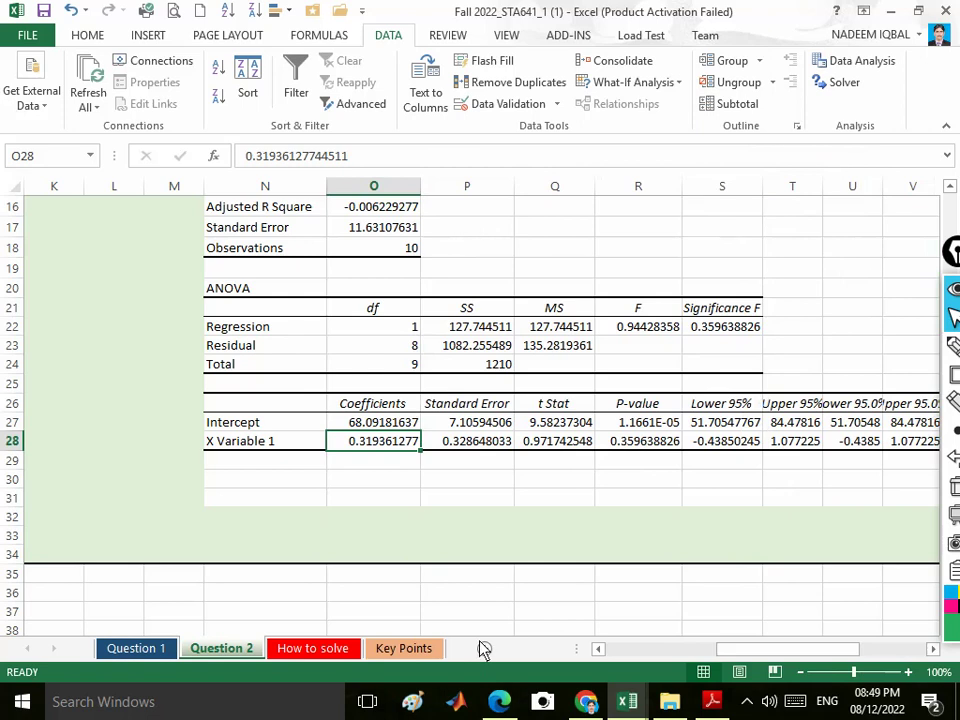
# - Autofit column S and widen columns T, U and V to fit the confidence limit headings in row 26
pyautogui.moveTo(739, 649); pyautogui.dragTo(789, 648)
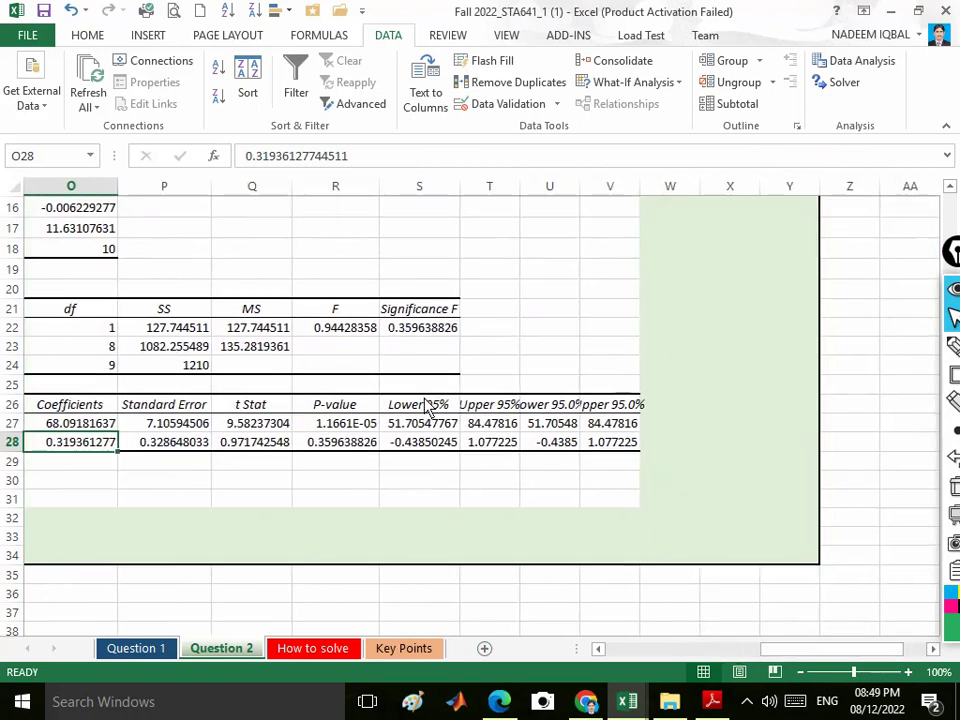
pyautogui.scroll(5, 425, 407)
pyautogui.scroll(-3, 425, 407)
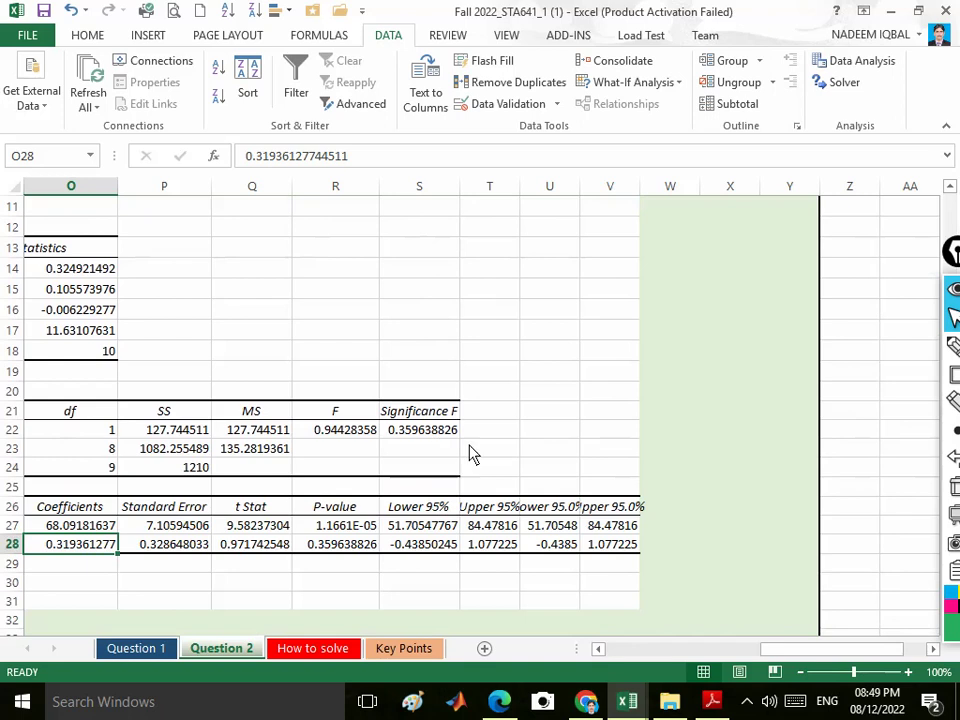
pyautogui.doubleClick(460, 190)
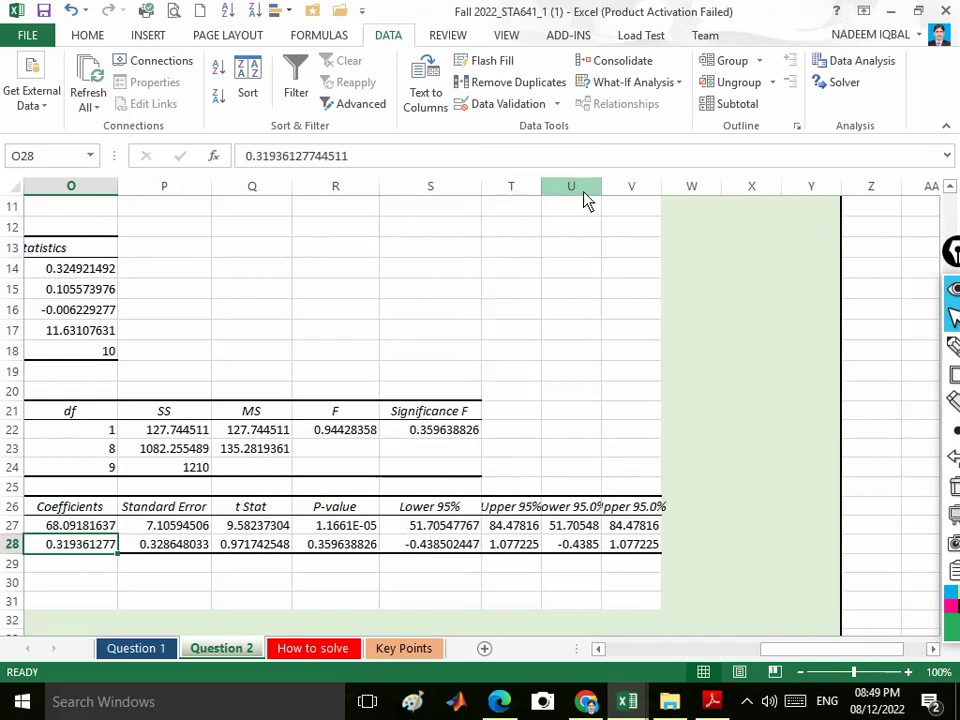
pyautogui.moveTo(542, 192); pyautogui.dragTo(562, 199)
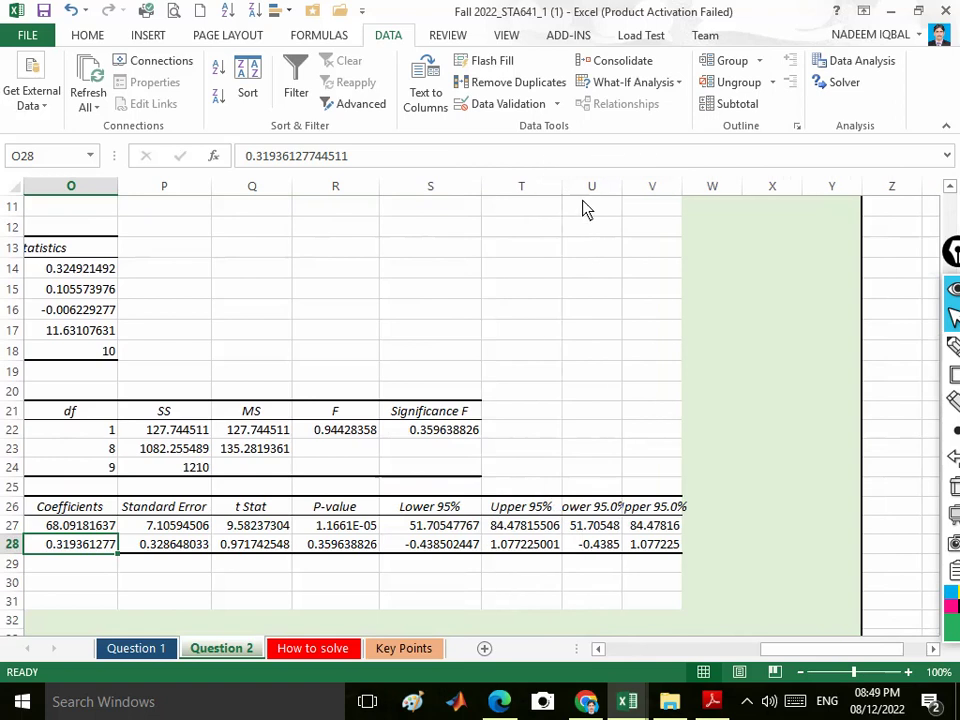
pyautogui.moveTo(621, 189); pyautogui.dragTo(642, 200)
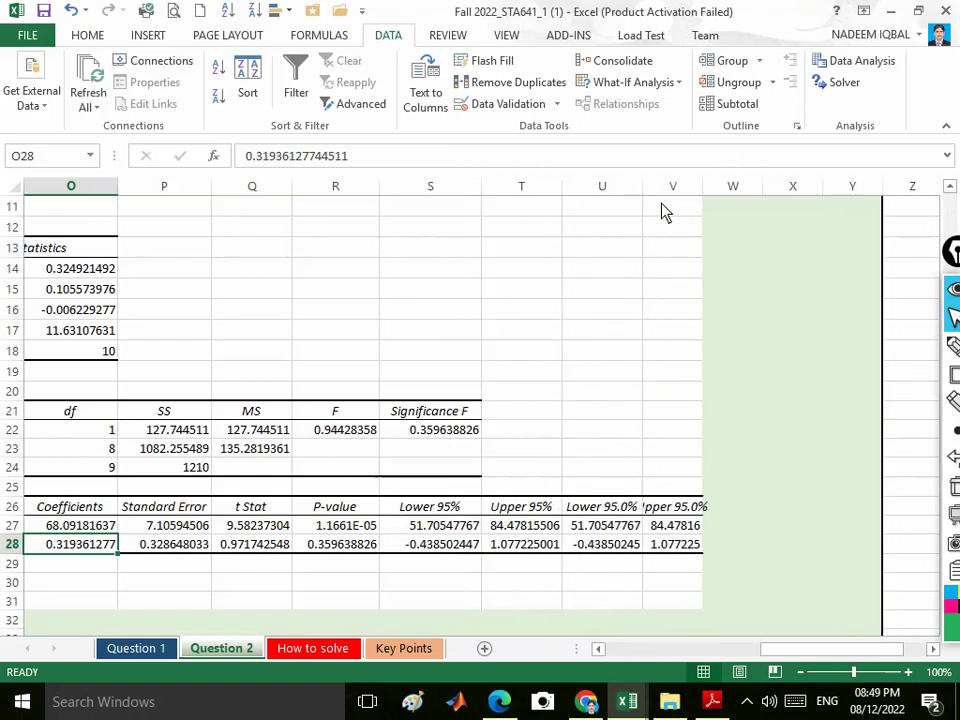
pyautogui.moveTo(707, 189); pyautogui.dragTo(752, 210)
pyautogui.moveTo(645, 197); pyautogui.dragTo(650, 199)
pyautogui.moveTo(818, 646); pyautogui.dragTo(728, 652)
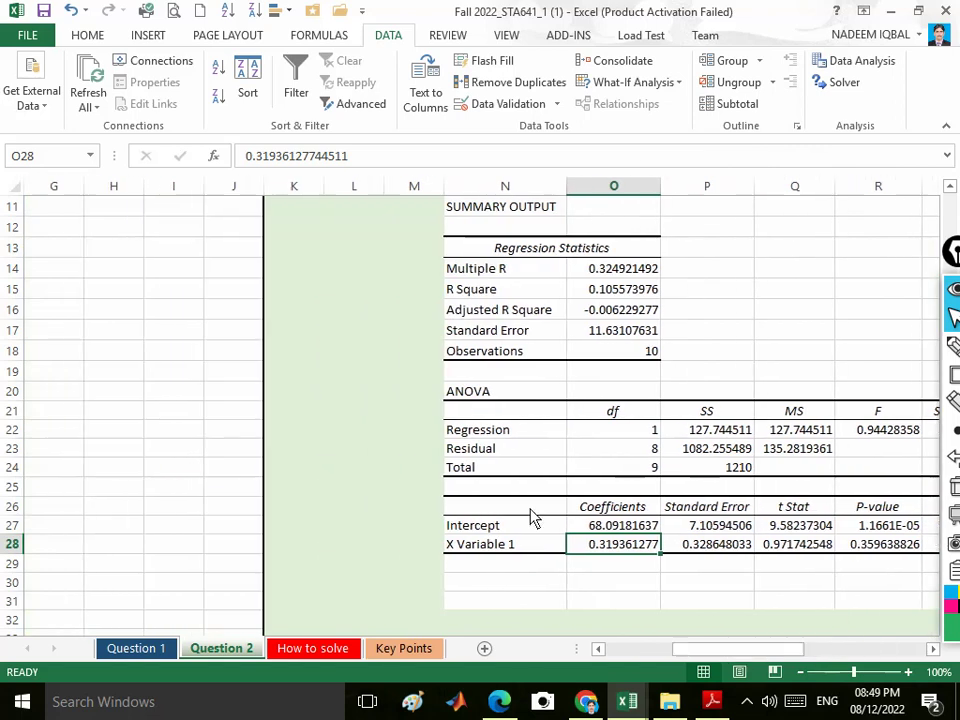
pyautogui.scroll(-2, 529, 516)
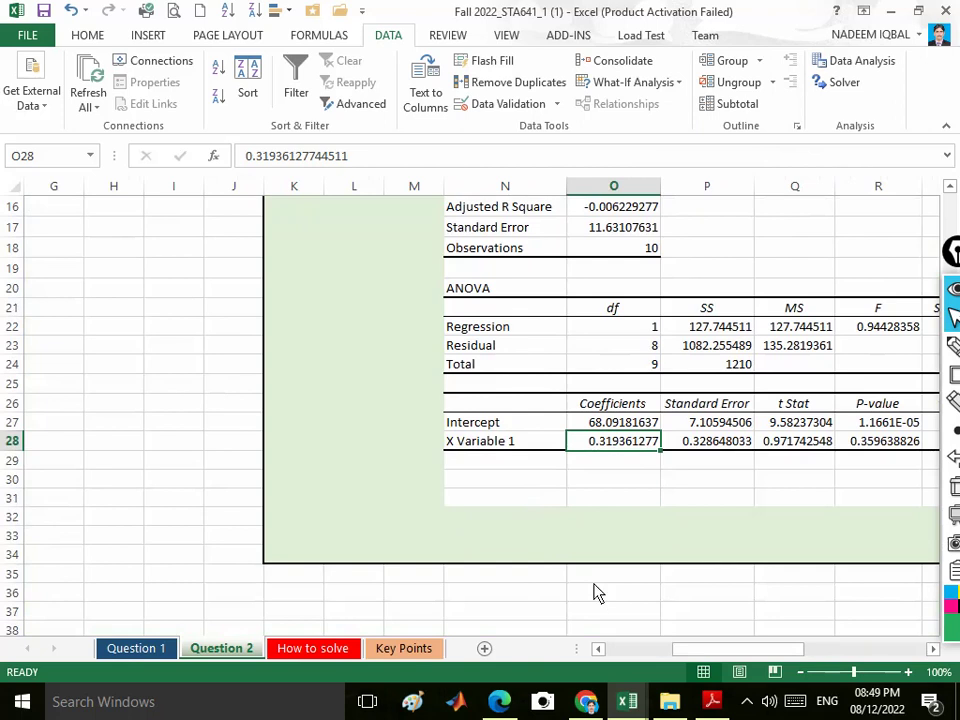
# - Switch to STA641 (1-15).pdf in Adobe Reader, hide its Tools pane and browse forward through the slides from page 101
pyautogui.click(713, 705)
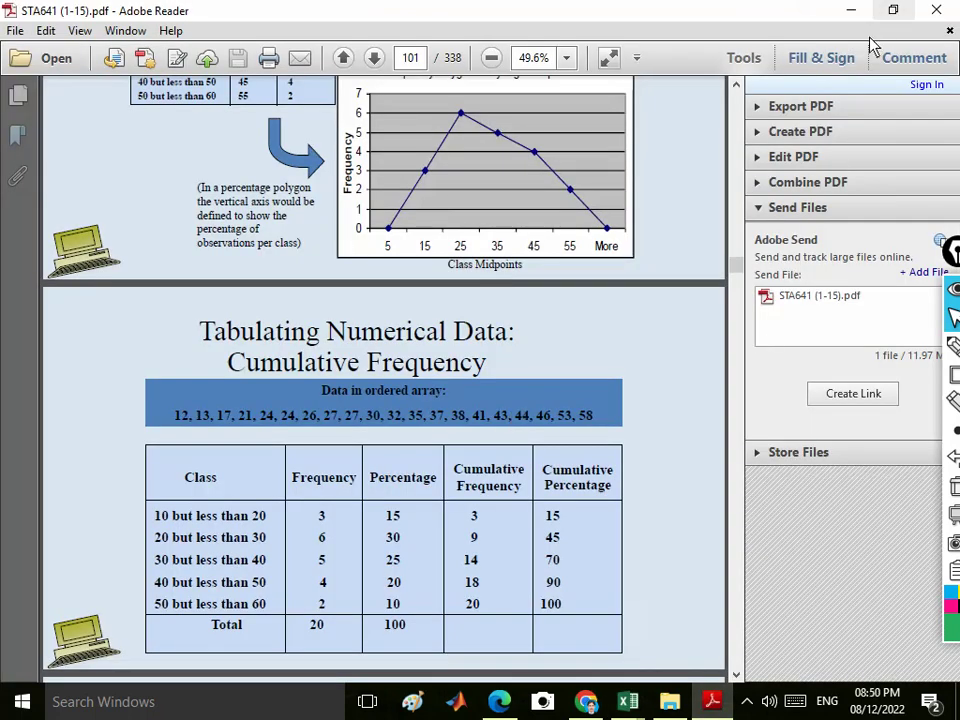
pyautogui.click(749, 64)
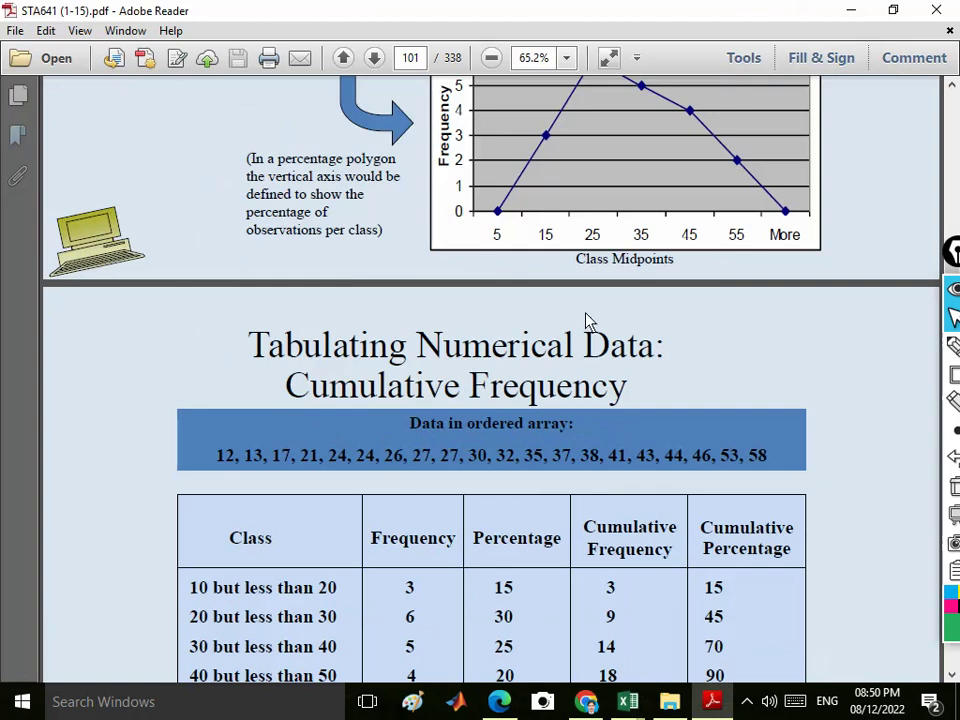
pyautogui.scroll(-15, 585, 335)
pyautogui.scroll(-15, 590, 337)
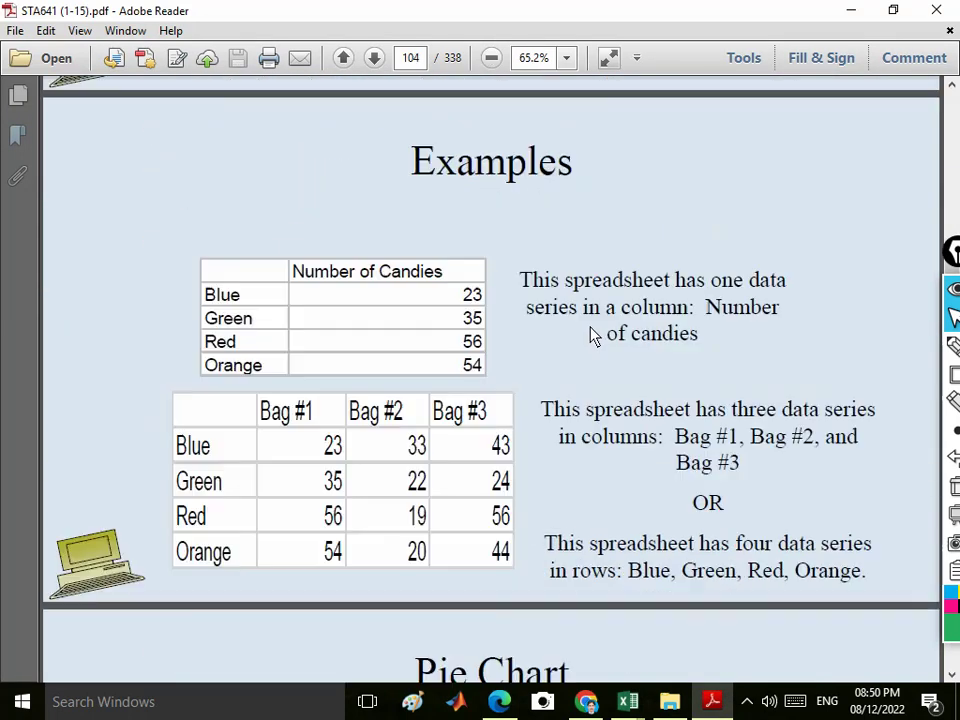
pyautogui.scroll(-12, 590, 337)
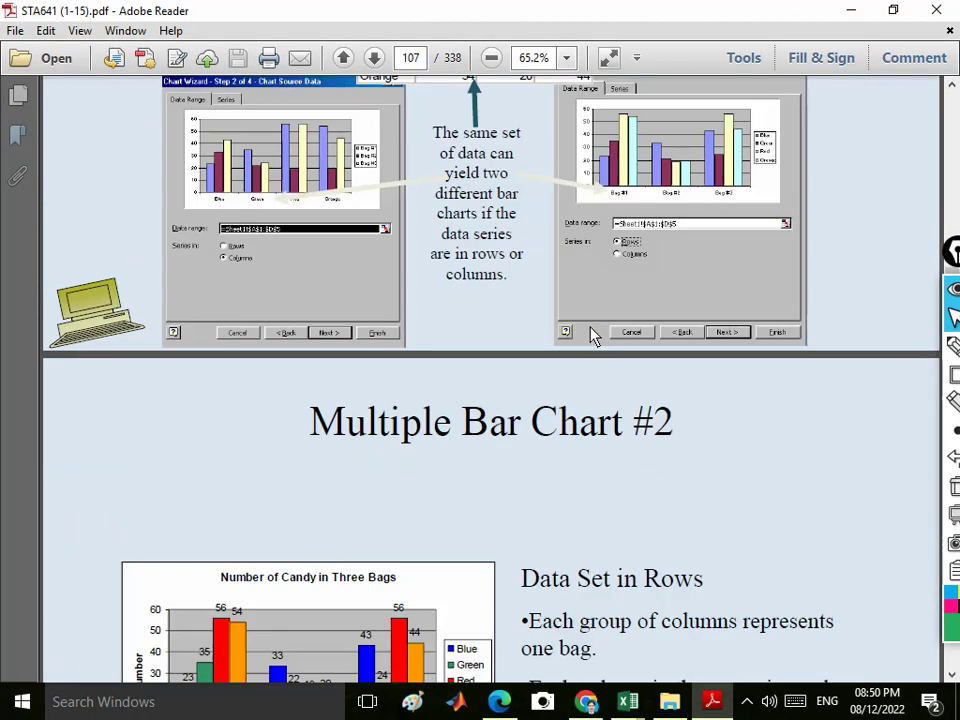